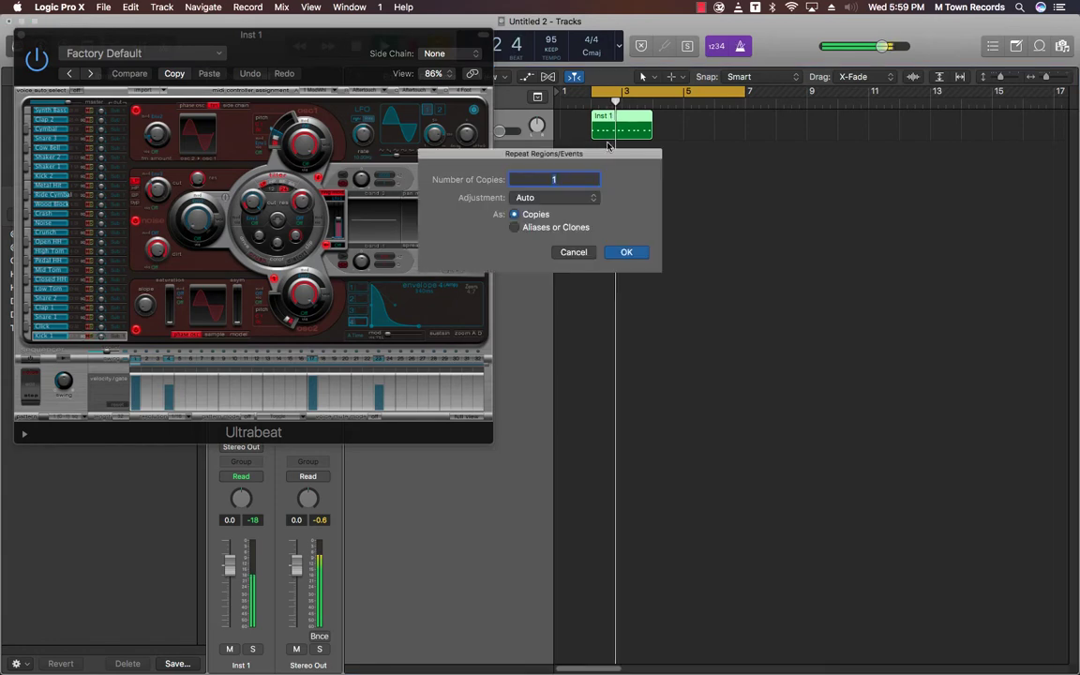
Make three copies of the Inst 1 region and extend the cycle range to bar 10.
{"action": "key", "text": "Return"}
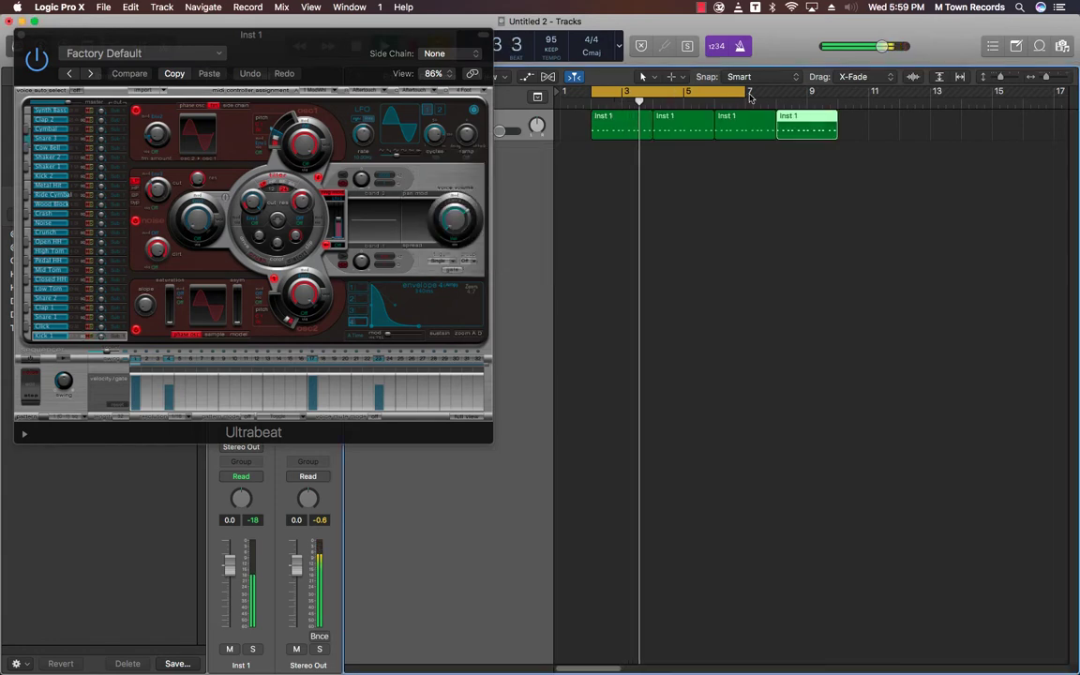
{"action": "left_click_drag", "start_coordinate": [748, 101], "coordinate": [835, 128]}
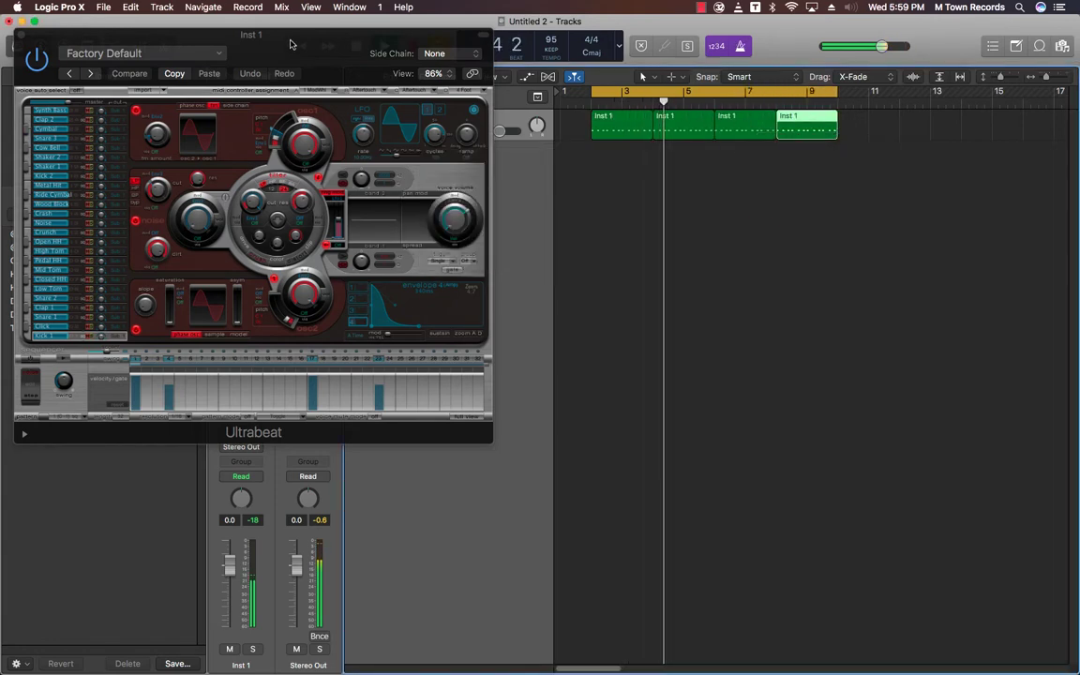
Move the Ultrabeat window aside, duplicate the Inst 1 track and load the Analog Snare Bank from the Drum Banks on the duplicate.
{"action": "double_click", "coordinate": [228, 36]}
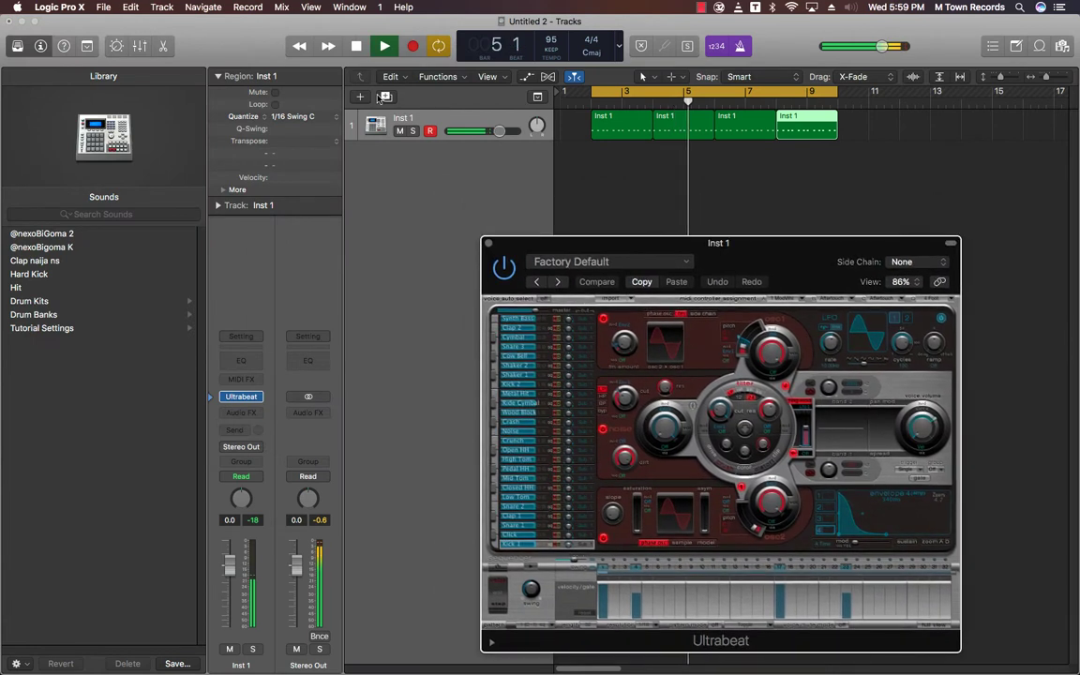
{"action": "left_click", "coordinate": [385, 97]}
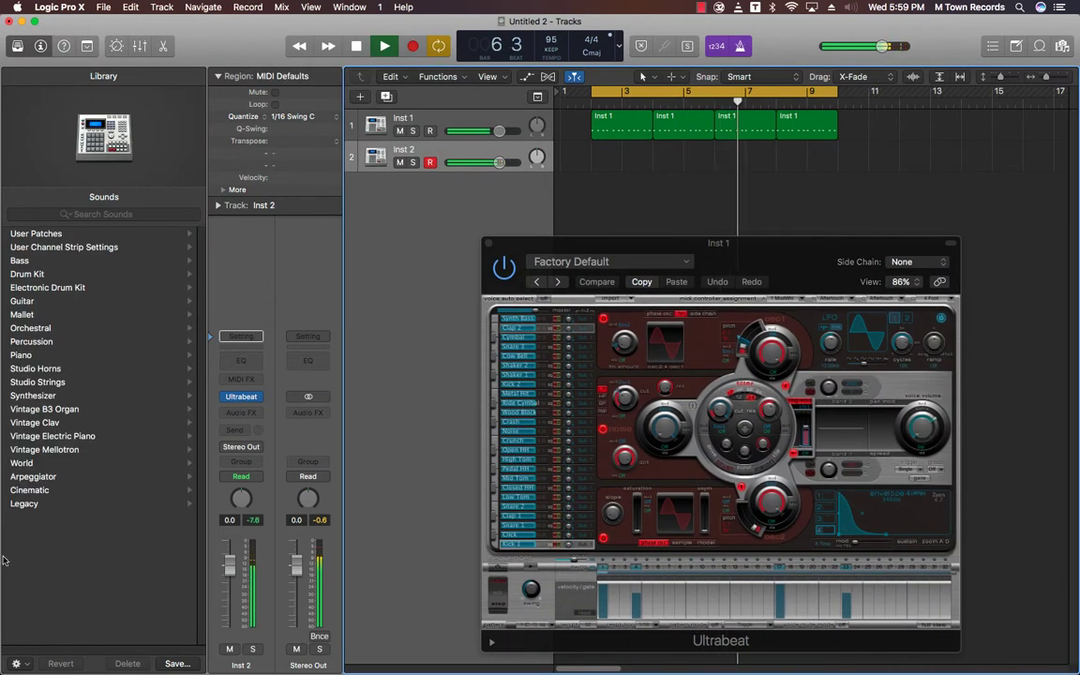
{"action": "left_click", "coordinate": [212, 399]}
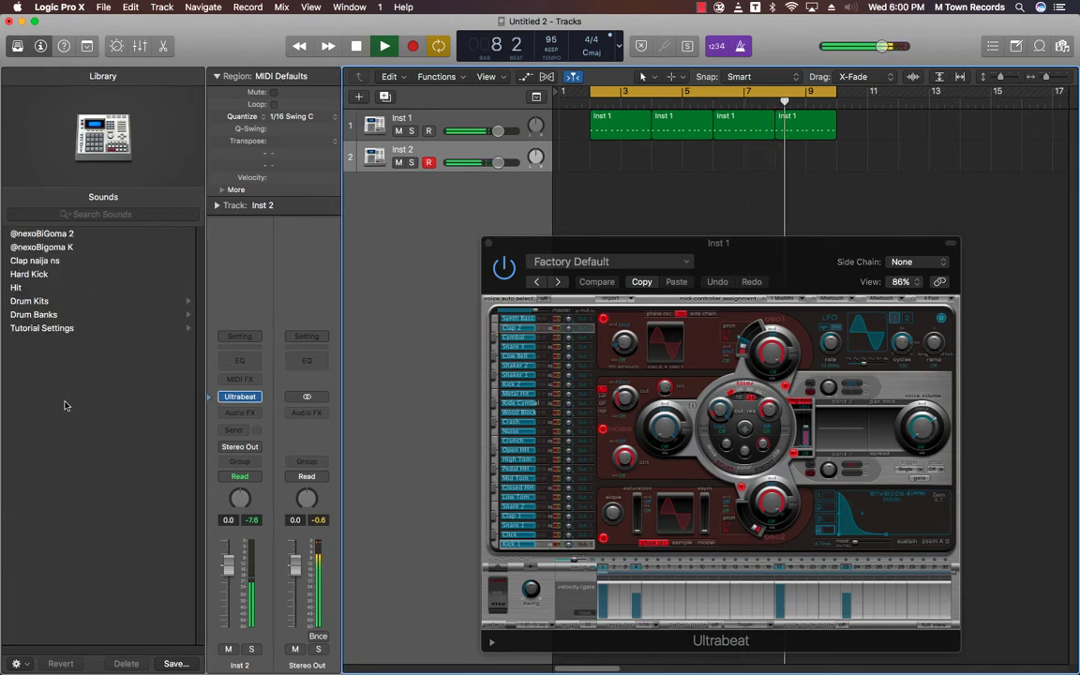
{"action": "left_click", "coordinate": [45, 316]}
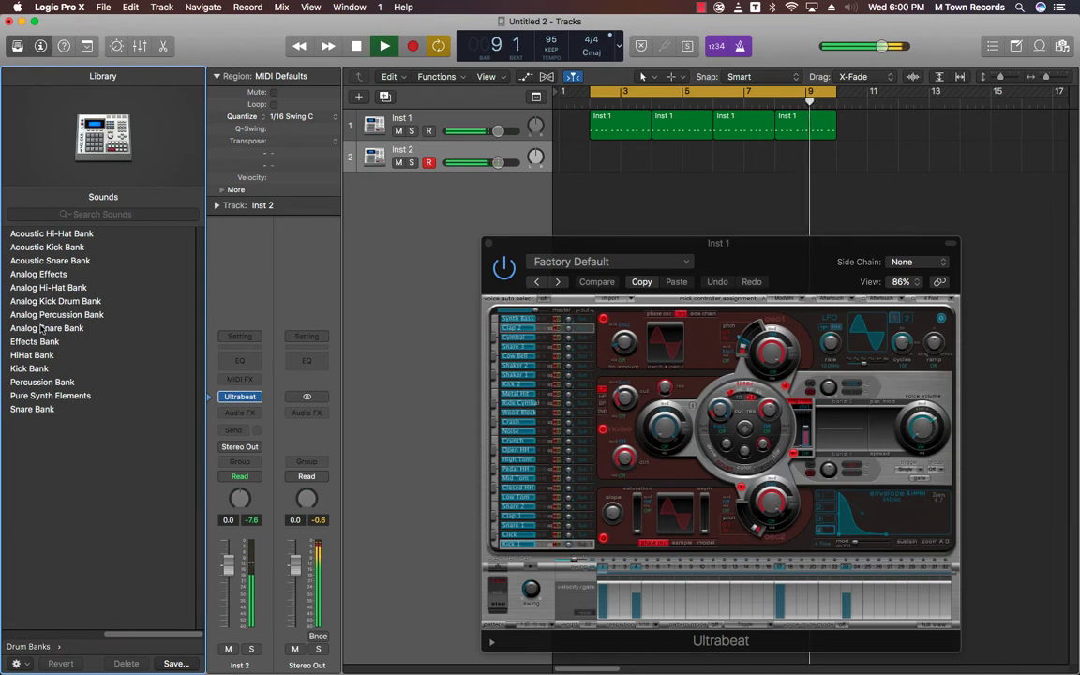
{"action": "left_click", "coordinate": [42, 329]}
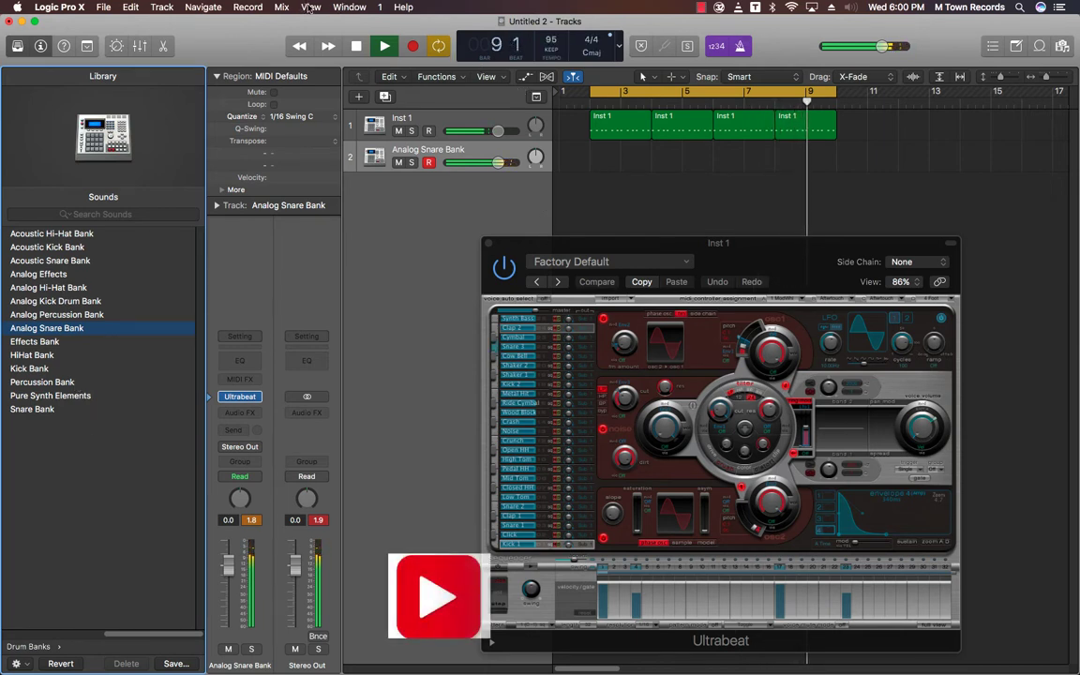
Show the on-screen keyboard for the Analog Snare Bank track.
{"action": "left_click", "coordinate": [347, 7]}
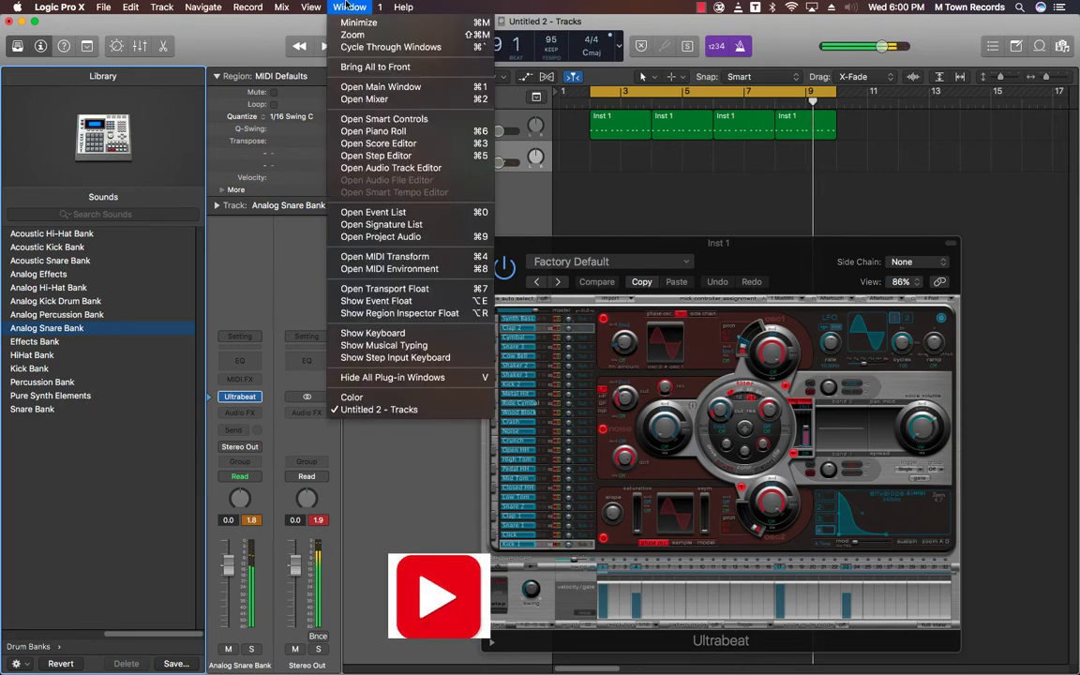
{"action": "left_click", "coordinate": [378, 334]}
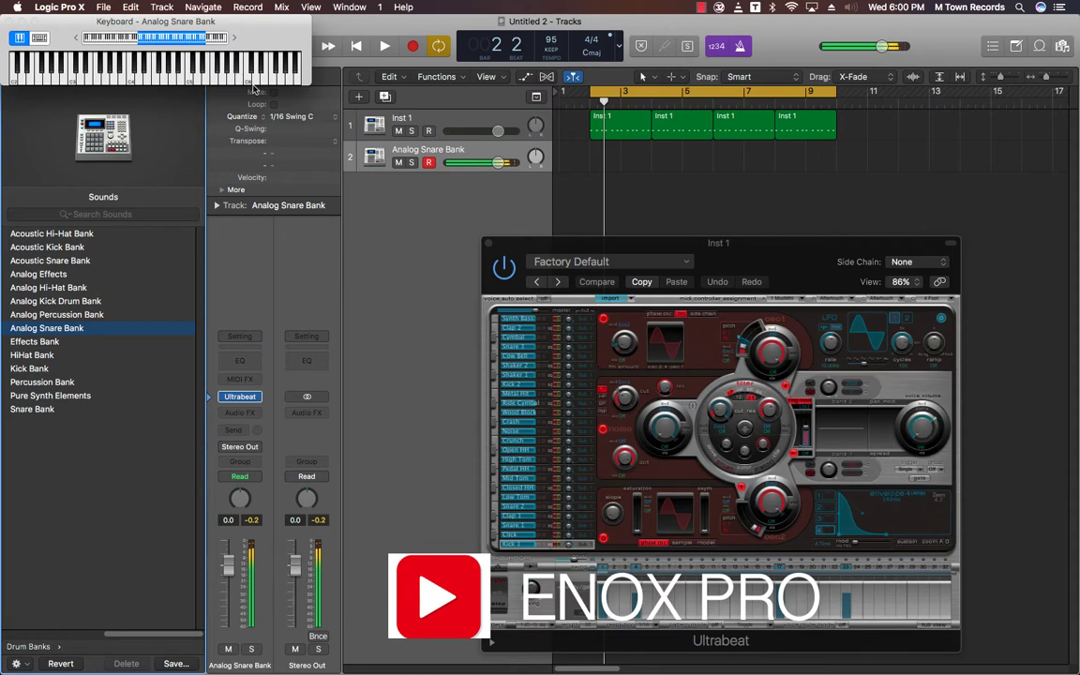
Capture a two-bar snare pattern starting at bar 2 and repeat its region three times up to bar 10.
{"action": "key", "text": "space"}
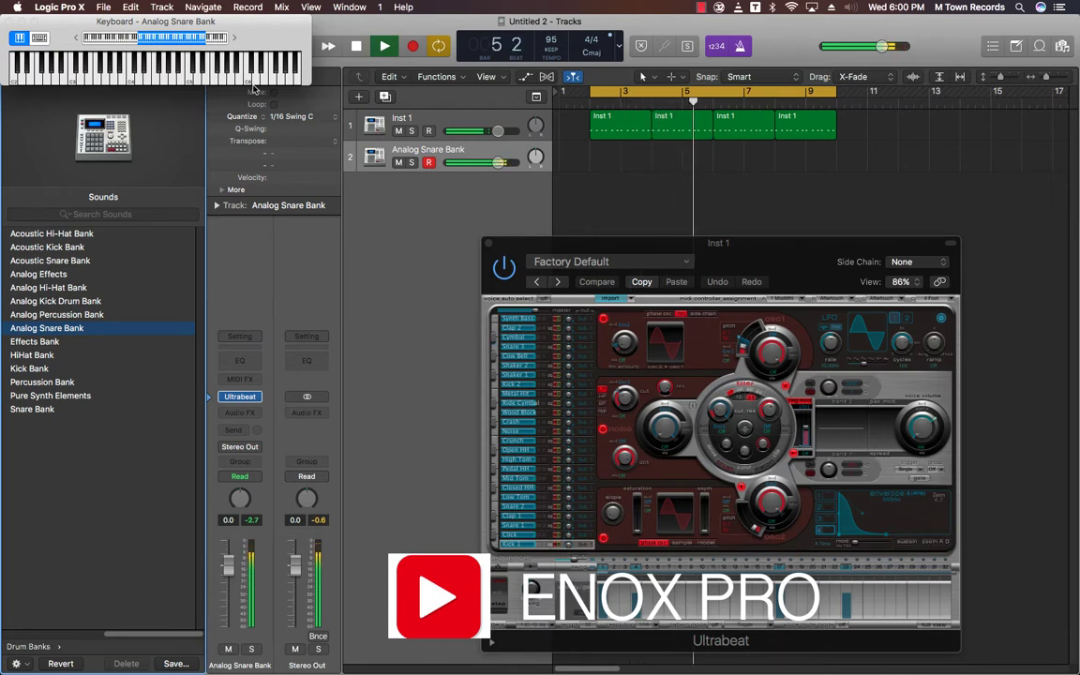
{"action": "key", "text": "comma"}
{"action": "key", "text": "comma"}
{"action": "key", "text": "comma"}
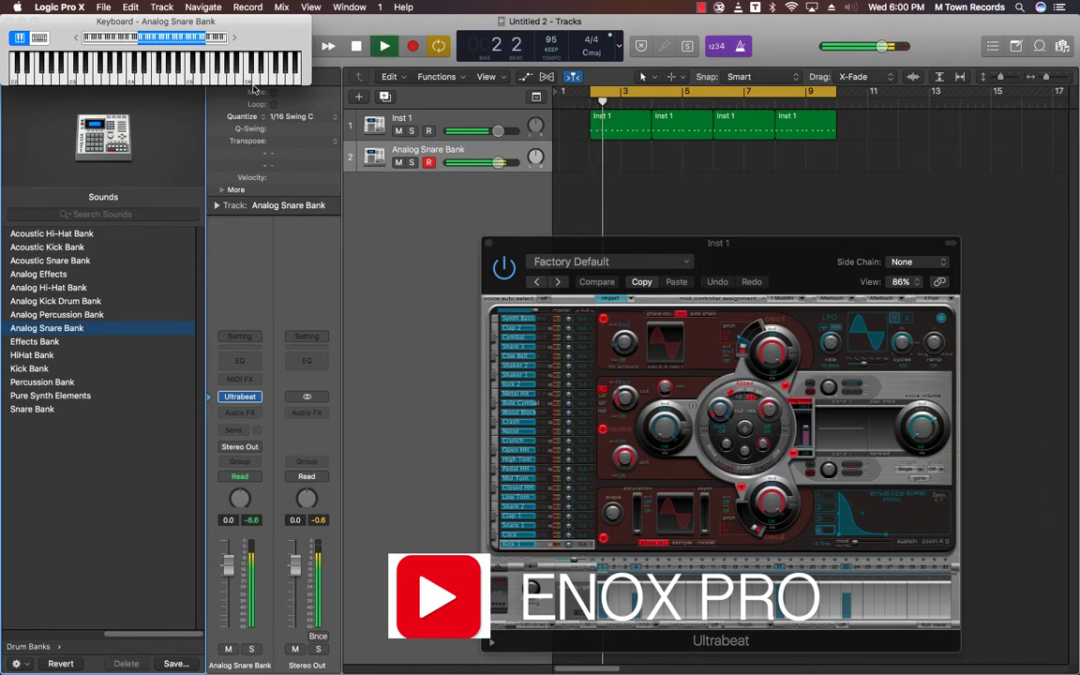
{"action": "key", "text": "space"}
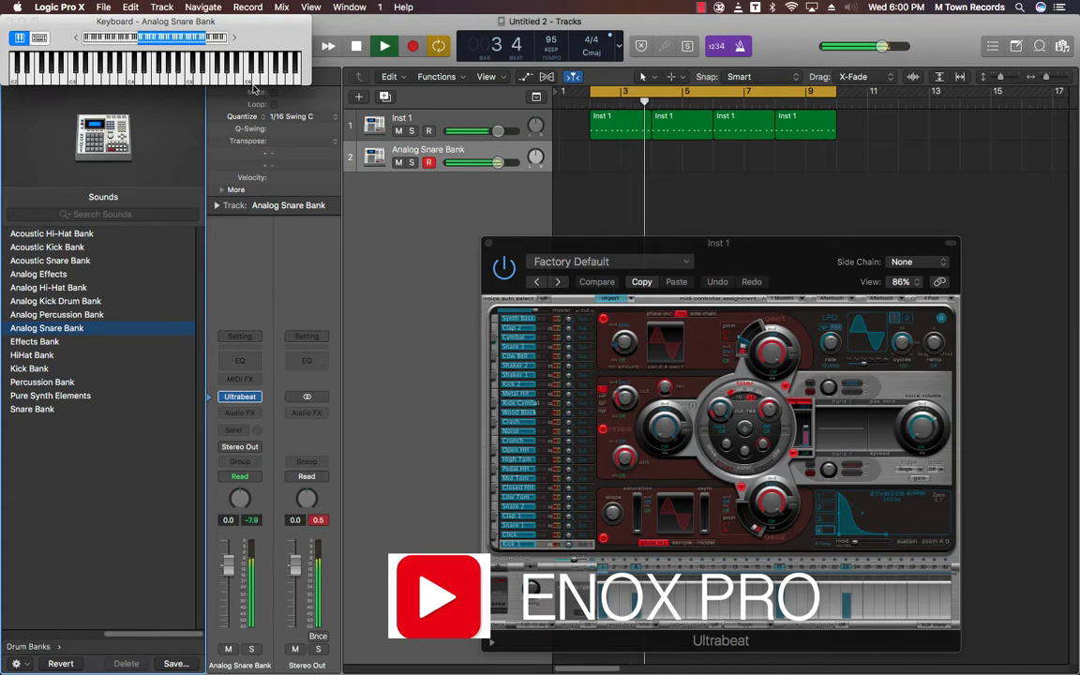
{"action": "key", "text": "comma"}
{"action": "key", "text": "comma"}
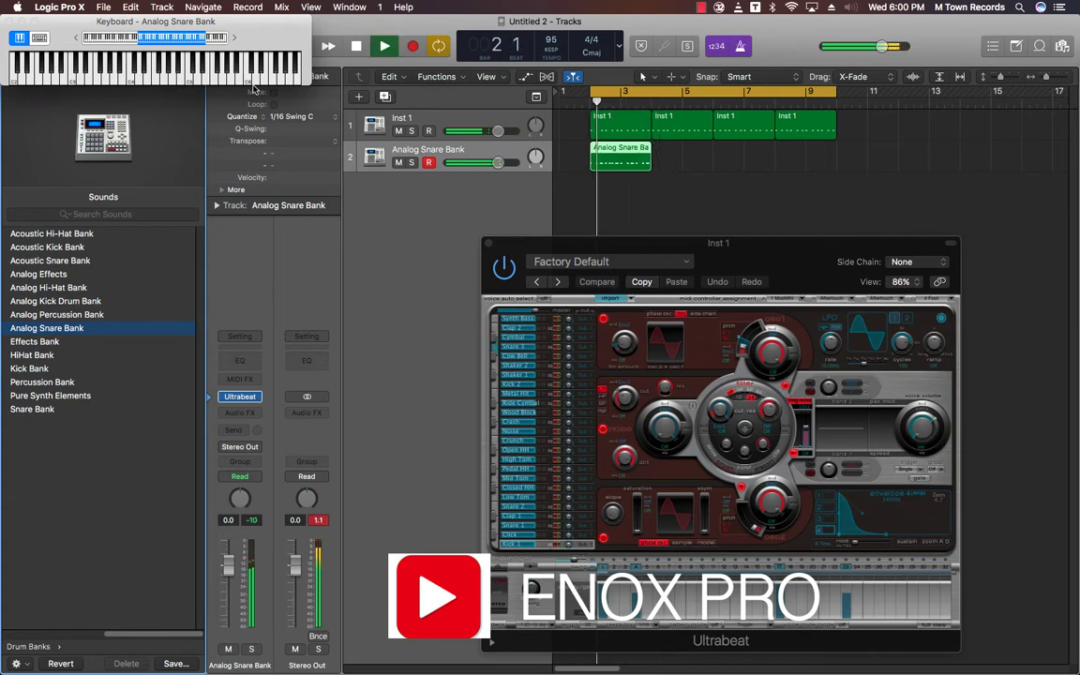
{"action": "key", "text": "super+r"}
{"action": "key", "text": "Return"}
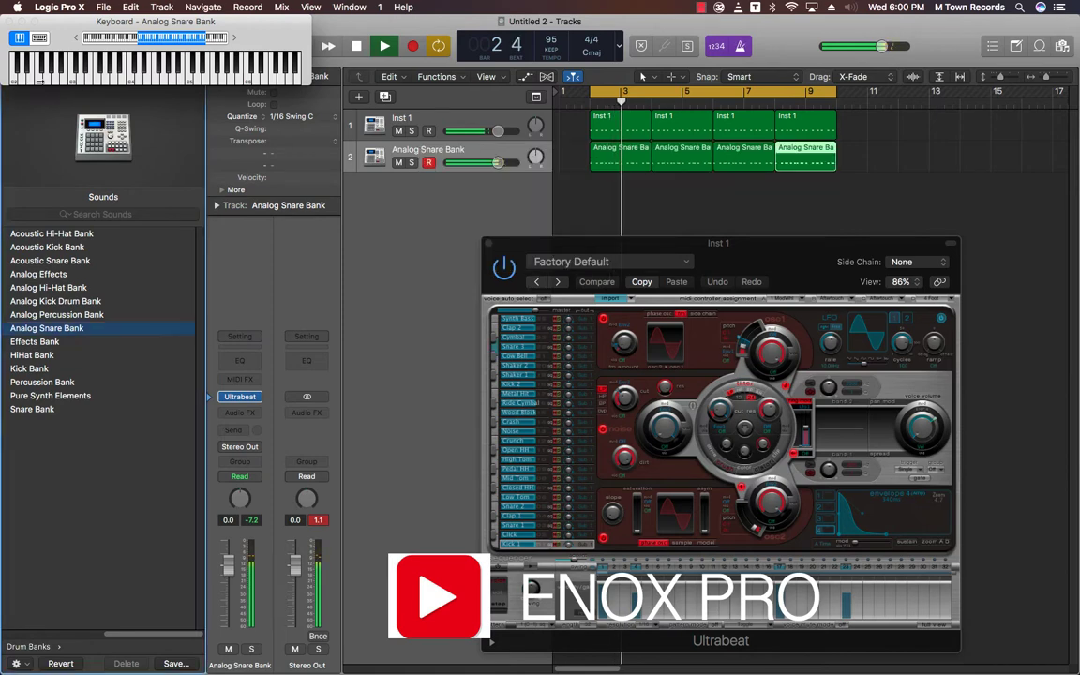
Duplicate the snare track with the HiHat Bank sound and capture a two-bar hi-hat pattern starting at bar 2.
{"action": "key", "text": "super+d"}
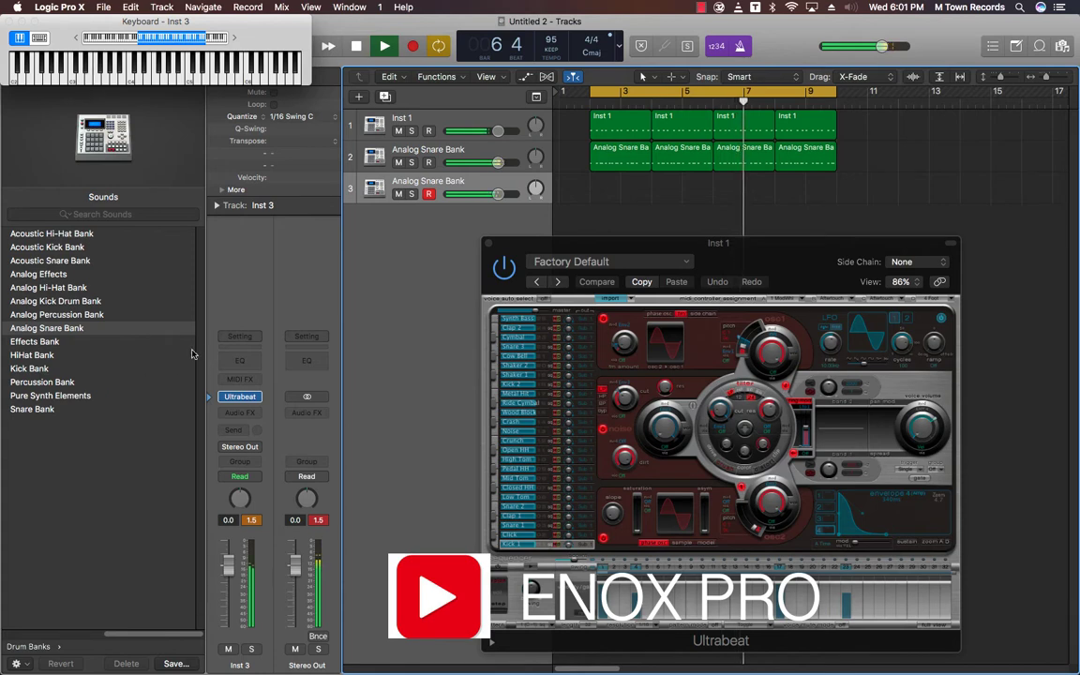
{"action": "left_click", "coordinate": [47, 357]}
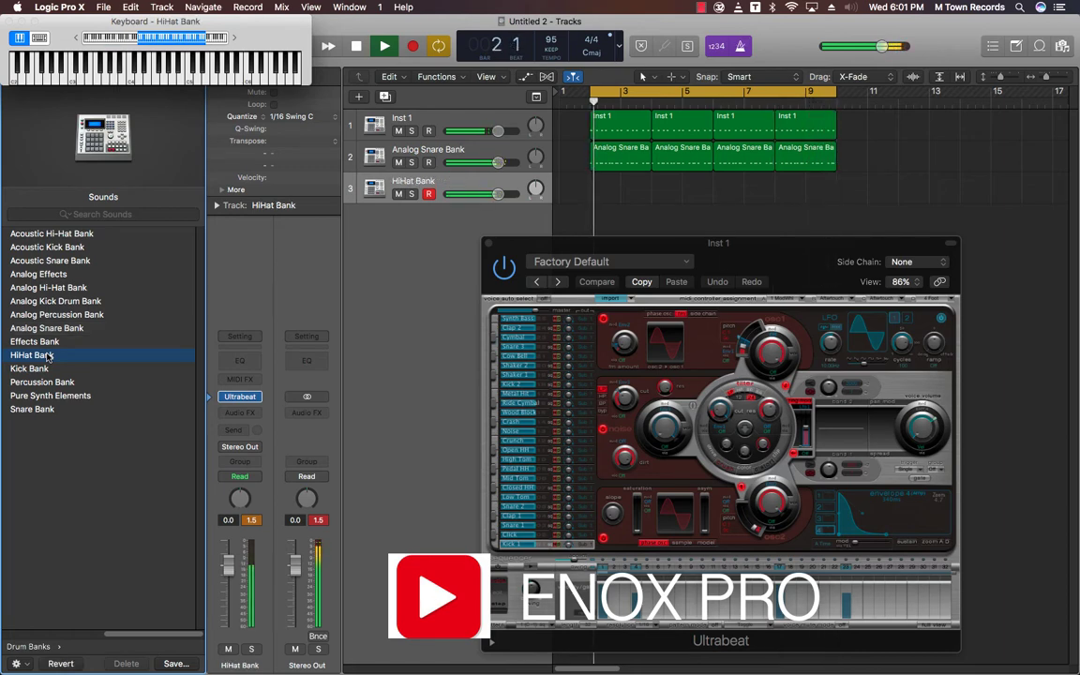
{"action": "key", "text": "space"}
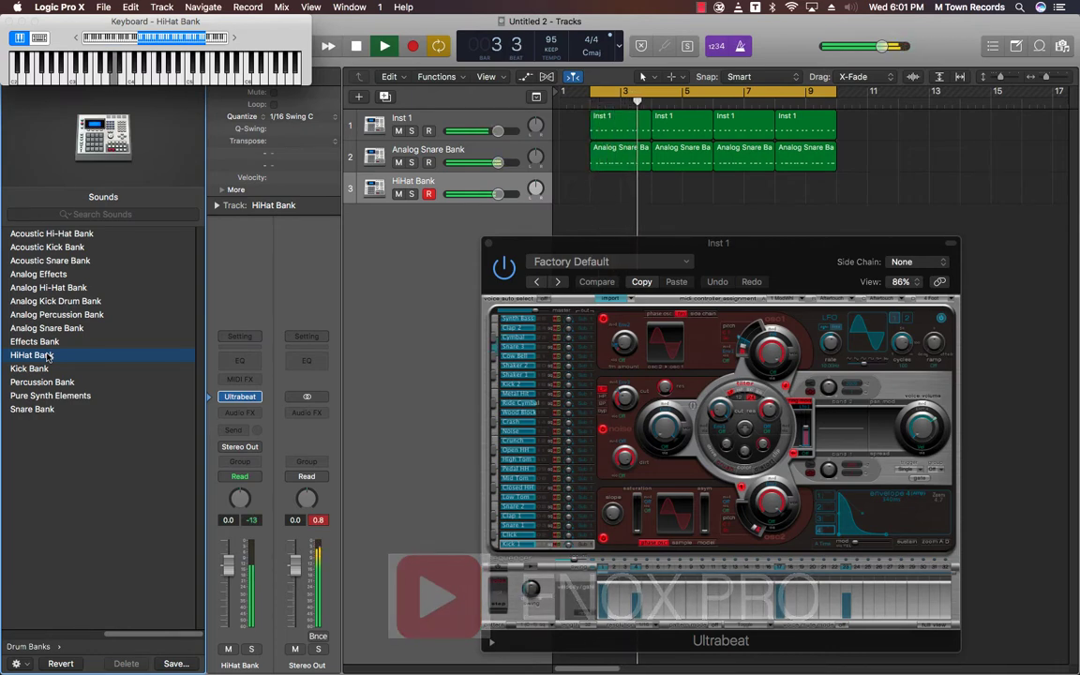
{"action": "key", "text": "shift+r"}
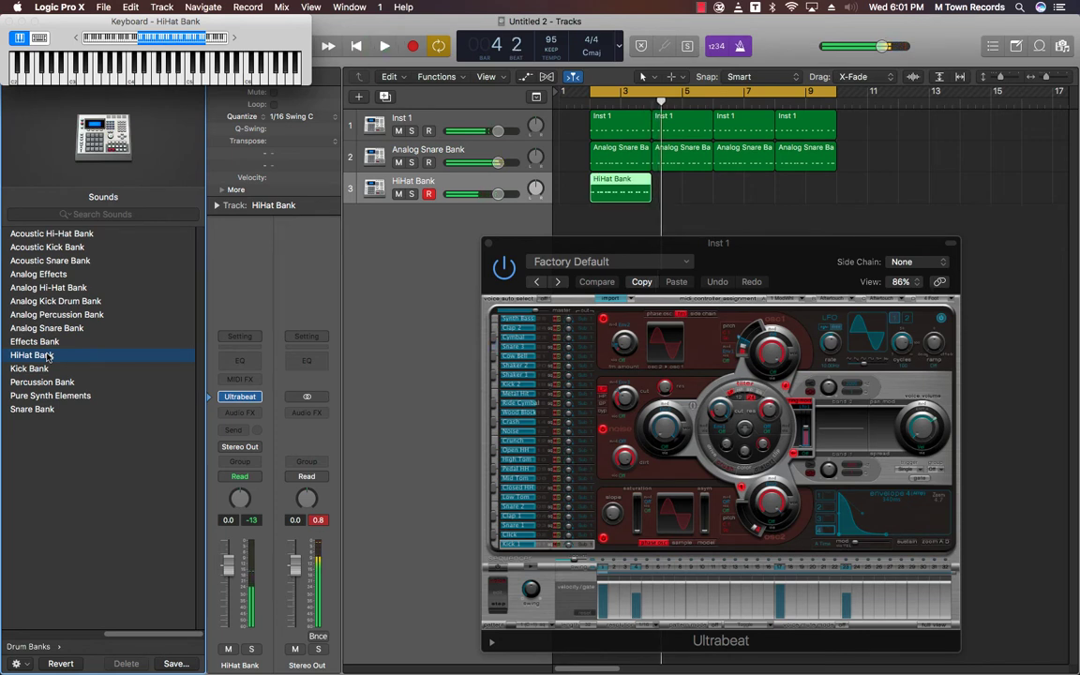
Repeat the hi-hat region with 6 copies and delete the three copies that extend past bar 10.
{"action": "key", "text": "super+r"}
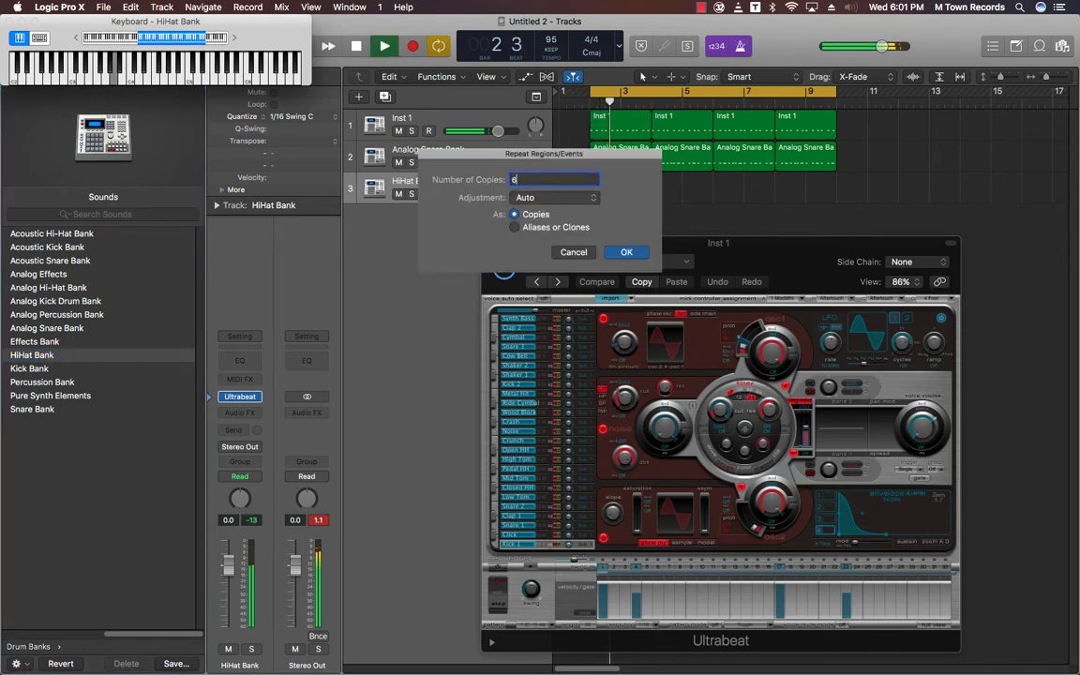
{"action": "key", "text": "Return"}
{"action": "left_click_drag", "start_coordinate": [1027, 167], "coordinate": [840, 192]}
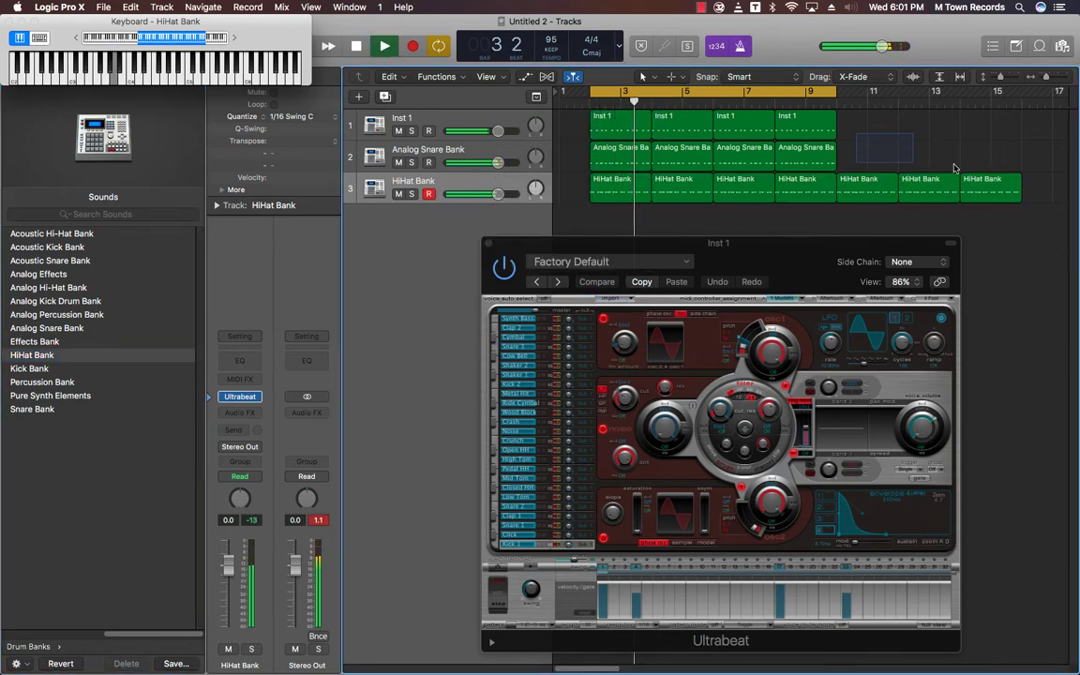
{"action": "key", "text": "Delete"}
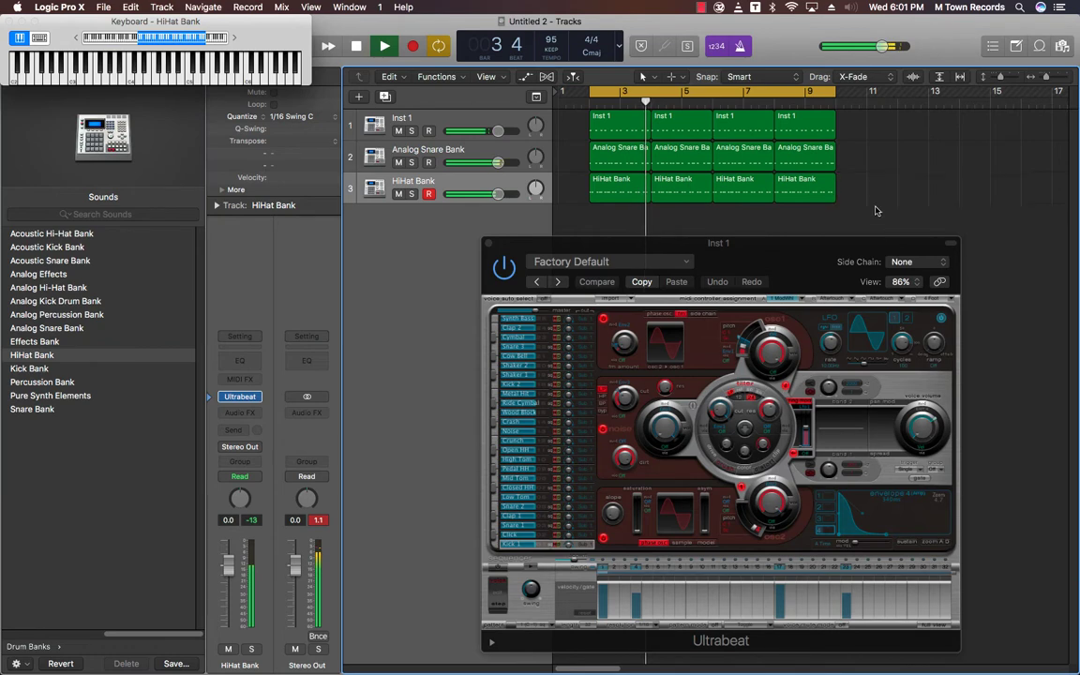
Close the Ultrabeat window and duplicate the HiHat Bank track twice to create tracks 4 and 5.
{"action": "left_click", "coordinate": [488, 244]}
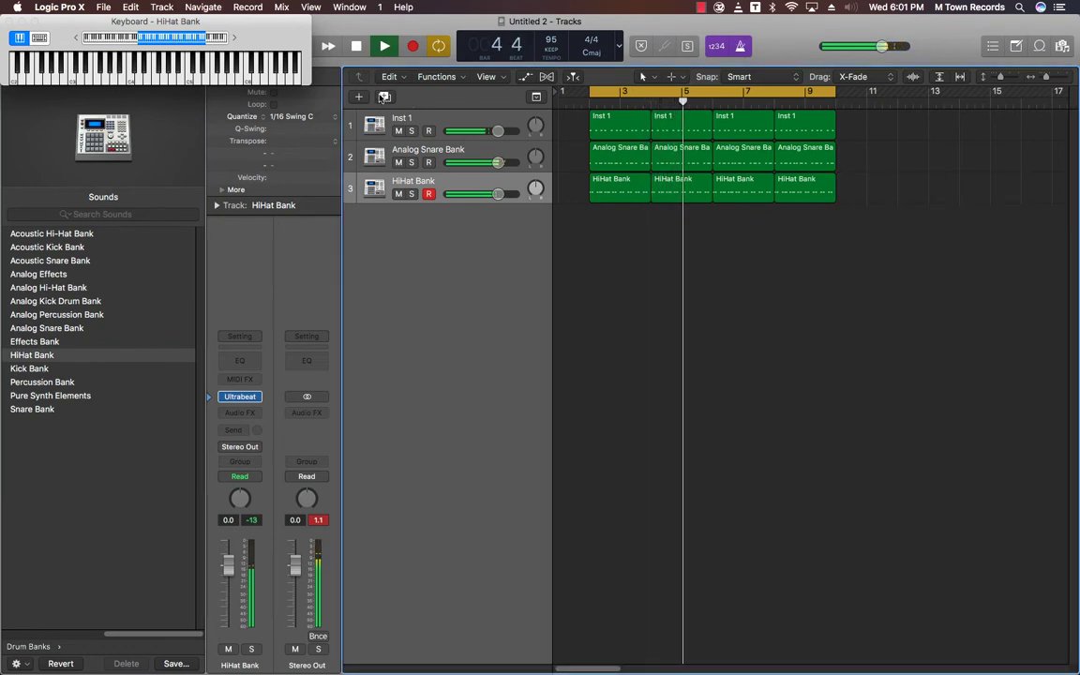
{"action": "left_click", "coordinate": [384, 96]}
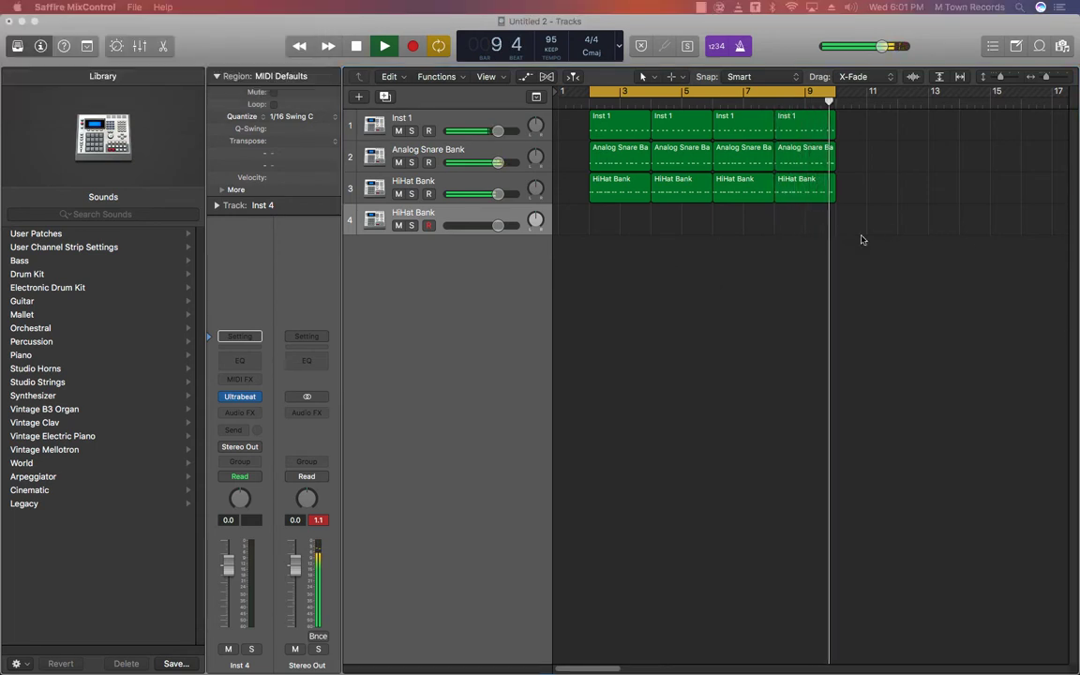
{"action": "left_click", "coordinate": [735, 212]}
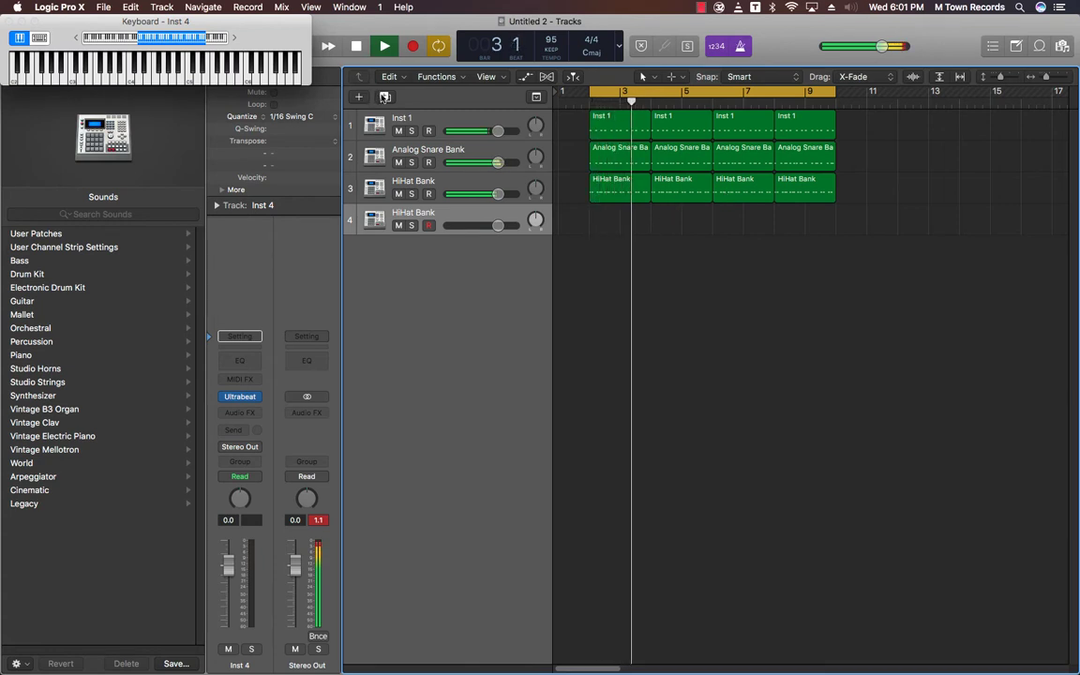
{"action": "left_click", "coordinate": [384, 96]}
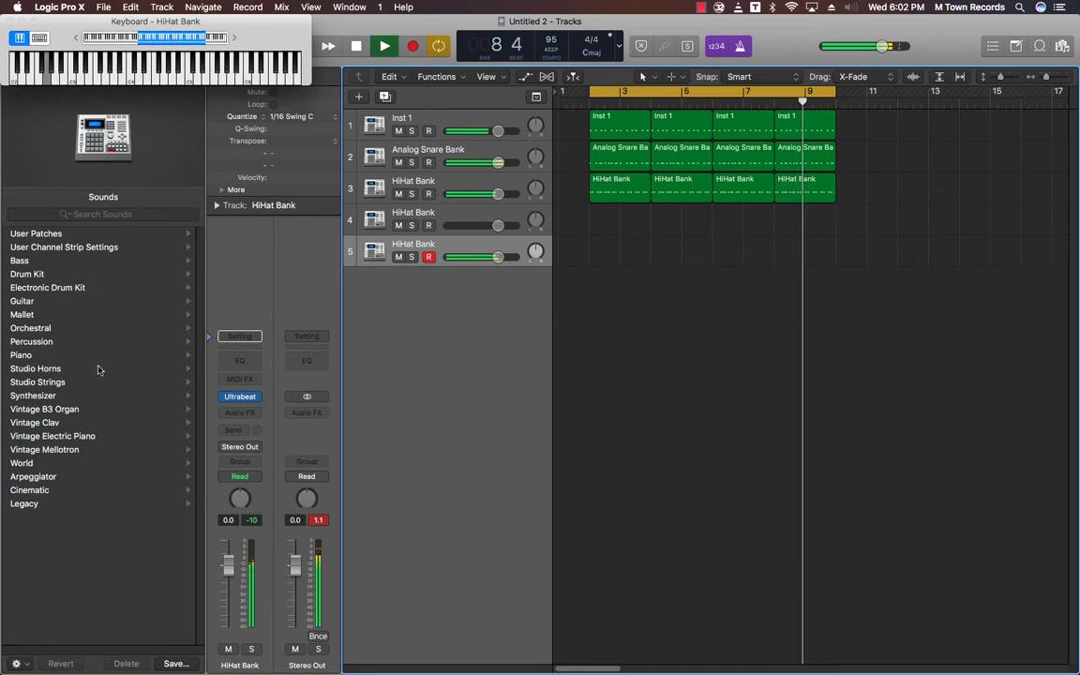
Load the Classic UK Hip Hop drum kit from Ultrabeat's Drum Kits on track 5.
{"action": "left_click", "coordinate": [59, 274]}
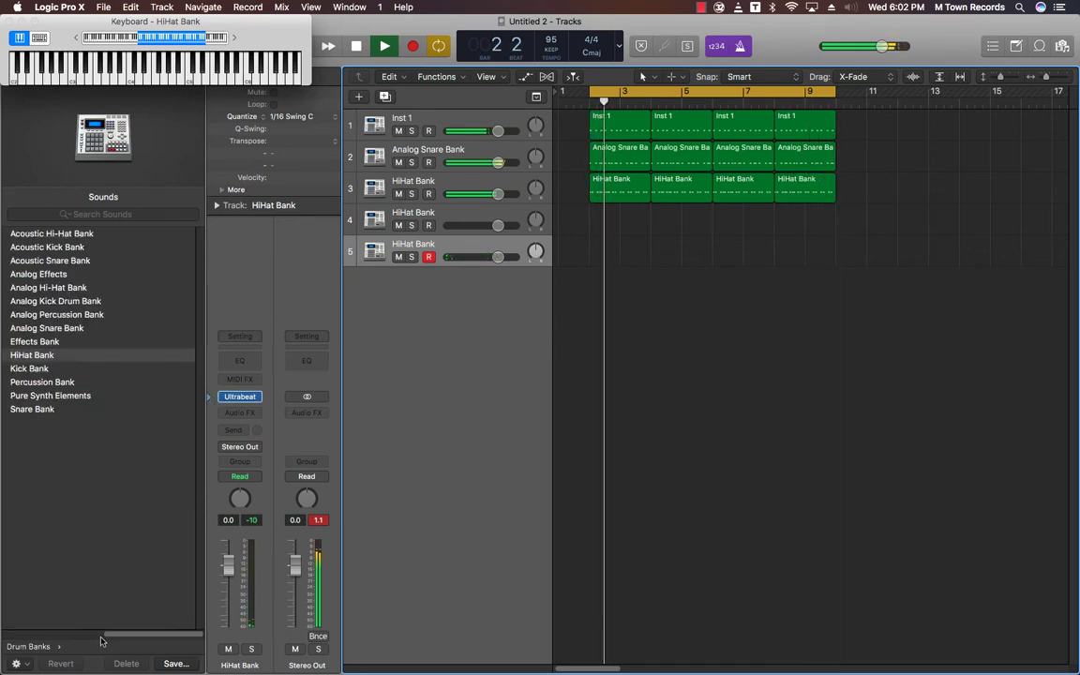
{"action": "scroll", "coordinate": [105, 576], "scroll_direction": "left", "scroll_amount": 3}
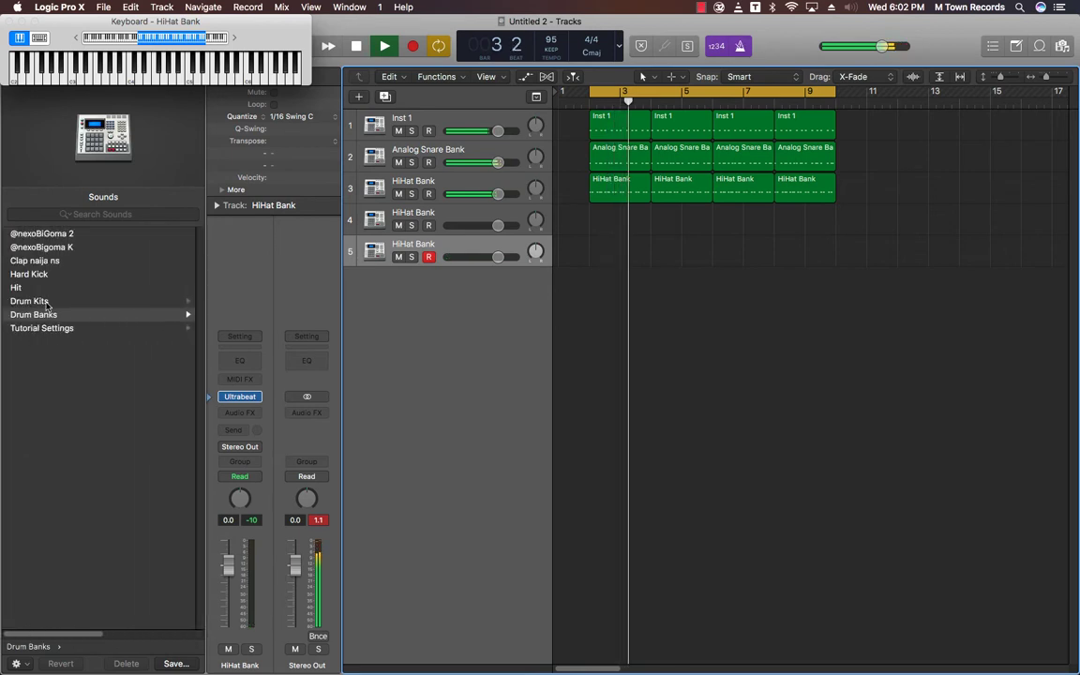
{"action": "left_click", "coordinate": [38, 301]}
{"action": "left_click", "coordinate": [62, 465]}
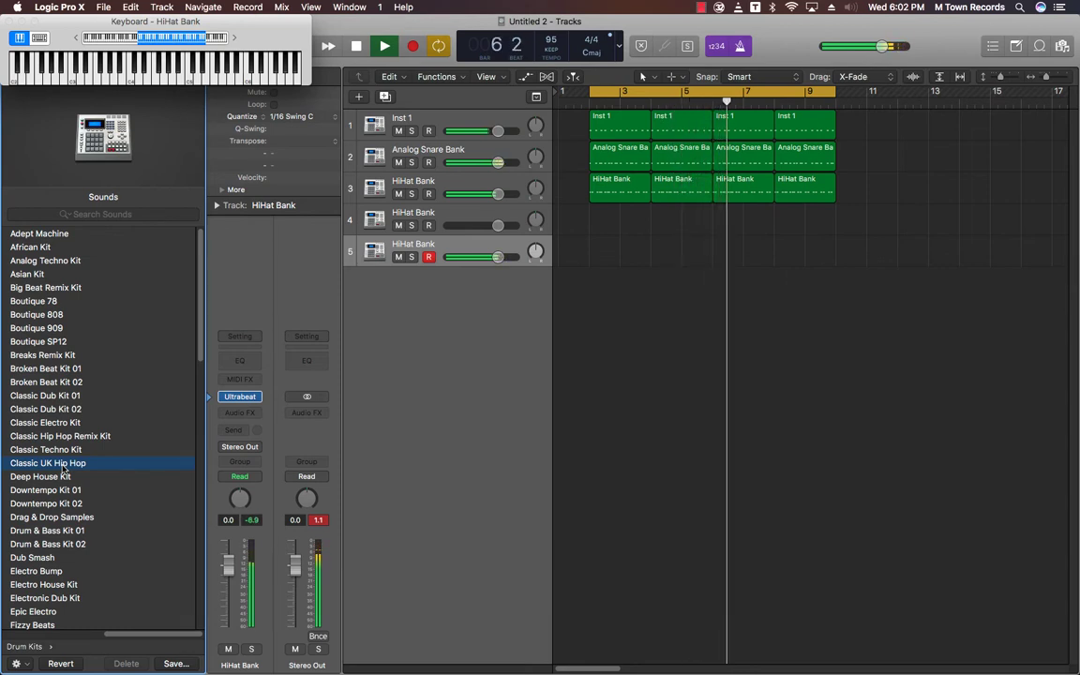
Record a two-bar drum pattern on track 5 starting at bar 2.
{"action": "key", "text": "space"}
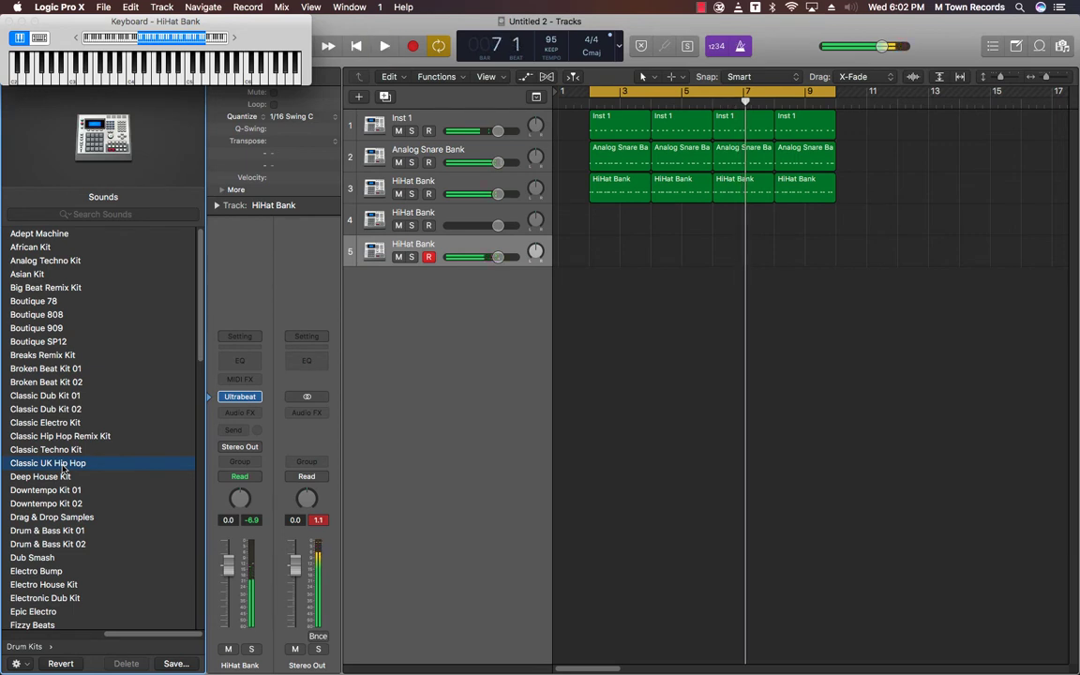
{"action": "key", "text": "Return"}
{"action": "key", "text": "space"}
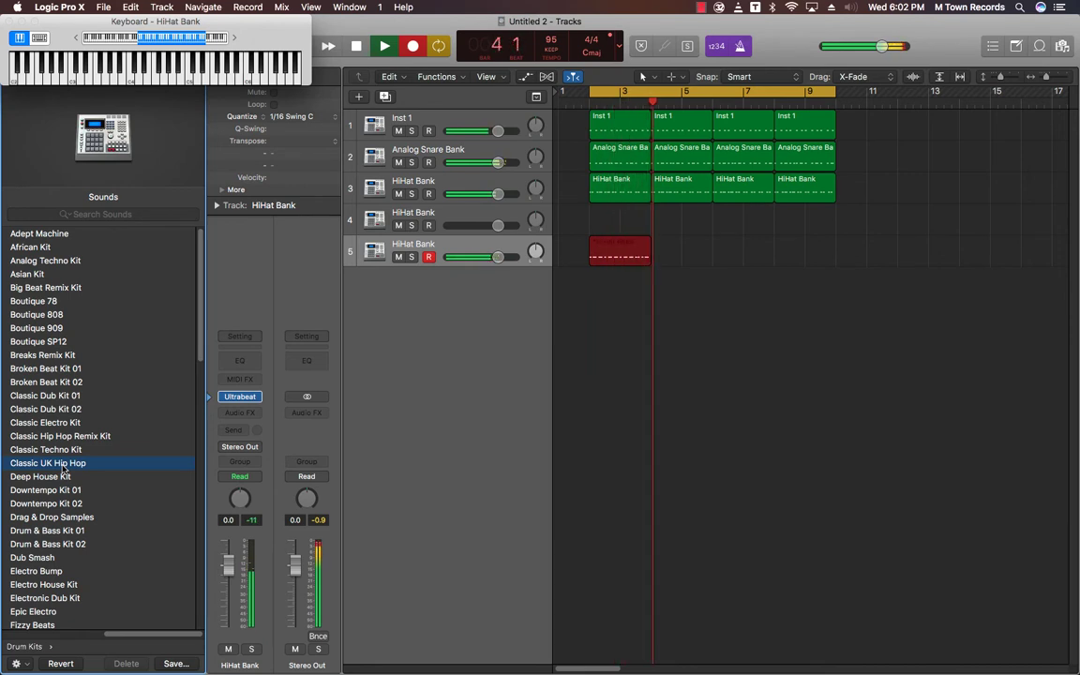
{"action": "key", "text": "space"}
Repeat the new track 5 region with 3 copies and set the track's volume to -4.0 dB.
{"action": "key", "text": "super+r"}
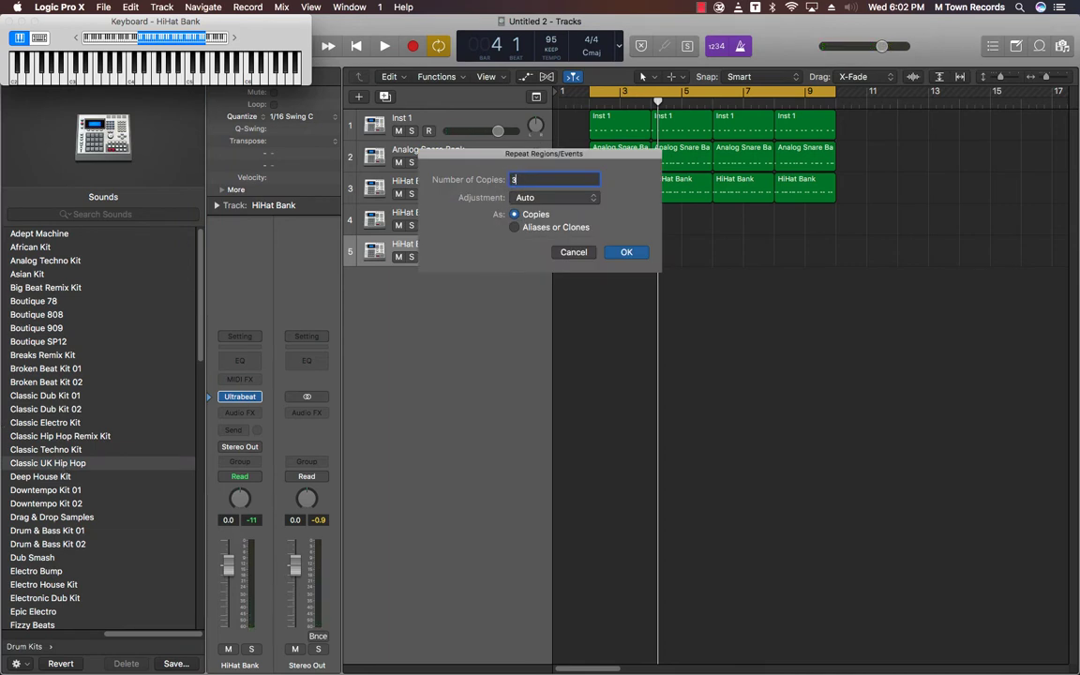
{"action": "key", "text": "Return"}
{"action": "key", "text": "space"}
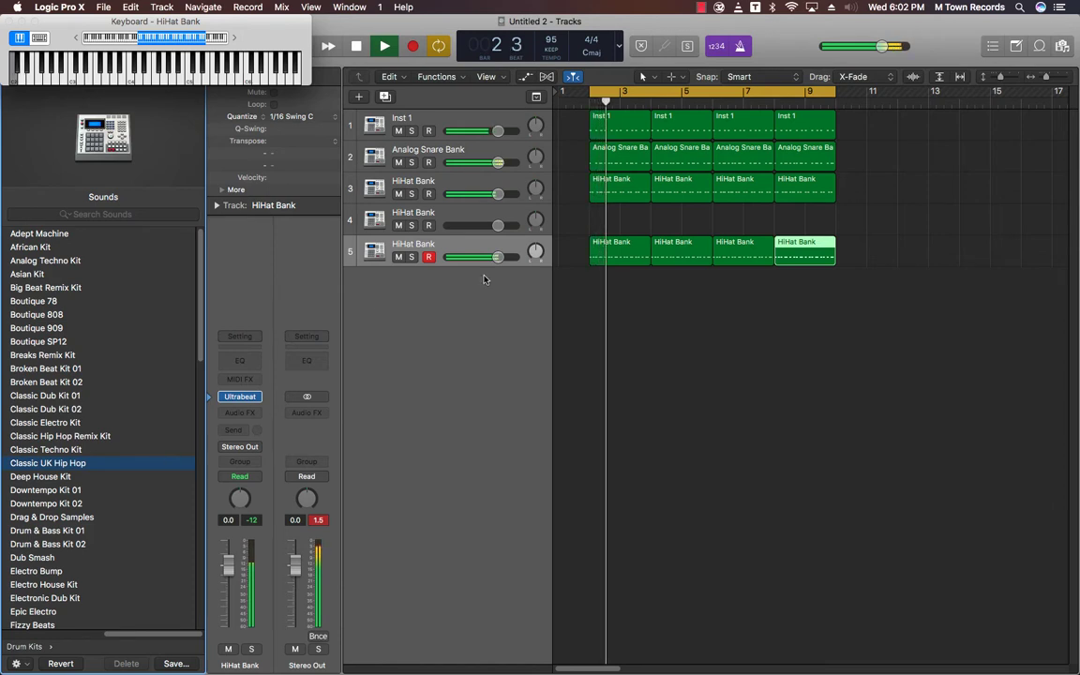
{"action": "left_click_drag", "start_coordinate": [498, 257], "coordinate": [486, 257]}
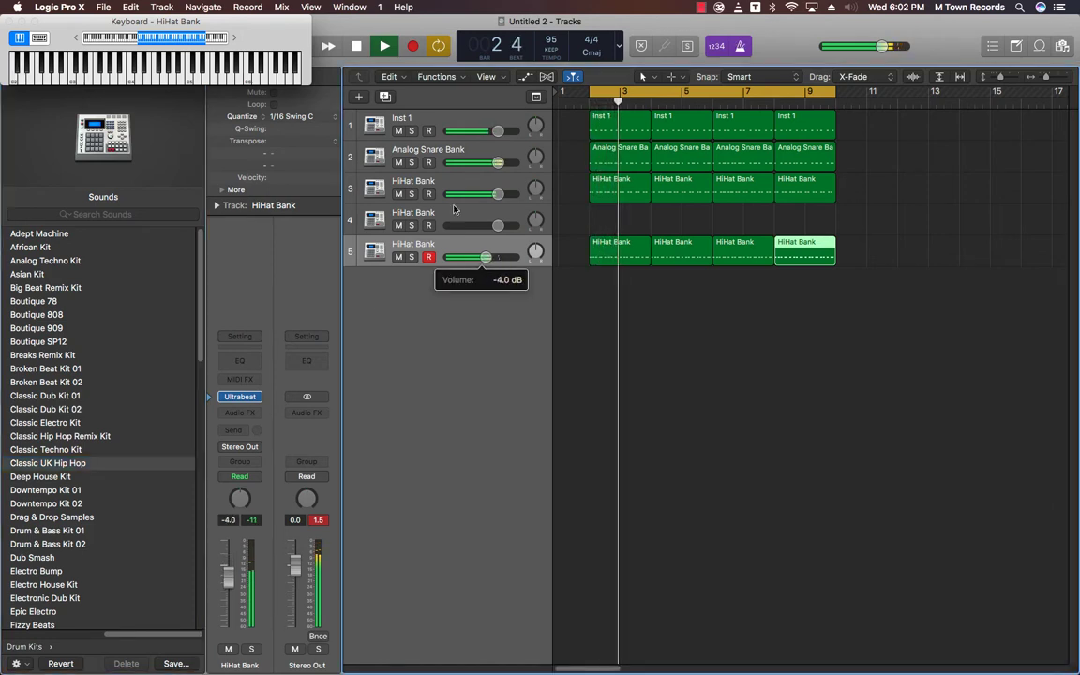
Duplicate track 5 and load the Deep House Kit from Ultrabeat's Drum Kits on the new track 6.
{"action": "left_click", "coordinate": [386, 95]}
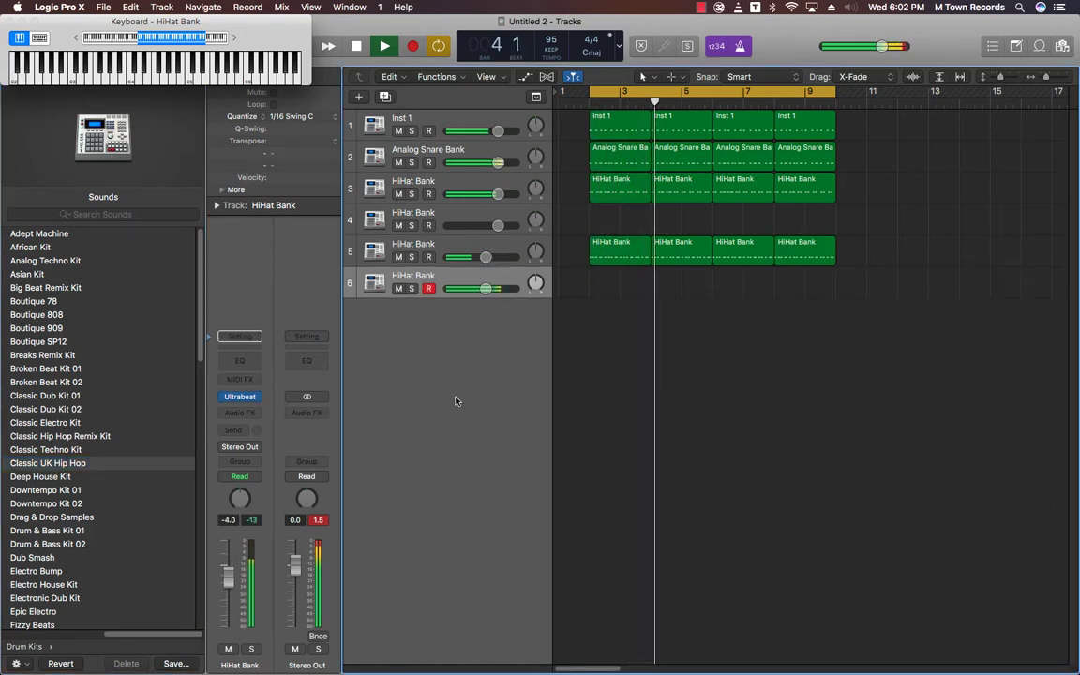
{"action": "left_click", "coordinate": [216, 398]}
{"action": "left_click", "coordinate": [51, 477]}
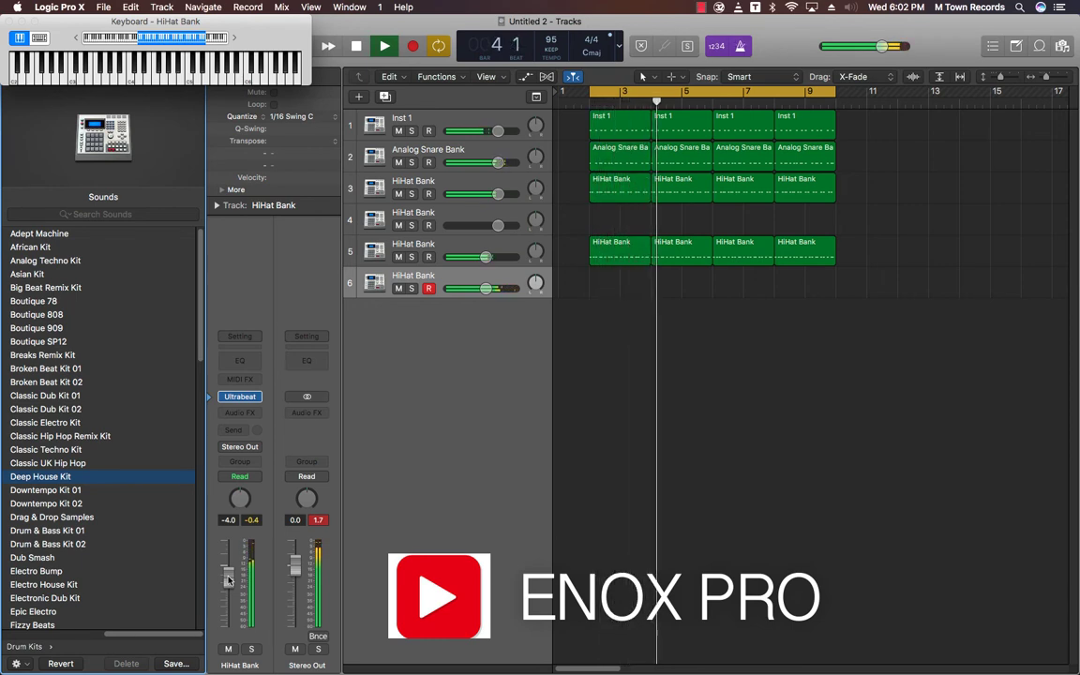
Record a two-bar drum pattern on track 6 starting at bar 2 and repeat the region with 3 copies.
{"action": "double_click", "coordinate": [619, 283]}
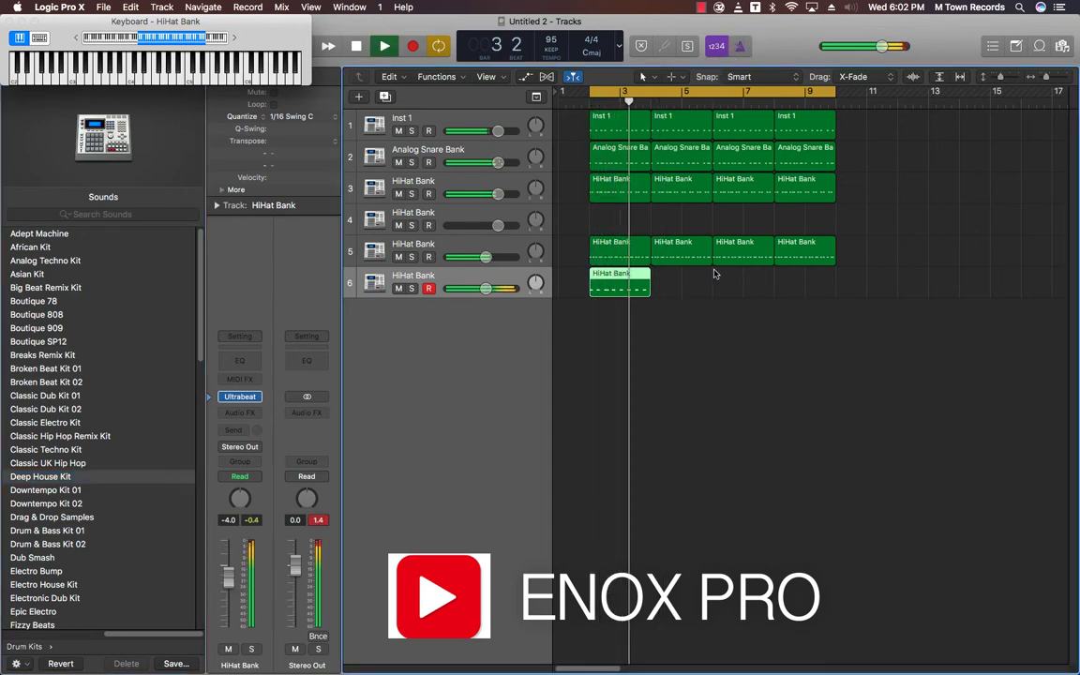
{"action": "key", "text": "super+r"}
{"action": "type", "text": "3"}
{"action": "key", "text": "Return"}
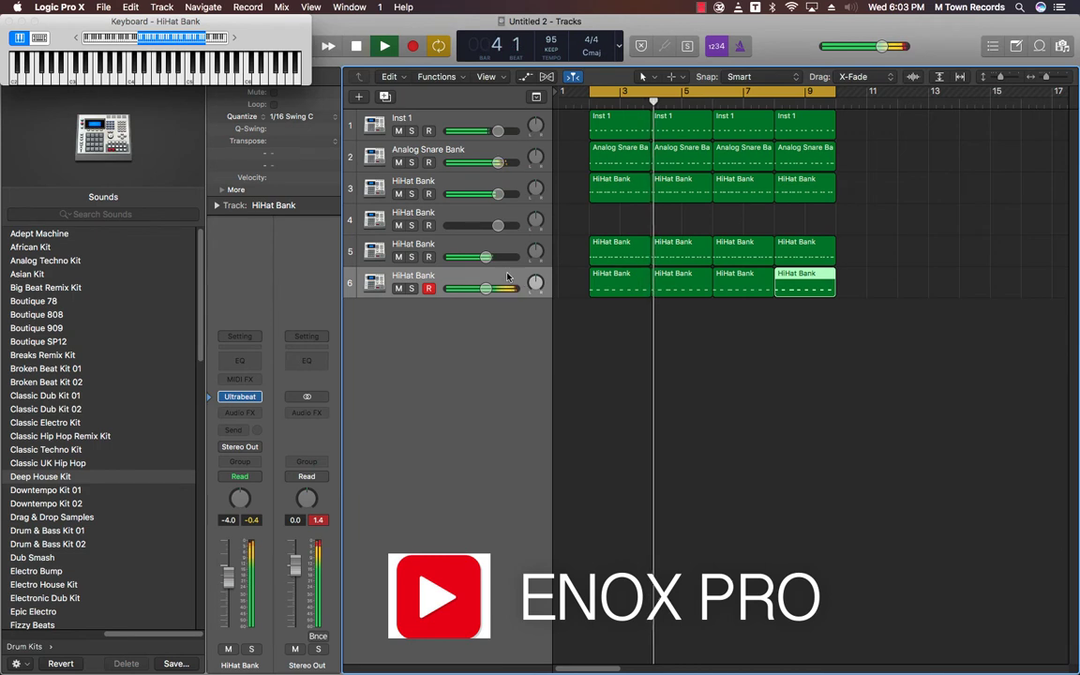
Move the Deep House Kit track to the top and the UK Hip Hop kit track to position 4, lowering the hi-hat track's volume.
{"action": "left_click_drag", "start_coordinate": [507, 277], "coordinate": [403, 118]}
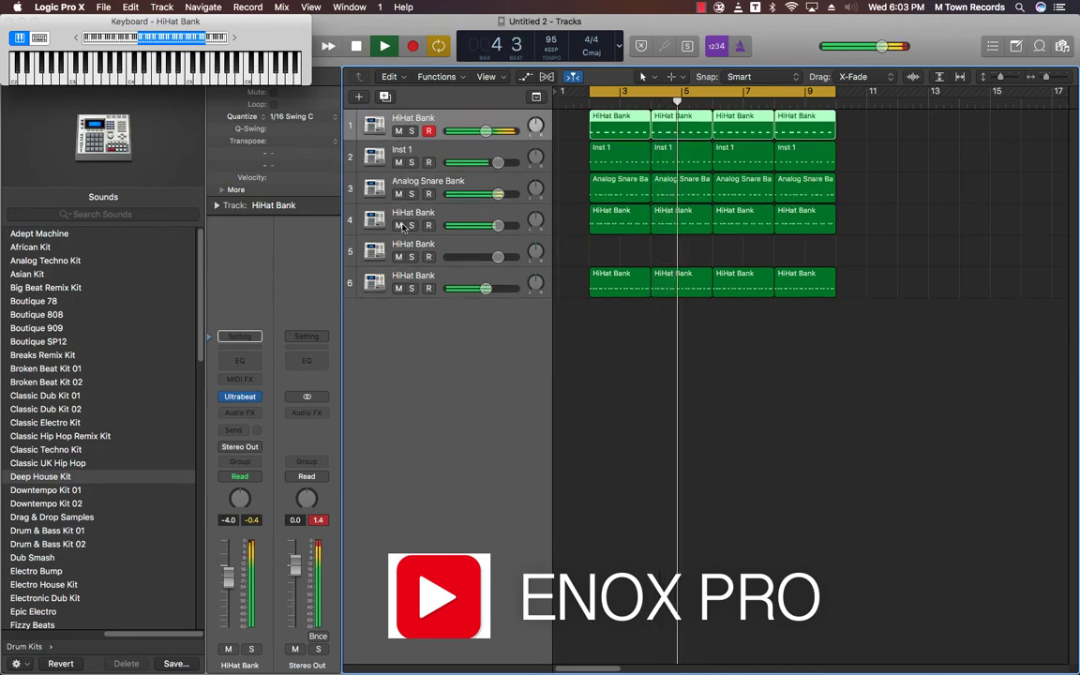
{"action": "left_click_drag", "start_coordinate": [498, 225], "coordinate": [478, 226]}
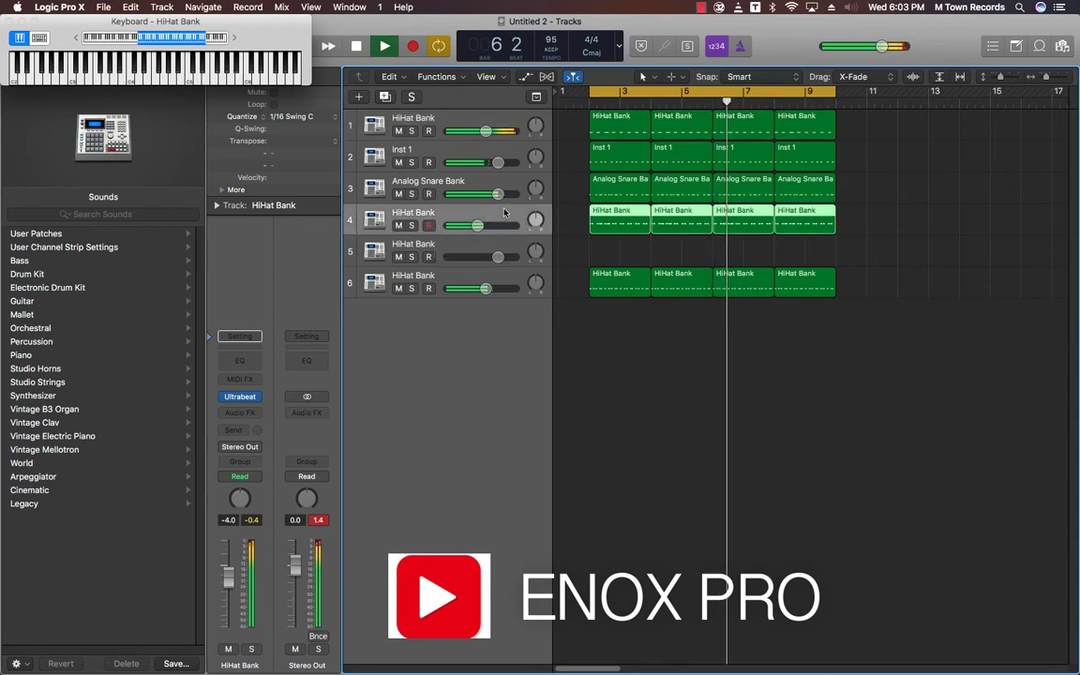
{"action": "left_click_drag", "start_coordinate": [535, 281], "coordinate": [562, 241]}
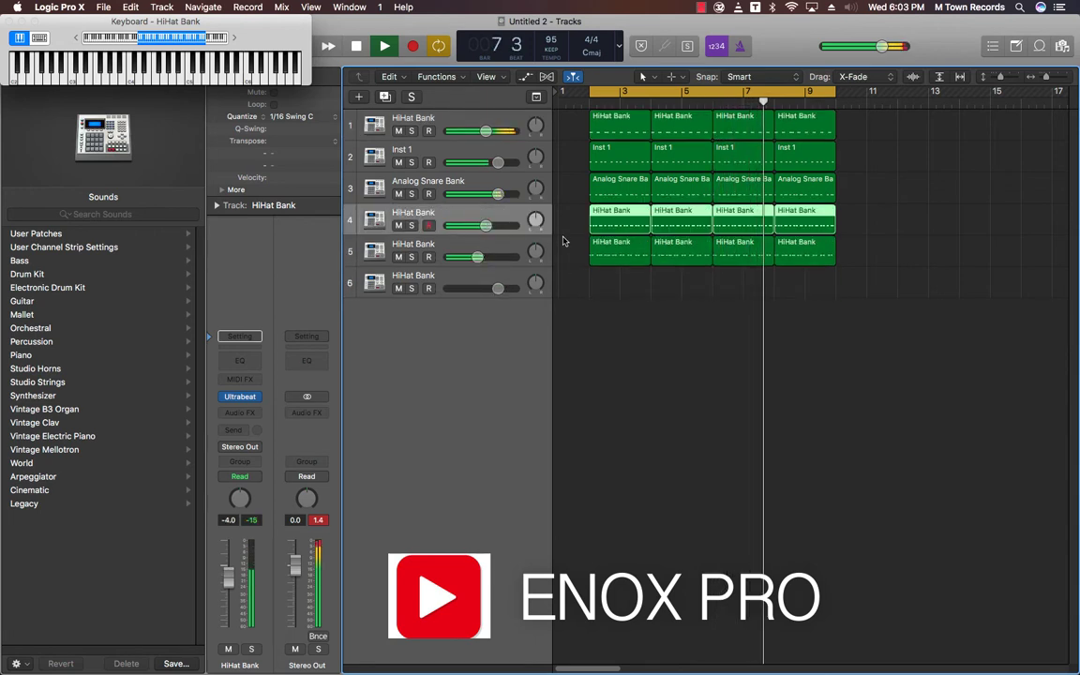
Insert an Enveloper on track 1 with -100% release gain and 2000 ms release time, and adjust its attack time.
{"action": "left_click", "coordinate": [479, 120]}
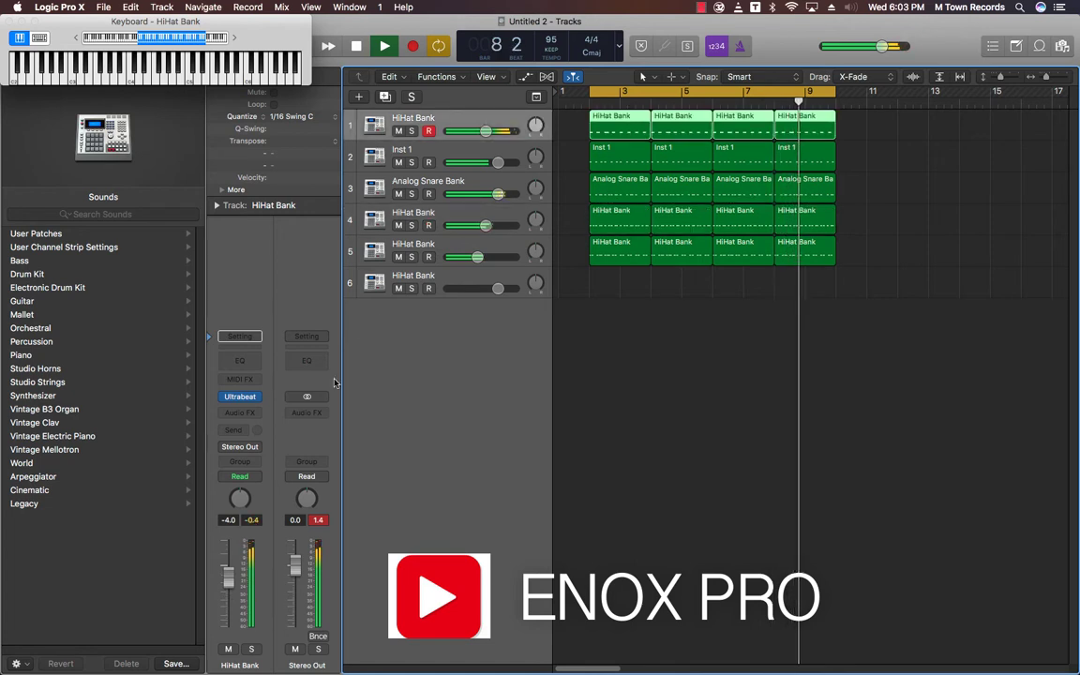
{"action": "left_click", "coordinate": [259, 415]}
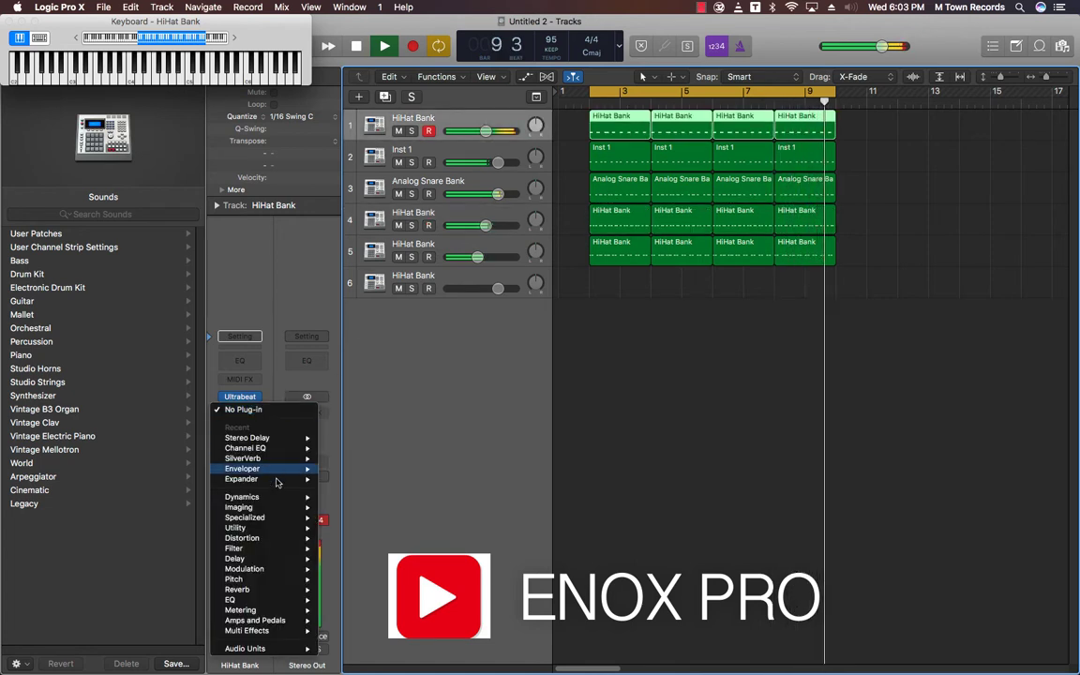
{"action": "mouse_move", "coordinate": [280, 469]}
{"action": "left_click", "coordinate": [365, 469]}
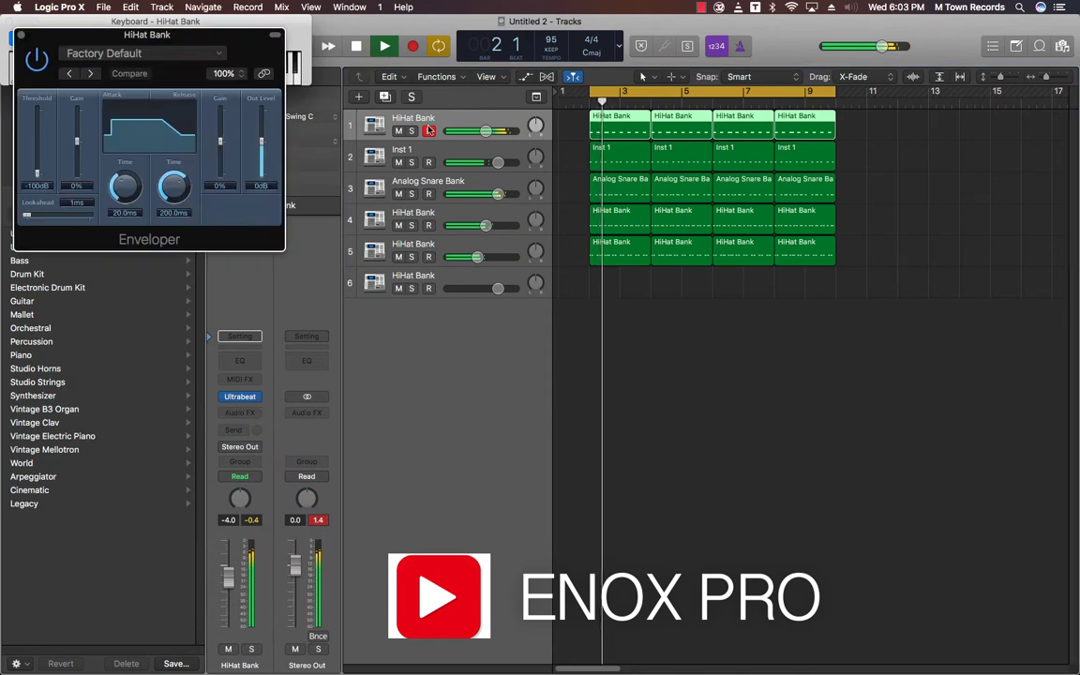
{"action": "left_click_drag", "start_coordinate": [174, 188], "coordinate": [174, 141]}
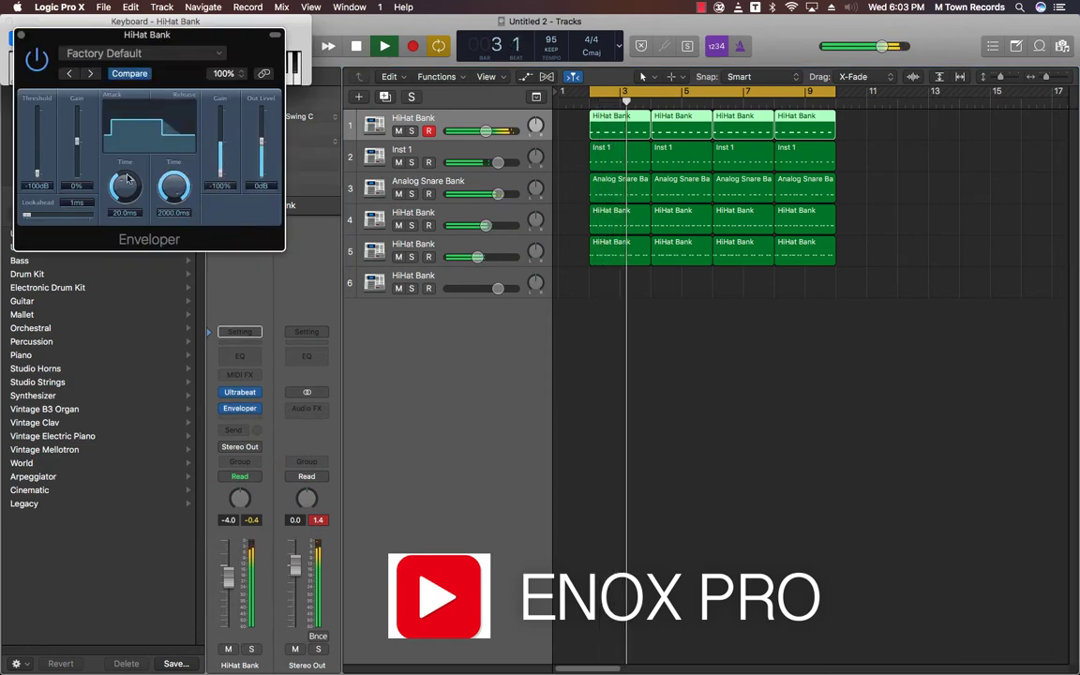
{"action": "left_click_drag", "start_coordinate": [125, 187], "coordinate": [91, 115]}
{"action": "left_click", "coordinate": [19, 35]}
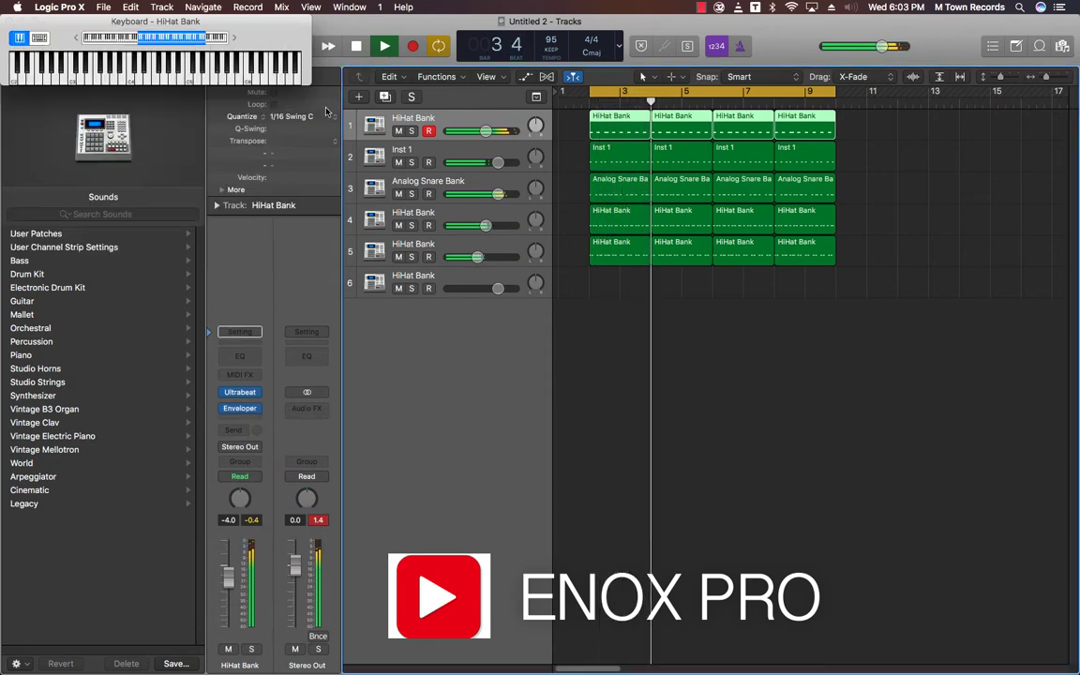
Replace Ultrabeat on the empty track 6 with a stereo EXS24 sampler.
{"action": "left_click", "coordinate": [486, 284]}
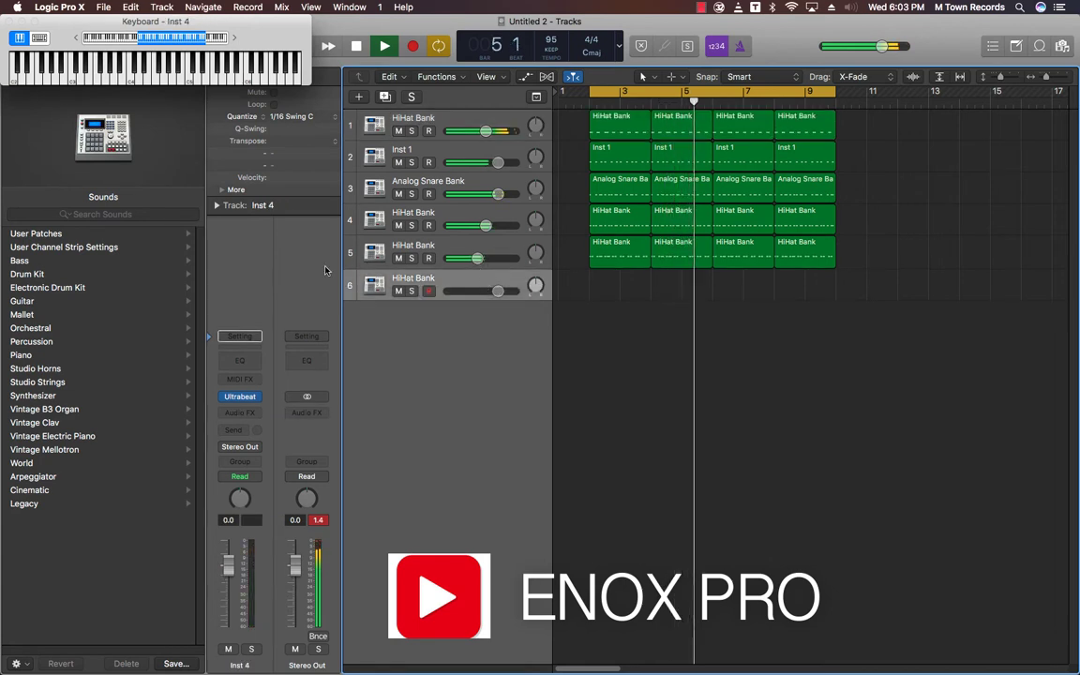
{"action": "left_click", "coordinate": [247, 402]}
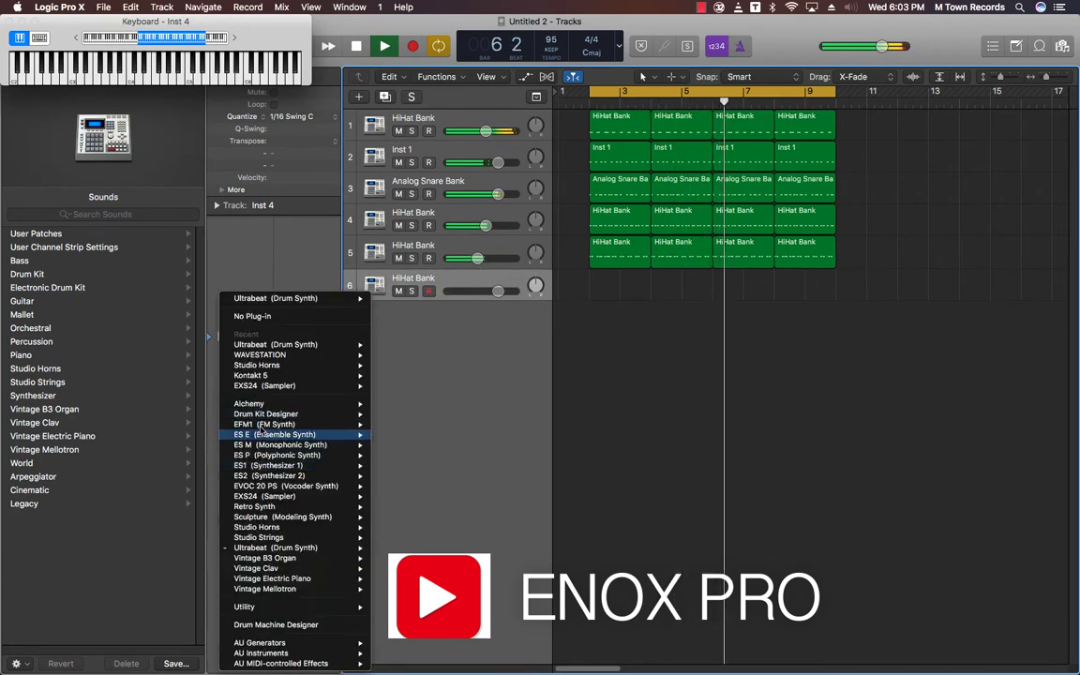
{"action": "mouse_move", "coordinate": [281, 496]}
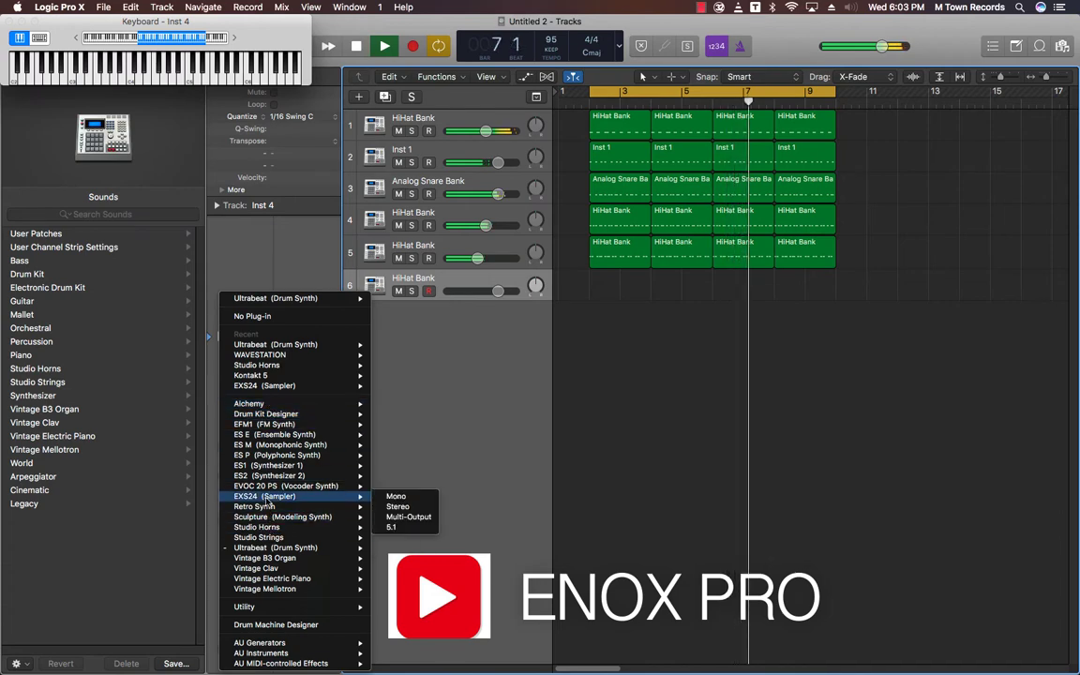
{"action": "left_click", "coordinate": [400, 507]}
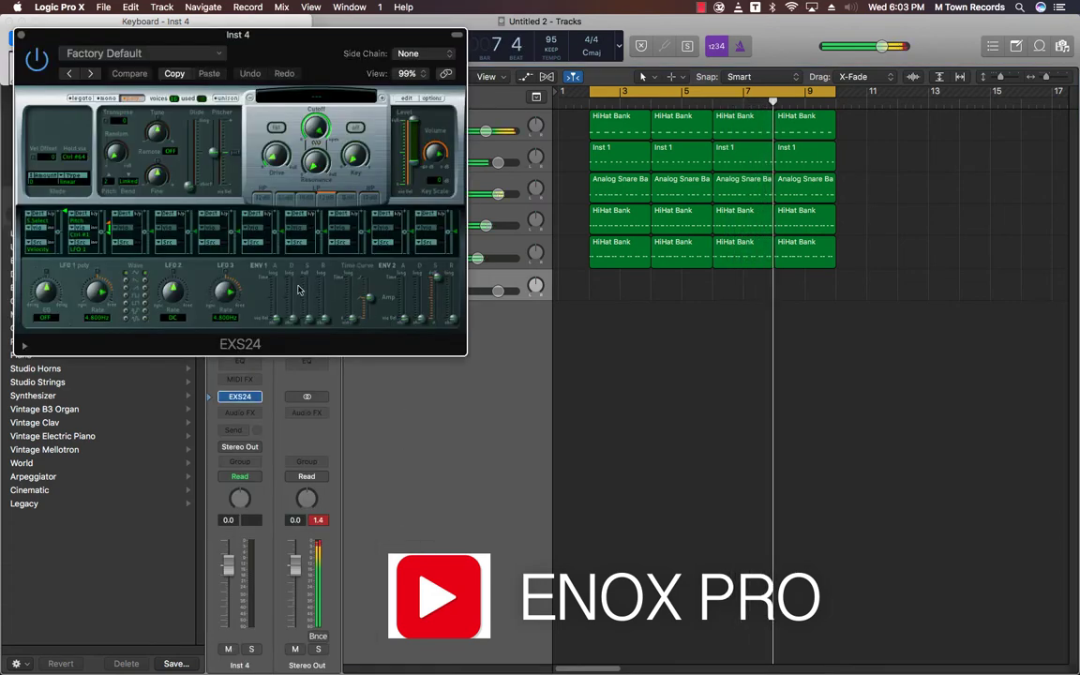
Search the sampler sounds for "senior" and load the second Senior B Pasted instrument on track 6.
{"action": "left_click", "coordinate": [315, 98]}
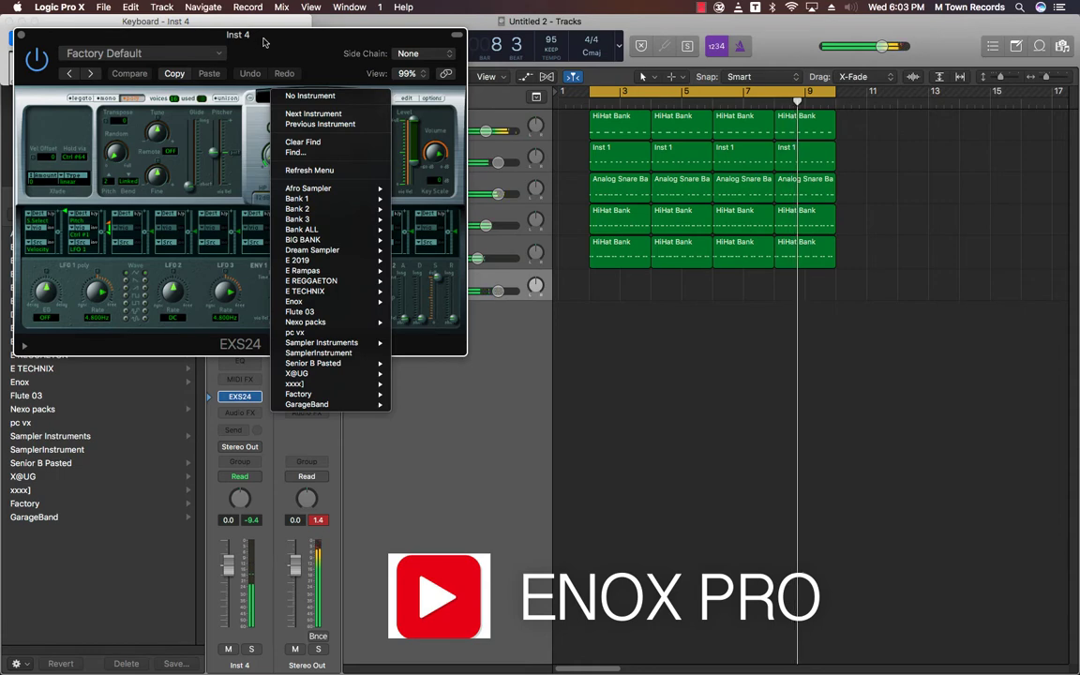
{"action": "left_click", "coordinate": [265, 41]}
{"action": "left_click_drag", "start_coordinate": [265, 41], "coordinate": [708, 245]}
{"action": "left_click", "coordinate": [94, 215]}
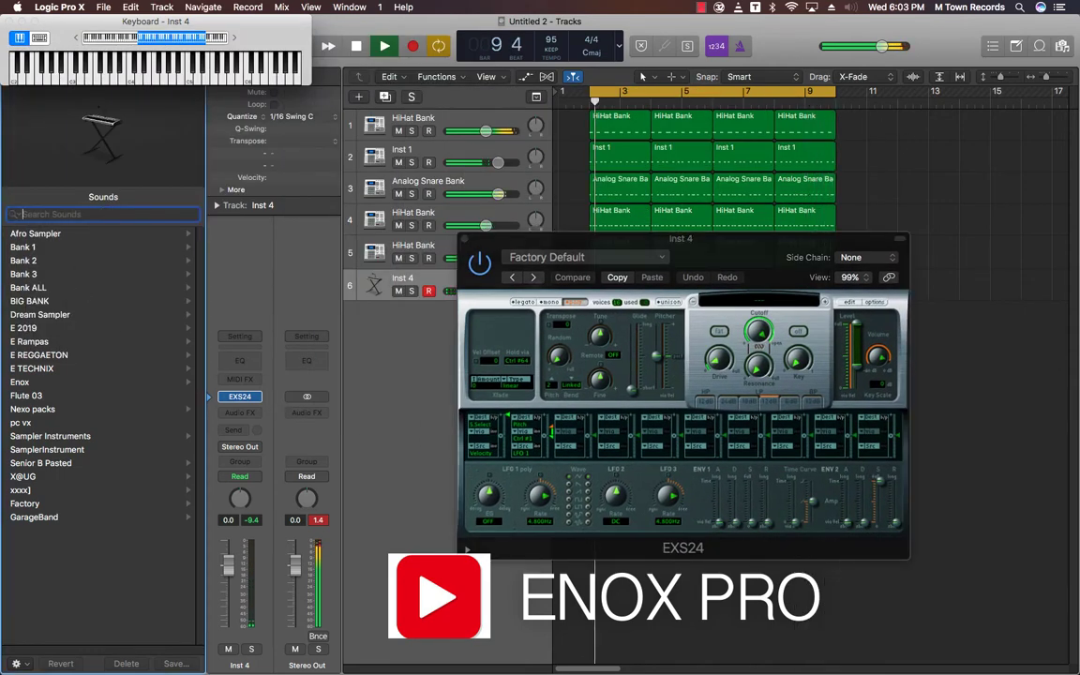
{"action": "type", "text": "sen"}
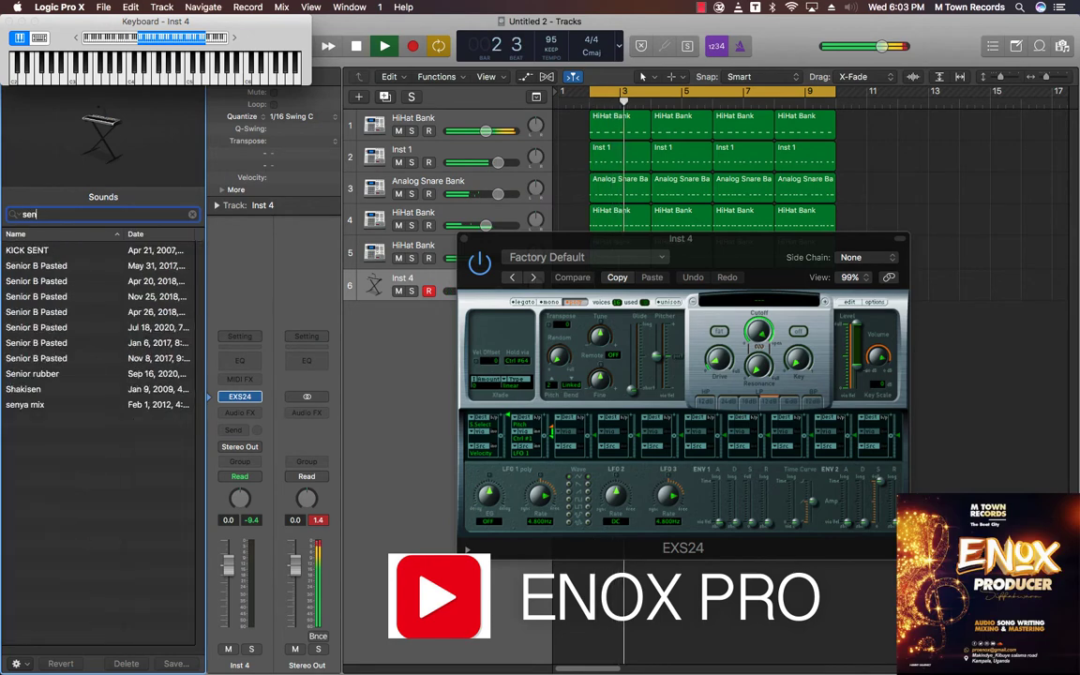
{"action": "type", "text": "ior"}
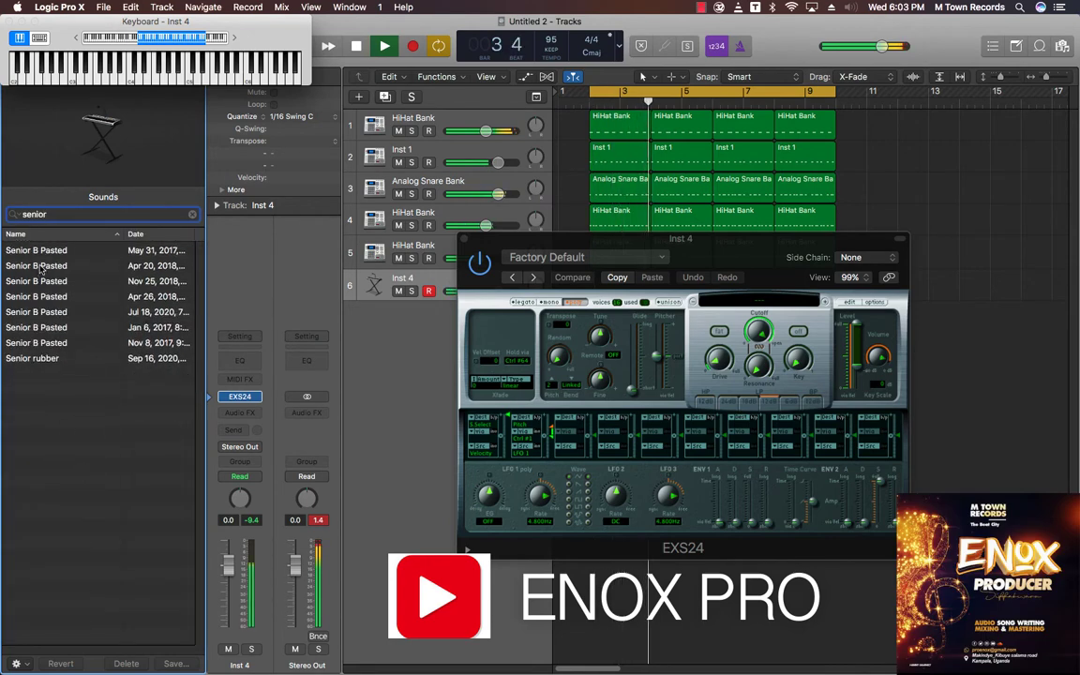
{"action": "left_click", "coordinate": [39, 267]}
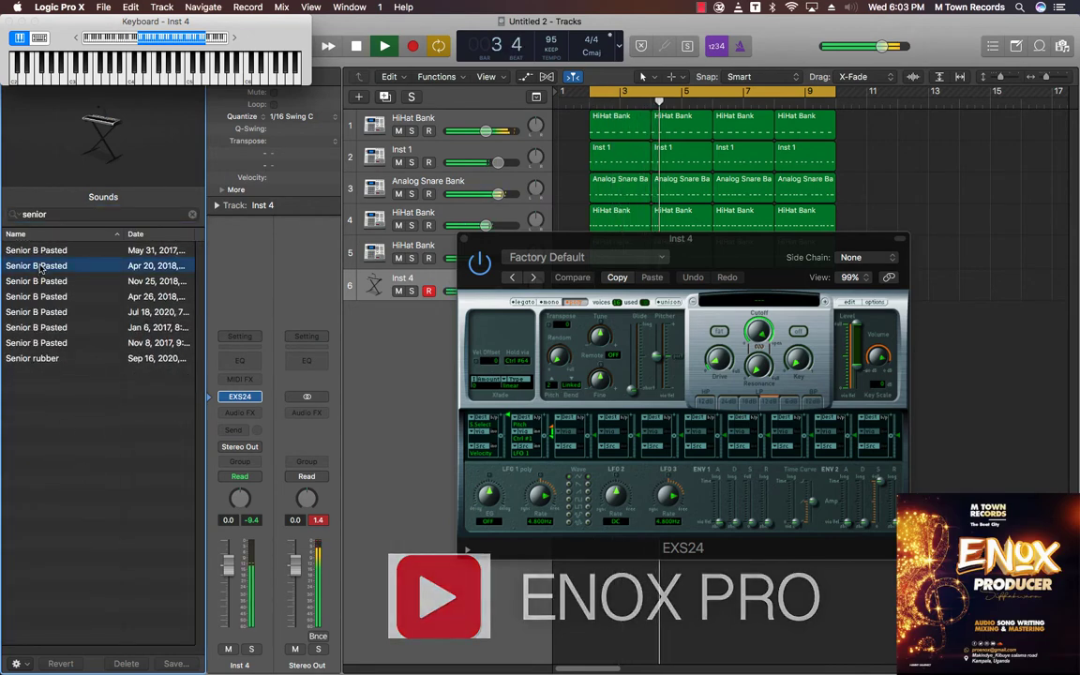
{"action": "left_click_drag", "start_coordinate": [544, 248], "coordinate": [718, 361]}
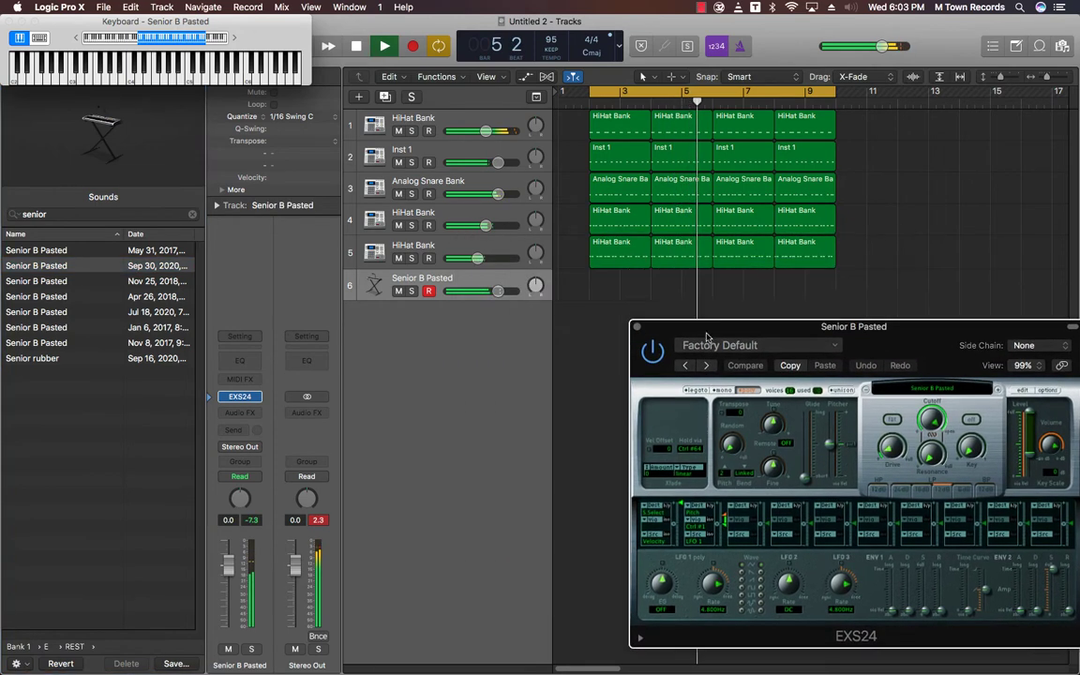
Set track 6's volume to +3.2 dB and record a two-bar pattern on it starting at bar 2.
{"action": "left_click_drag", "start_coordinate": [498, 298], "coordinate": [518, 298]}
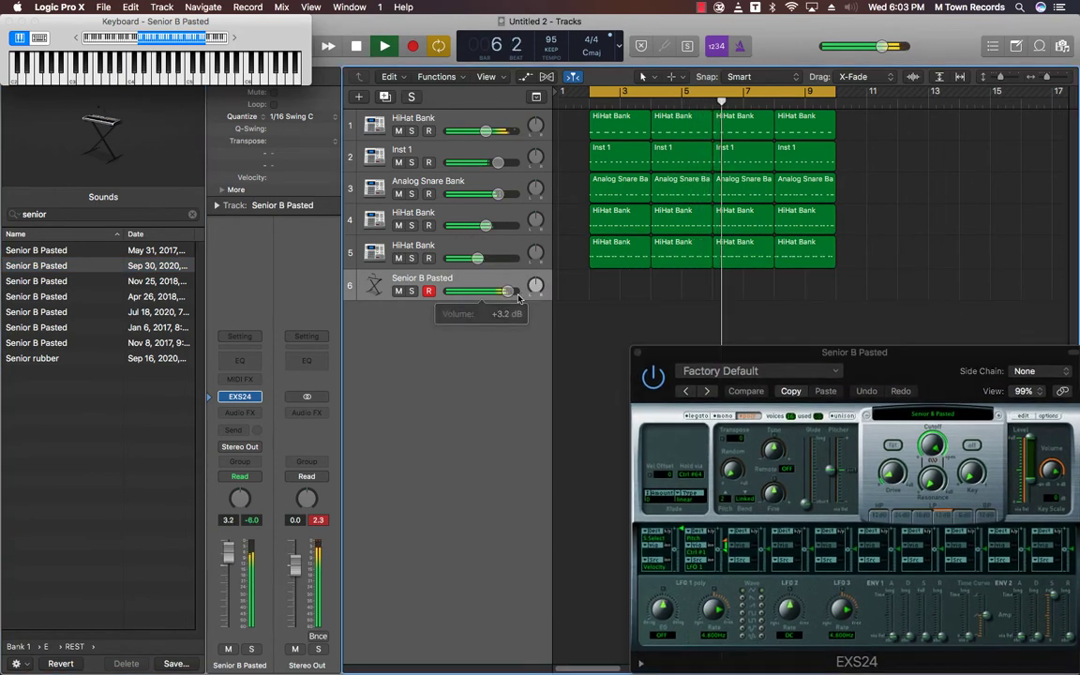
{"action": "key", "text": "Return"}
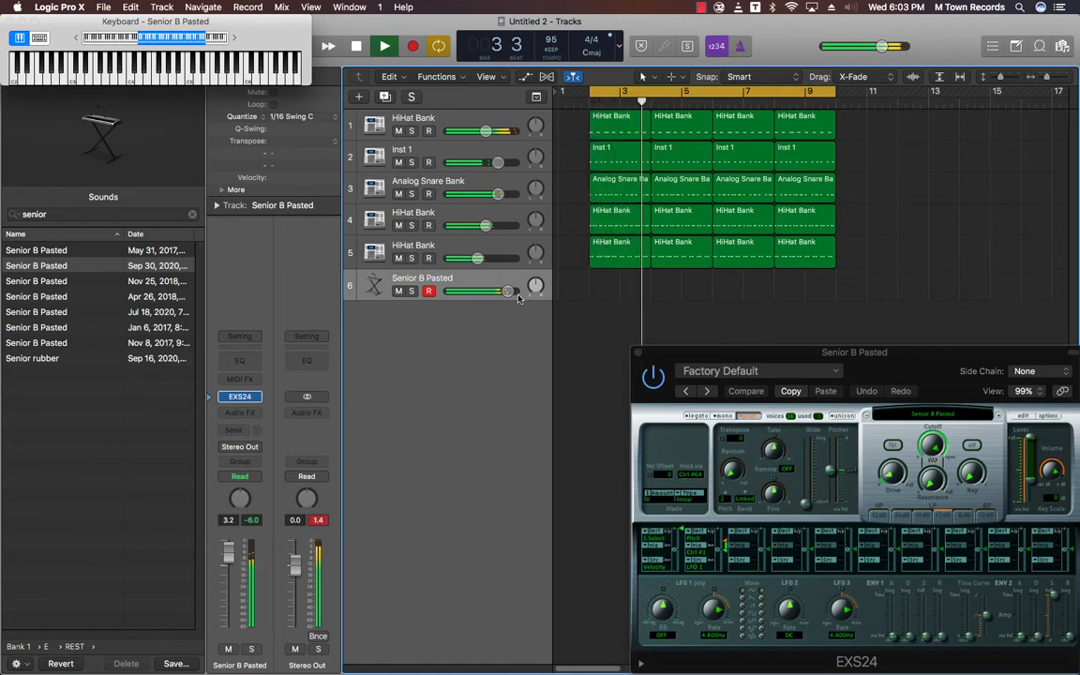
{"action": "key", "text": "space"}
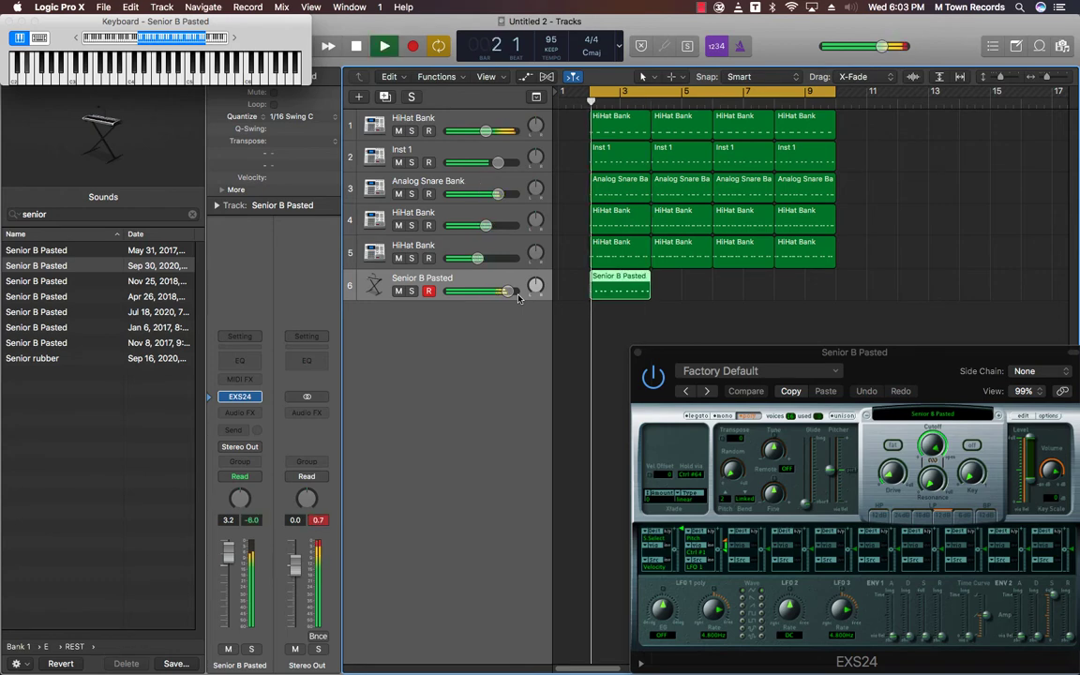
Repeat the new Senior B Pasted region on track 6 with 3 copies.
{"action": "key", "text": "super+r"}
{"action": "key", "text": "Return"}
{"action": "key", "text": "space"}
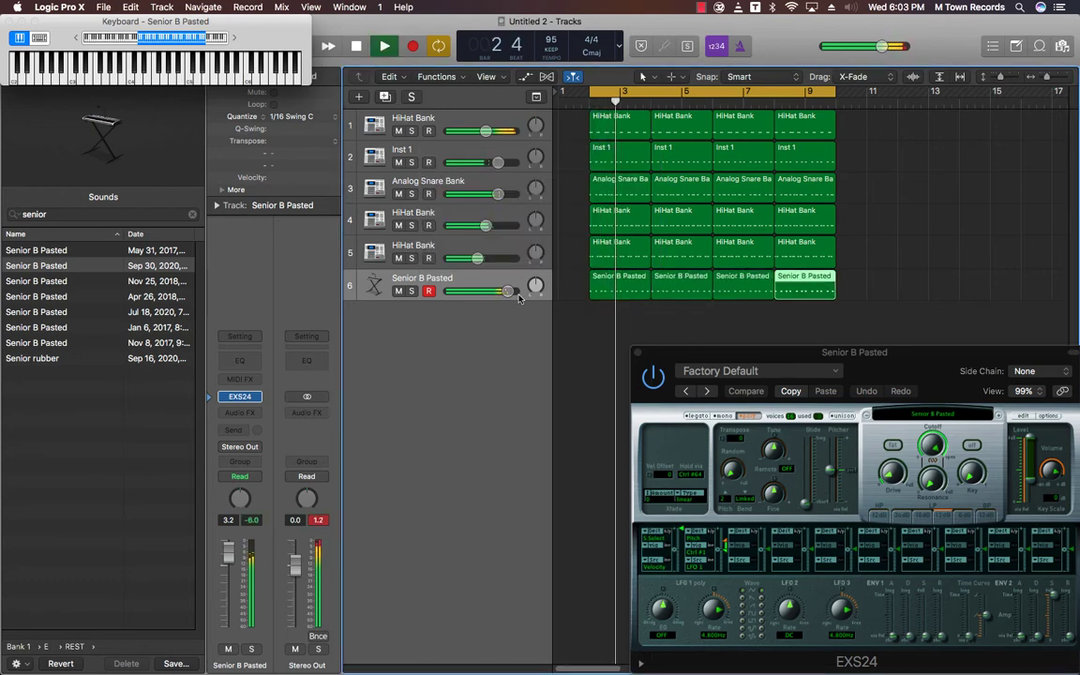
Duplicate track 6 and record a two-bar pattern on the new track 7 starting at bar 2.
{"action": "left_click", "coordinate": [384, 98]}
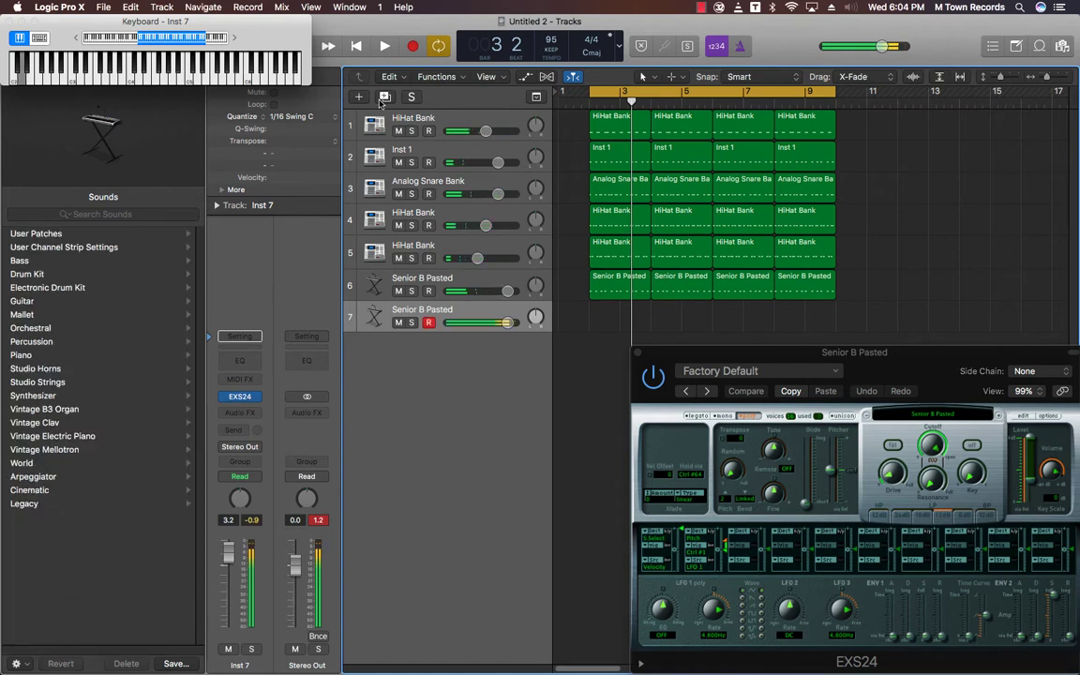
{"action": "key", "text": "space"}
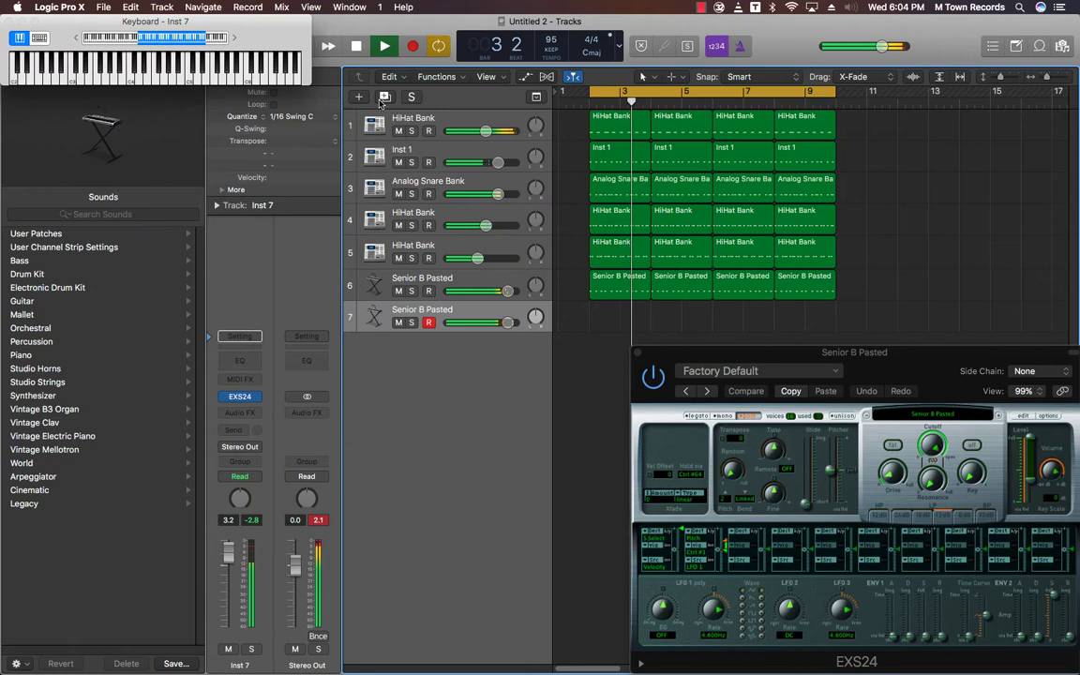
{"action": "key", "text": "space"}
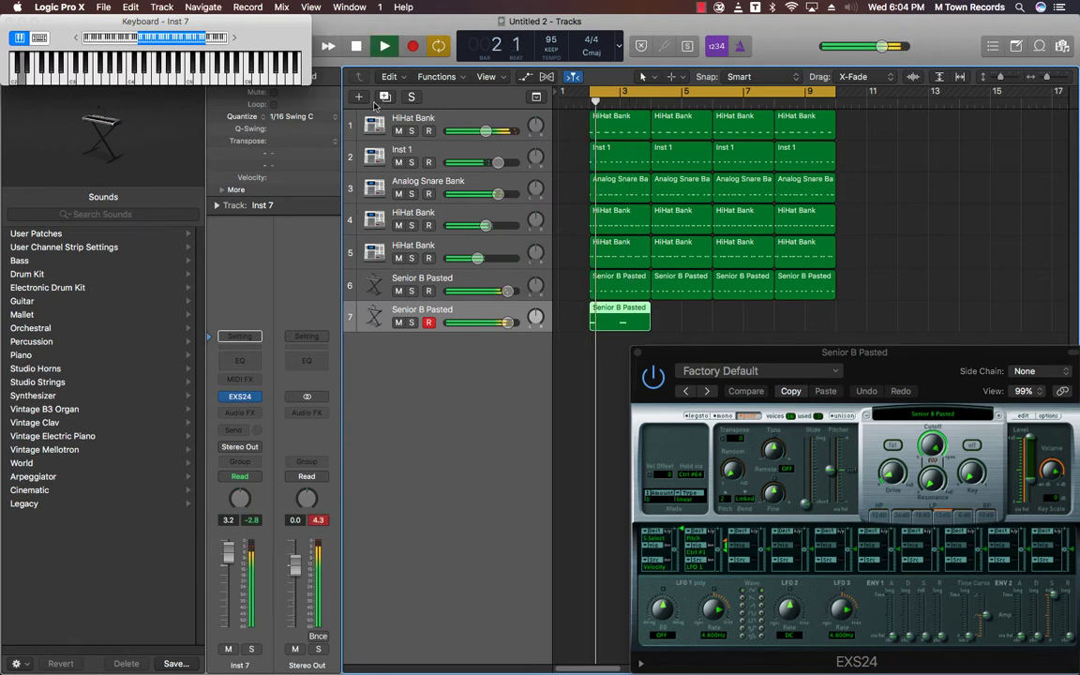
Close the sampler window and repeat the track 7 region with 3 copies.
{"action": "left_click", "coordinate": [638, 353]}
{"action": "key", "text": "cmd+r"}
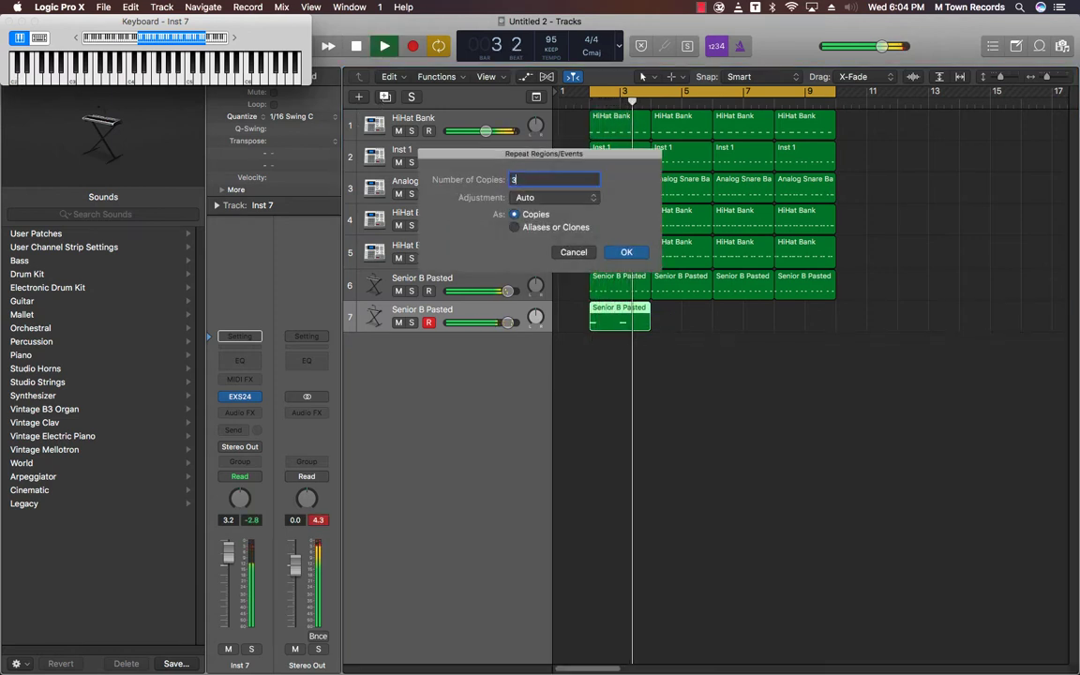
{"action": "type", "text": "3"}
{"action": "key", "text": "Return"}
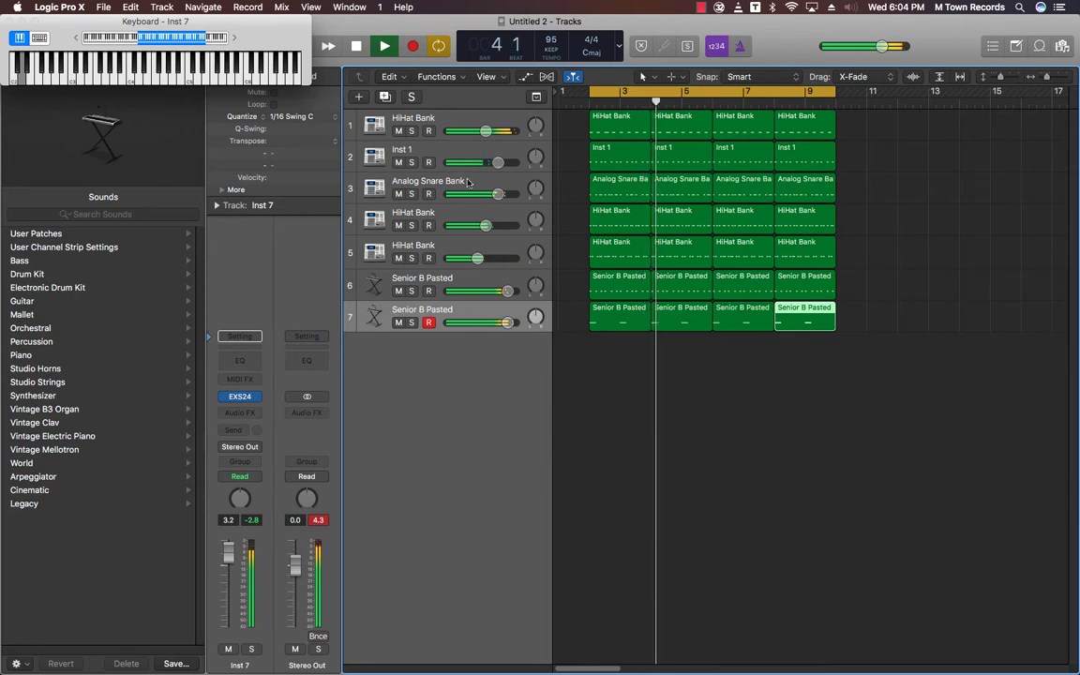
Lower track 7's volume to 1.7 dB and set the Tune of its EXS24 sampler to -1.
{"action": "left_click_drag", "start_coordinate": [507, 323], "coordinate": [503, 323]}
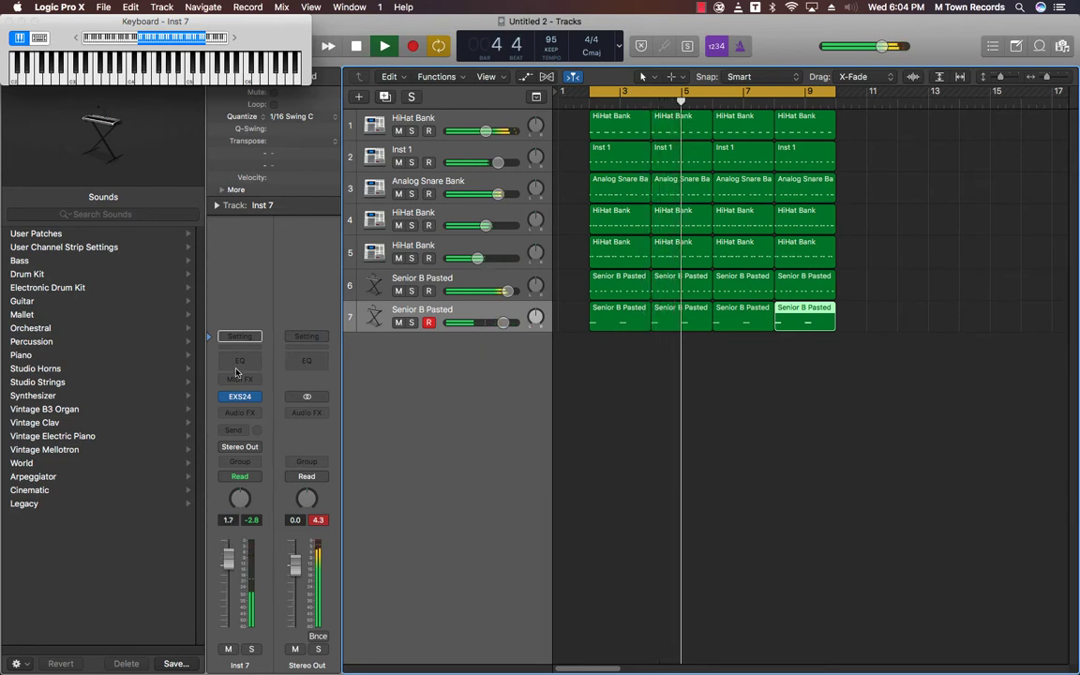
{"action": "left_click", "coordinate": [240, 397]}
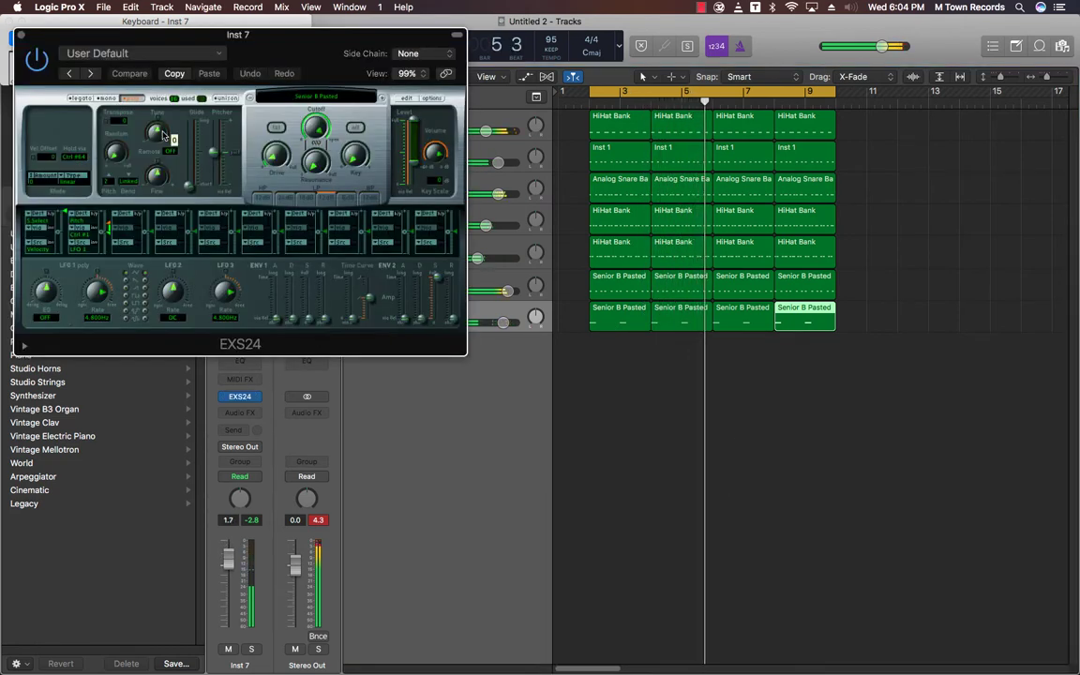
{"action": "left_click_drag", "start_coordinate": [156, 131], "coordinate": [164, 137]}
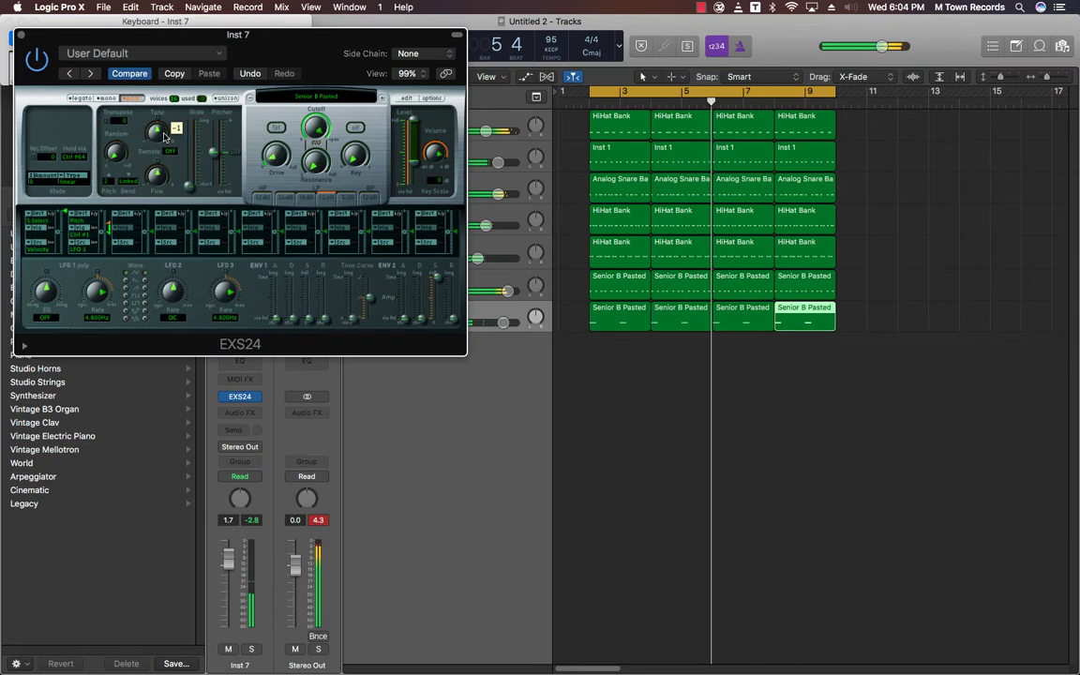
{"action": "left_click", "coordinate": [22, 36]}
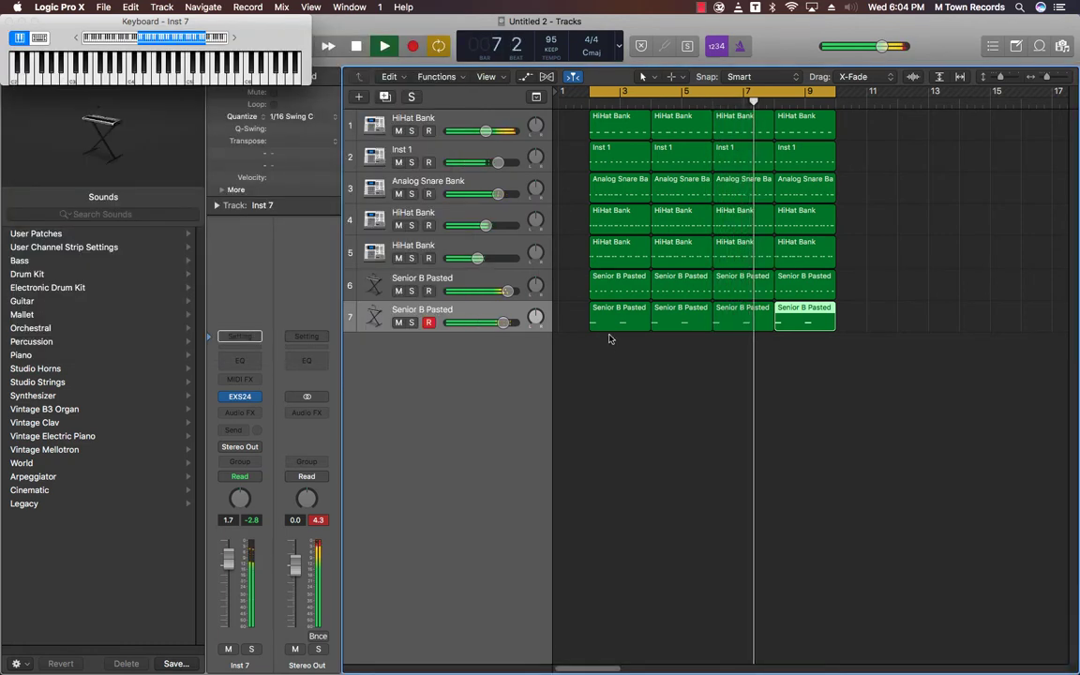
Copy the notes of all four track 7 regions two beats later in the Piano Roll and close the editor.
{"action": "left_click_drag", "start_coordinate": [872, 323], "coordinate": [624, 323]}
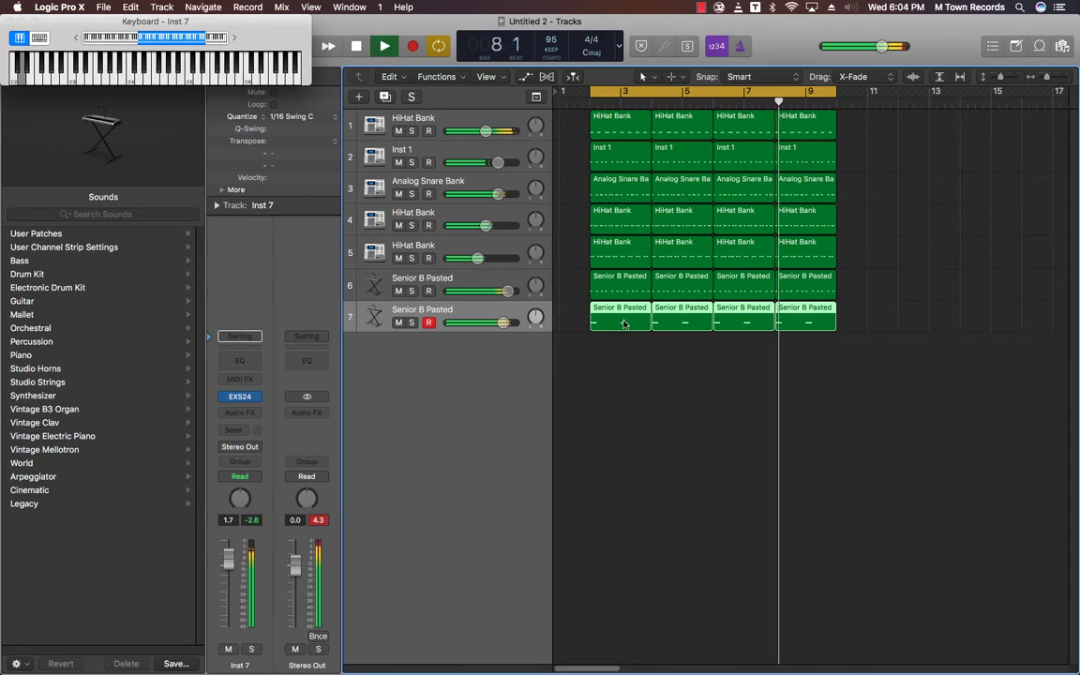
{"action": "key", "text": "super+4"}
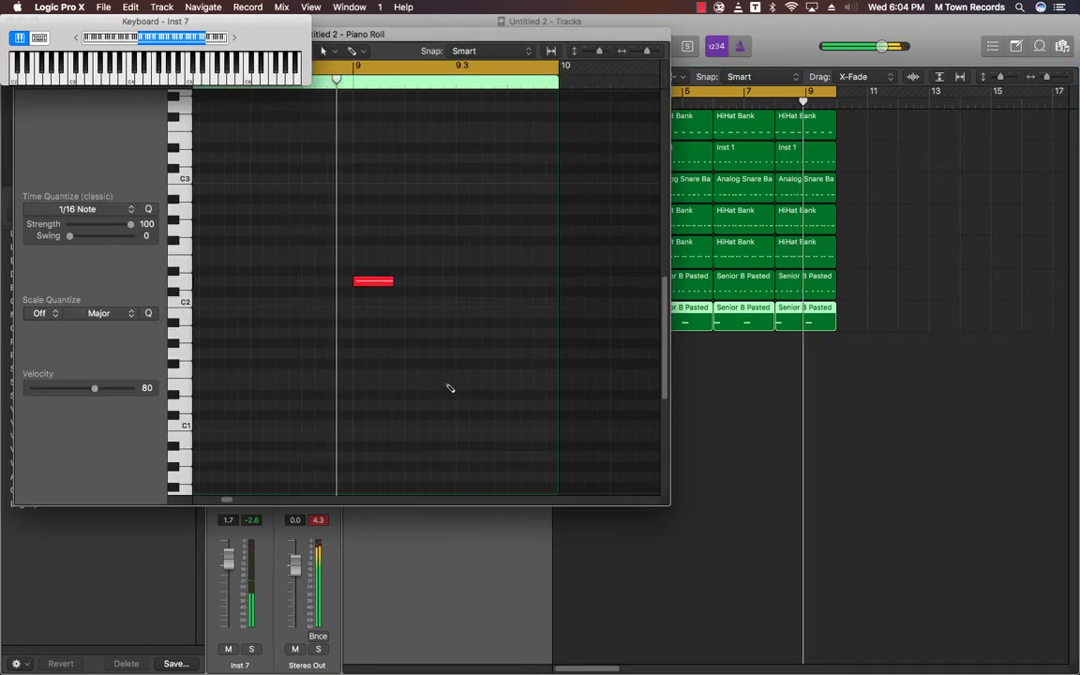
{"action": "left_click_drag", "start_coordinate": [380, 281], "coordinate": [479, 286]}
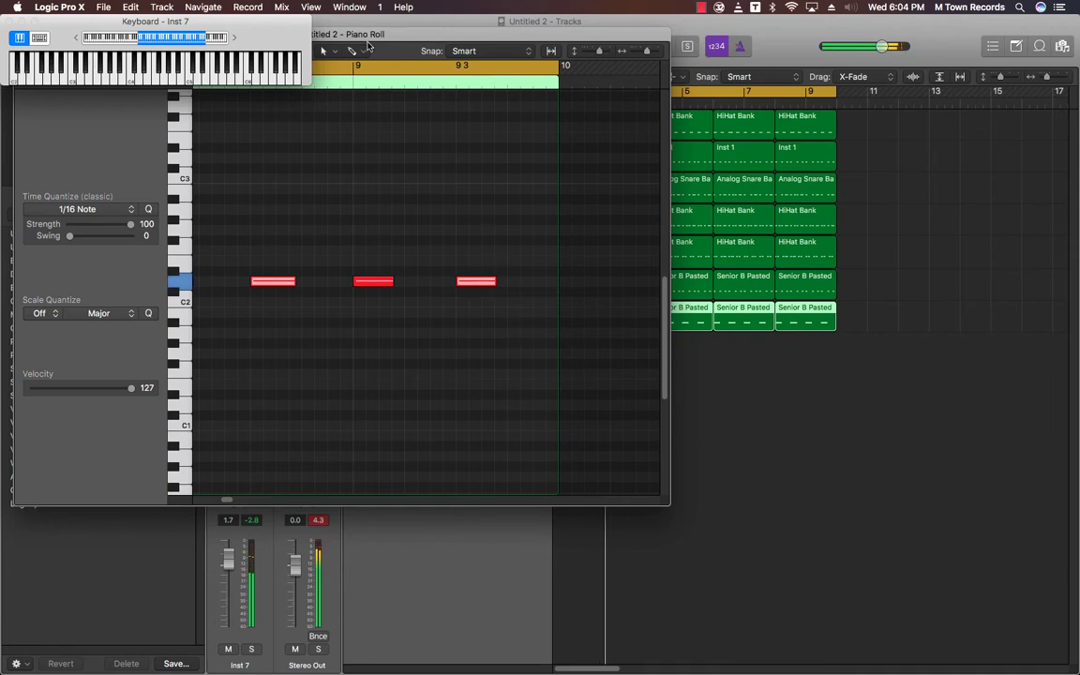
{"action": "left_click_drag", "start_coordinate": [388, 45], "coordinate": [765, 303]}
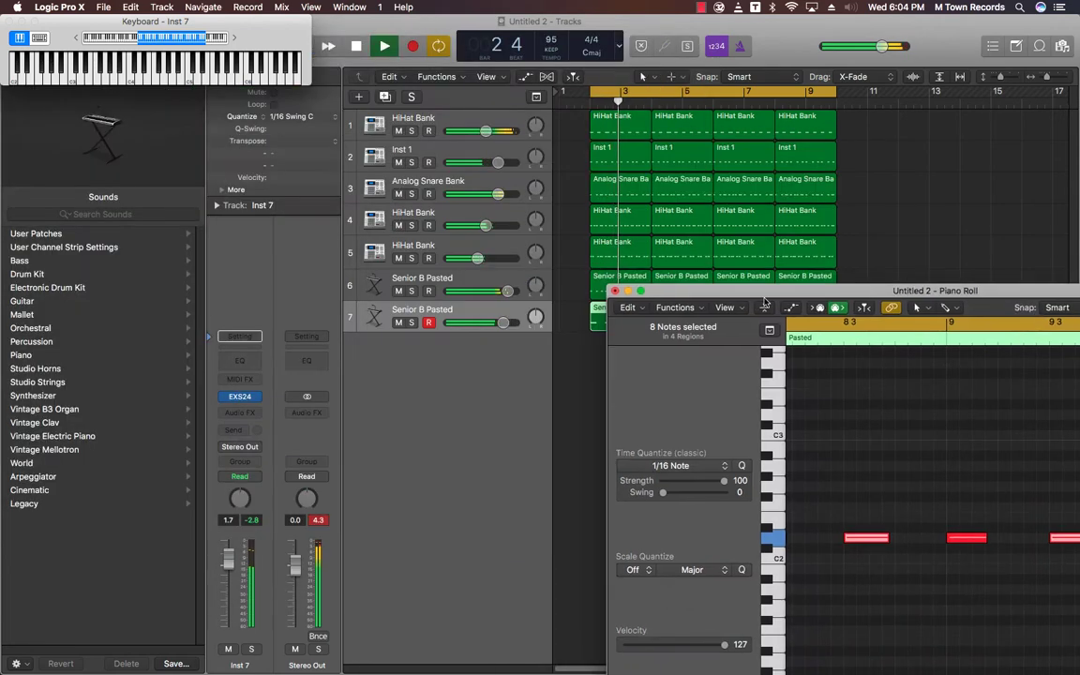
{"action": "left_click", "coordinate": [615, 291]}
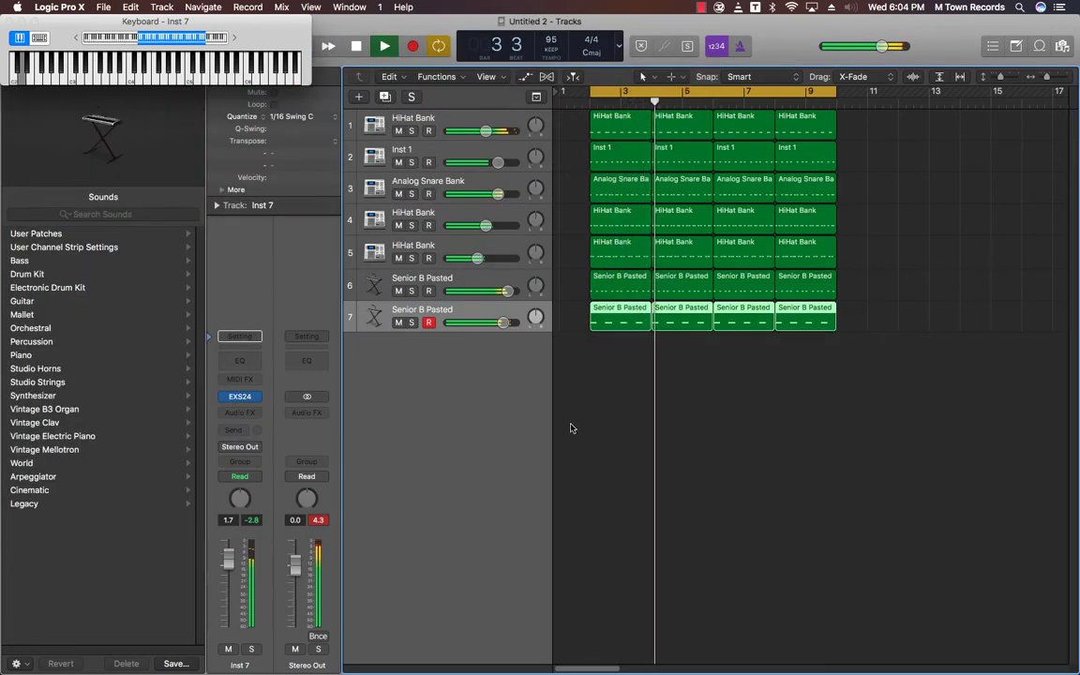
Create track 8 with the same sampler setup, adjust the Tune of its EXS24 and close the sampler window.
{"action": "double_click", "coordinate": [403, 381]}
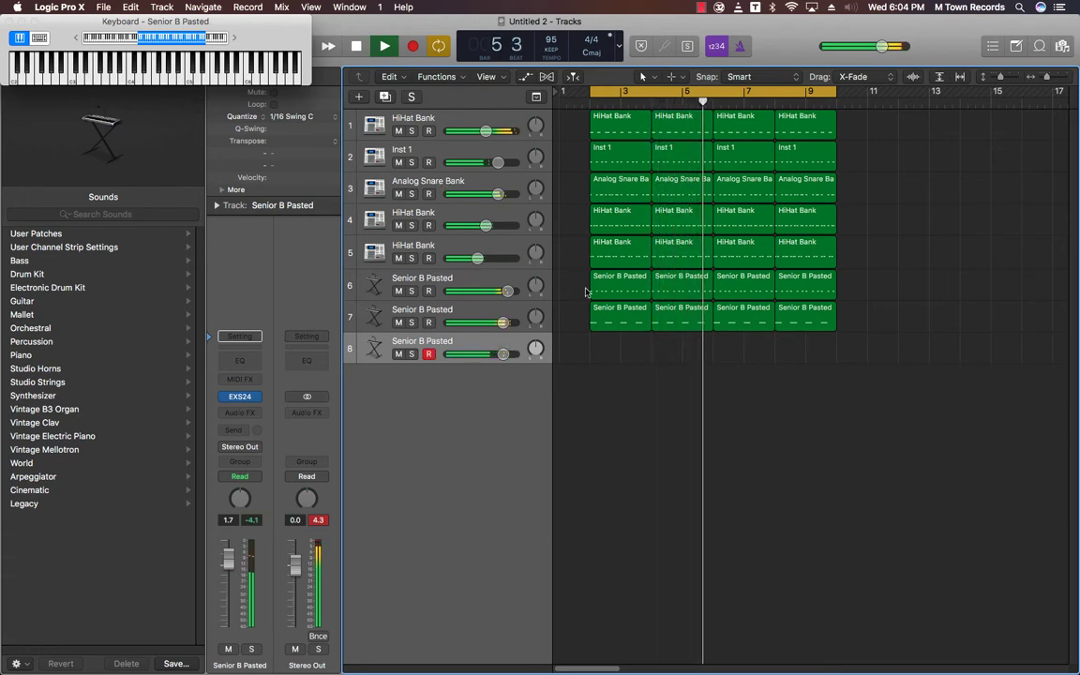
{"action": "left_click", "coordinate": [240, 396]}
{"action": "left_click_drag", "start_coordinate": [150, 137], "coordinate": [152, 129]}
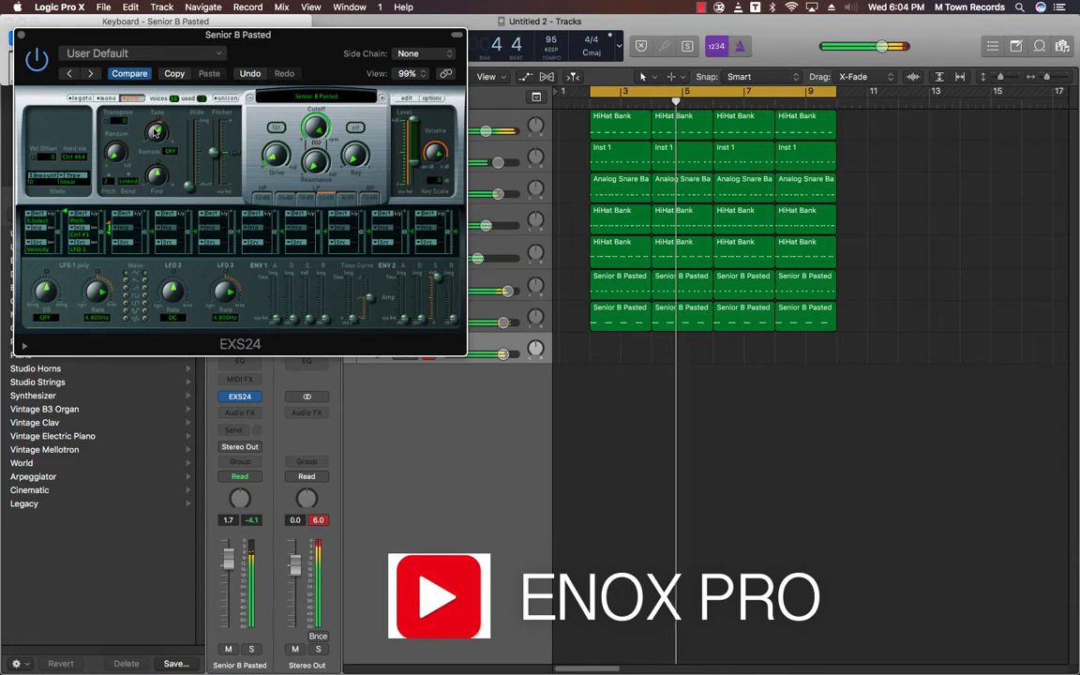
{"action": "left_click", "coordinate": [23, 35]}
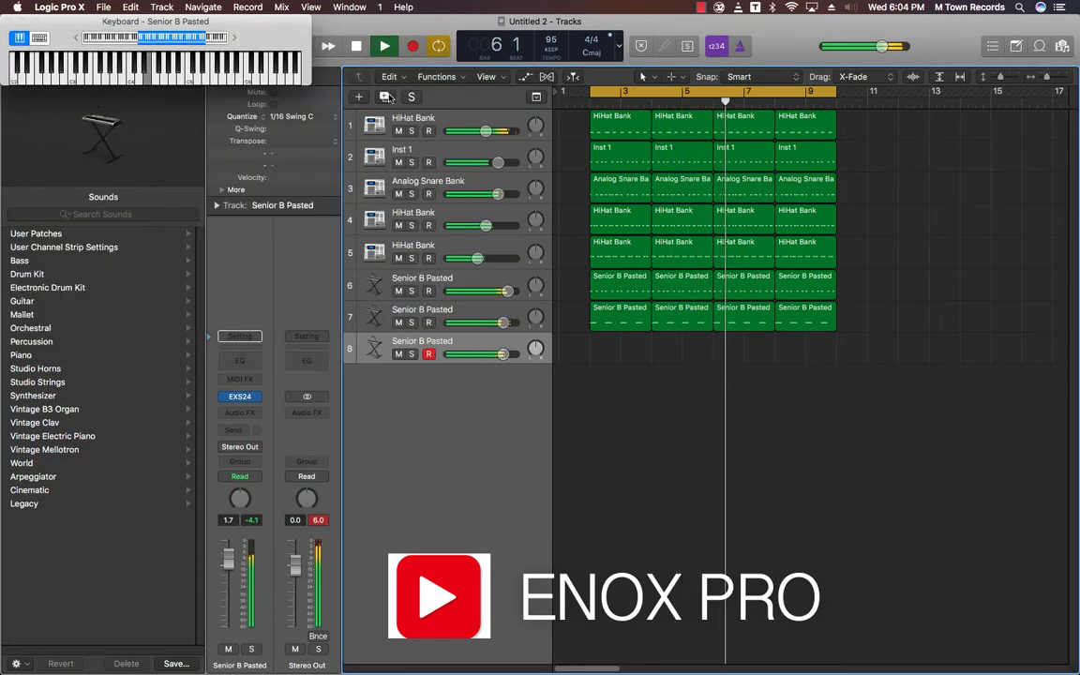
Duplicate track 8 and bring up the EXS24 instrument library for the new track 9.
{"action": "key", "text": "super+d"}
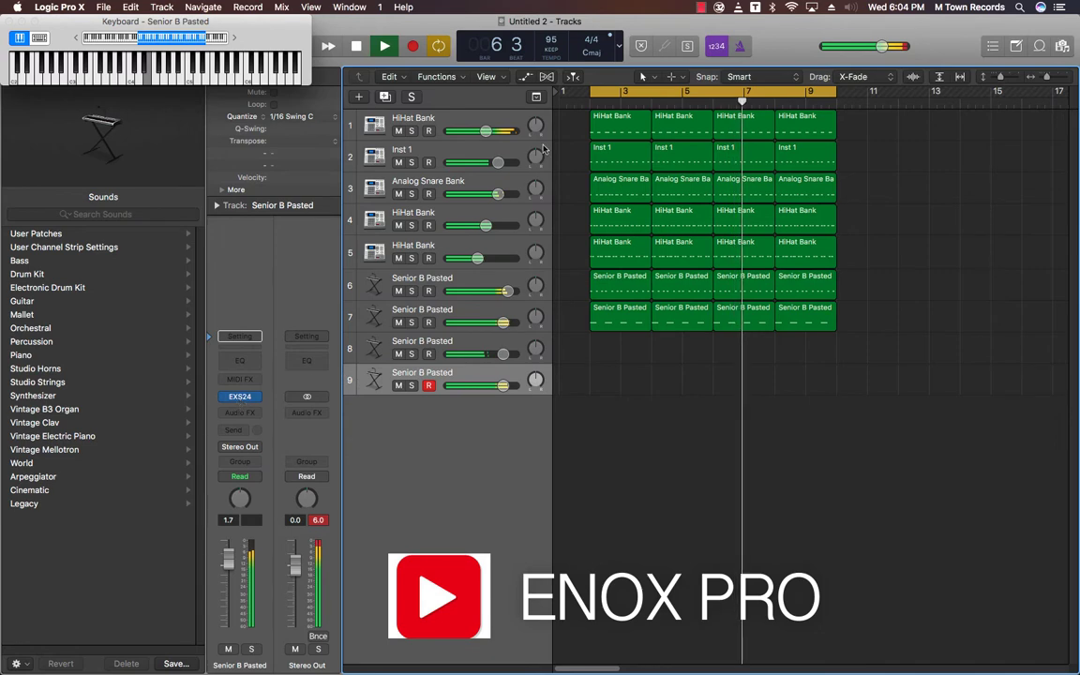
{"action": "left_click", "coordinate": [239, 396]}
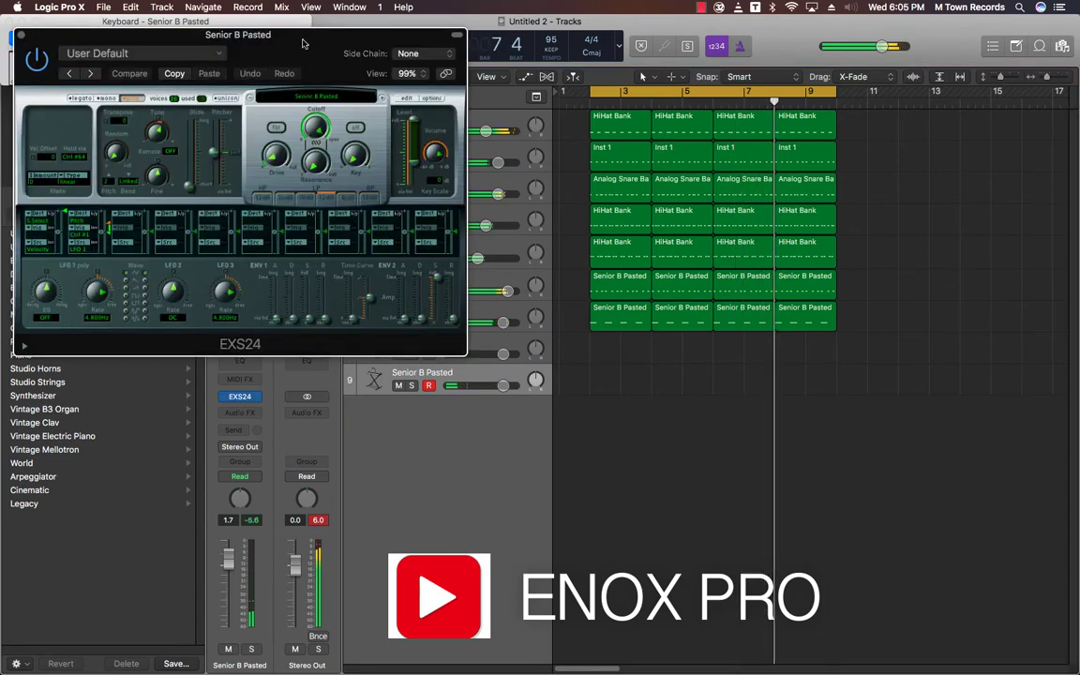
{"action": "left_click_drag", "start_coordinate": [303, 43], "coordinate": [694, 199]}
{"action": "left_click", "coordinate": [216, 399]}
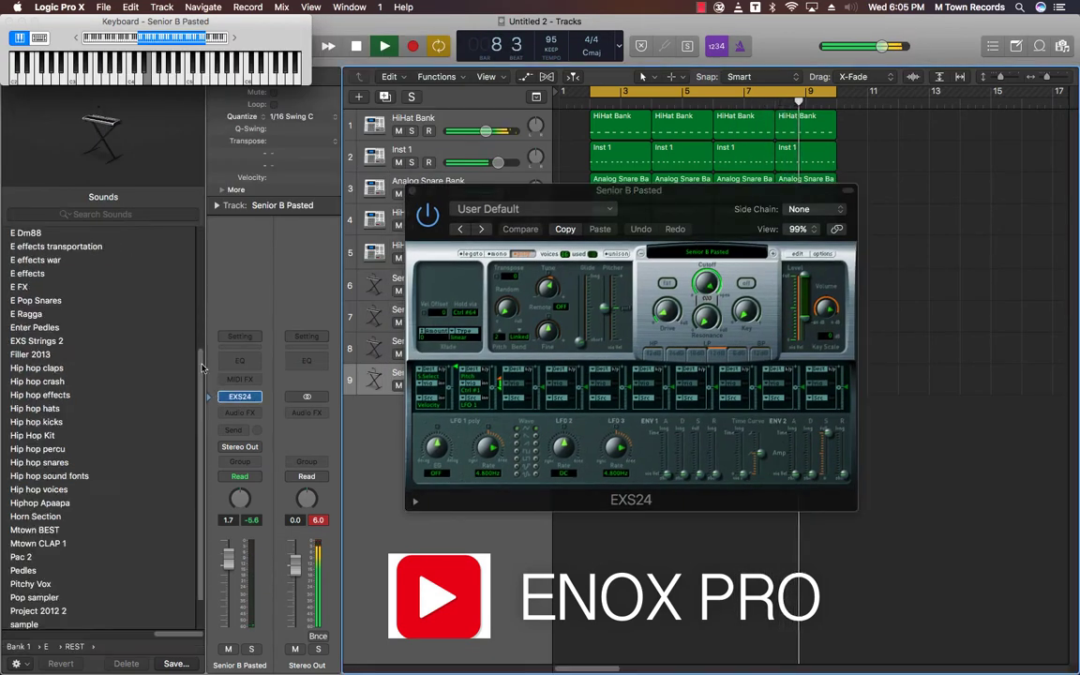
Search the sound library for "african" and load the African Kit dated Sep 30, 2020 on track 9.
{"action": "left_click", "coordinate": [89, 215]}
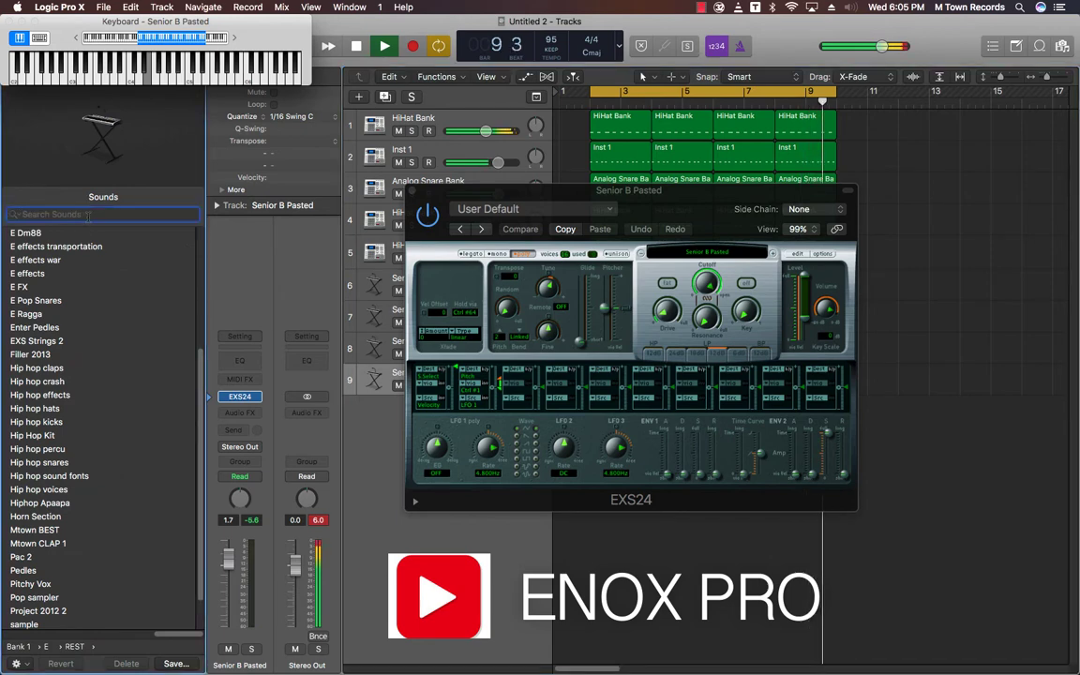
{"action": "type", "text": "a"}
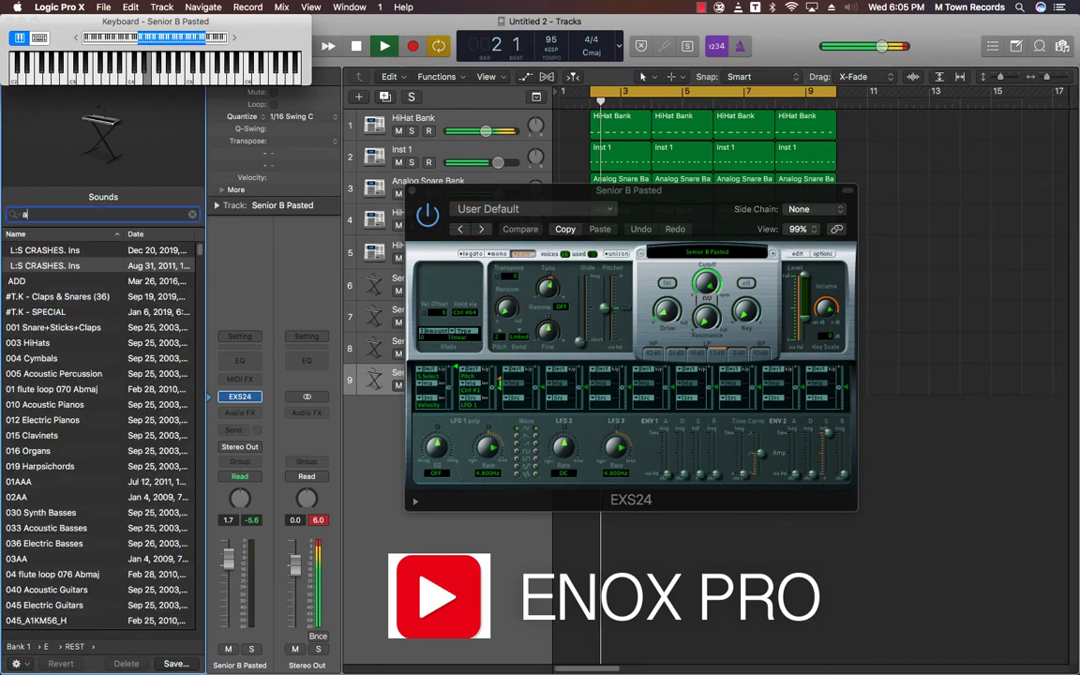
{"action": "type", "text": "frican"}
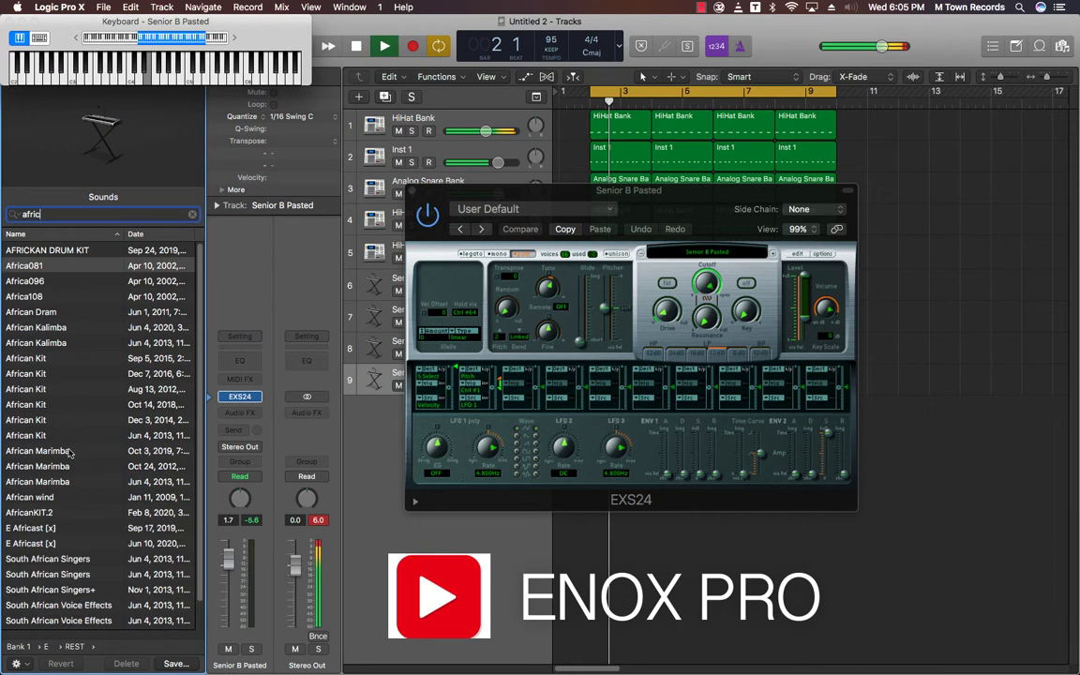
{"action": "left_click", "coordinate": [40, 374]}
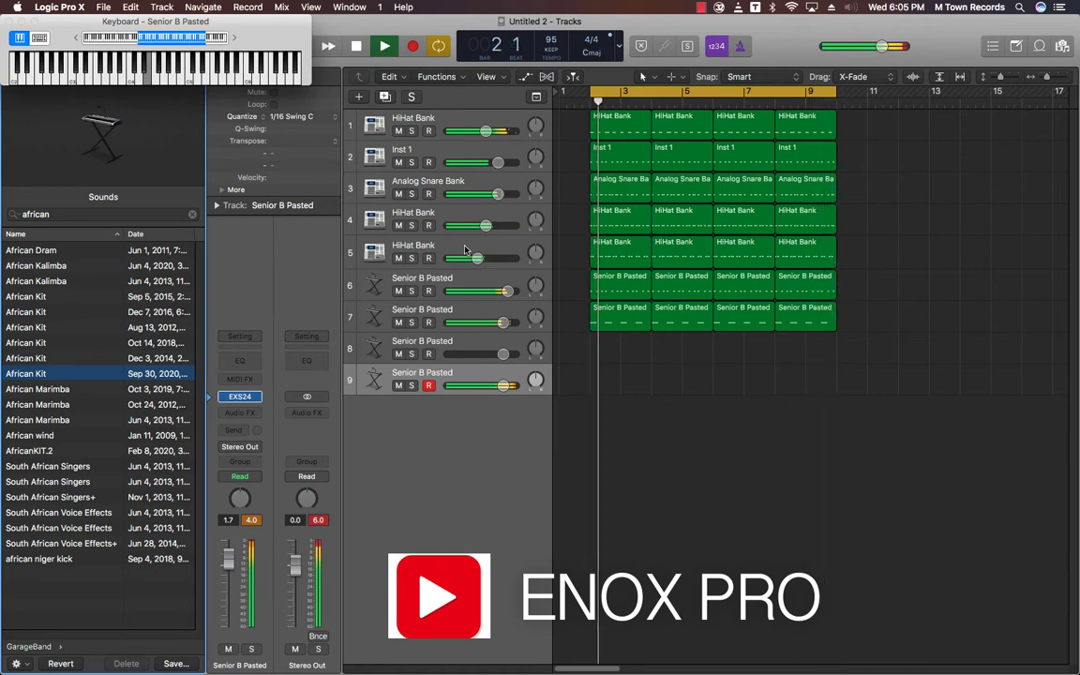
Record a four-bar pattern on track 9 starting at bar 2 and quantize it to 1/16 Triplet (1/24).
{"action": "key", "text": "space"}
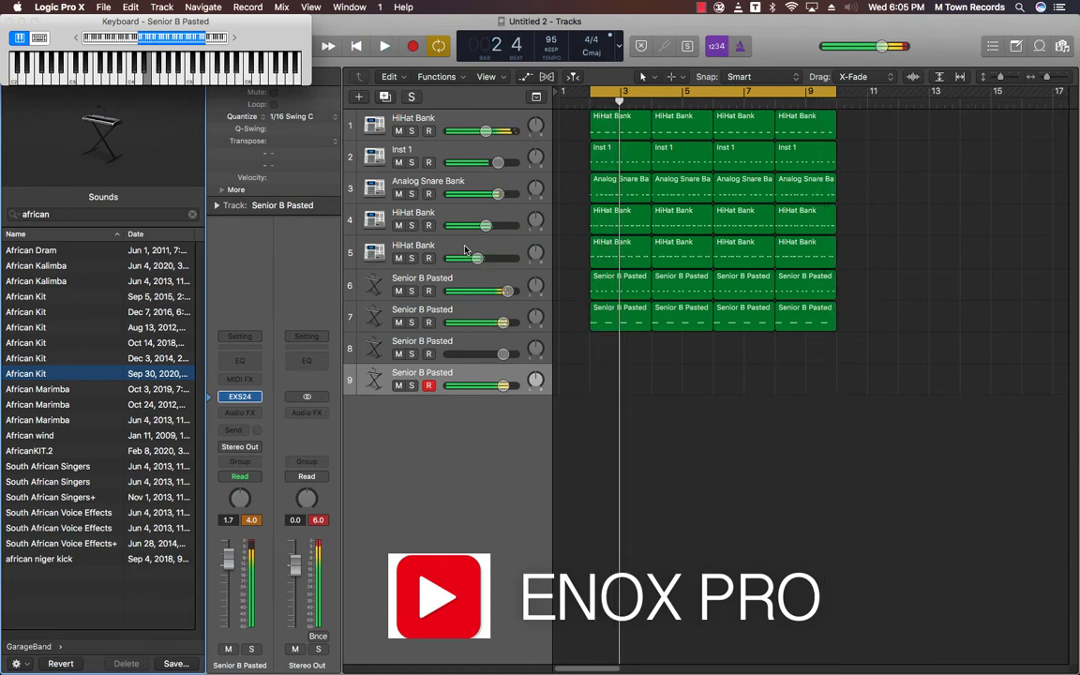
{"action": "key", "text": "space"}
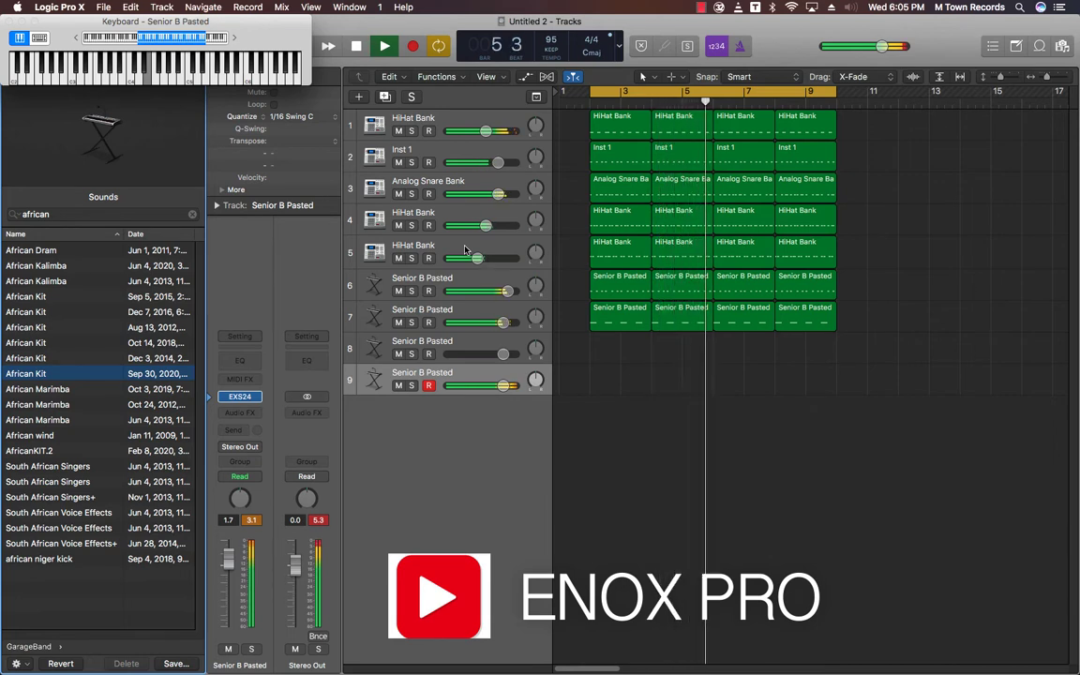
{"action": "key", "text": "shift+r"}
{"action": "key", "text": "Return"}
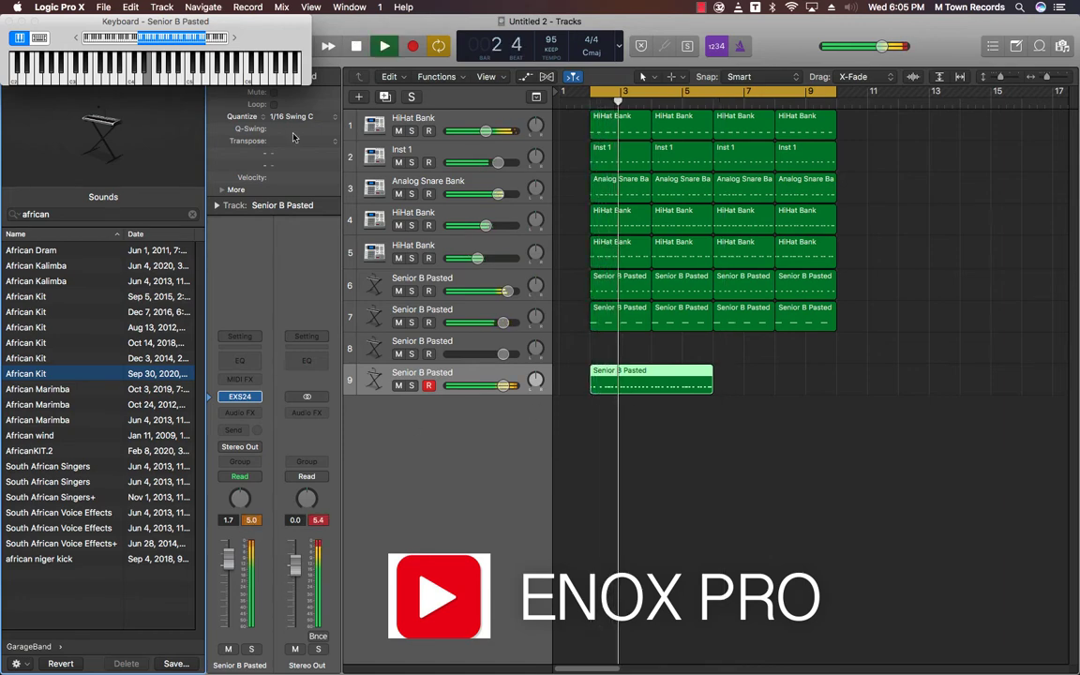
{"action": "left_click", "coordinate": [332, 117]}
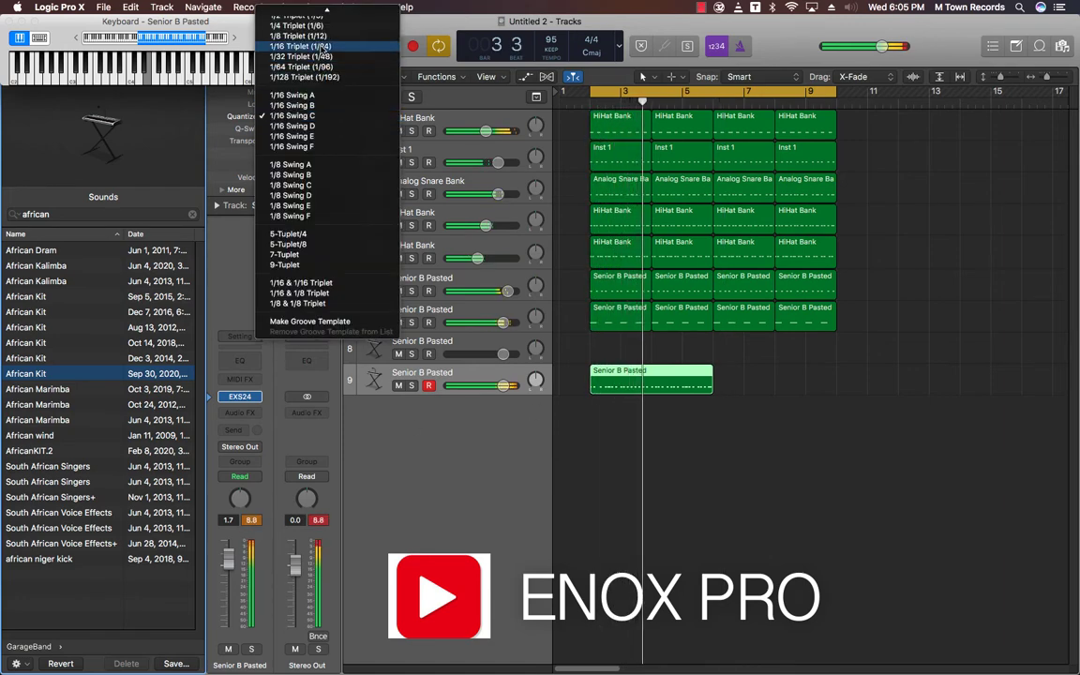
{"action": "left_click", "coordinate": [323, 47]}
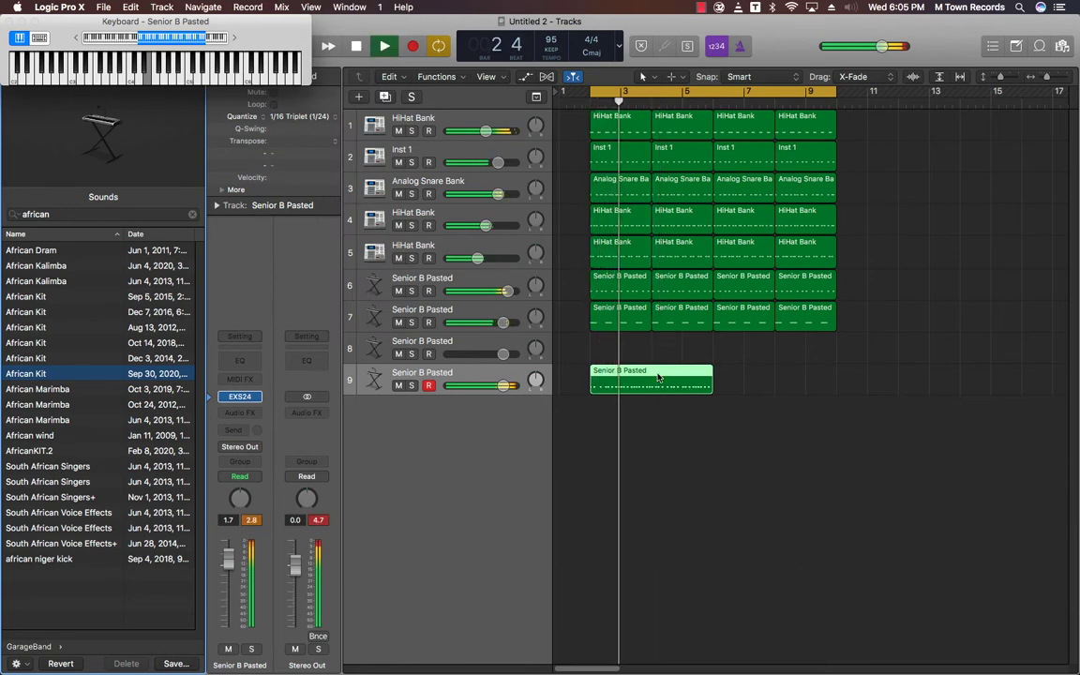
Delete the stray C2 note from the track 9 region in the Piano Roll, stop playback and close the editor.
{"action": "double_click", "coordinate": [653, 376]}
{"action": "left_click", "coordinate": [649, 366], "text": "super"}
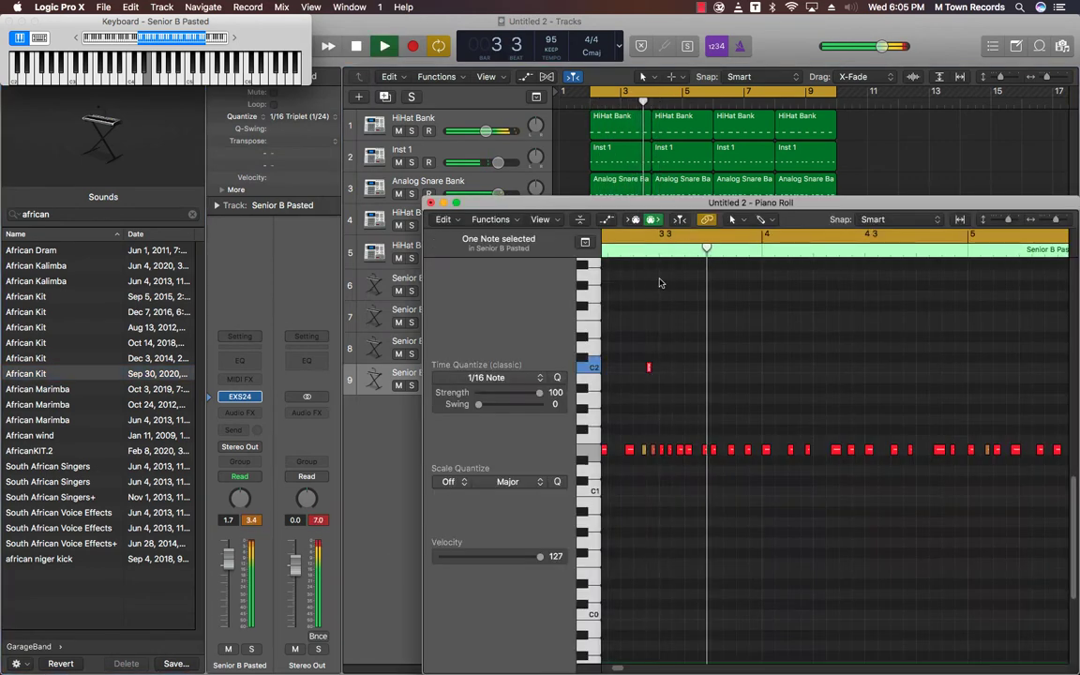
{"action": "key", "text": "Delete"}
{"action": "key", "text": "space"}
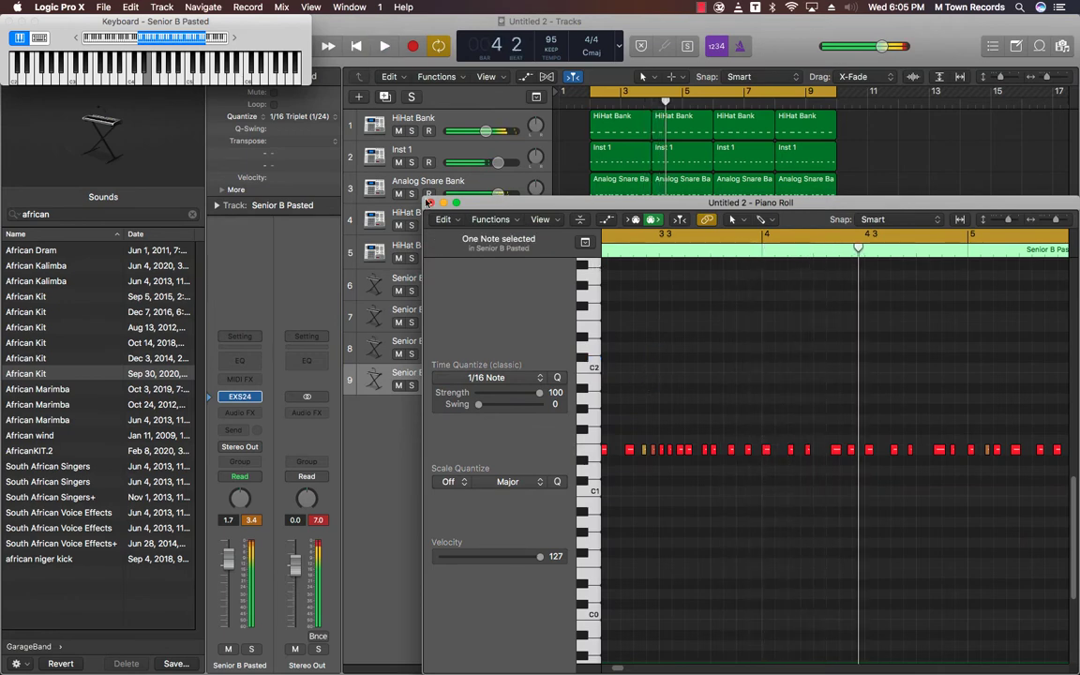
{"action": "left_click", "coordinate": [430, 202]}
Divide the track 9 region at bar 4 and copy the two-bar regions to fill the track up to bar 10.
{"action": "left_click", "coordinate": [650, 374]}
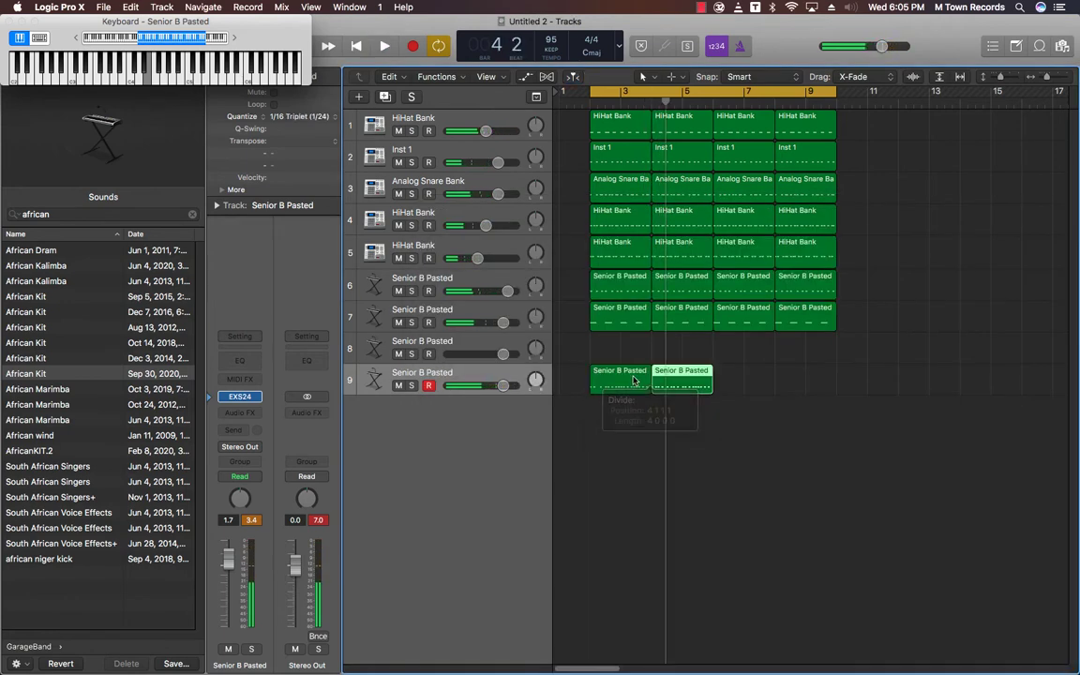
{"action": "left_click_drag", "start_coordinate": [690, 384], "coordinate": [738, 386]}
{"action": "key", "text": "space"}
Lower track 9's volume to -2.9 dB and add an Enveloper with release gain -100% and release time 260 ms.
{"action": "left_click_drag", "start_coordinate": [239, 553], "coordinate": [228, 574]}
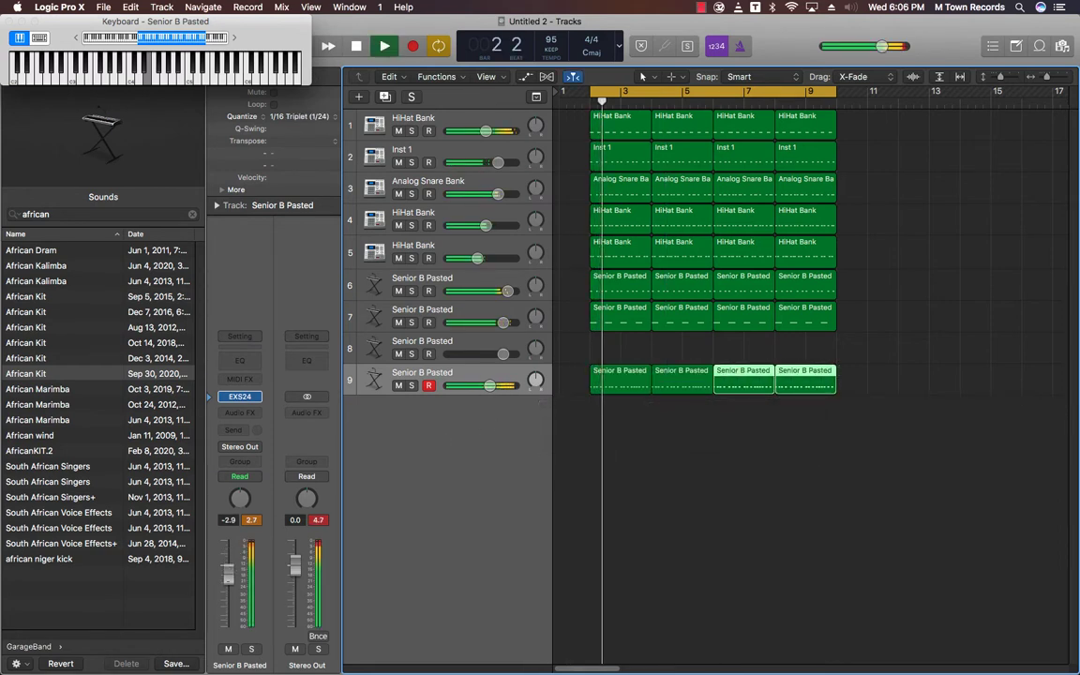
{"action": "left_click", "coordinate": [246, 412]}
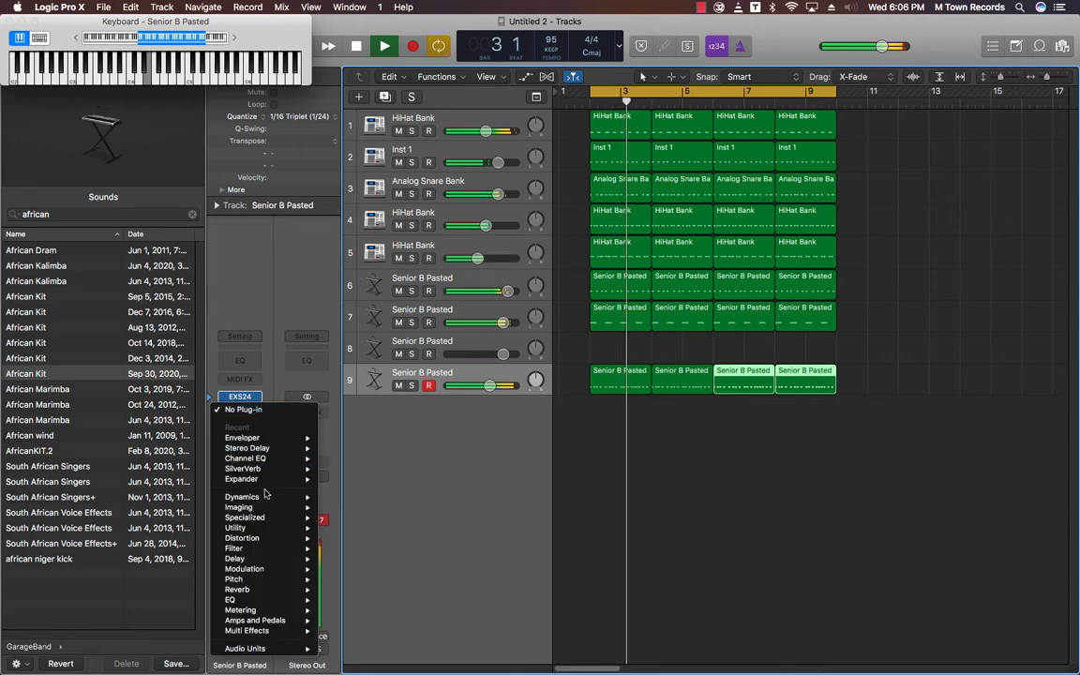
{"action": "mouse_move", "coordinate": [312, 498]}
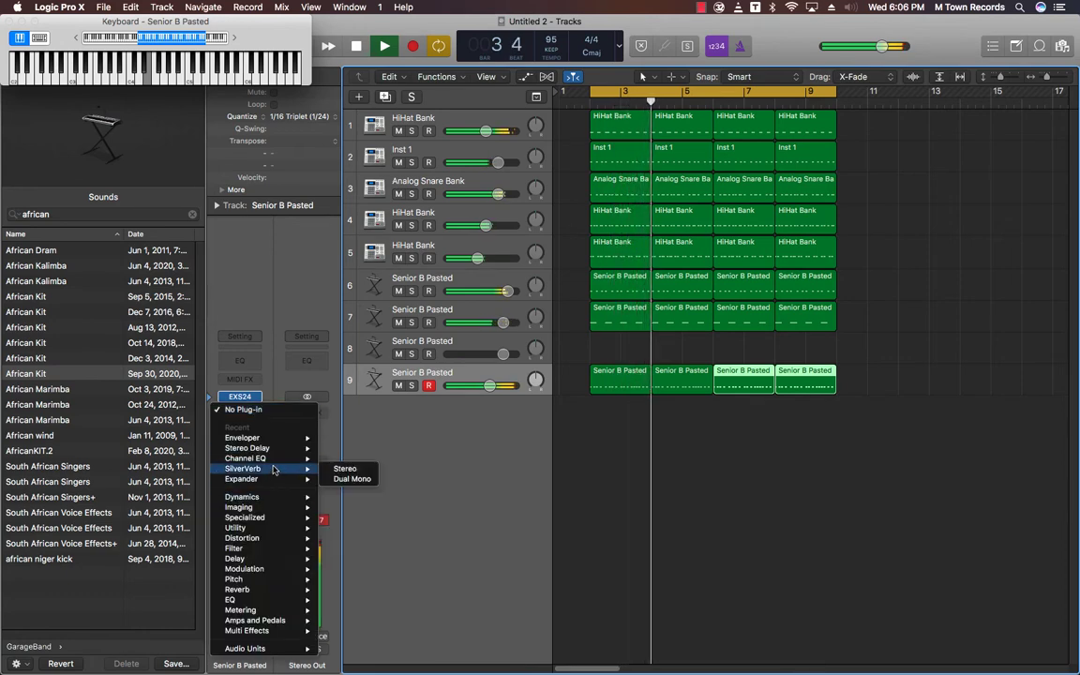
{"action": "mouse_move", "coordinate": [272, 449]}
{"action": "left_click", "coordinate": [244, 438]}
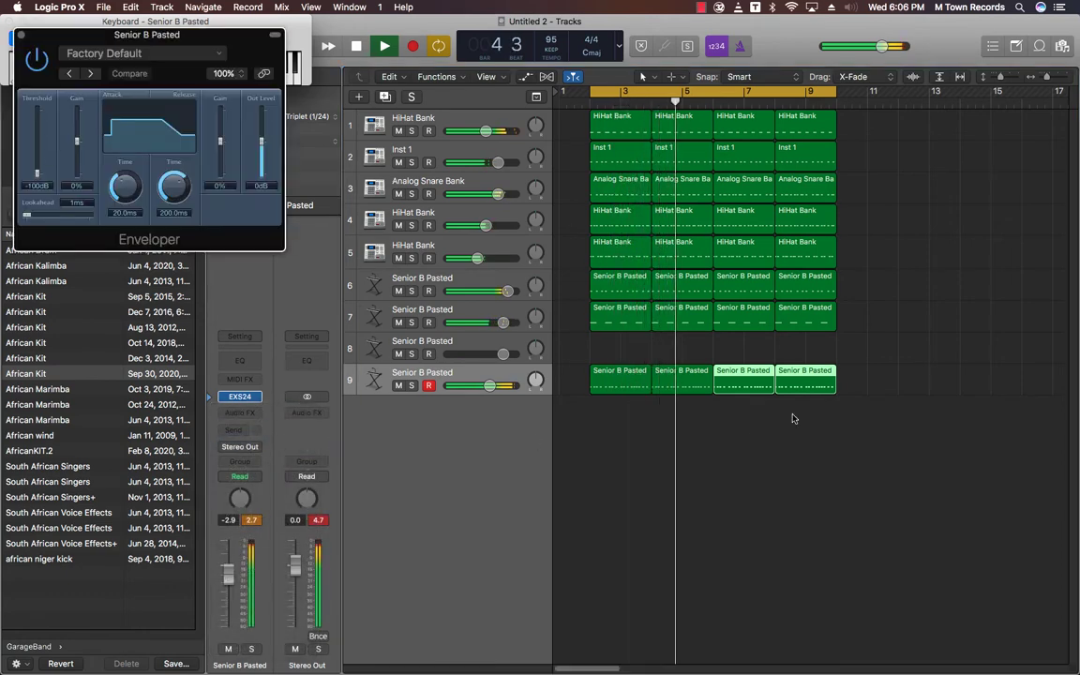
{"action": "left_click_drag", "start_coordinate": [217, 169], "coordinate": [173, 178]}
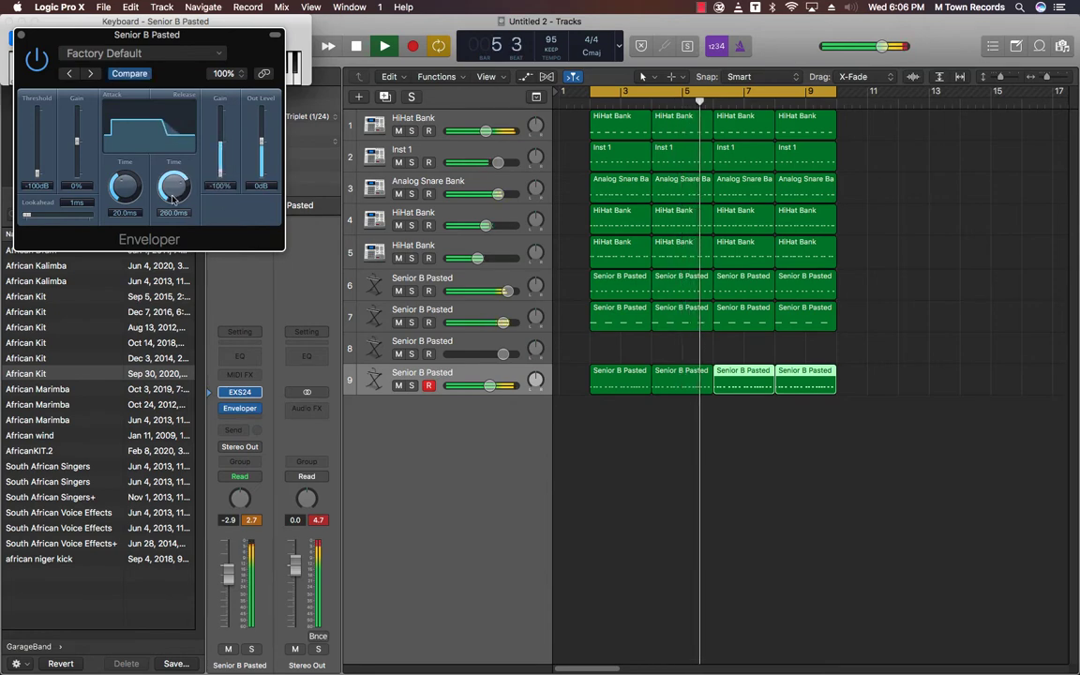
{"action": "left_click", "coordinate": [20, 36]}
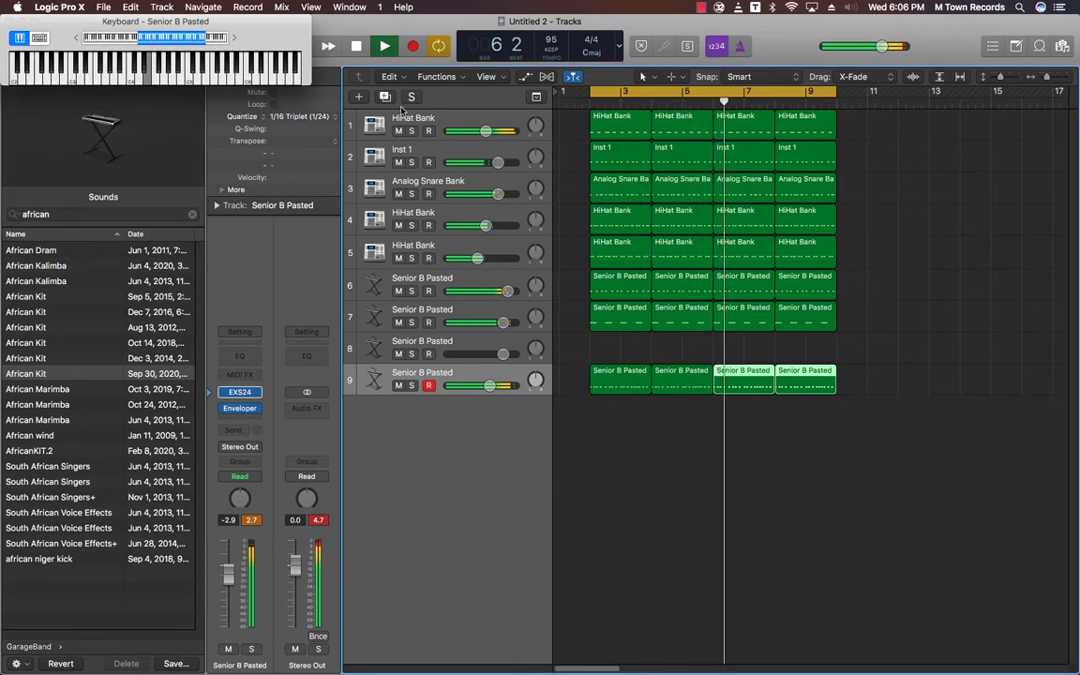
Duplicate track 9 and record a four-bar pattern on the new track 10 starting at bar 2.
{"action": "left_click", "coordinate": [385, 98]}
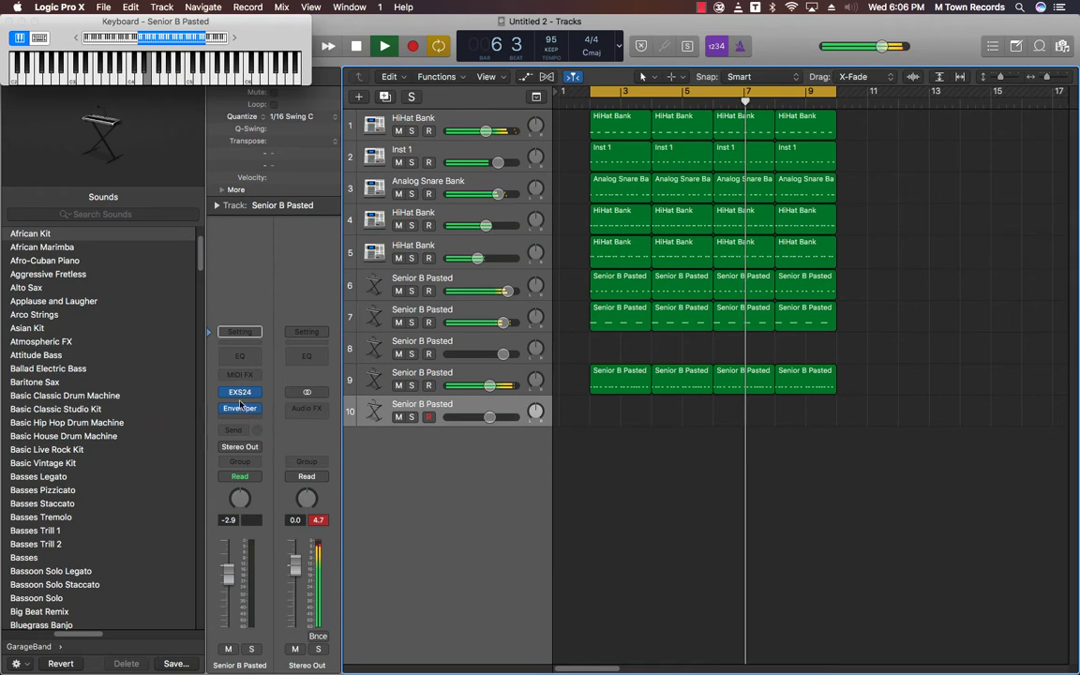
{"action": "key", "text": "space"}
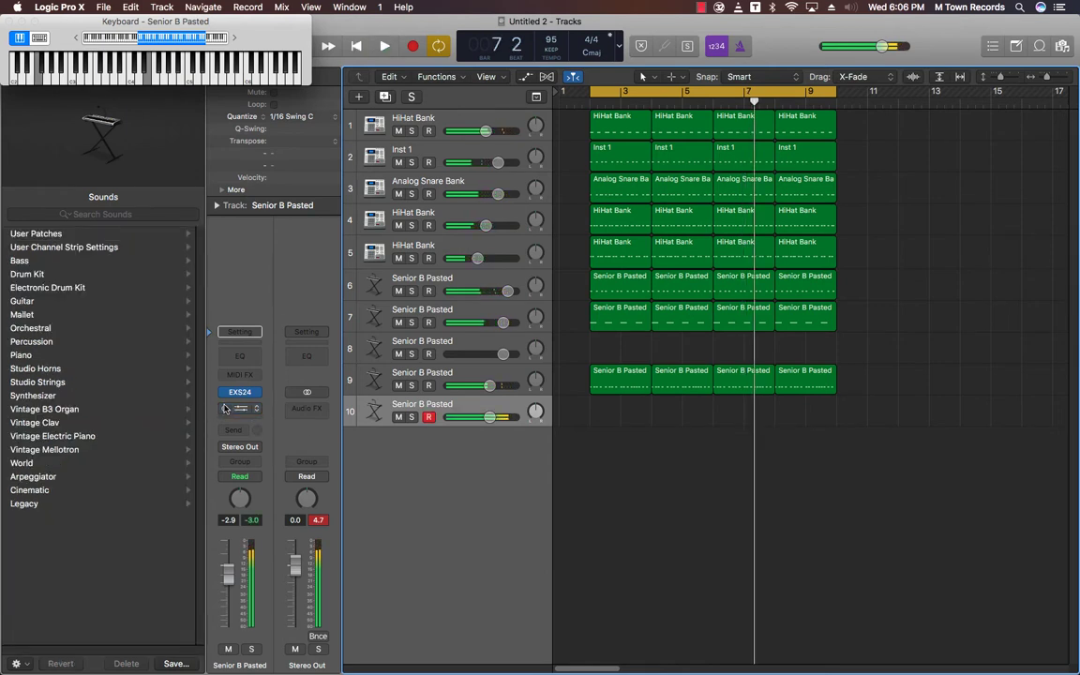
{"action": "key", "text": "space"}
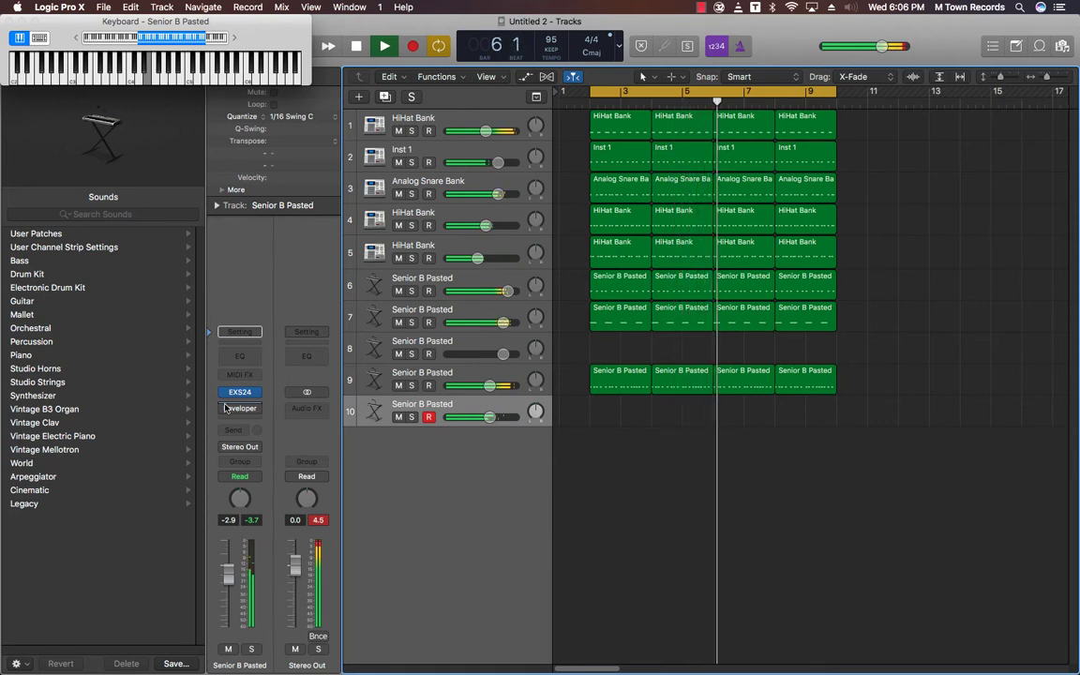
Fill track 10 up to bar 10 with two-bar copies of its region divided at bar 4, and set its volume to -5.3 dB with pan -5.
{"action": "left_click_drag", "start_coordinate": [652, 408], "coordinate": [713, 405]}
{"action": "left_click_drag", "start_coordinate": [659, 406], "coordinate": [591, 408]}
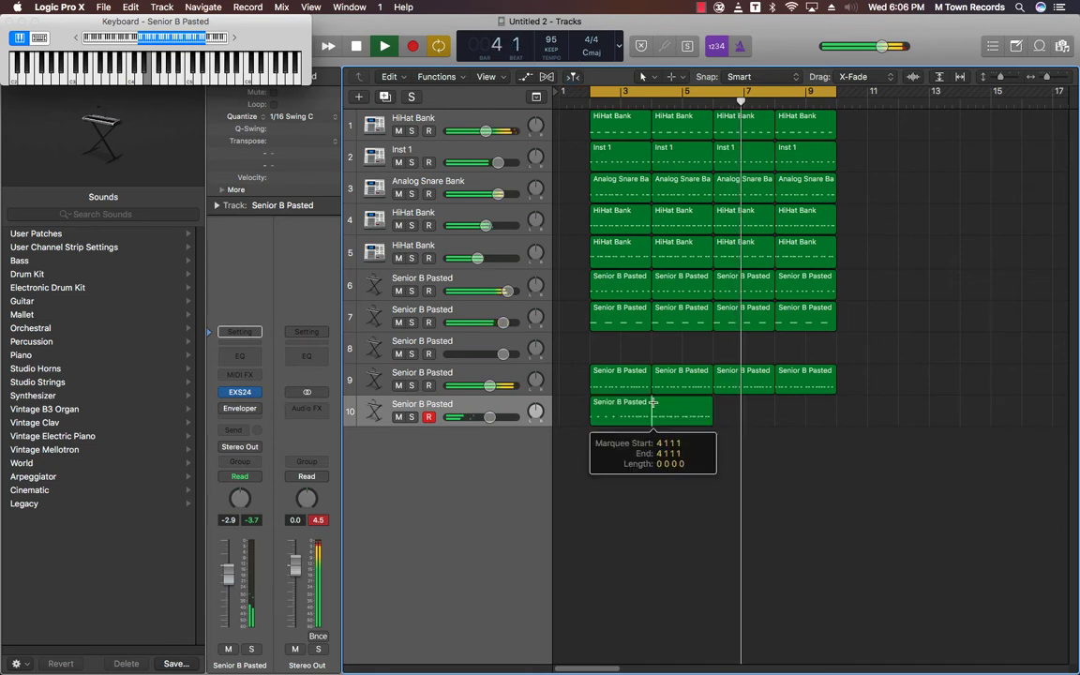
{"action": "key", "text": "Delete"}
{"action": "left_click_drag", "start_coordinate": [688, 413], "coordinate": [744, 422]}
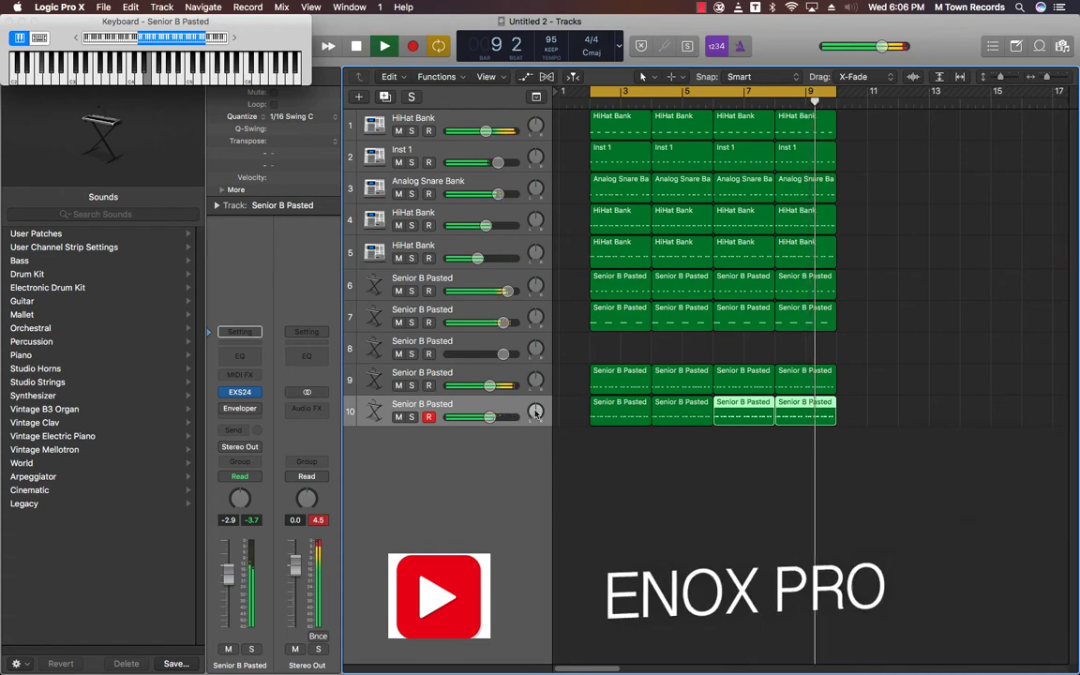
{"action": "left_click_drag", "start_coordinate": [474, 420], "coordinate": [474, 419]}
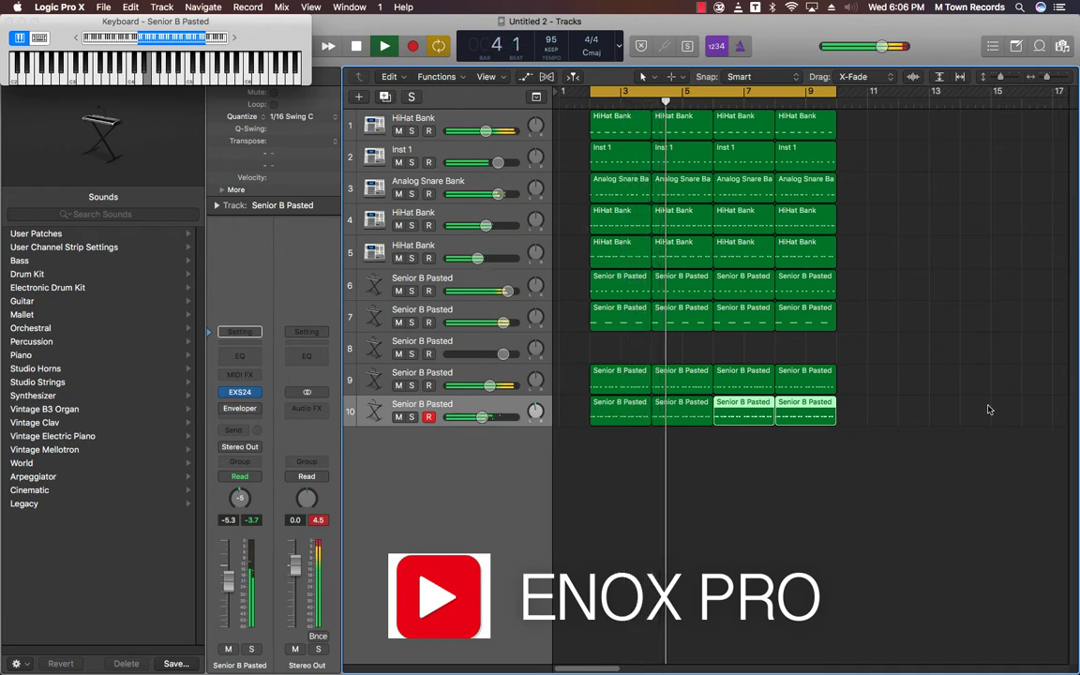
Record a two-bar pattern from bar 2 on a duplicate of track 10 and repeat its region up to bar 10.
{"action": "key", "text": "super+d"}
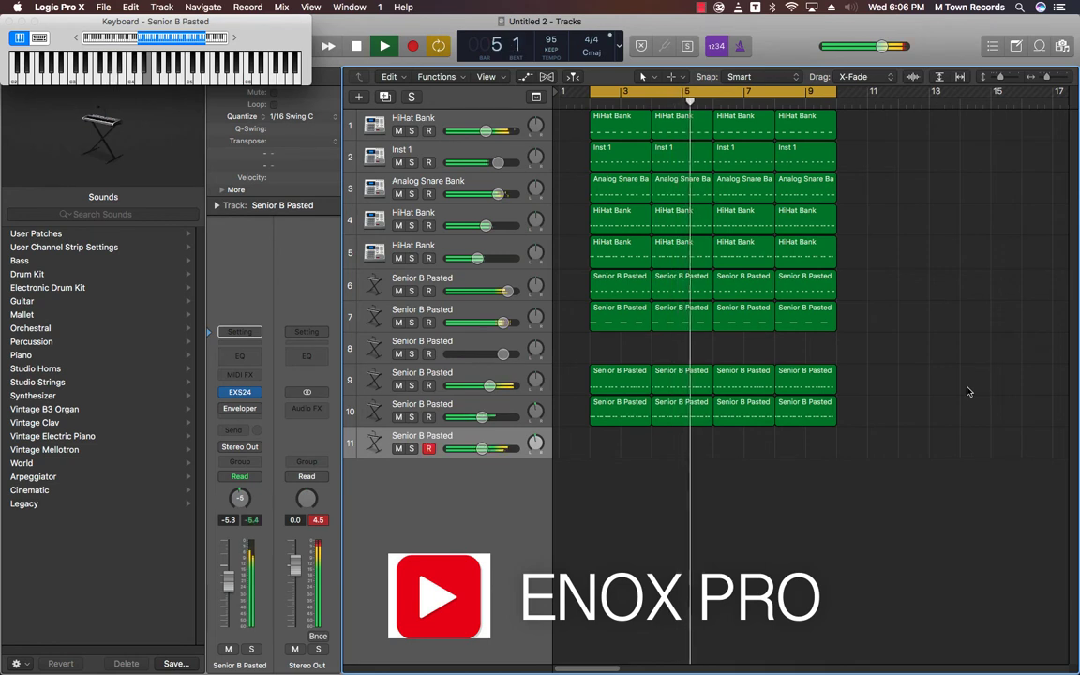
{"action": "key", "text": "space"}
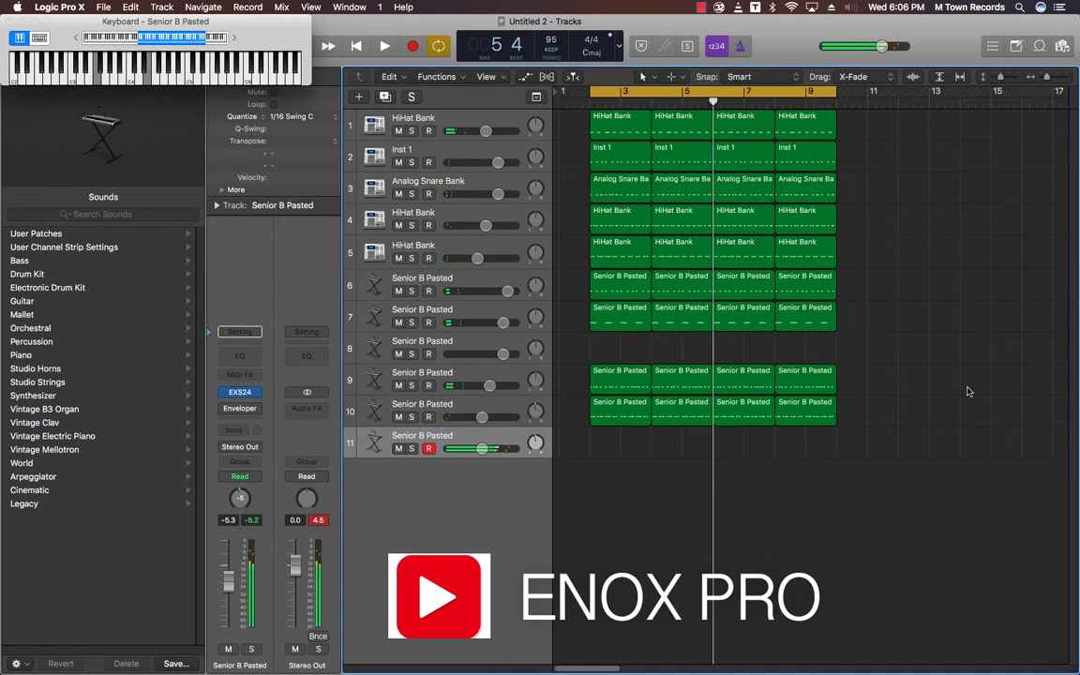
{"action": "key", "text": "space"}
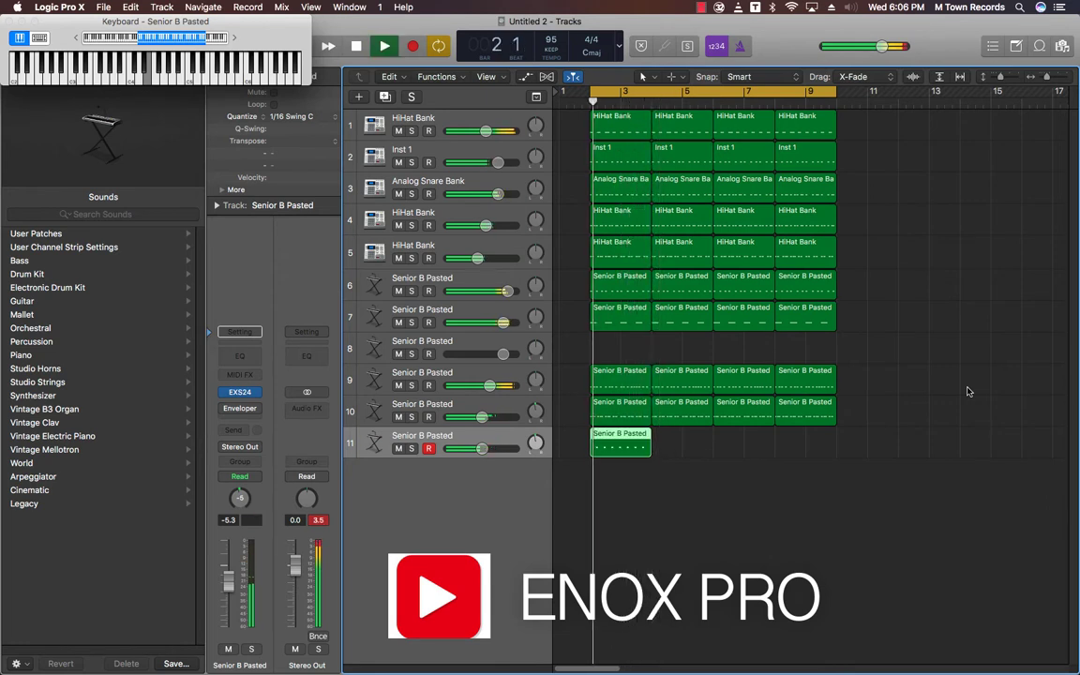
{"action": "key", "text": "super+r"}
{"action": "key", "text": "Return"}
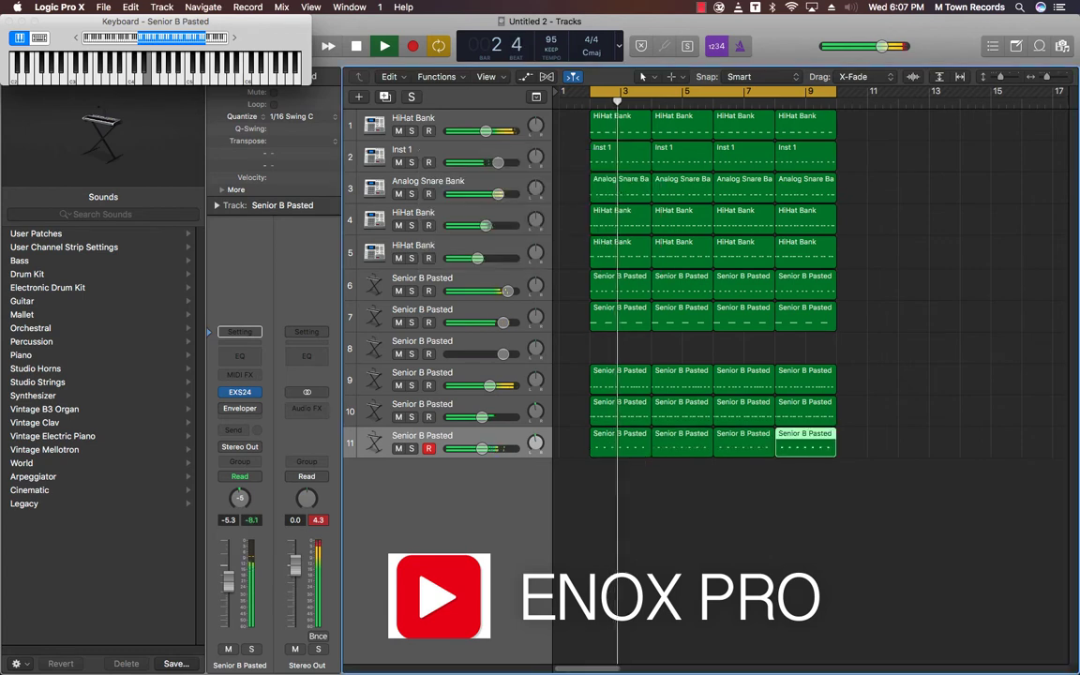
Quantize all of track 11's regions to 1/16 Triplet (1/24) and set the track's volume to -11.2 dB.
{"action": "left_click_drag", "start_coordinate": [838, 413], "coordinate": [579, 433]}
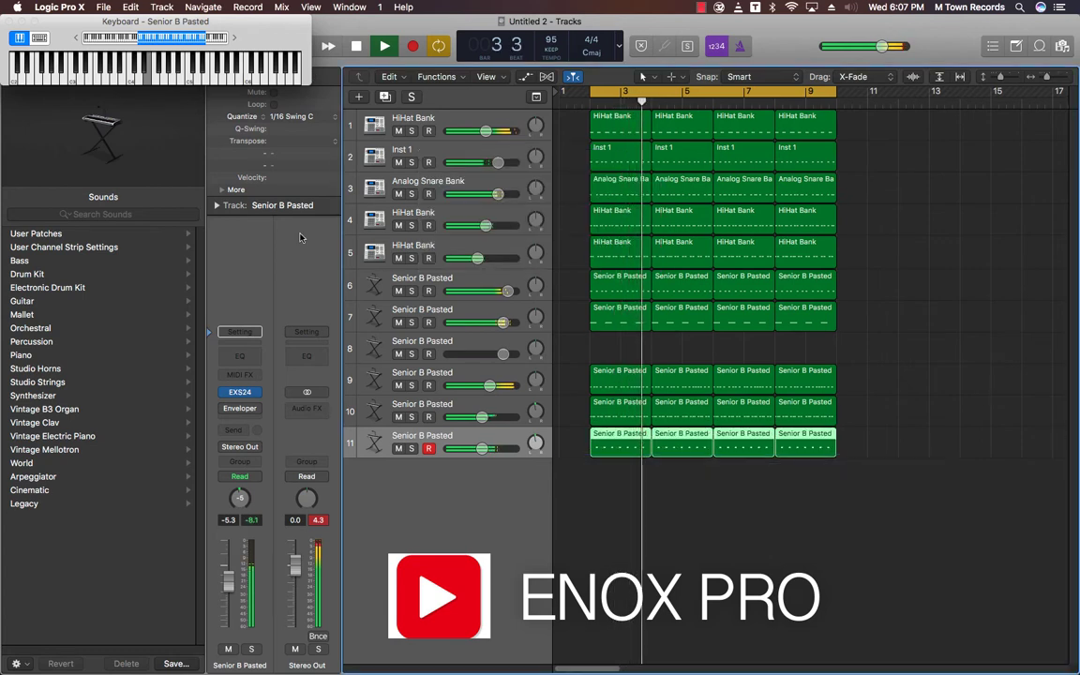
{"action": "left_click", "coordinate": [292, 116]}
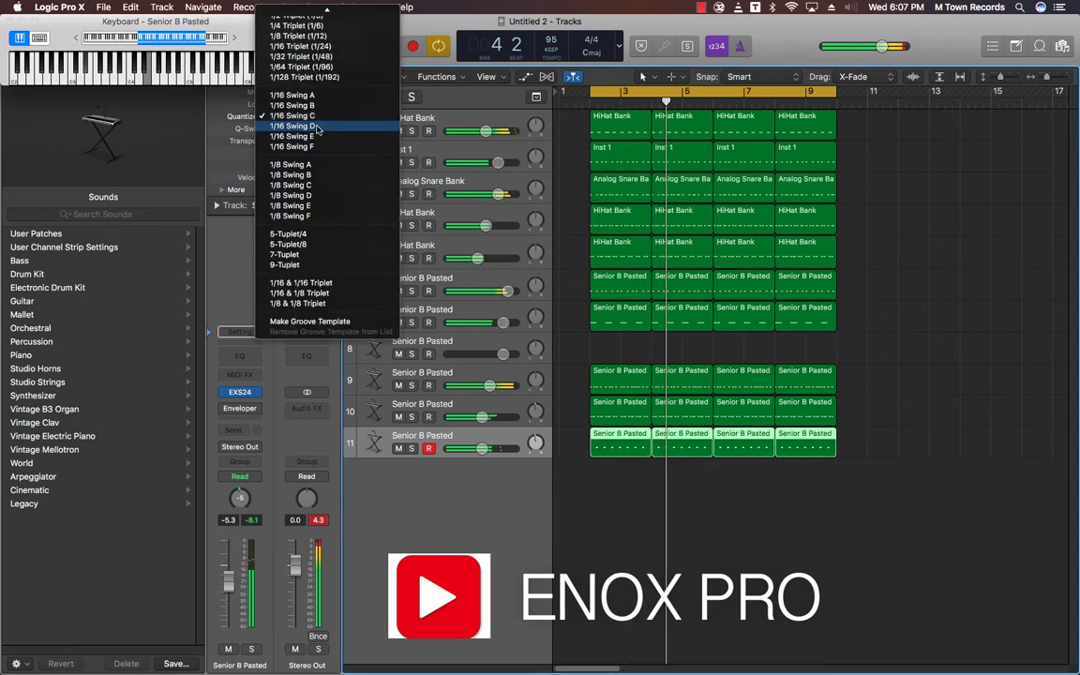
{"action": "scroll", "coordinate": [306, 73], "scroll_direction": "up", "scroll_amount": 3}
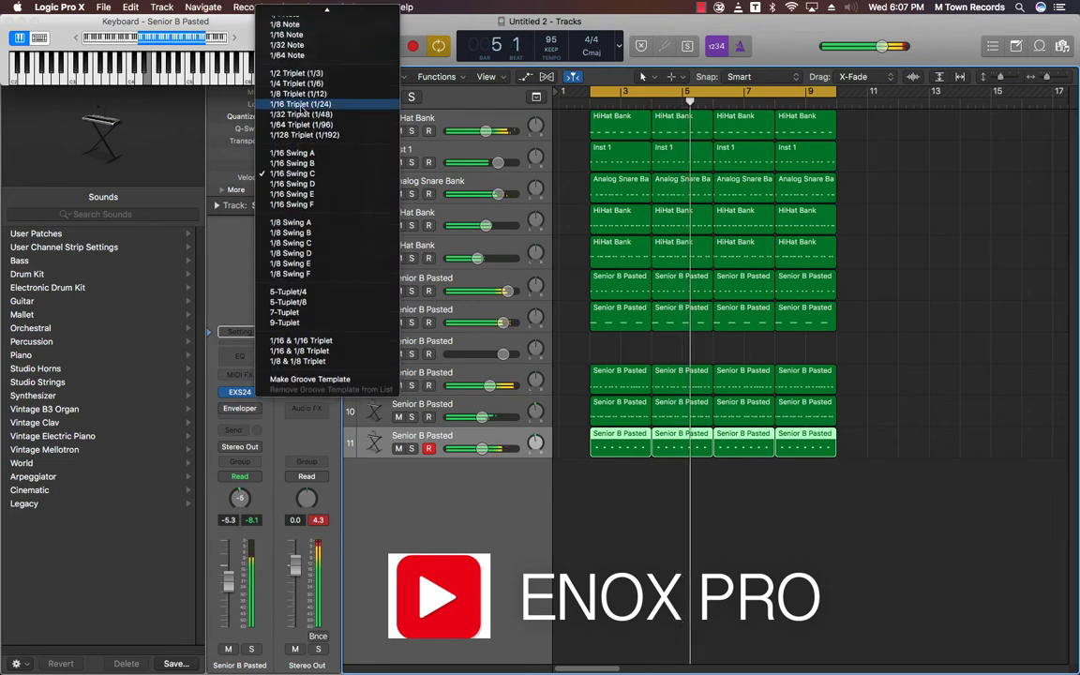
{"action": "scroll", "coordinate": [300, 118], "scroll_direction": "up", "scroll_amount": 2}
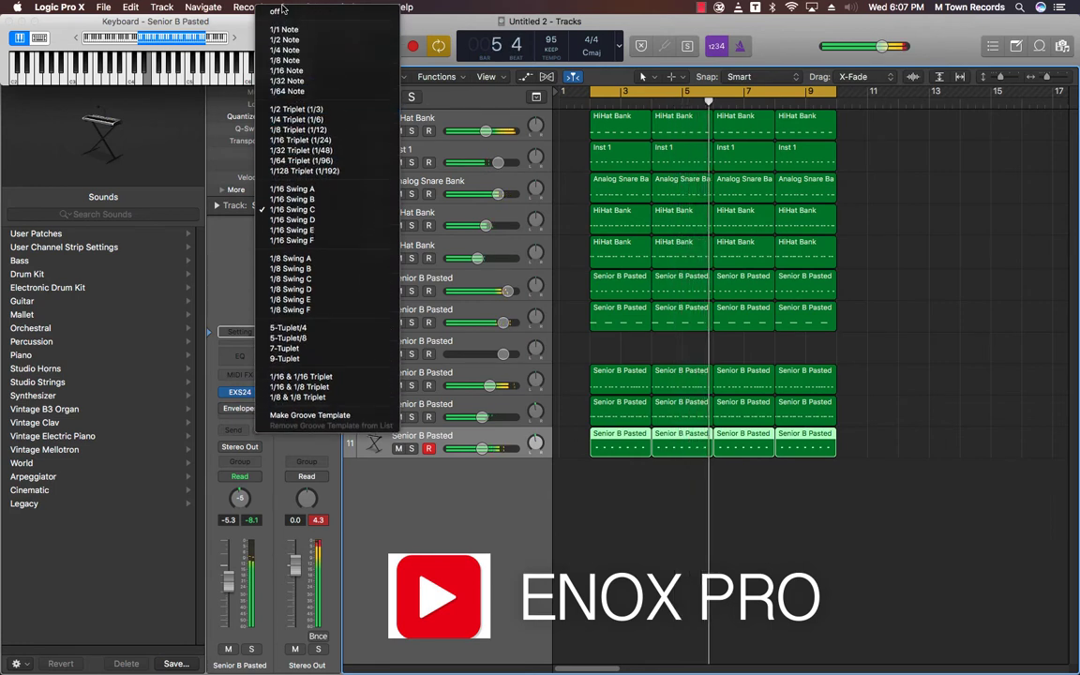
{"action": "left_click", "coordinate": [322, 144]}
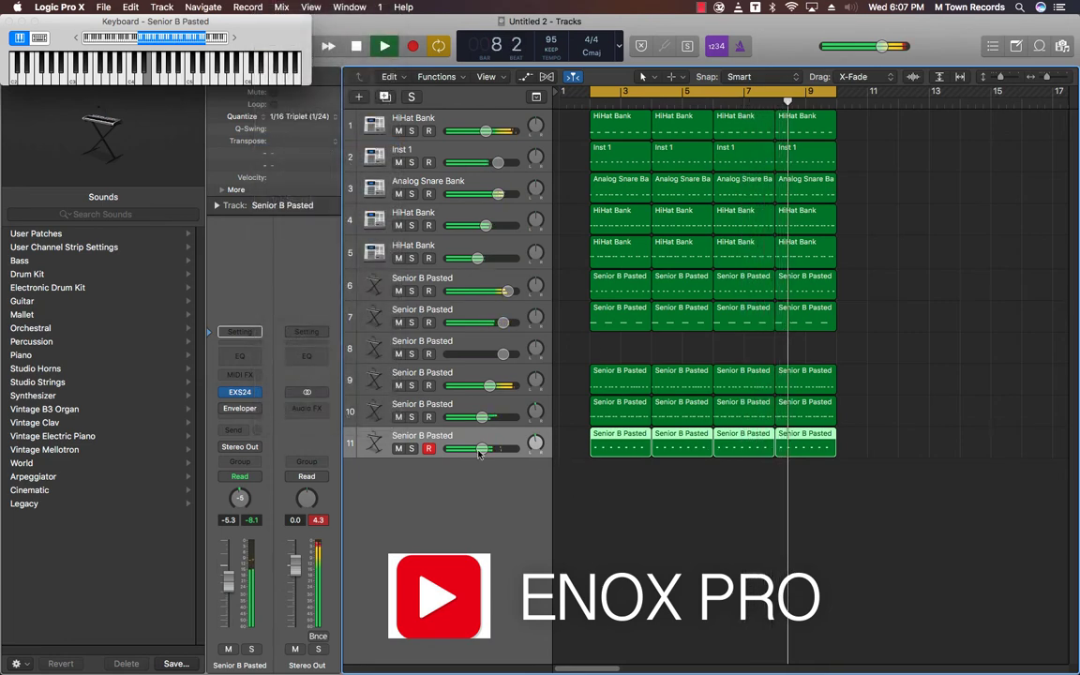
{"action": "left_click_drag", "start_coordinate": [482, 448], "coordinate": [472, 449]}
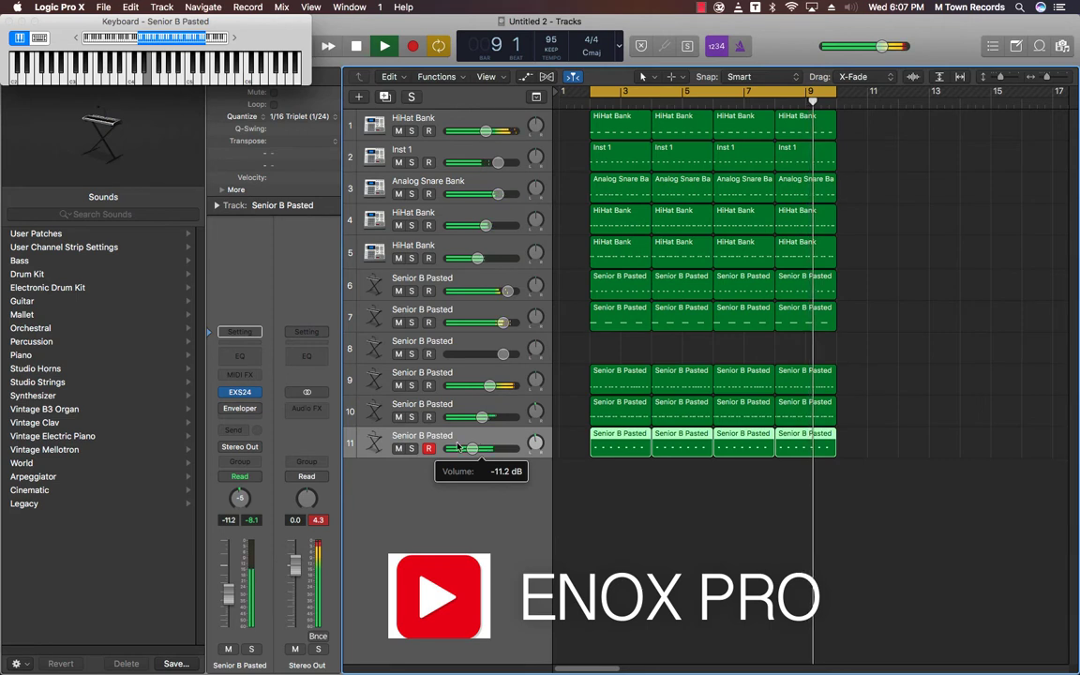
{"action": "left_click", "coordinate": [927, 442]}
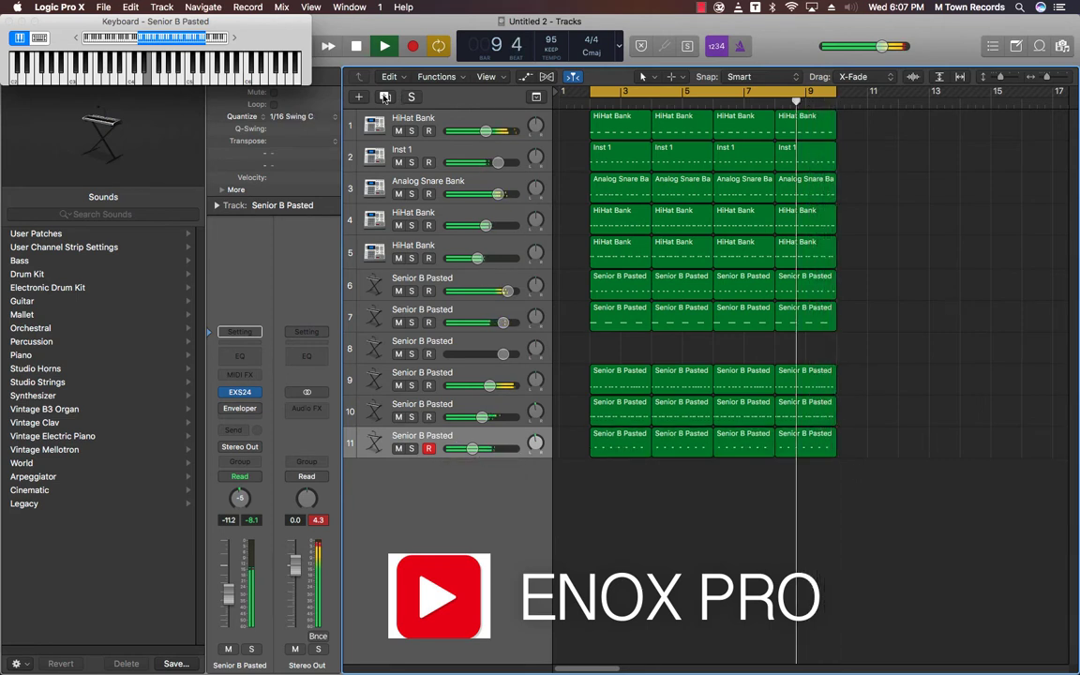
Record an eight-bar pattern from bar 2 on a duplicate of track 11 and quantize it to 1/16 Triplet (1/24).
{"action": "key", "text": "super+d"}
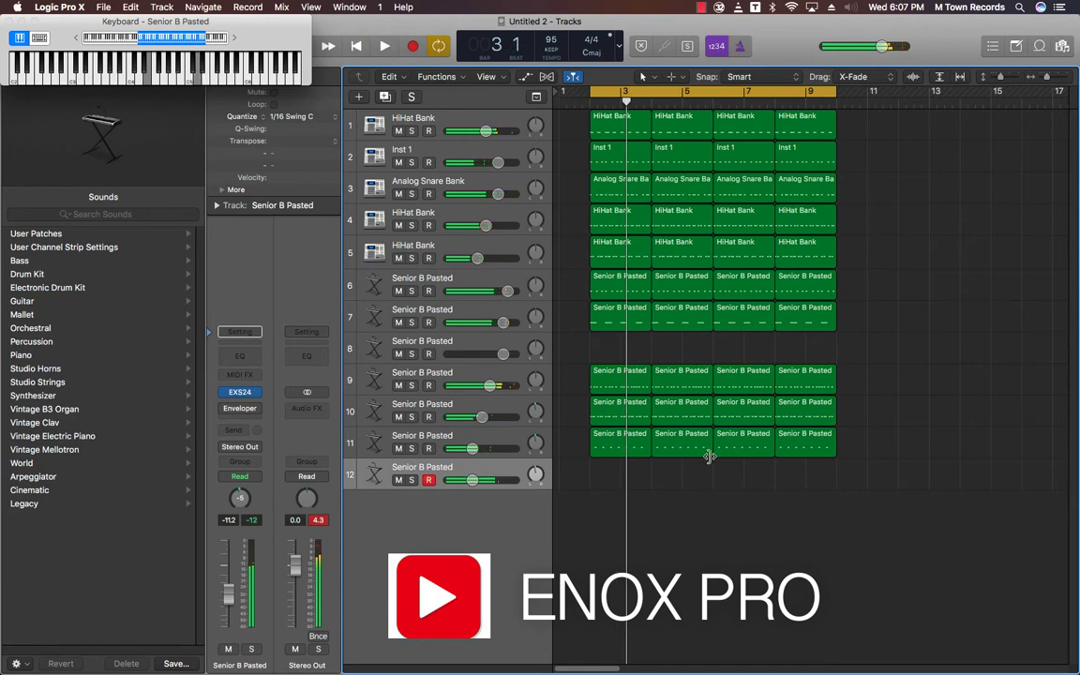
{"action": "key", "text": "space"}
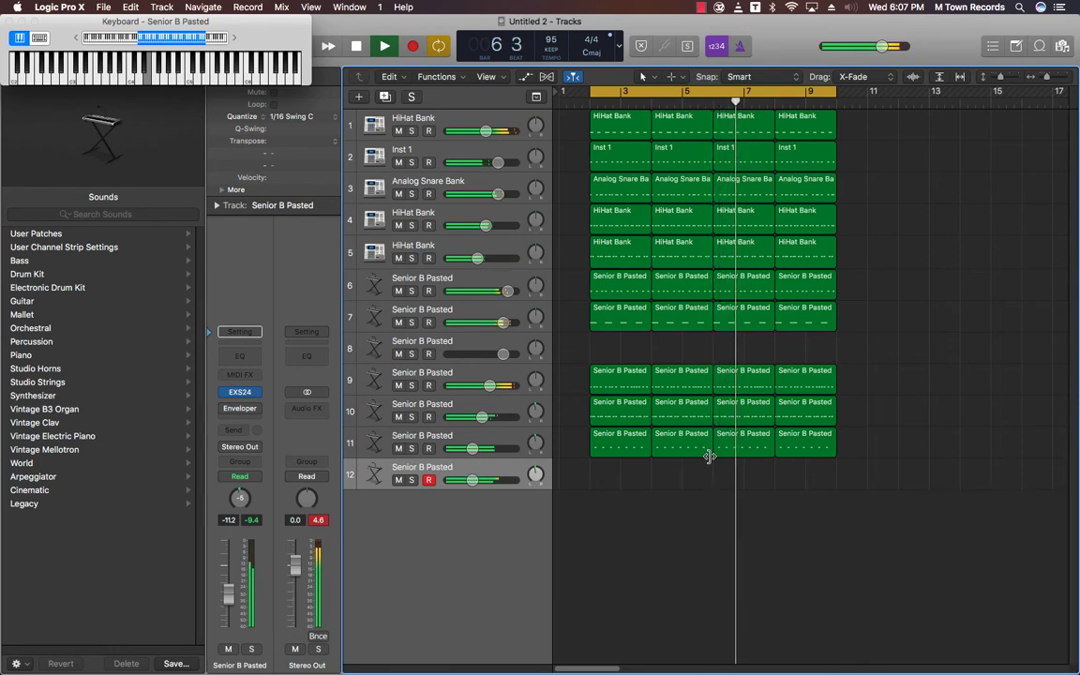
{"action": "key", "text": "space"}
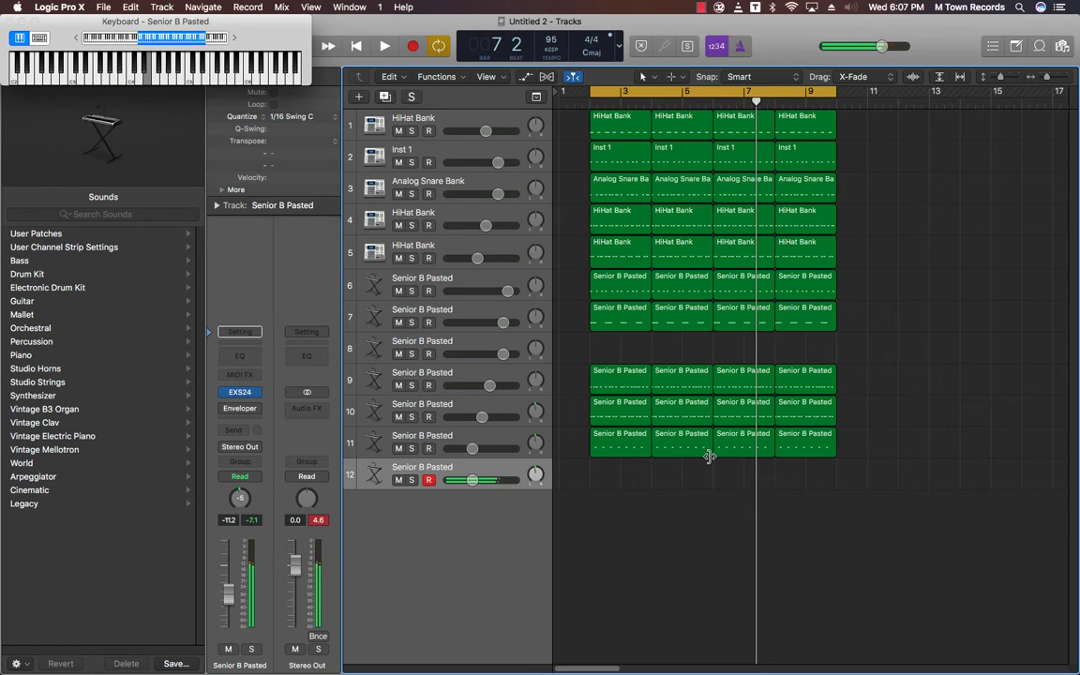
{"action": "key", "text": "space"}
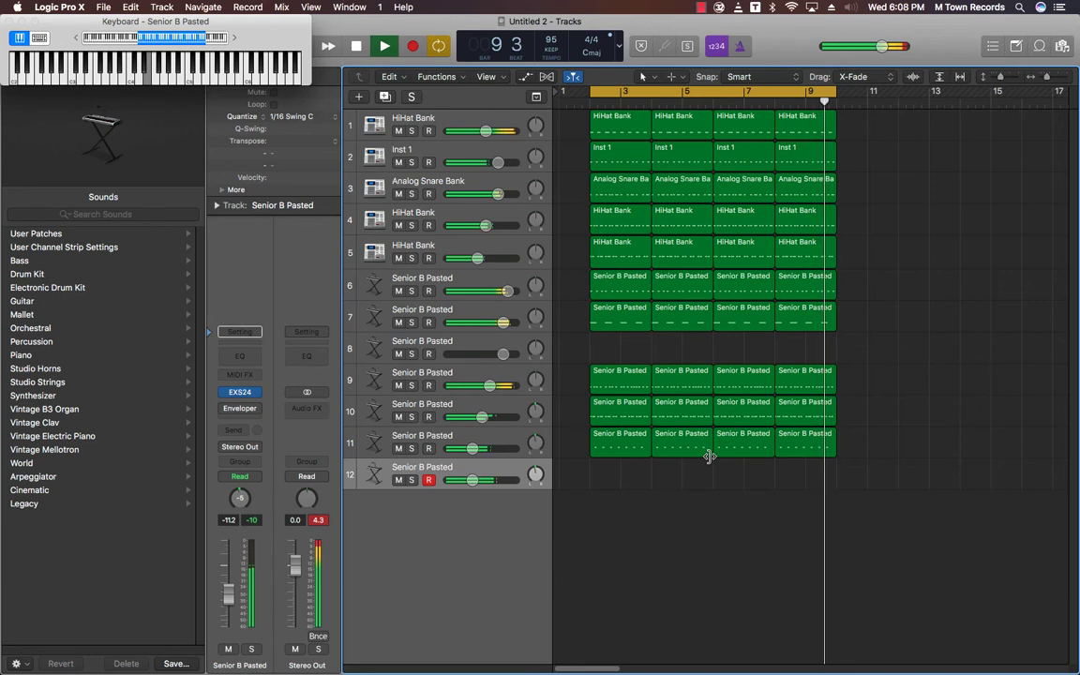
{"action": "left_click", "coordinate": [19, 39]}
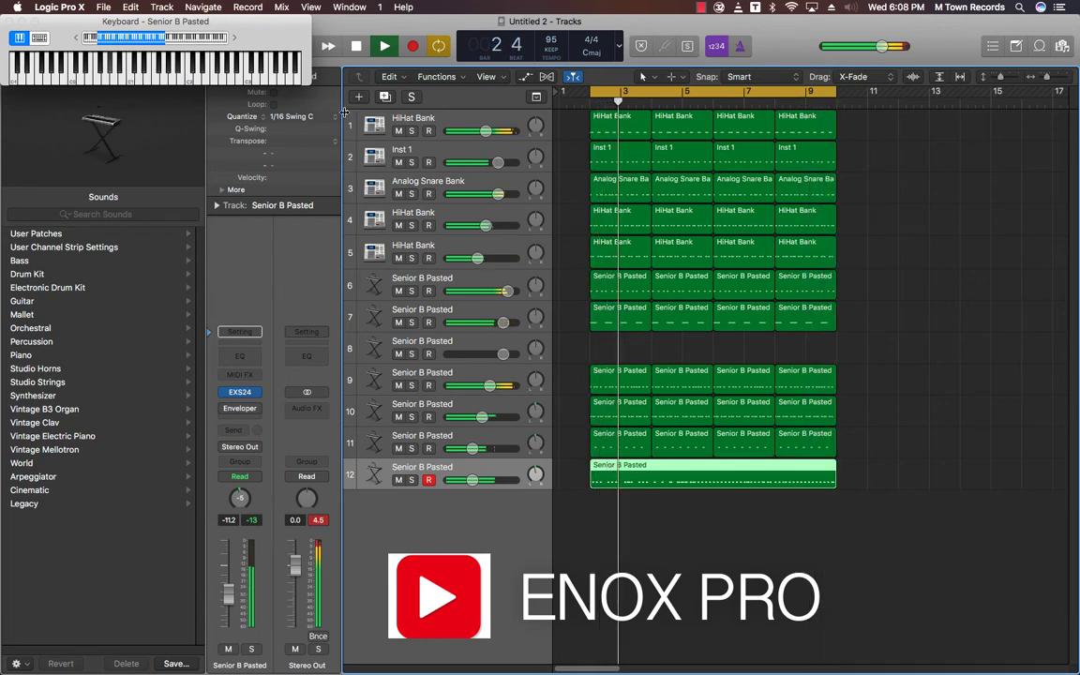
{"action": "left_click", "coordinate": [291, 117]}
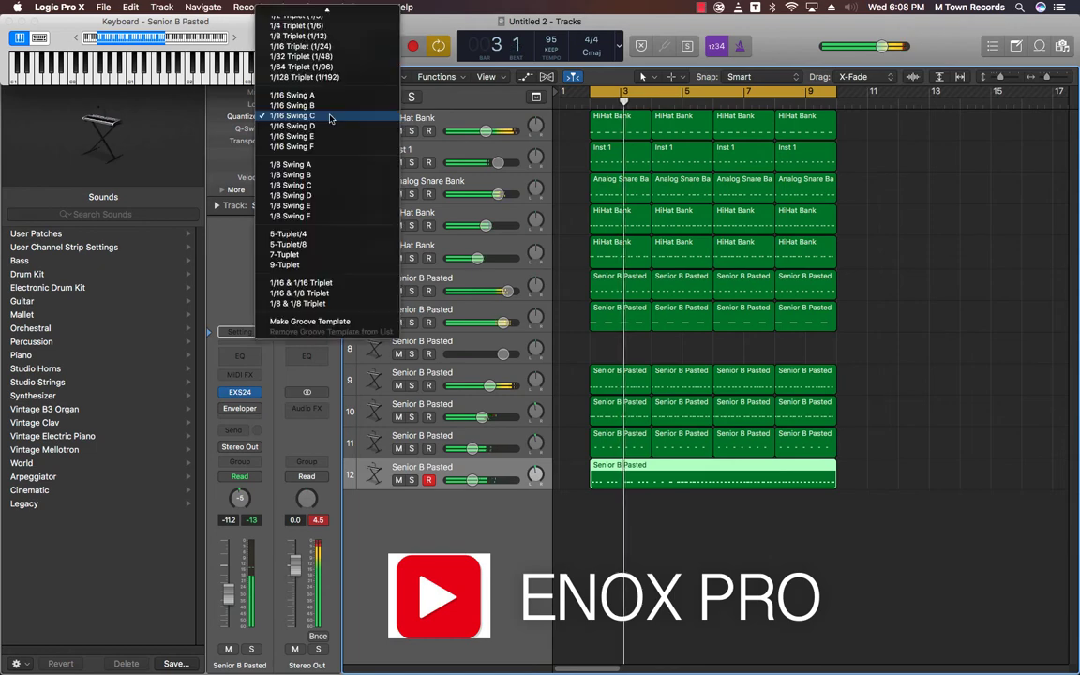
{"action": "left_click", "coordinate": [314, 35]}
Repeat the bar 2 to 10 regions of all tracks to extend the arrangement well past bar 33.
{"action": "left_click_drag", "start_coordinate": [863, 110], "coordinate": [572, 538]}
{"action": "key", "text": "super+r"}
{"action": "key", "text": "Return"}
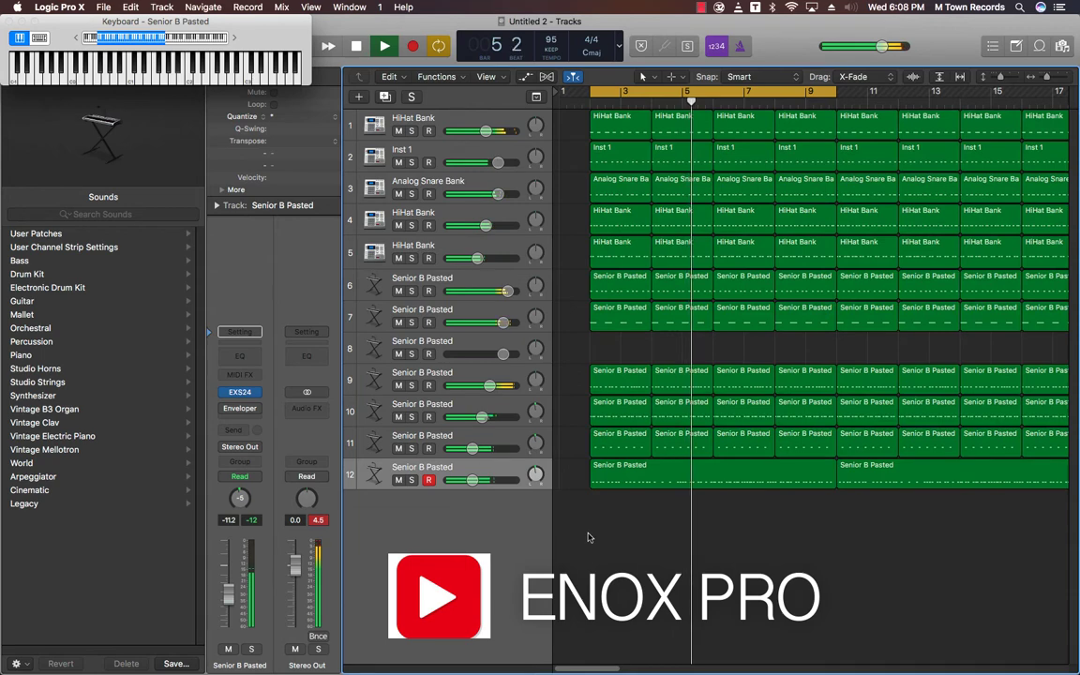
{"action": "key", "text": "z"}
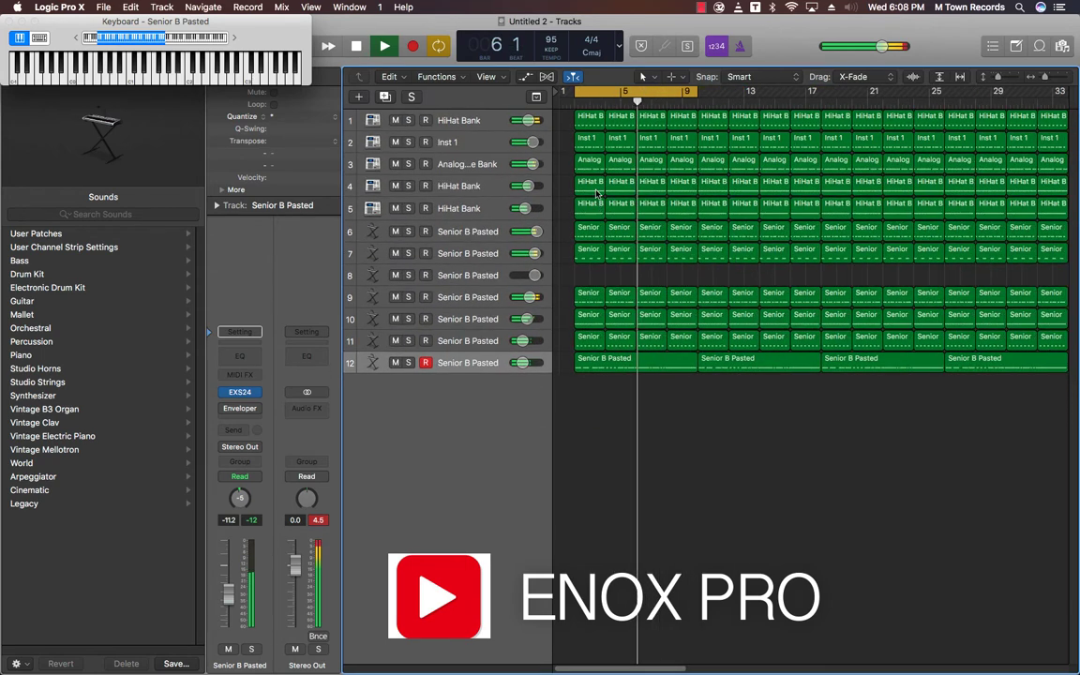
Delete the regions on tracks 1 to 3 between bars 2 and 10.
{"action": "left_click_drag", "start_coordinate": [569, 137], "coordinate": [695, 166]}
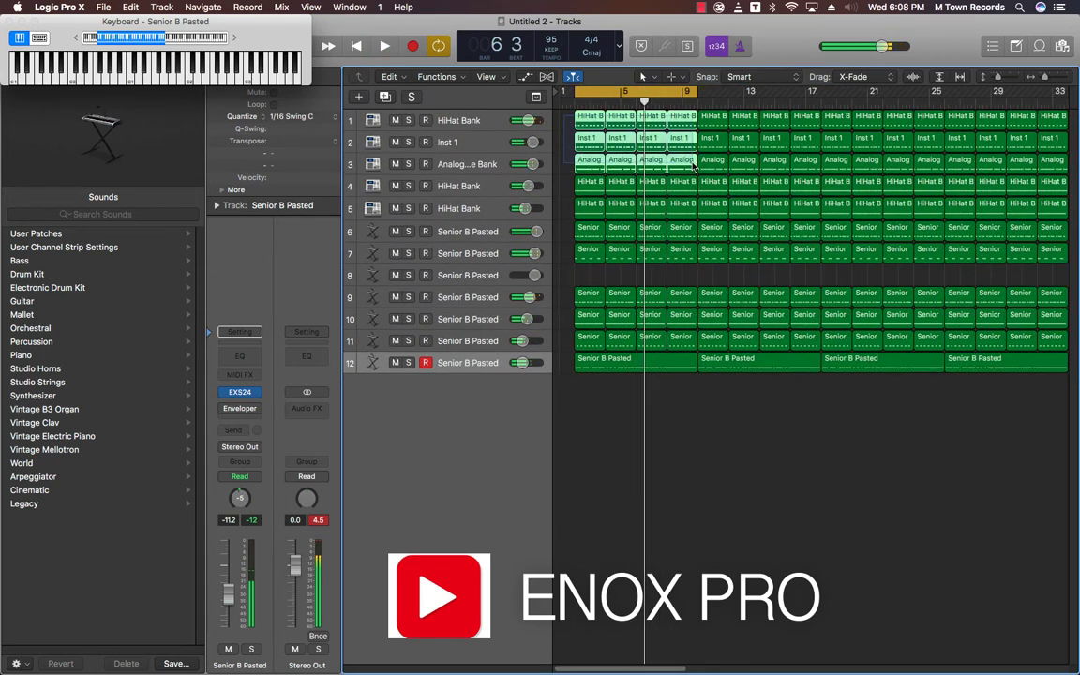
{"action": "key", "text": "ctrl+m"}
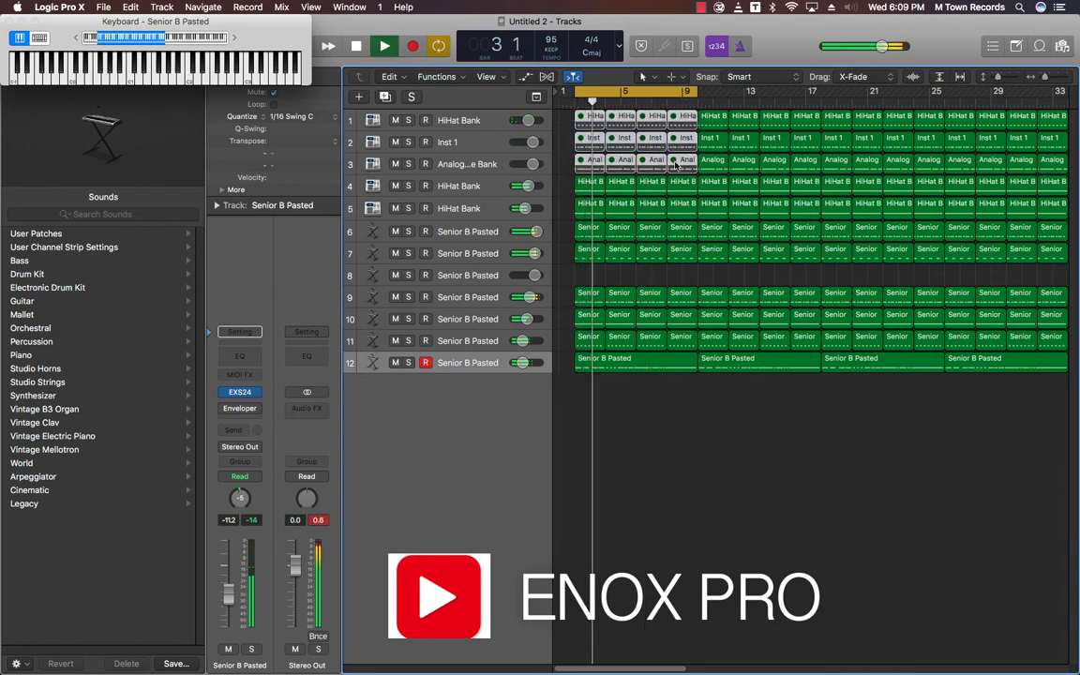
{"action": "key", "text": "Delete"}
Duplicate track 12, load the African Marimba sound on the new track 13 and set its volume to -0.3 dB.
{"action": "left_click", "coordinate": [476, 364]}
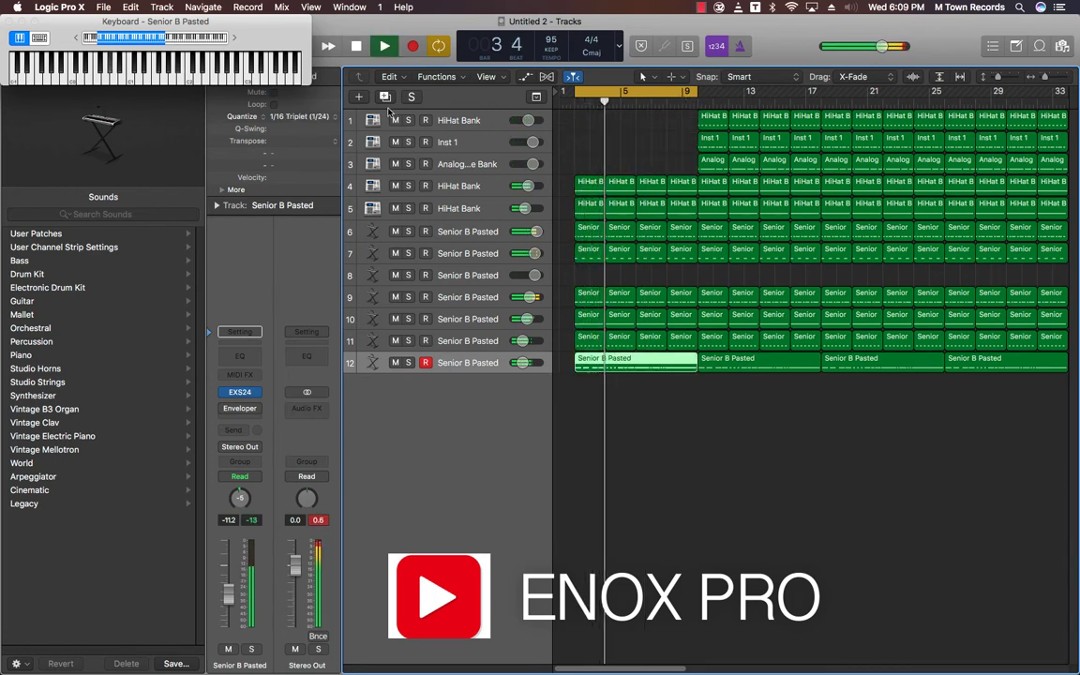
{"action": "left_click", "coordinate": [383, 98]}
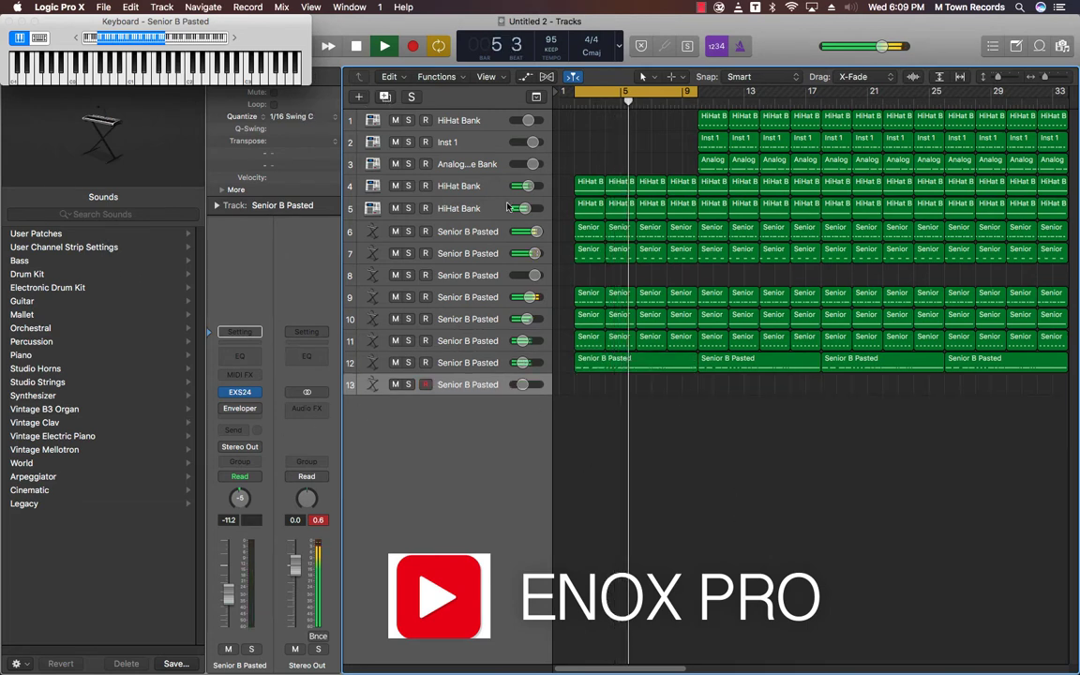
{"action": "left_click", "coordinate": [97, 214]}
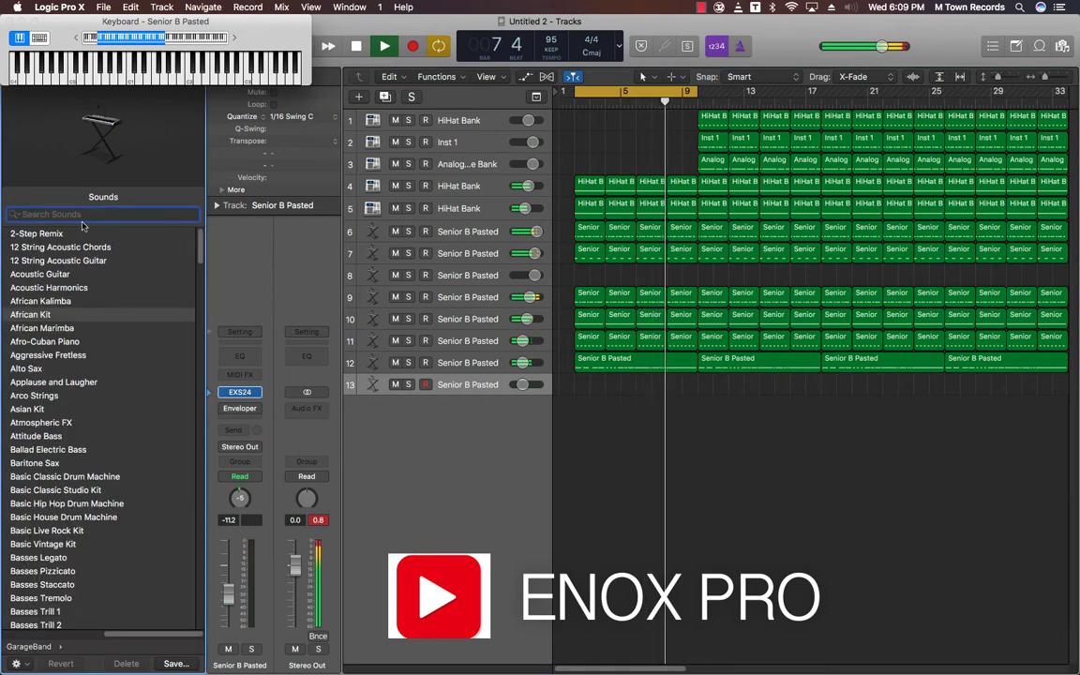
{"action": "left_click", "coordinate": [54, 334]}
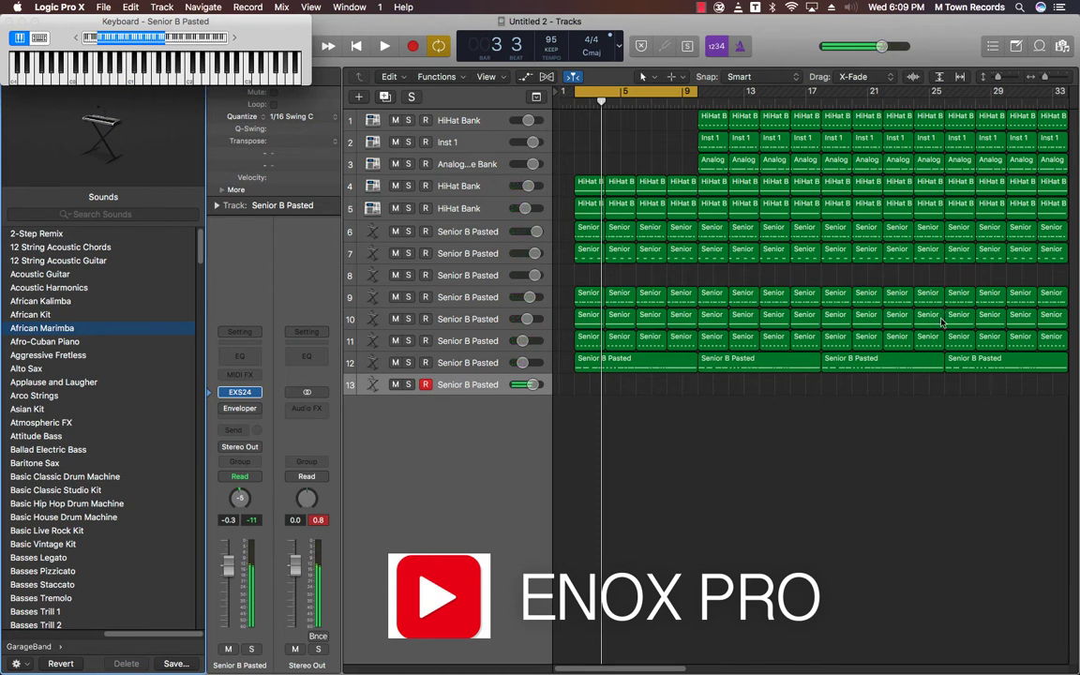
{"action": "key", "text": "space"}
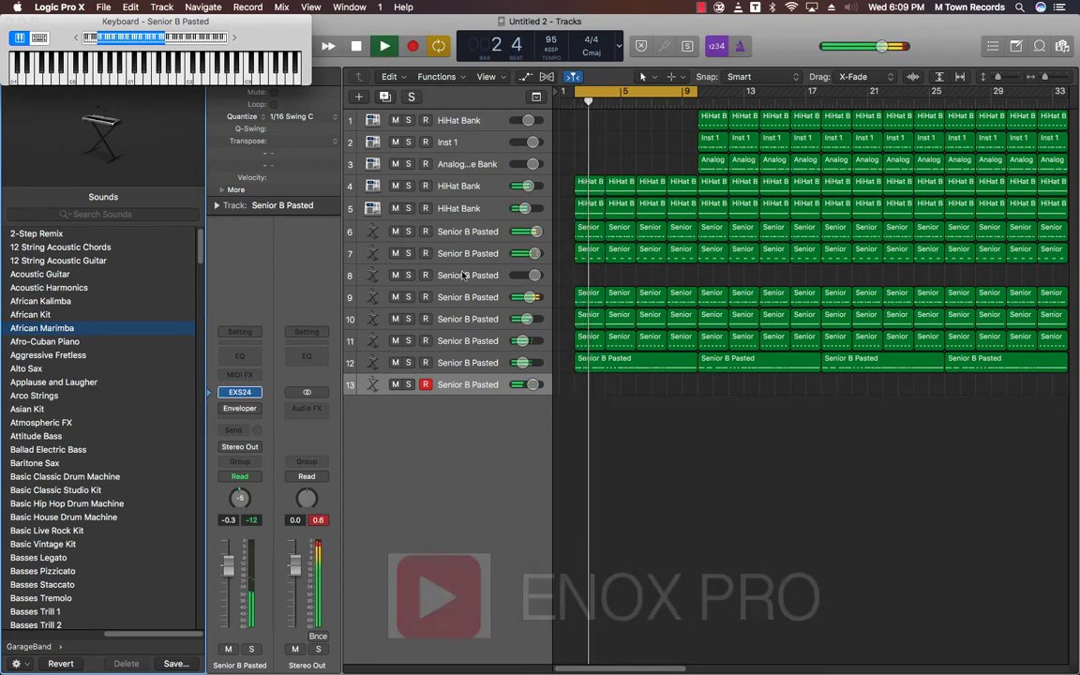
Duplicate track 13 and rename the new track 14 as marimba.
{"action": "left_click", "coordinate": [385, 96]}
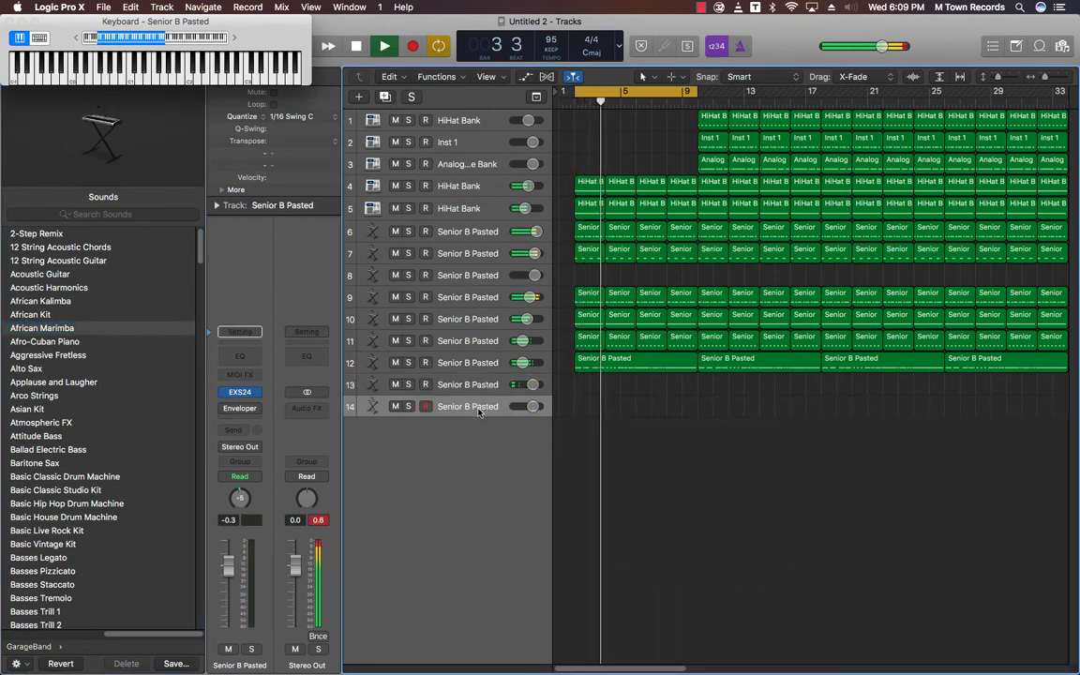
{"action": "key", "text": "r"}
{"action": "key", "text": "i"}
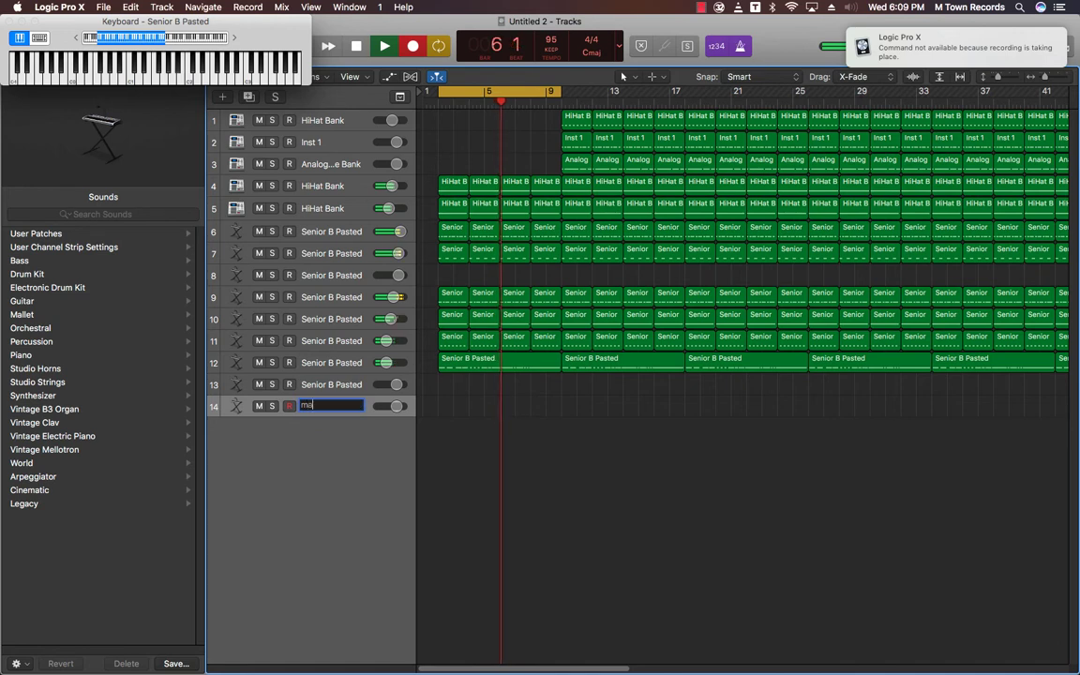
{"action": "key", "text": "Return"}
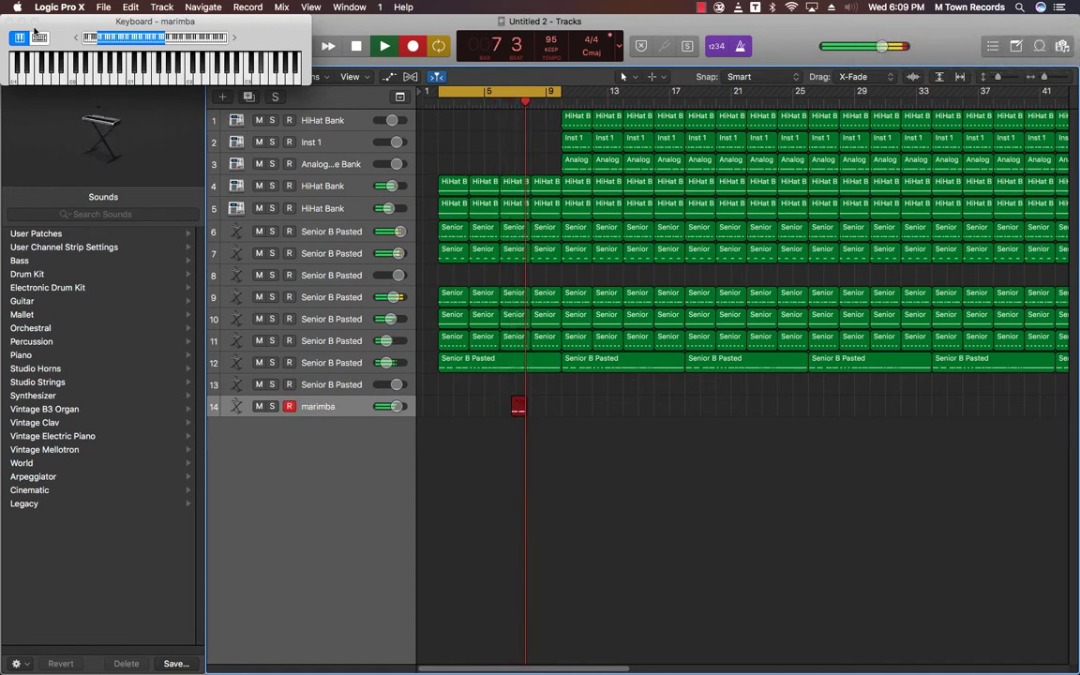
Stop the running recording and delete the recorded regions from the marimba track.
{"action": "left_click_drag", "start_coordinate": [46, 26], "coordinate": [627, 461]}
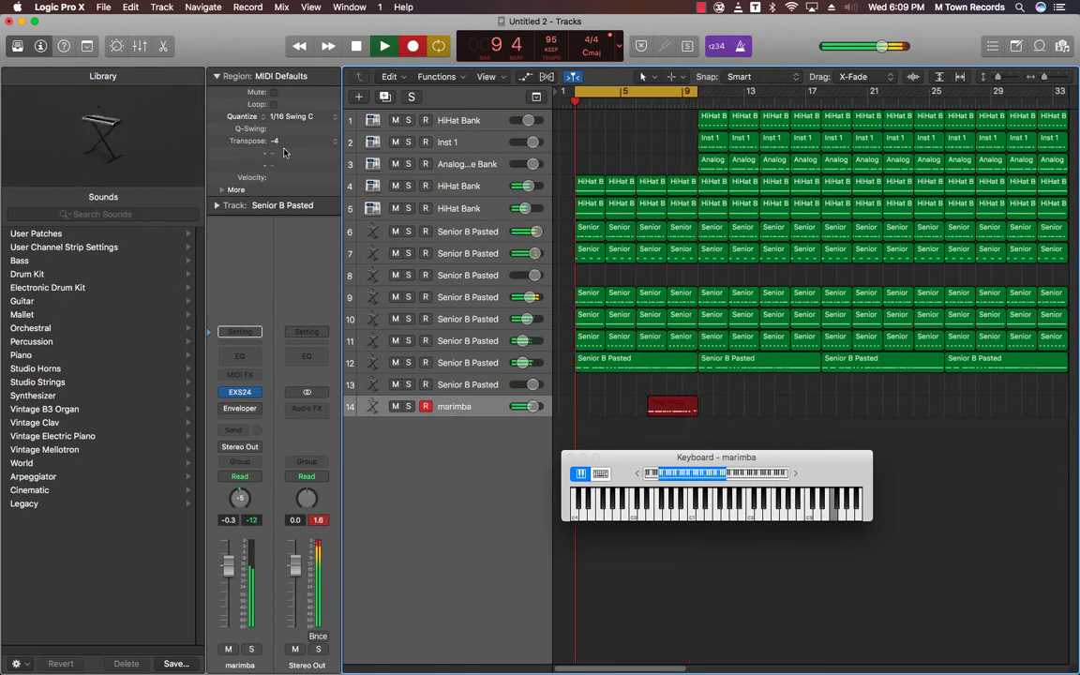
{"action": "key", "text": "alt+Up"}
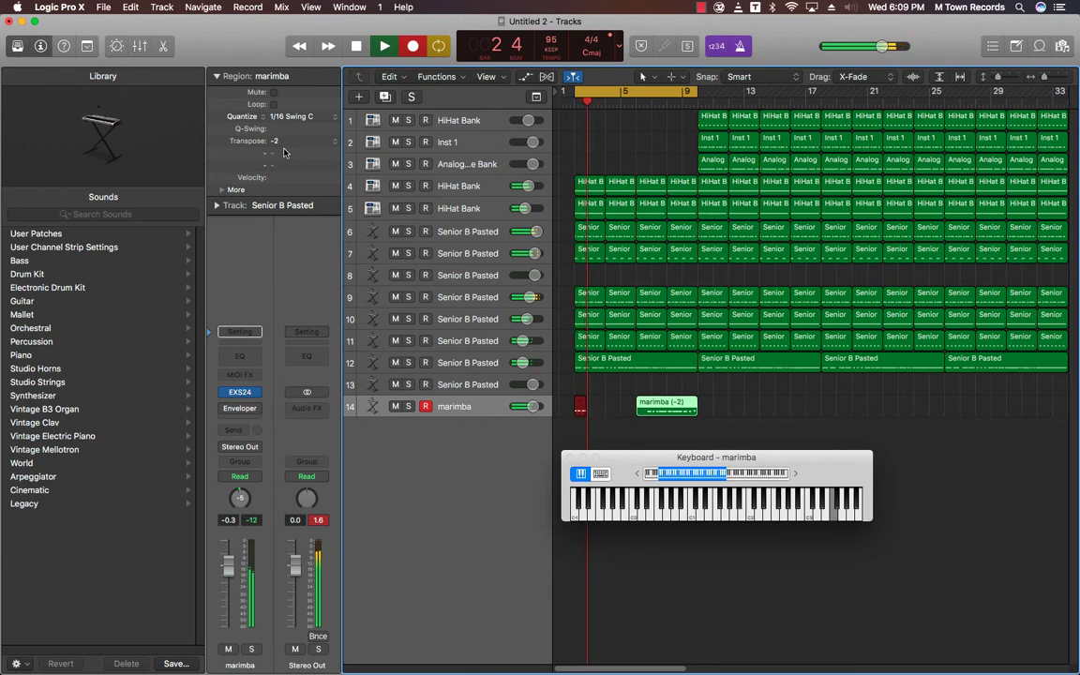
{"action": "key", "text": "space"}
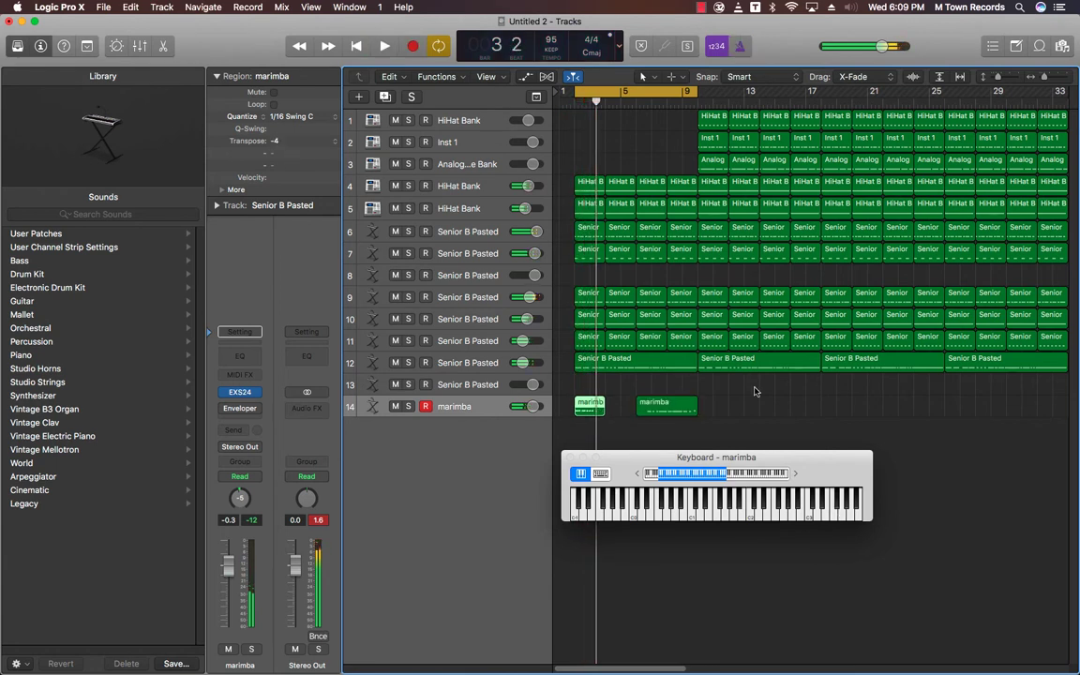
{"action": "left_click_drag", "start_coordinate": [755, 391], "coordinate": [556, 423]}
{"action": "key", "text": "Delete"}
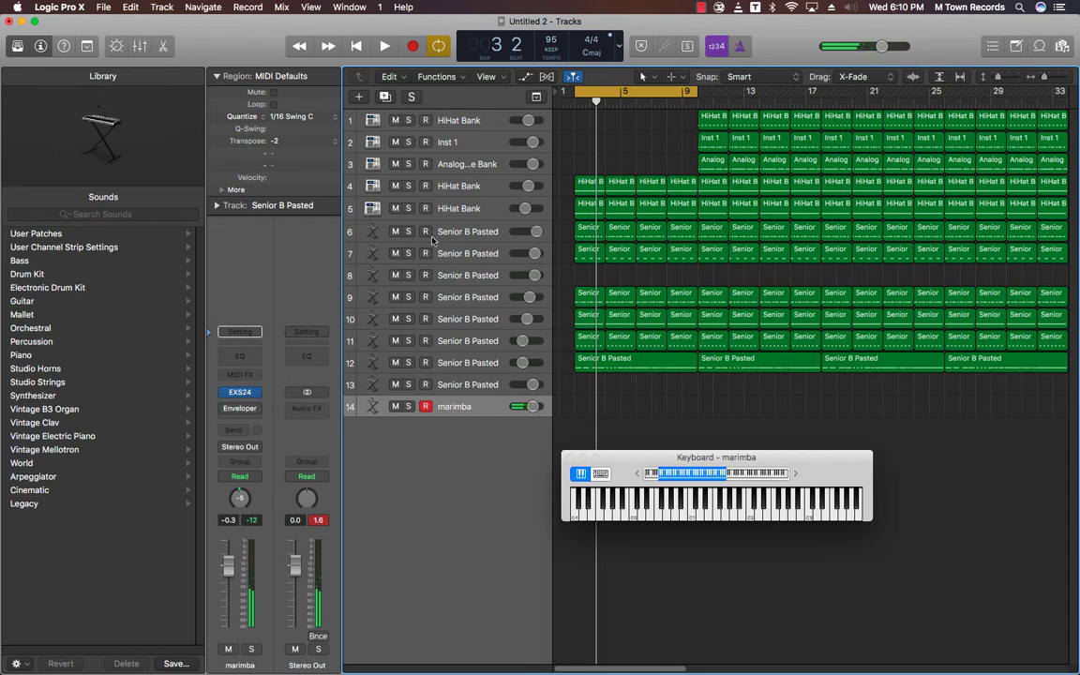
Play the loop to audition the marimba sound over the beat, with the on-screen keyboard moved clear of the tracks.
{"action": "key", "text": "space"}
{"action": "left_click_drag", "start_coordinate": [676, 457], "coordinate": [835, 6]}
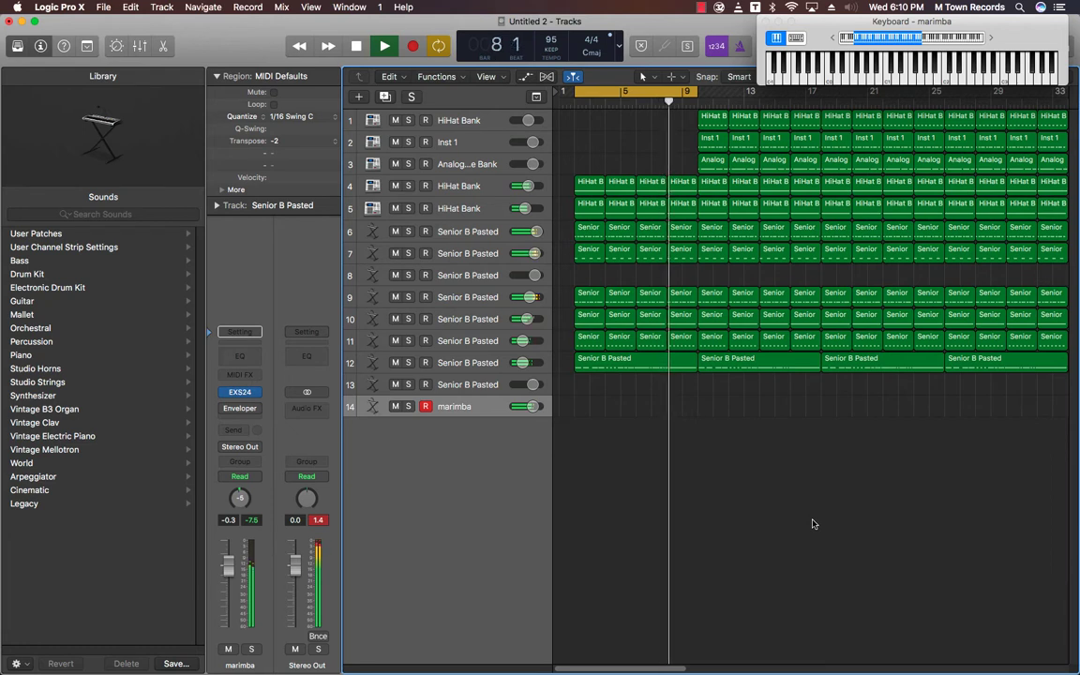
{"action": "key", "text": "space"}
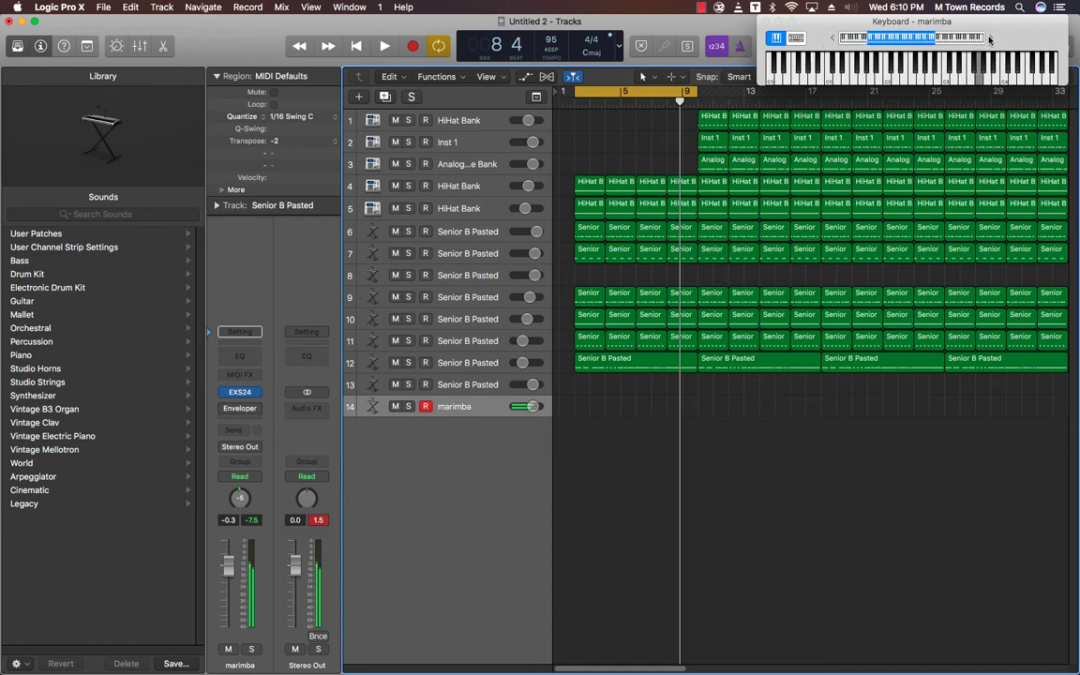
Set the region quantize to 1/16 Triplet (1/24), perform a marimba part over the loop and capture it as a region at bar 2.
{"action": "key", "text": "space"}
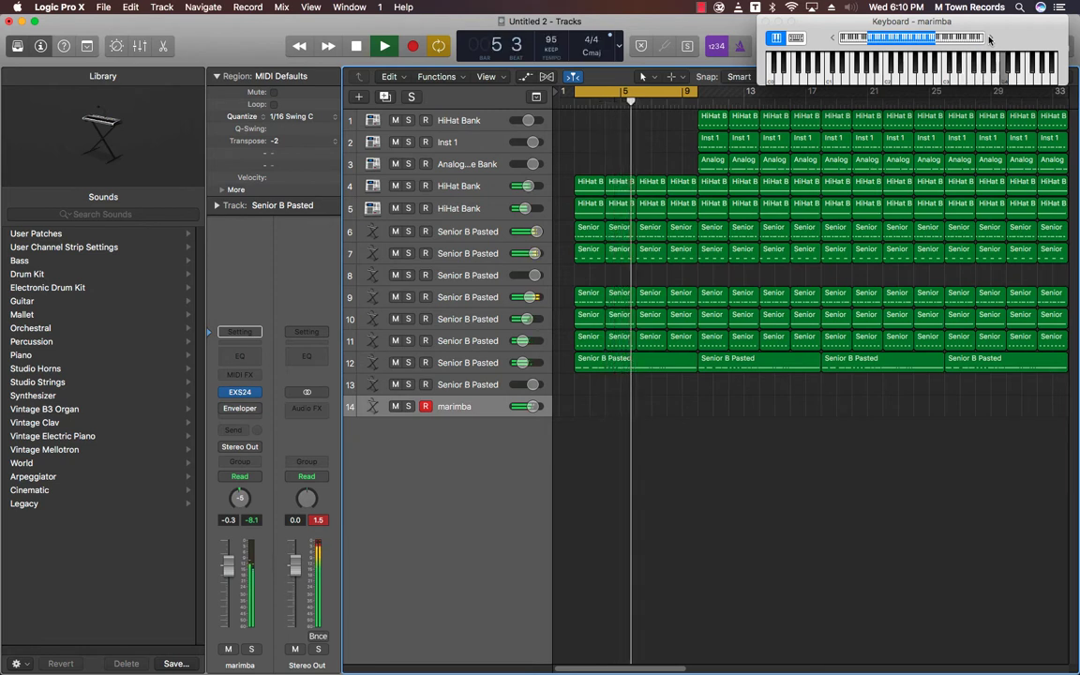
{"action": "key", "text": "space"}
{"action": "key", "text": "shift+r"}
{"action": "key", "text": "space"}
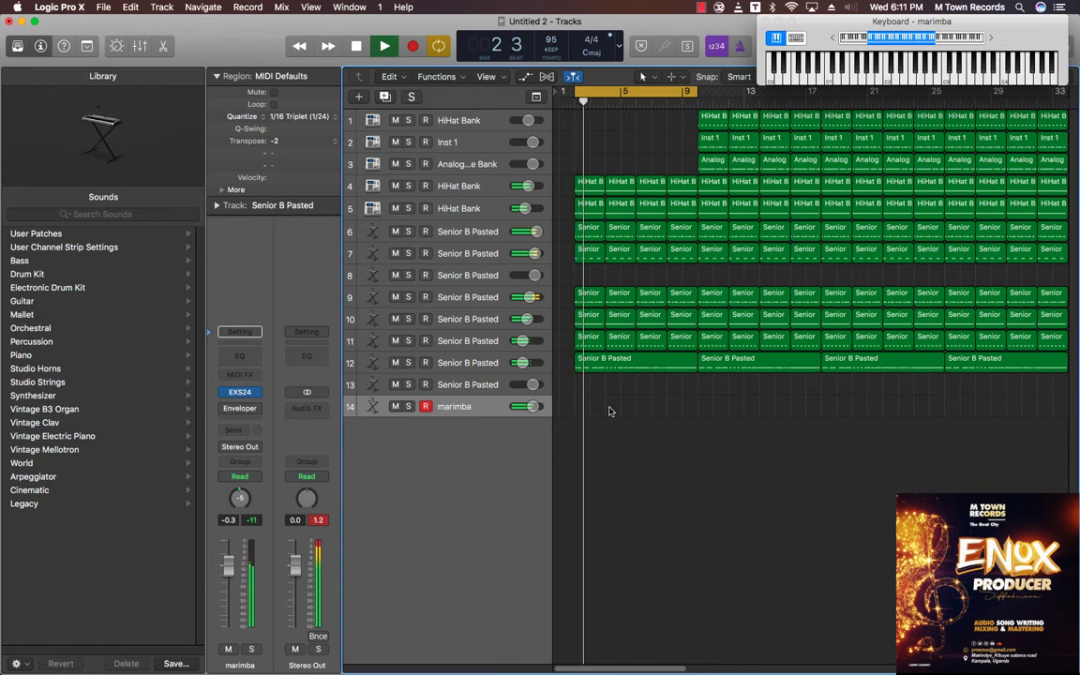
{"action": "key", "text": "space"}
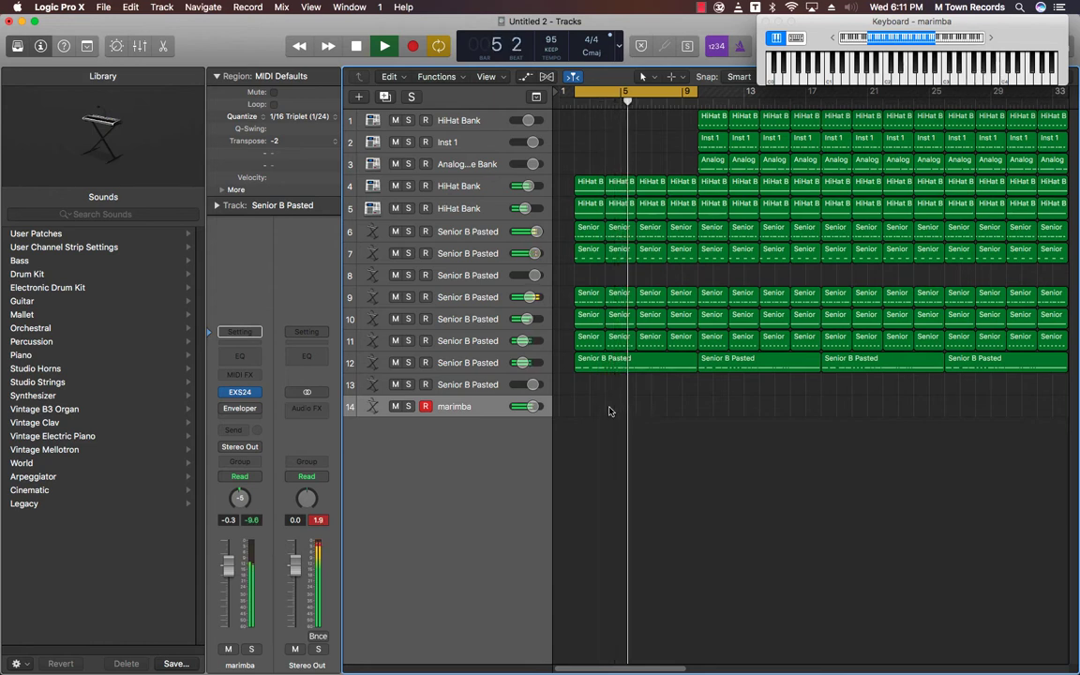
{"action": "key", "text": "space"}
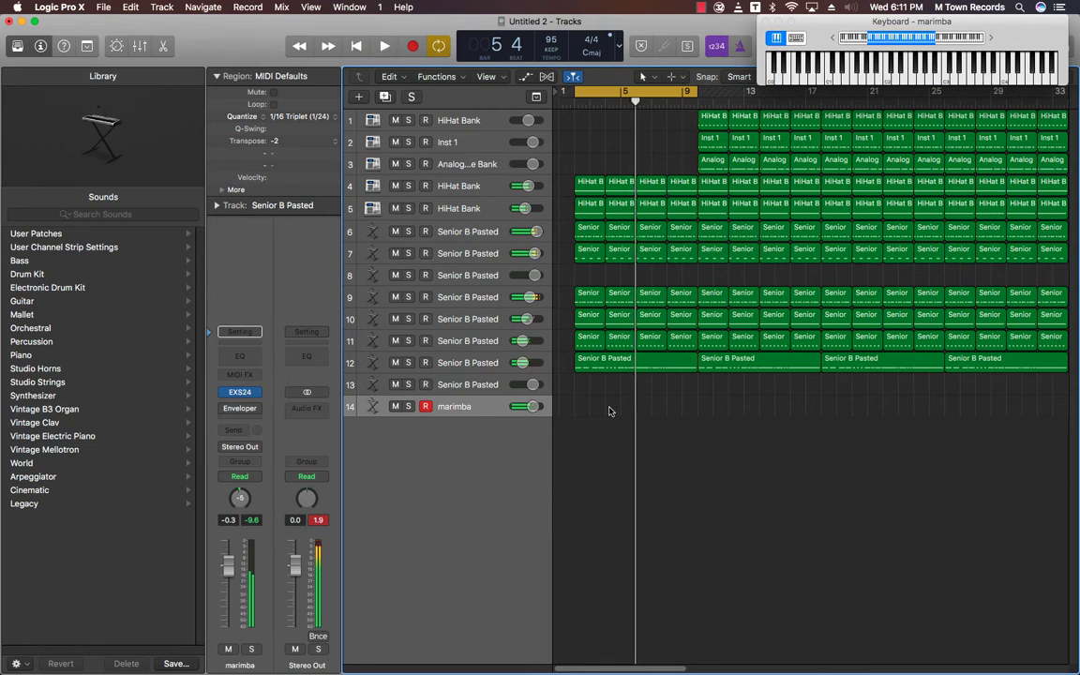
{"action": "double_click", "coordinate": [576, 94]}
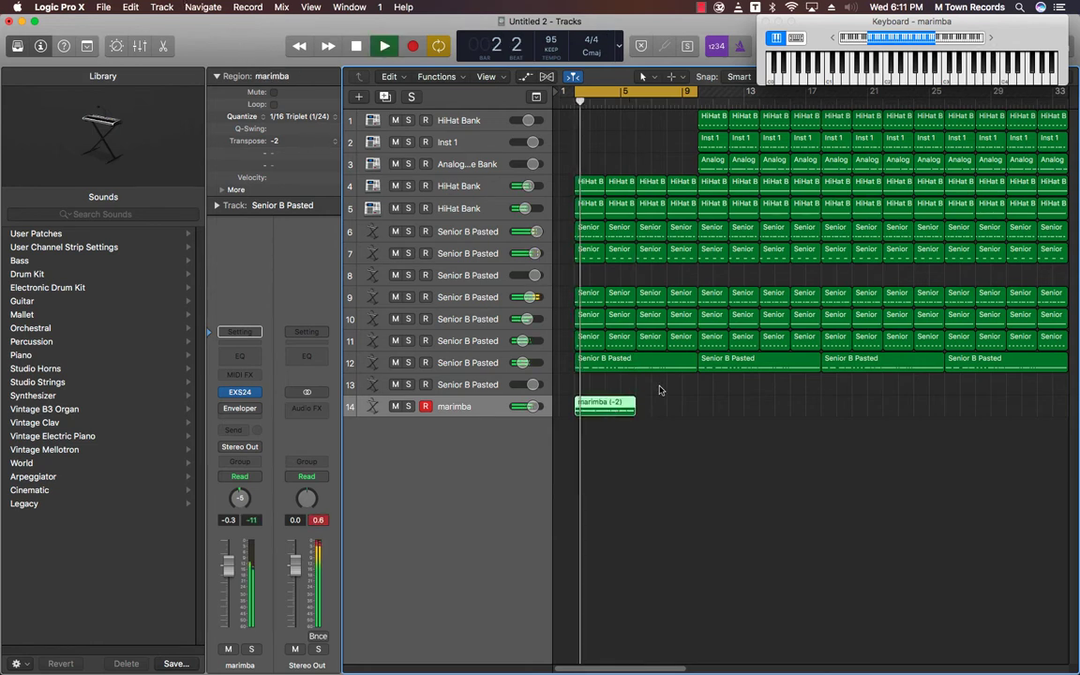
Copy the marimba region on track 14 to bar 6 and repeat both regions with three copies.
{"action": "left_click", "coordinate": [619, 440]}
{"action": "left_click", "coordinate": [630, 408]}
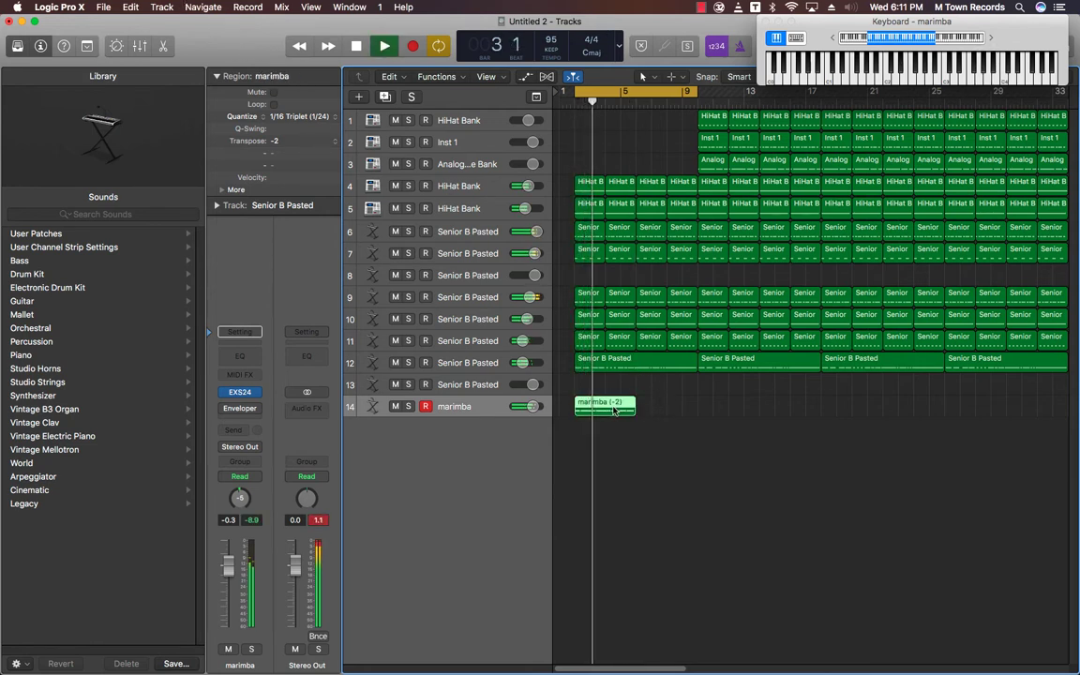
{"action": "key", "text": "space"}
{"action": "key", "text": "space"}
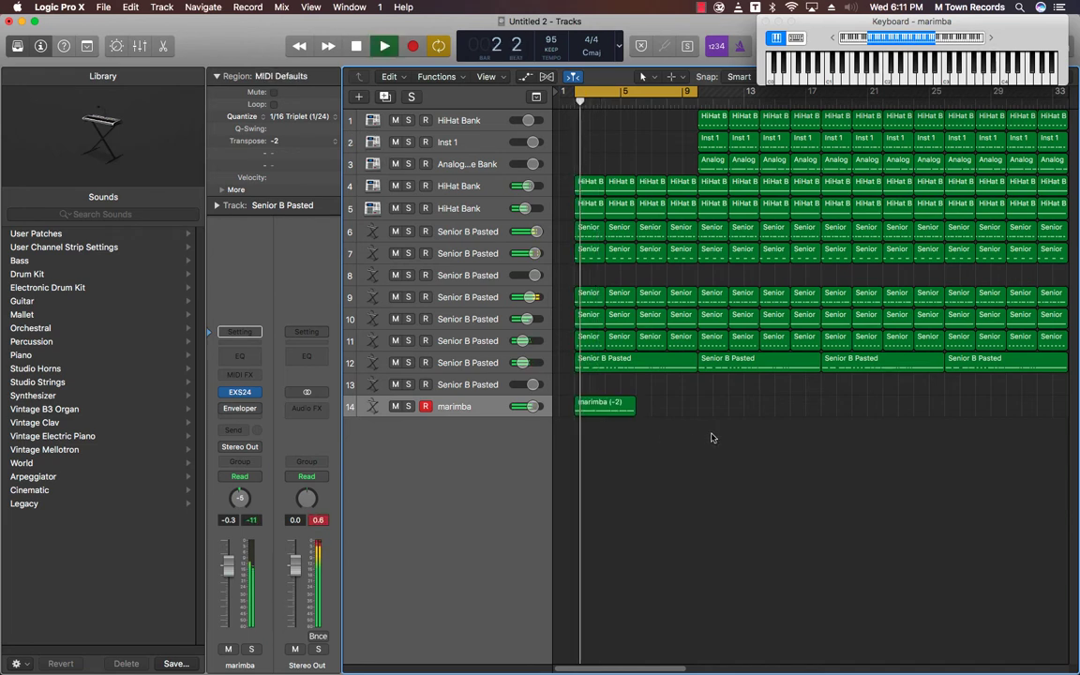
{"action": "left_click", "coordinate": [601, 408]}
{"action": "left_click_drag", "start_coordinate": [601, 407], "coordinate": [663, 407]}
{"action": "key", "text": "super+r"}
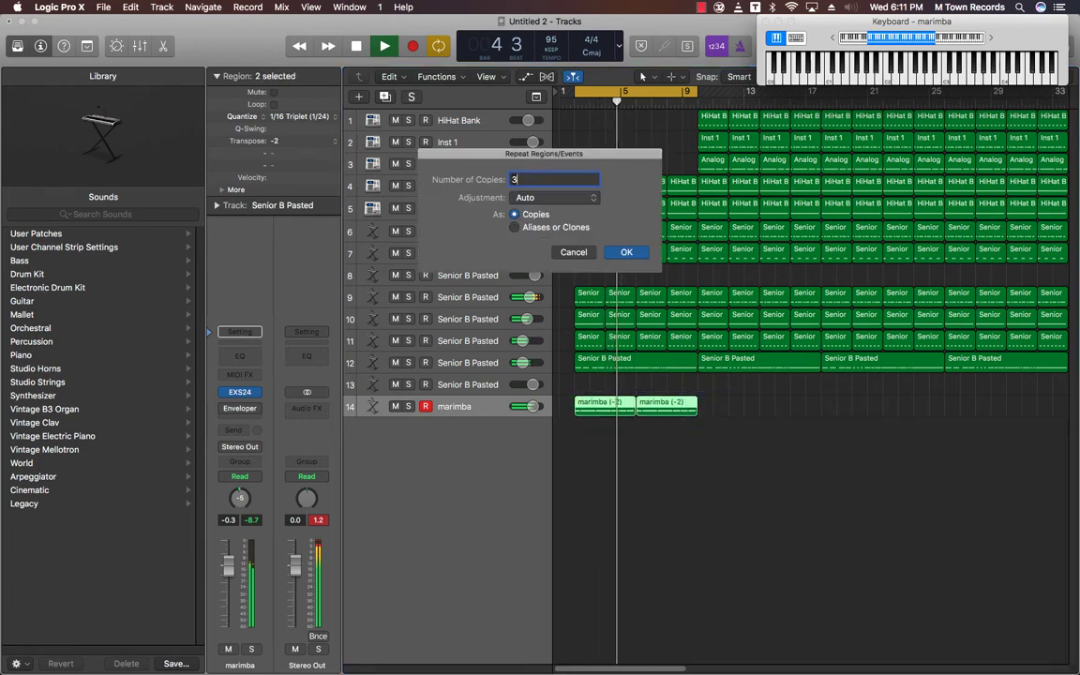
{"action": "key", "text": "Return"}
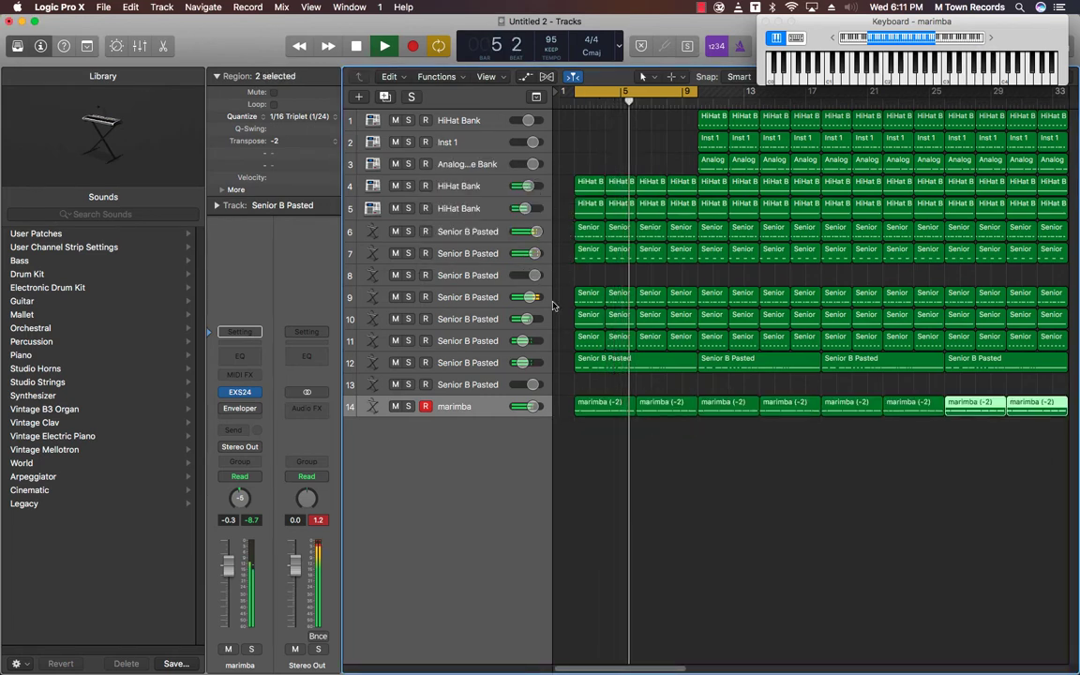
Duplicate track 14, capture a second marimba performance on track 15 and place its region at bar 6.
{"action": "key", "text": "super+d"}
{"action": "key", "text": "Return"}
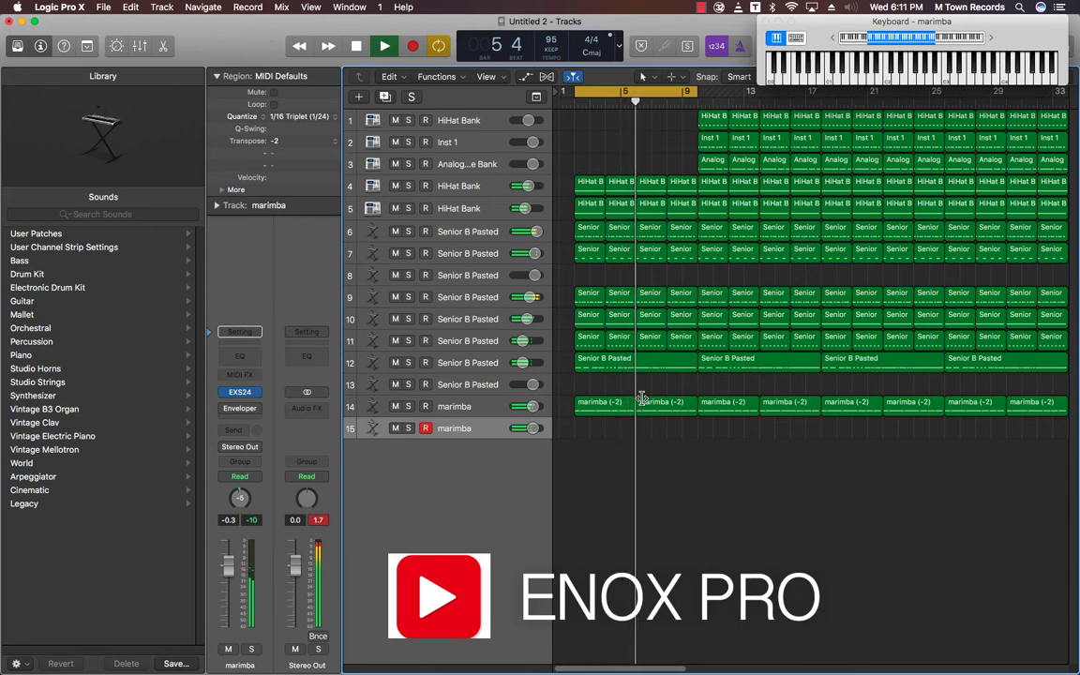
{"action": "key", "text": "space"}
{"action": "key", "text": "shift+r"}
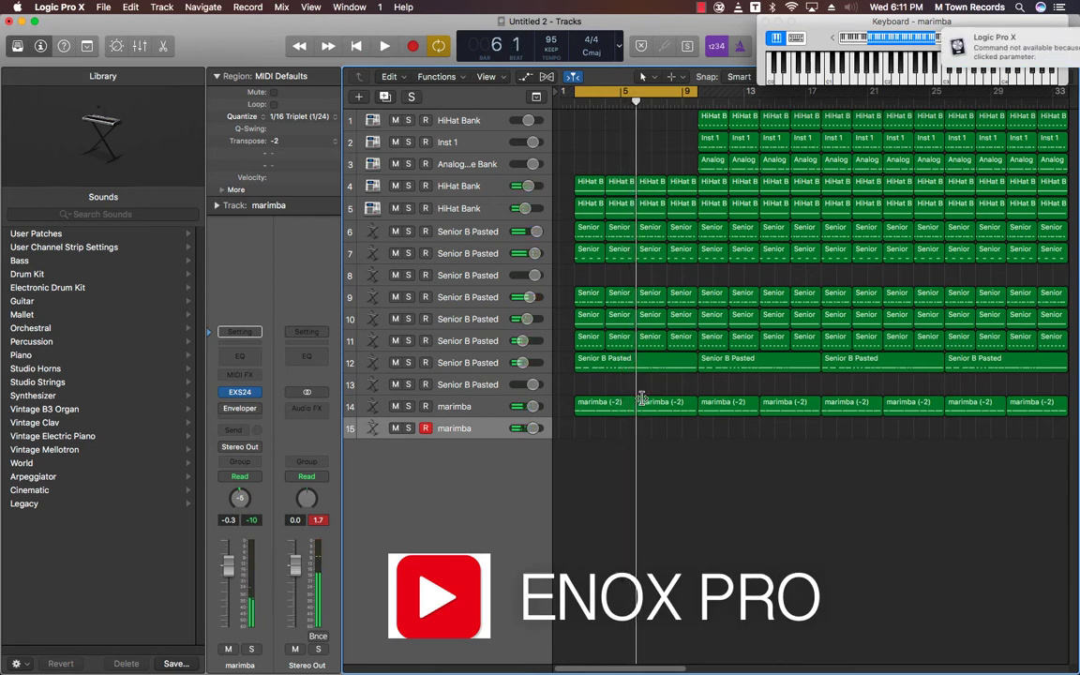
{"action": "key", "text": "space"}
{"action": "left_click_drag", "start_coordinate": [591, 431], "coordinate": [654, 434]}
{"action": "left_click", "coordinate": [600, 384]}
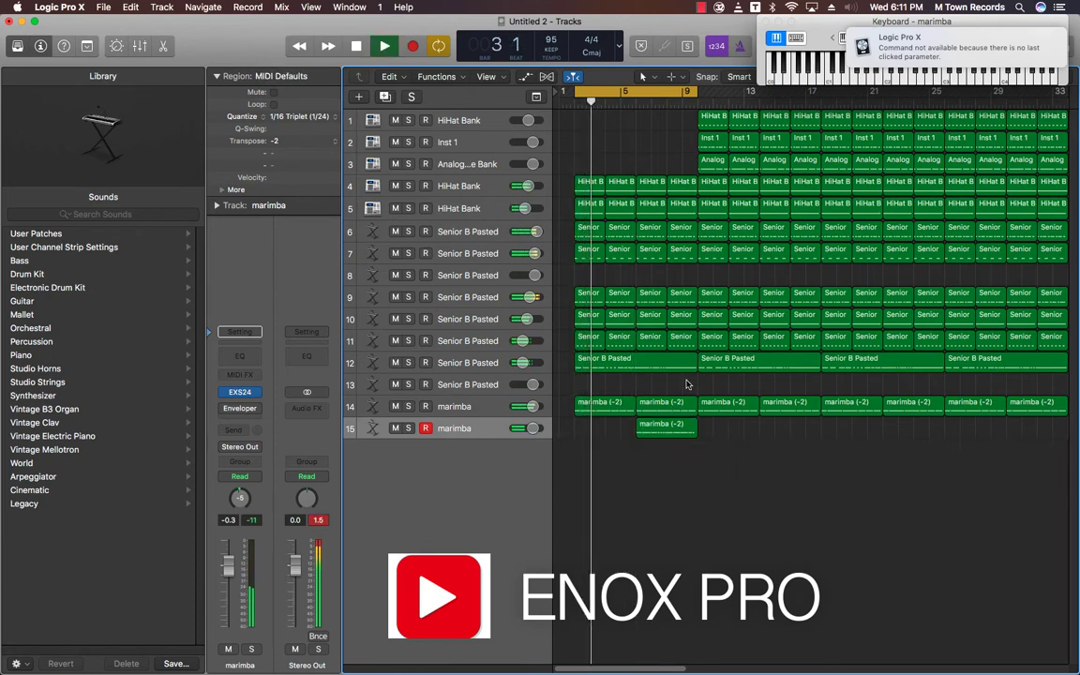
Duplicate track 15 and load the Factory Hawaiian Ukelele instrument into the new track 16's EXS24.
{"action": "left_click", "coordinate": [384, 96]}
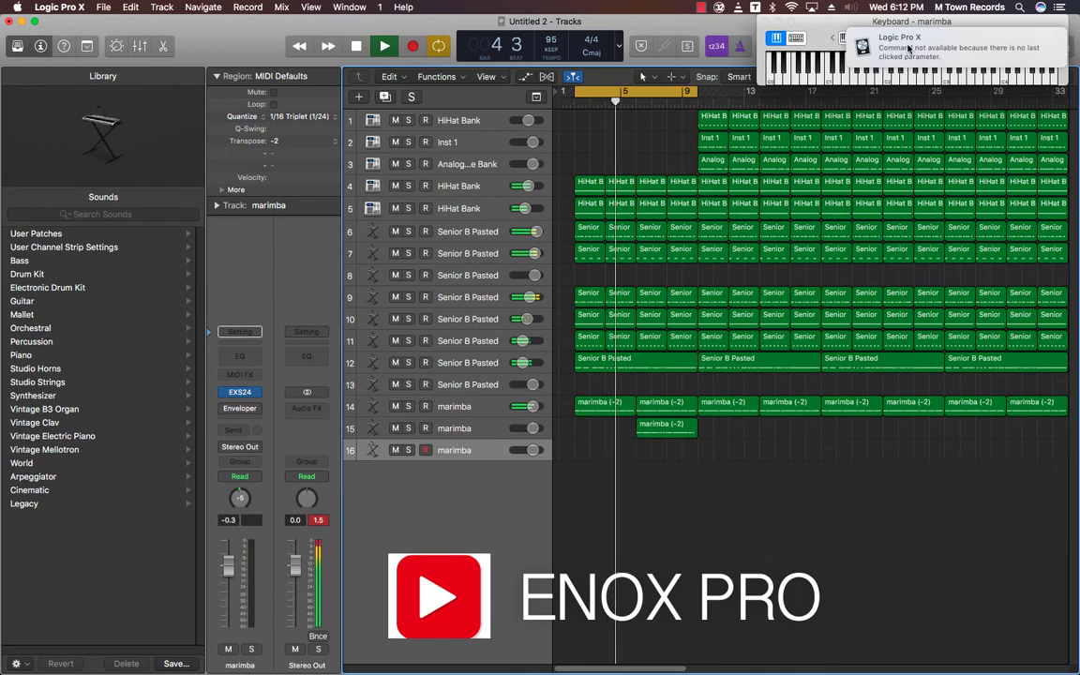
{"action": "left_click", "coordinate": [812, 58]}
{"action": "left_click", "coordinate": [635, 235]}
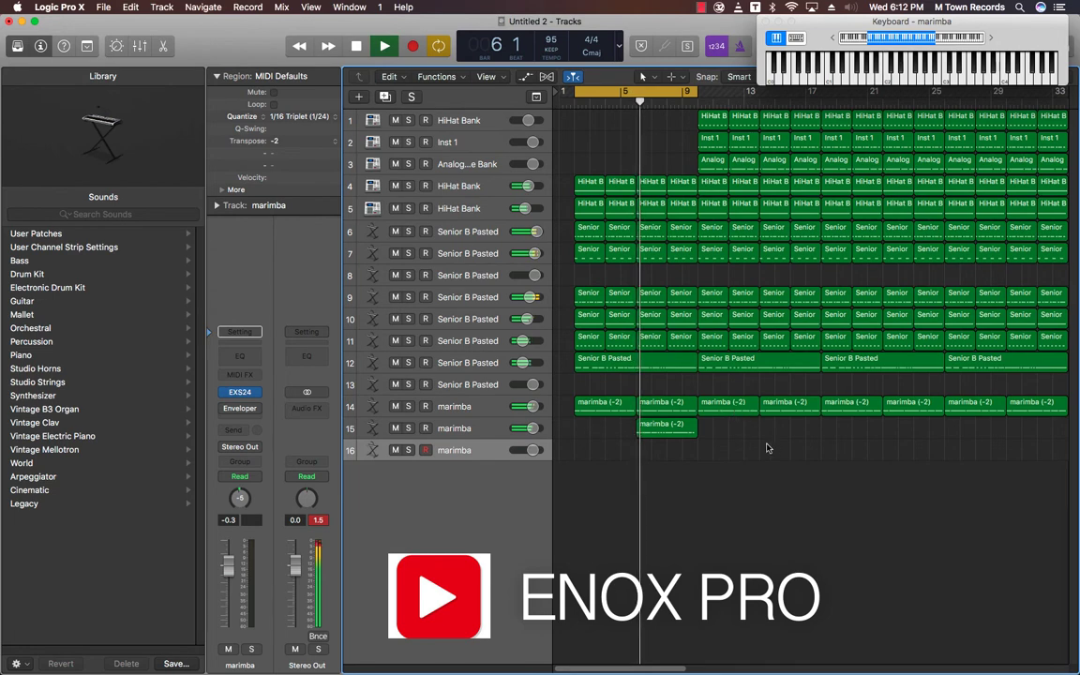
{"action": "key", "text": "super+Left"}
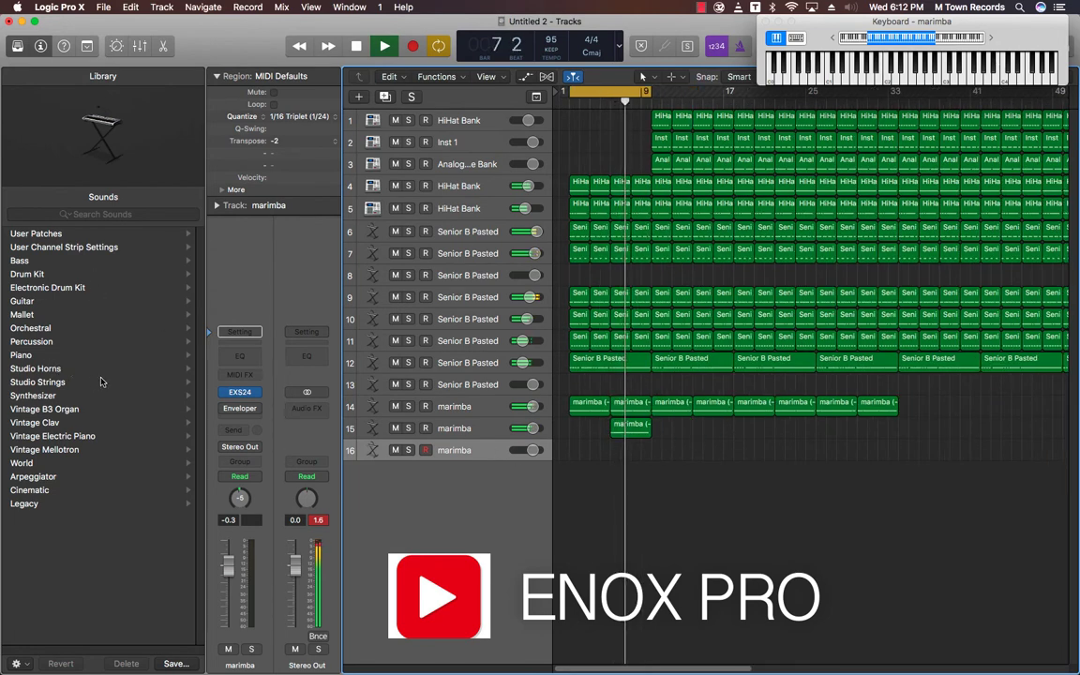
{"action": "left_click", "coordinate": [60, 302]}
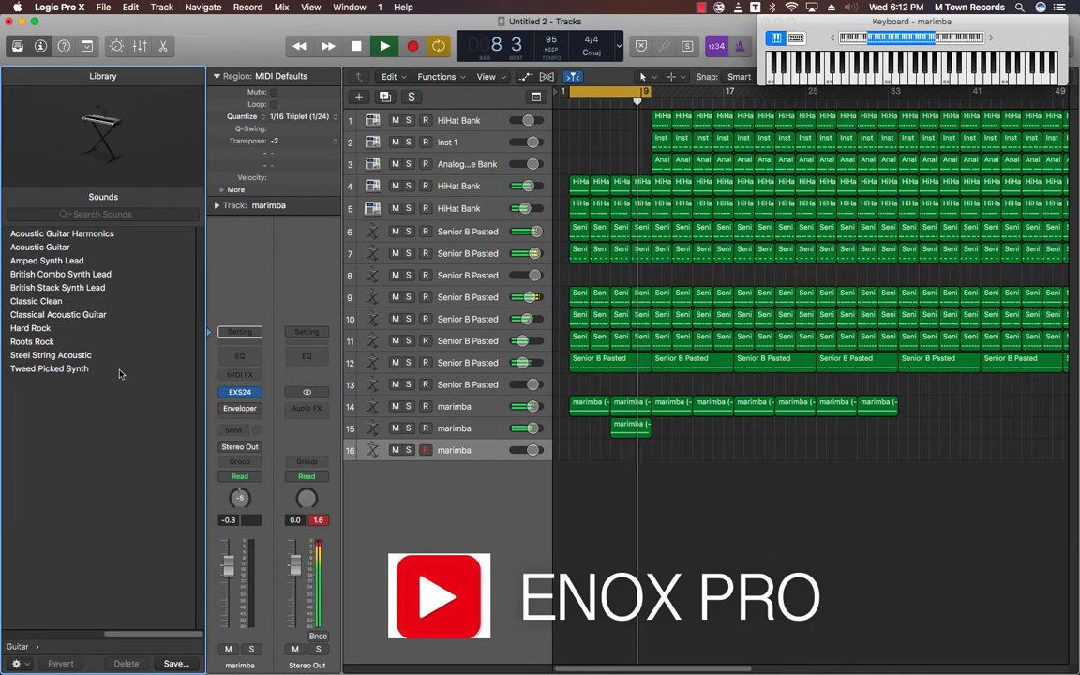
{"action": "left_click", "coordinate": [214, 392]}
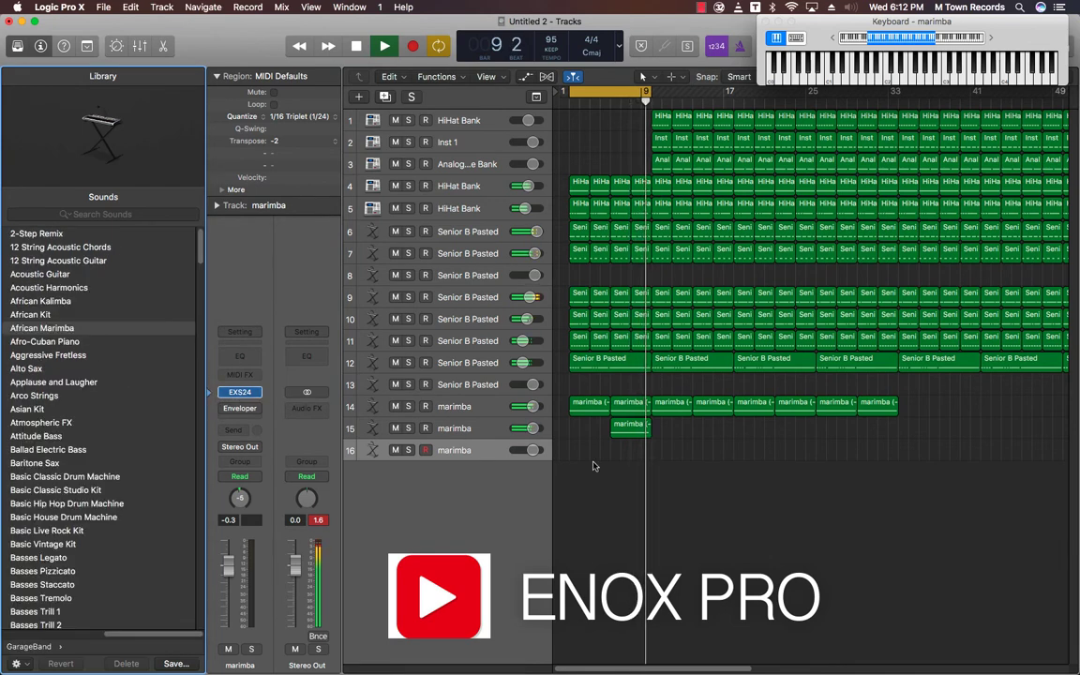
{"action": "key", "text": "space"}
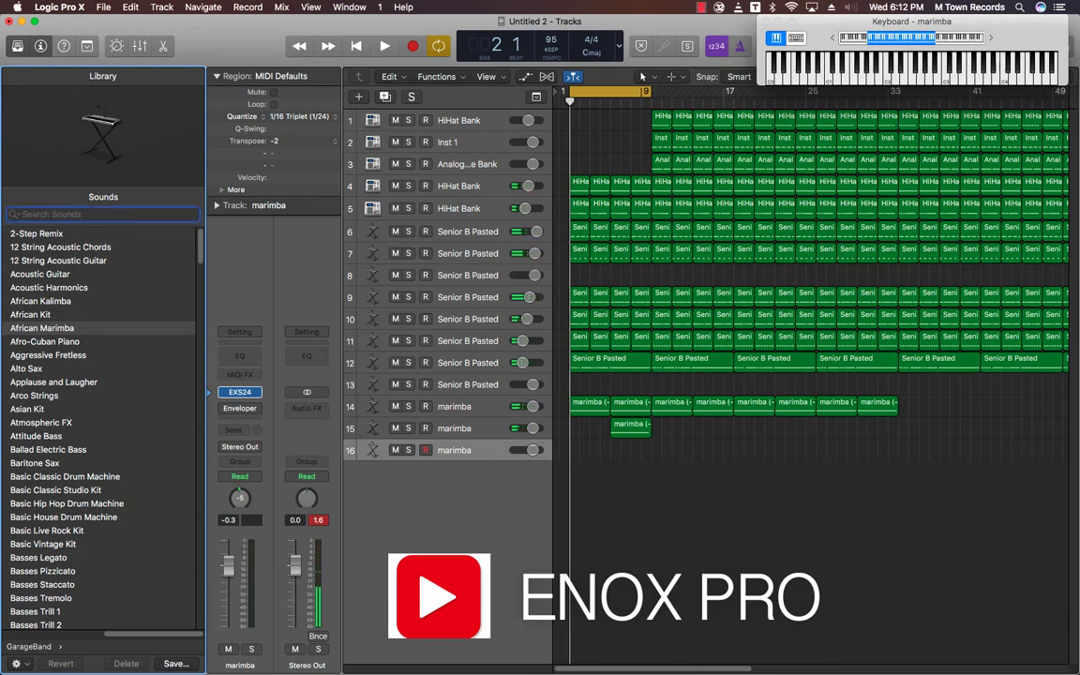
{"action": "type", "text": "ukelel"}
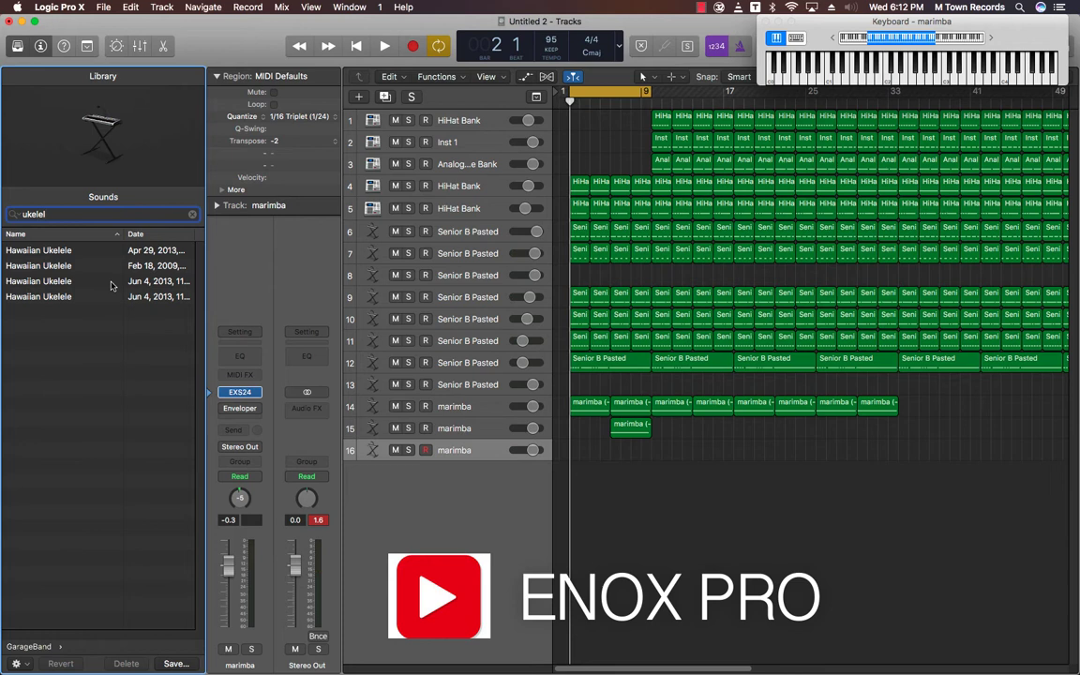
{"action": "left_click", "coordinate": [73, 279]}
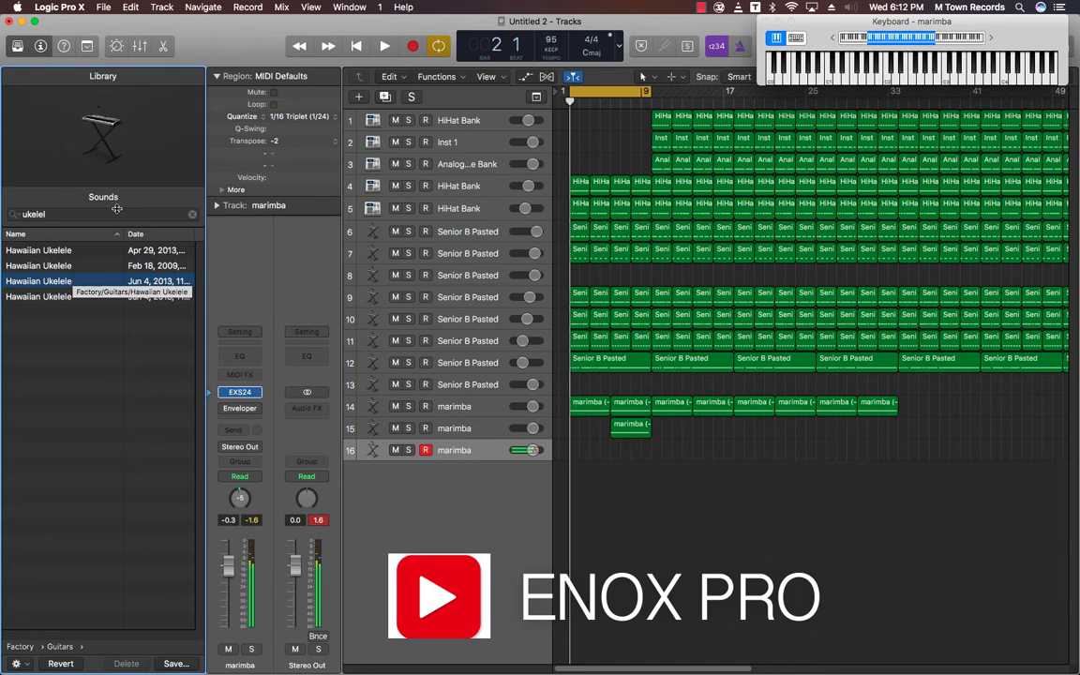
Set the cycle range from bar 9 to past bar 49 and capture a ukelele performance on track 16 at bar 10.
{"action": "left_click_drag", "start_coordinate": [641, 94], "coordinate": [643, 93]}
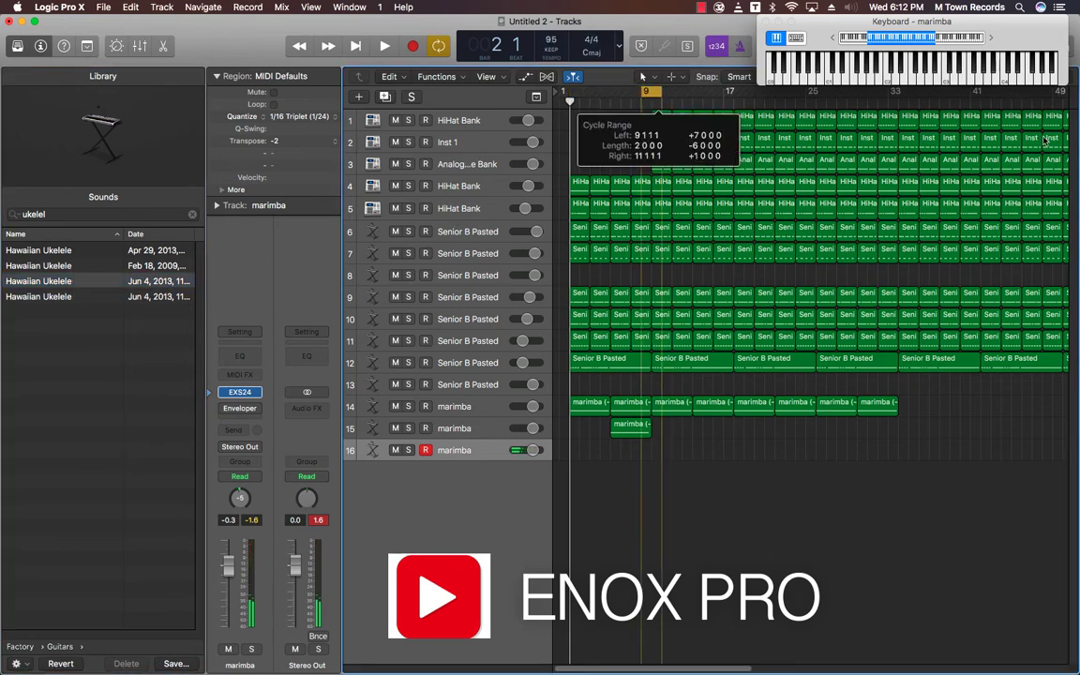
{"action": "key", "text": "space"}
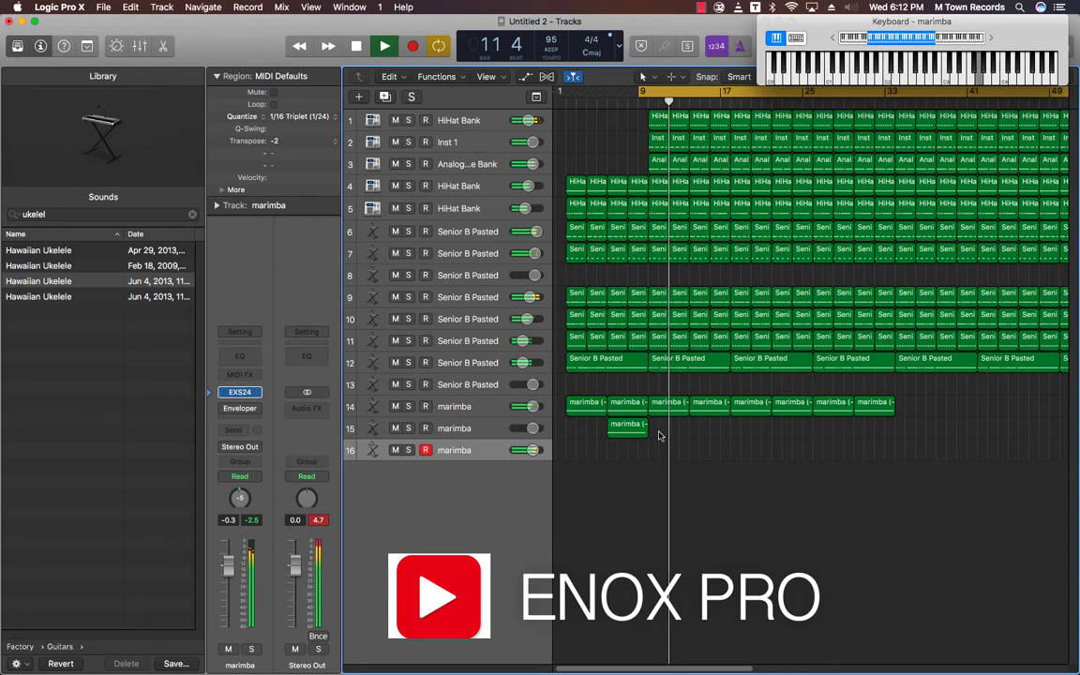
{"action": "key", "text": "space"}
{"action": "key", "text": "space"}
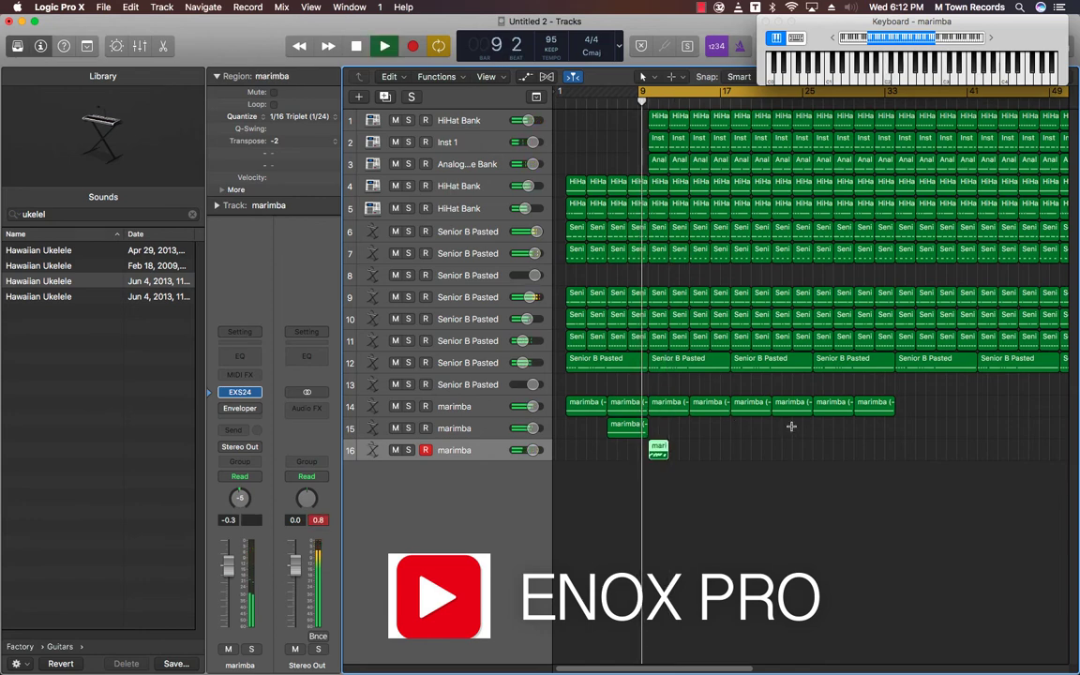
Repeat the ukelele region on track 16 with three copies and set the track's volume to -5.5 dB.
{"action": "key", "text": "super+r"}
{"action": "type", "text": "3"}
{"action": "key", "text": "Return"}
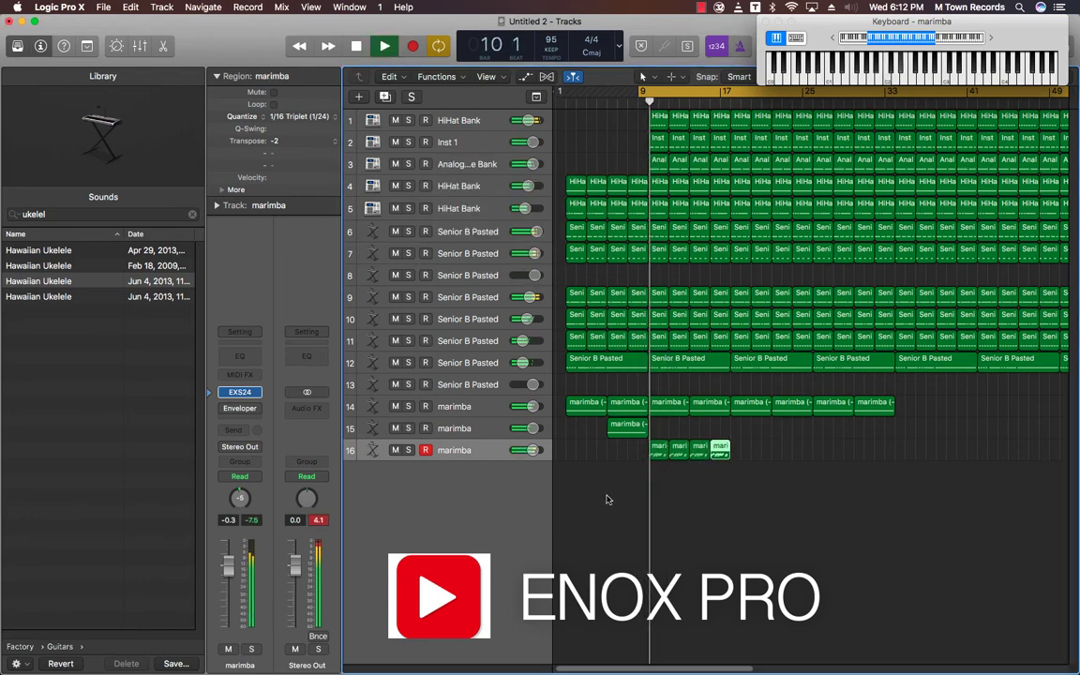
{"action": "left_click_drag", "start_coordinate": [532, 450], "coordinate": [525, 450]}
Repeat the four ukelele regions with three copies and delete the last four, so they end at bar 34.
{"action": "left_click_drag", "start_coordinate": [803, 443], "coordinate": [638, 470]}
{"action": "key", "text": "super+r"}
{"action": "key", "text": "Return"}
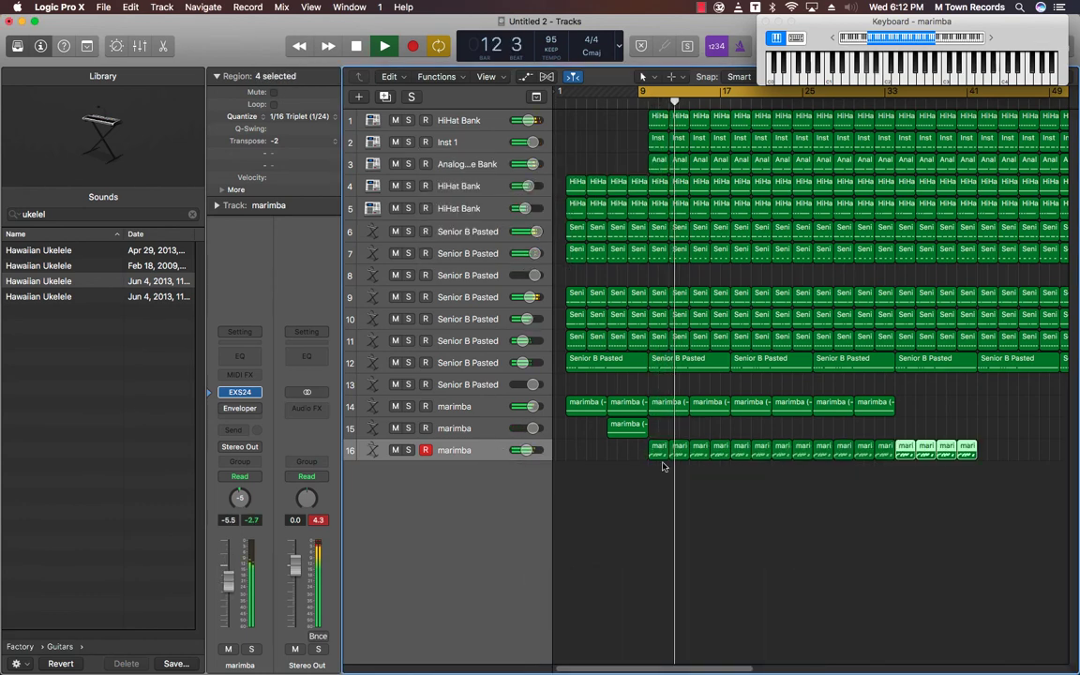
{"action": "left_click", "coordinate": [945, 491]}
{"action": "left_click_drag", "start_coordinate": [1000, 506], "coordinate": [902, 411]}
{"action": "key", "text": "Delete"}
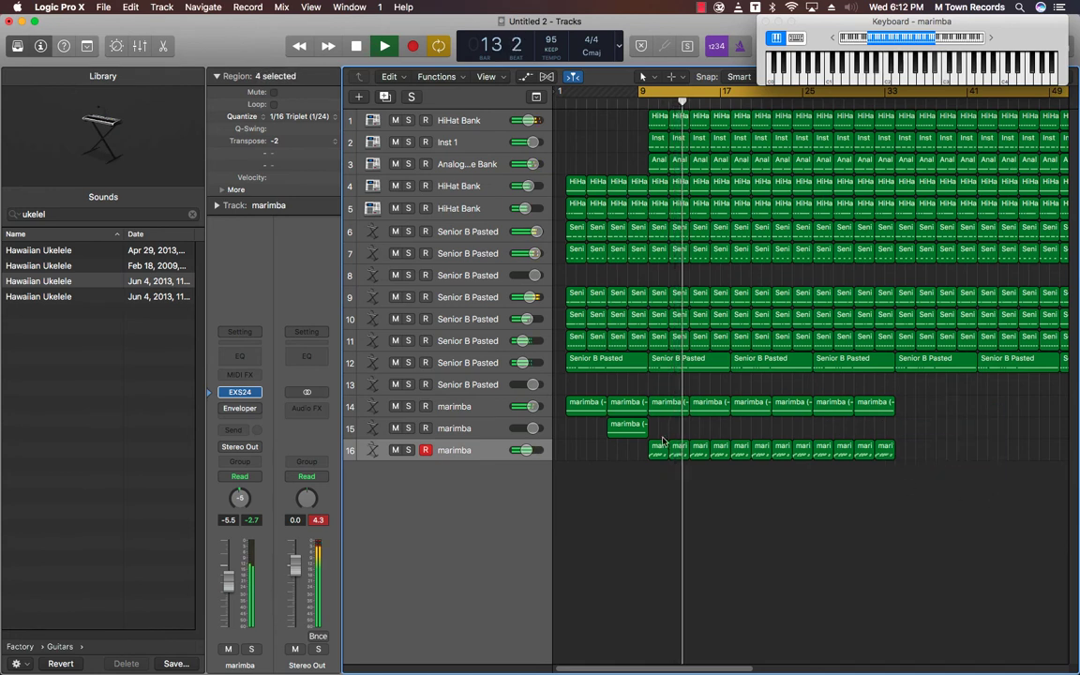
Copy the second marimba region on track 15 to bars 14, 22 and 30.
{"action": "left_click_drag", "start_coordinate": [640, 425], "coordinate": [871, 429]}
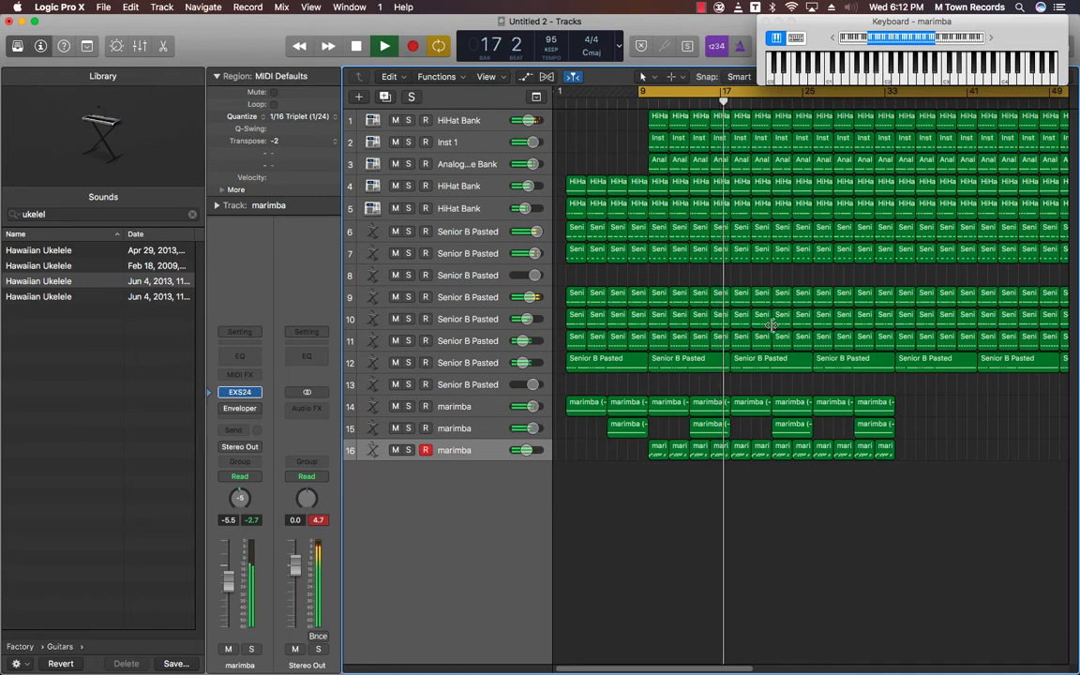
{"action": "left_click", "coordinate": [669, 281]}
Duplicate track 12, search the sound library for "heavy", and load Studio Heavy Kit (May 6, 2020) on the new track 13.
{"action": "left_click", "coordinate": [488, 365]}
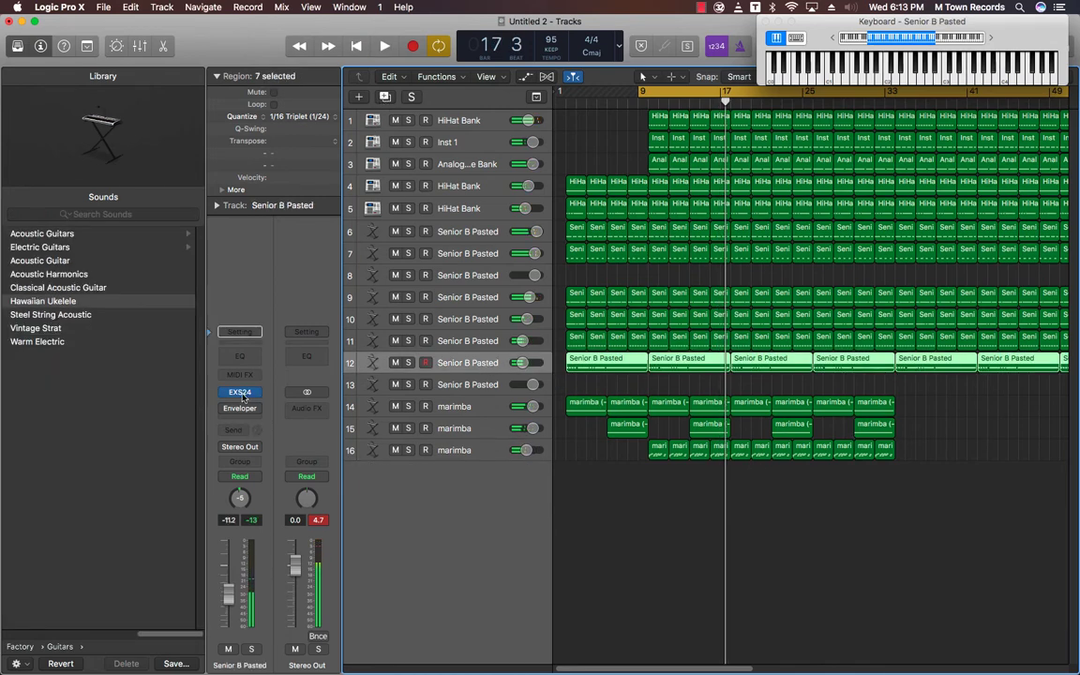
{"action": "key", "text": "super+d"}
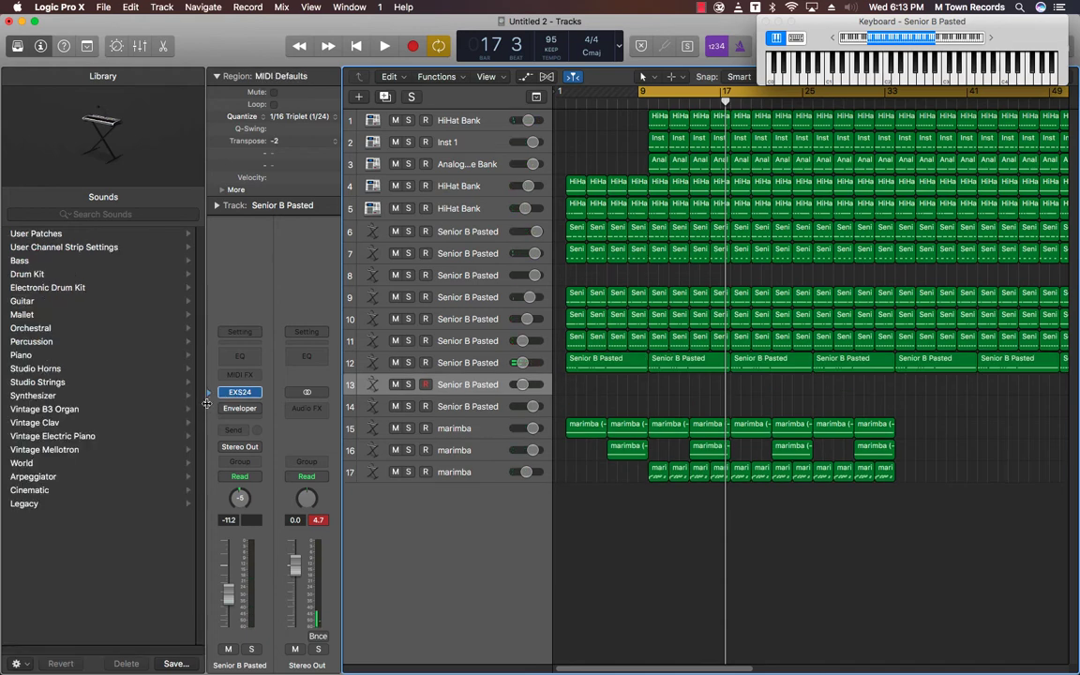
{"action": "left_click", "coordinate": [218, 395]}
{"action": "left_click", "coordinate": [89, 215]}
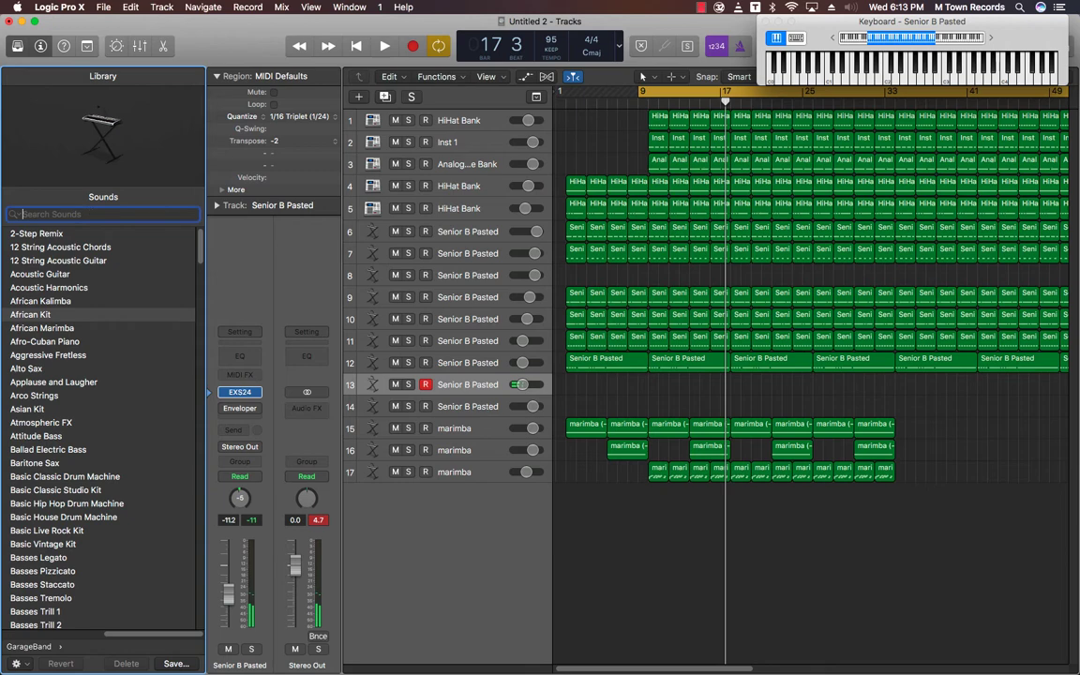
{"action": "type", "text": "heav"}
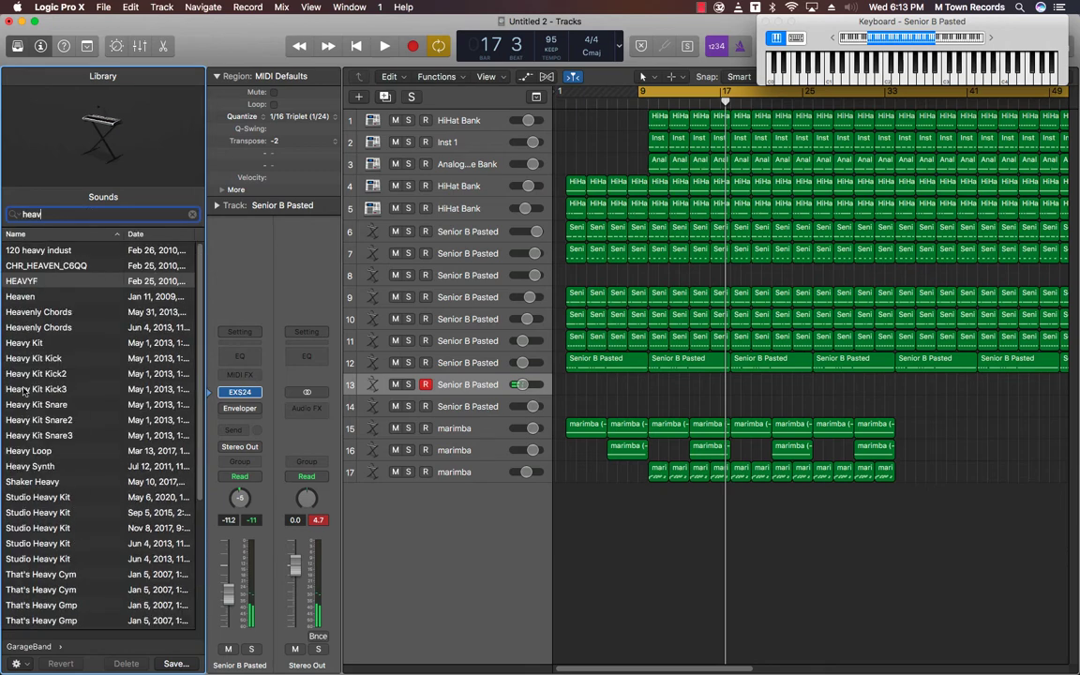
{"action": "type", "text": "y"}
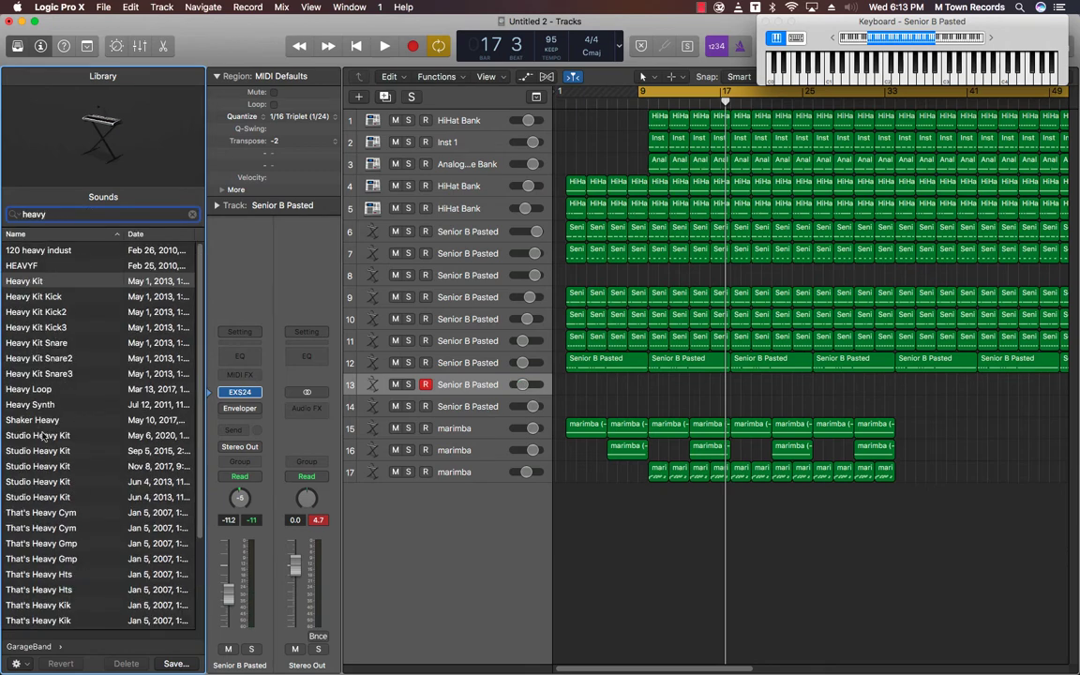
{"action": "scroll", "coordinate": [43, 436], "scroll_direction": "down", "scroll_amount": 5}
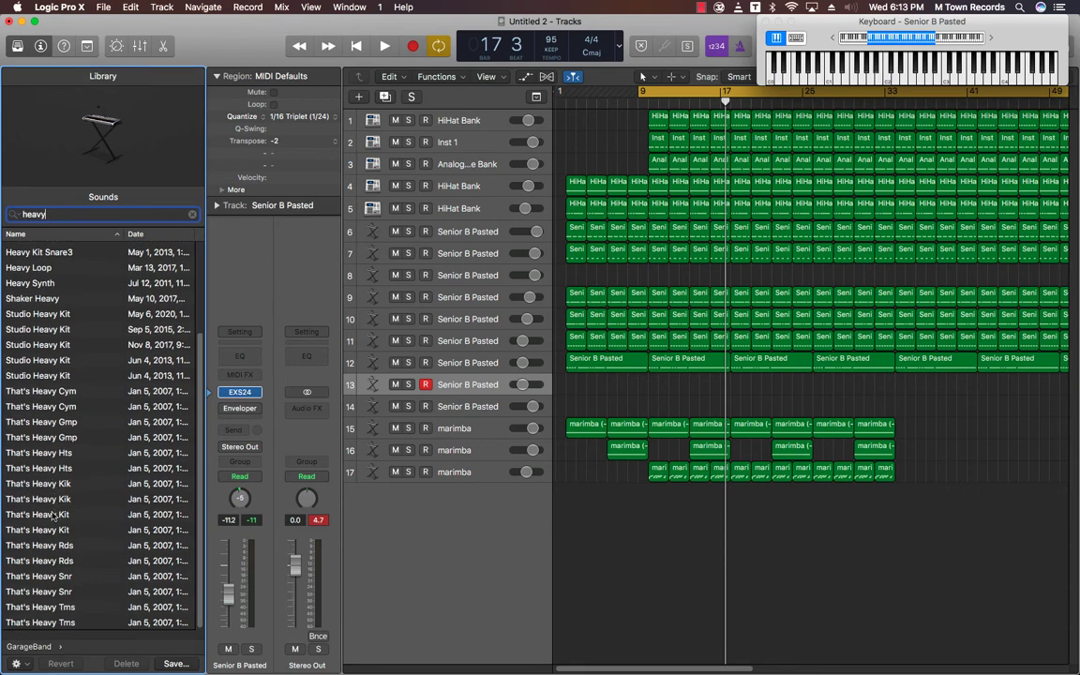
{"action": "scroll", "coordinate": [54, 514], "scroll_direction": "up", "scroll_amount": 5}
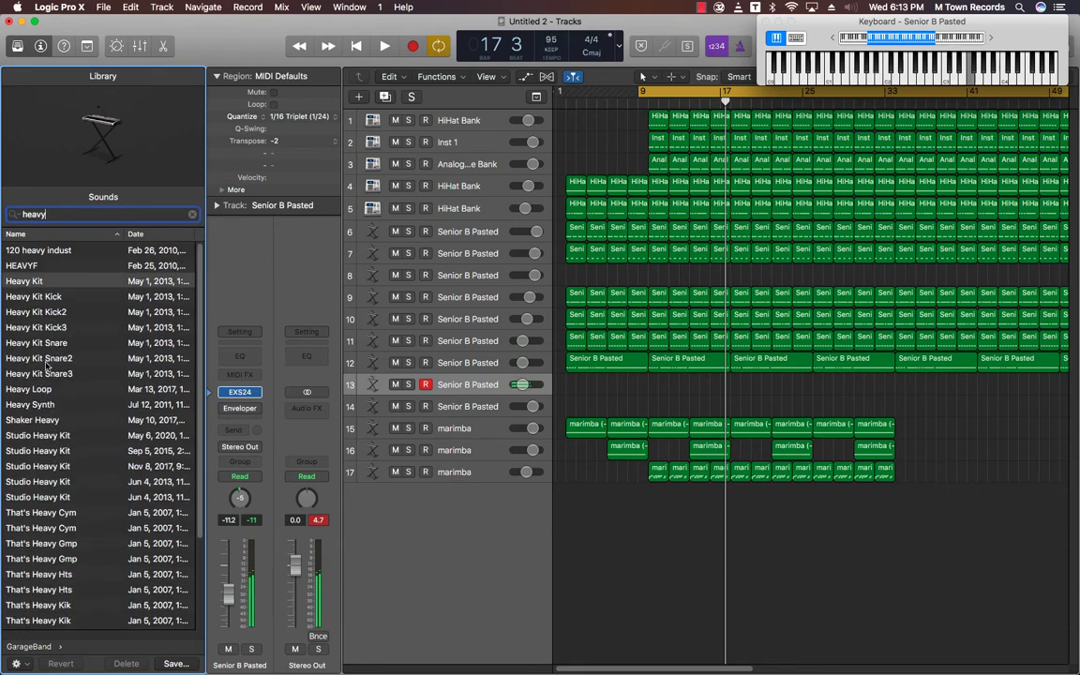
{"action": "scroll", "coordinate": [56, 366], "scroll_direction": "down", "scroll_amount": 1}
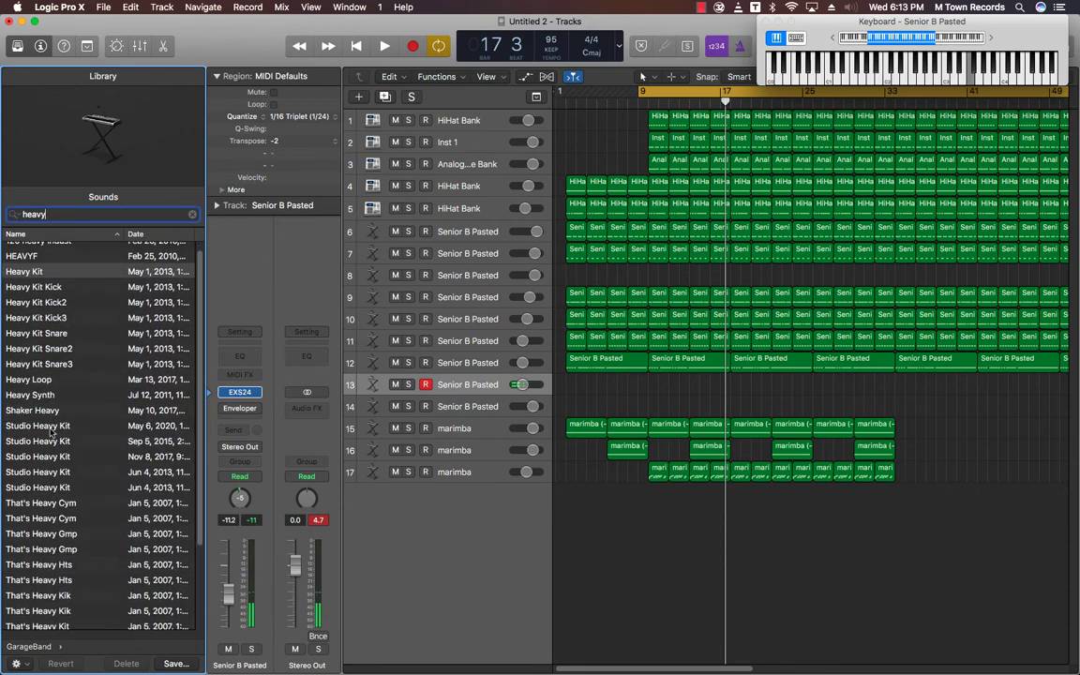
{"action": "left_click", "coordinate": [38, 426]}
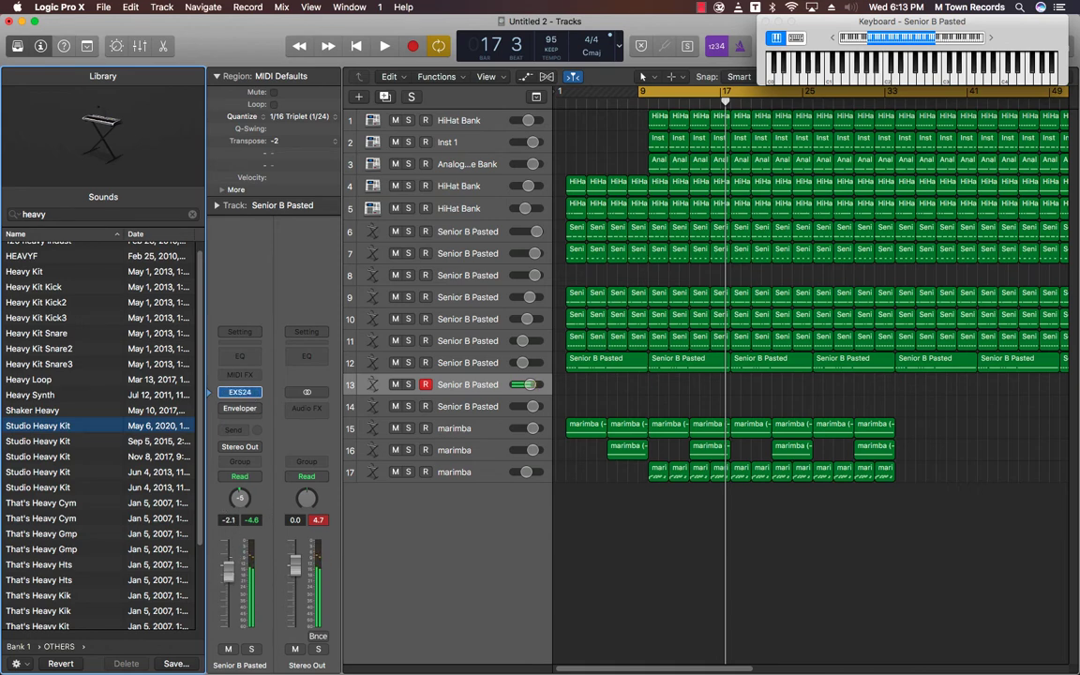
Raise track 13's volume to 6.0 dB and capture a Studio Heavy Kit performance at bar 9.
{"action": "left_click_drag", "start_coordinate": [228, 569], "coordinate": [228, 542]}
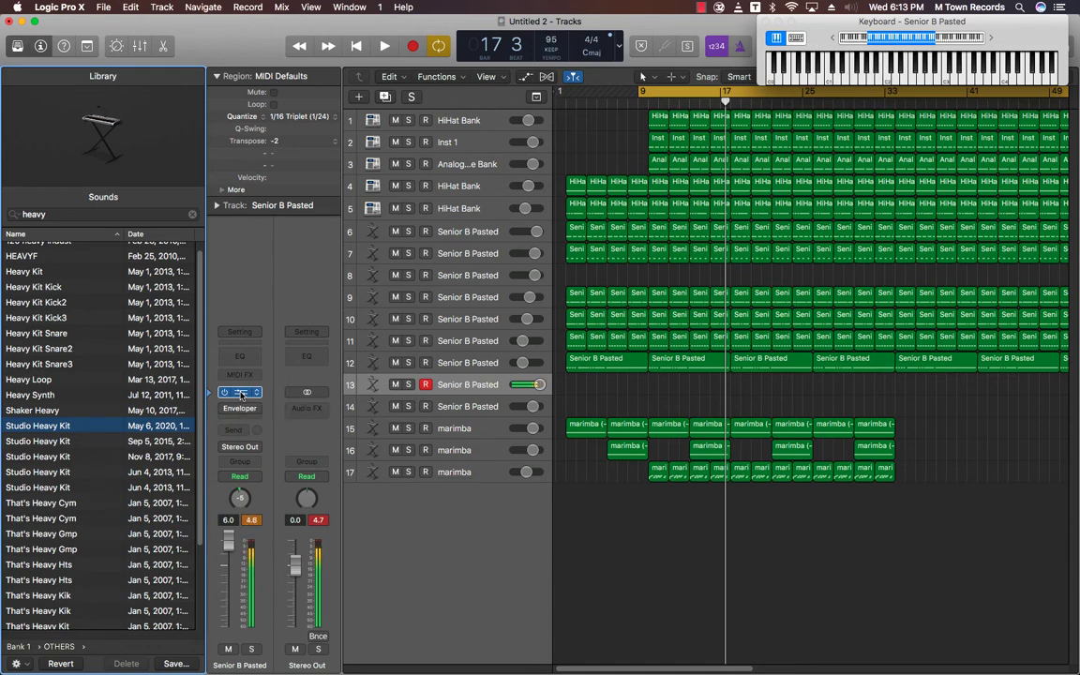
{"action": "key", "text": "space"}
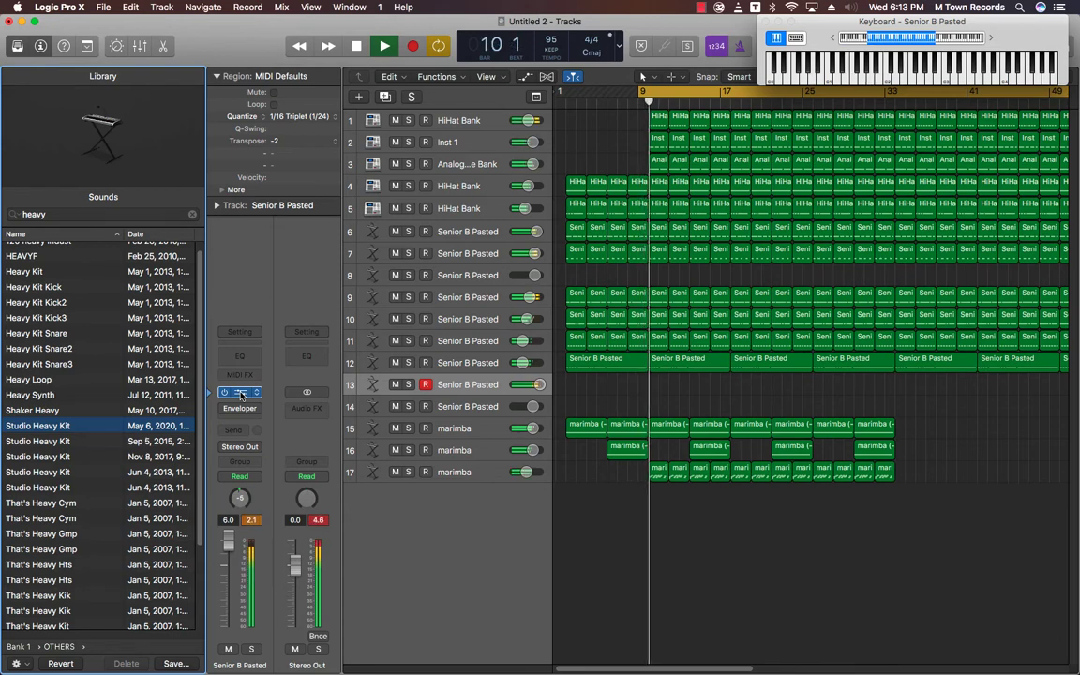
{"action": "key", "text": "space"}
{"action": "key", "text": "space"}
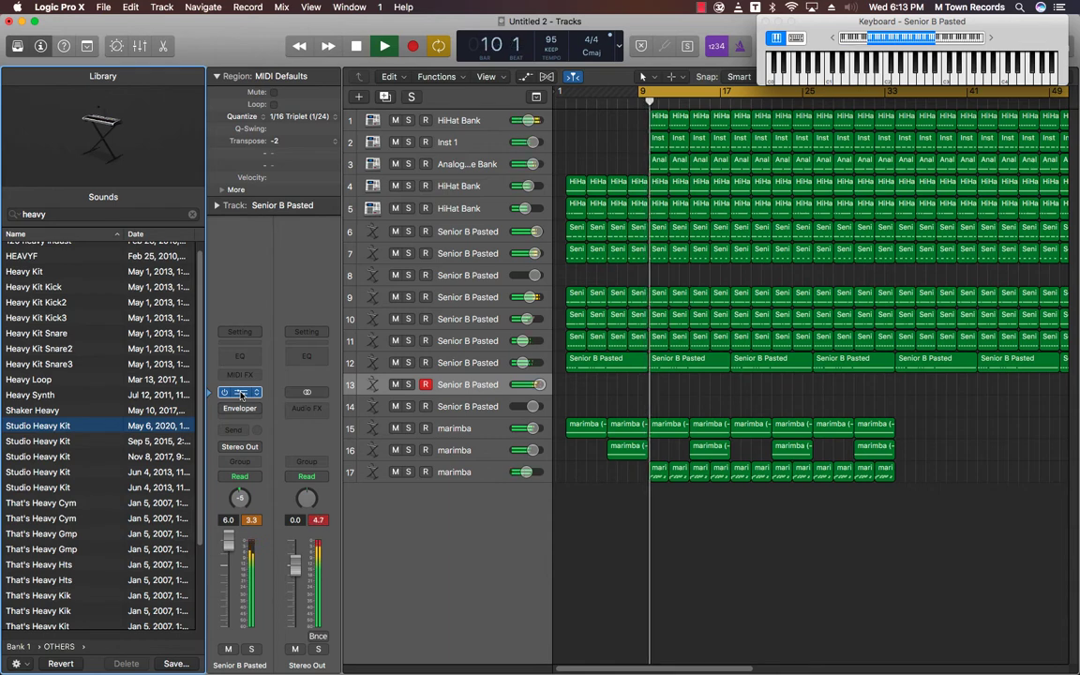
{"action": "key", "text": "super+v"}
{"action": "key", "text": "space"}
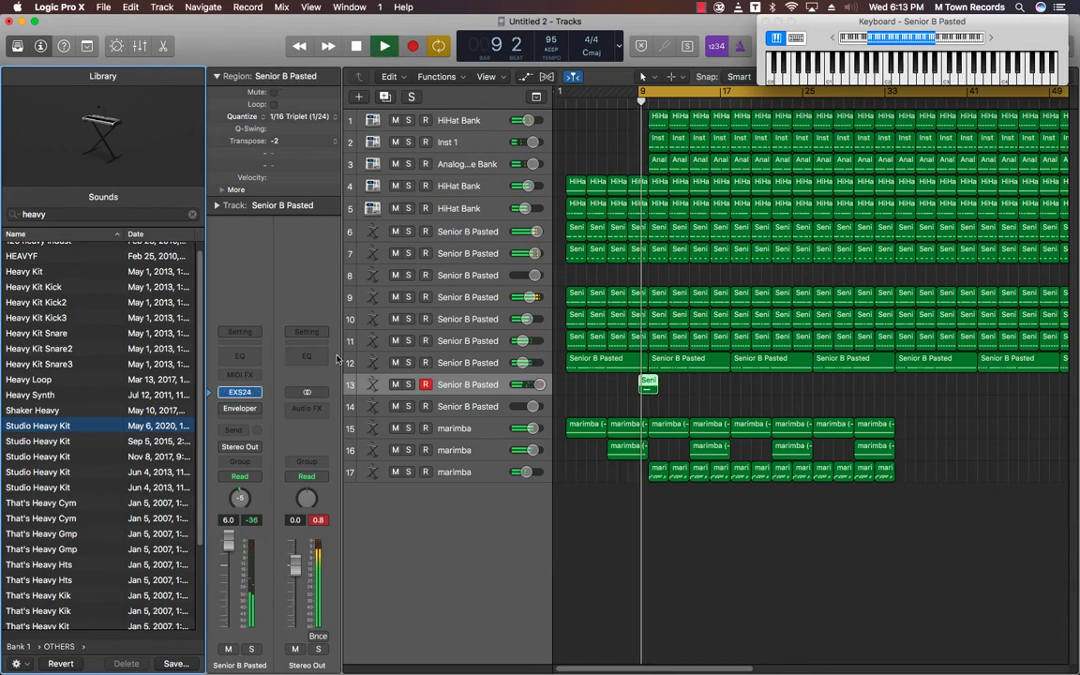
Set the Tune of track 13's EXS24 instrument to +2 while the project plays.
{"action": "key", "text": "space"}
{"action": "left_click", "coordinate": [240, 393]}
{"action": "key", "text": "space"}
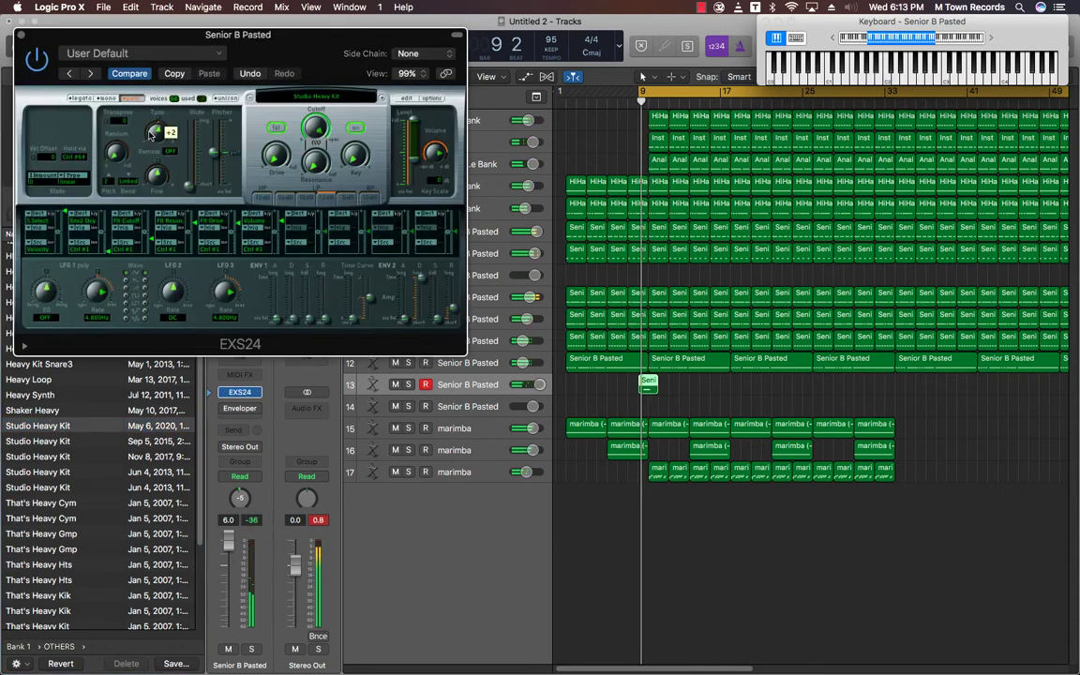
{"action": "left_click", "coordinate": [19, 36]}
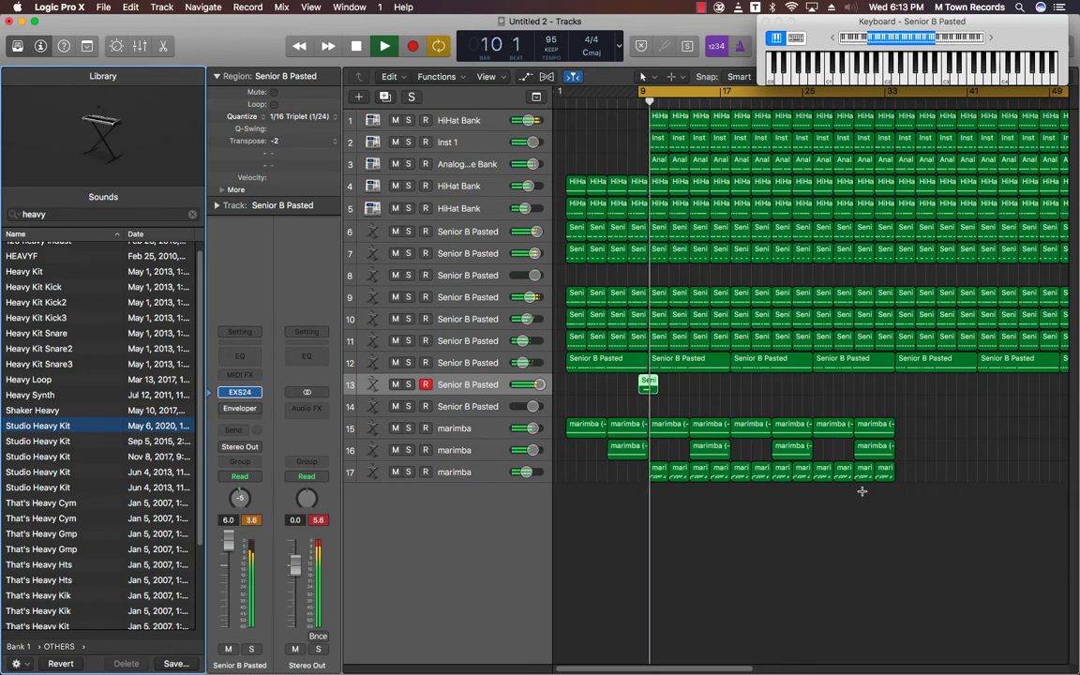
Save the project as a folder in UG City > Urban City > OPEN, named with the artist's name and the title "Akalulu".
{"action": "key", "text": "super+s"}
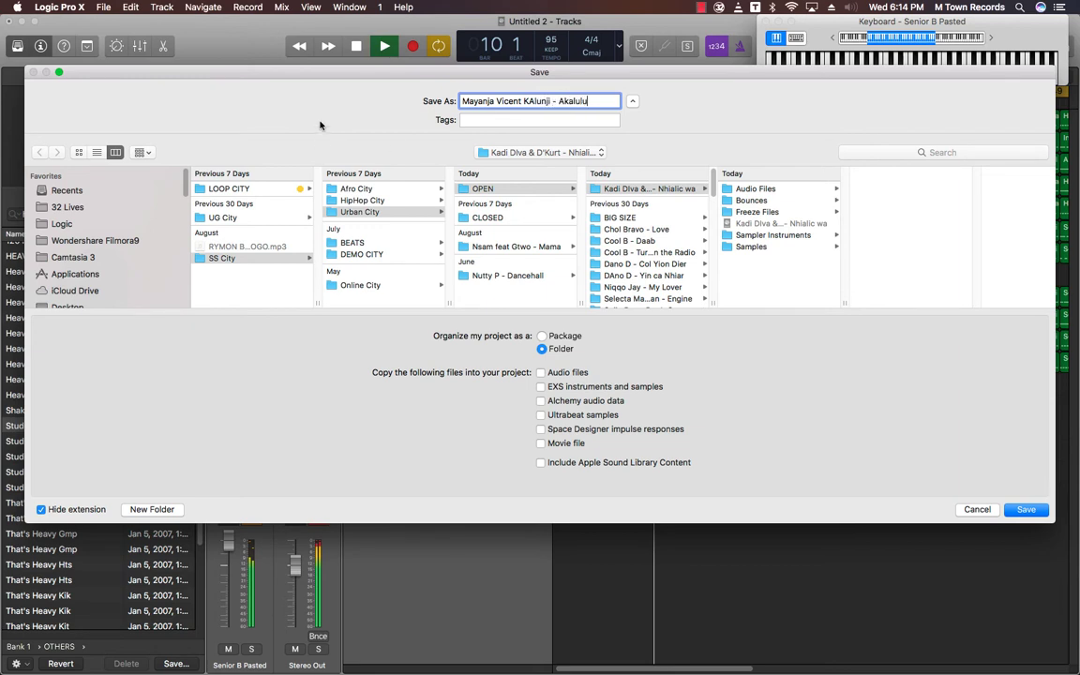
{"action": "left_click", "coordinate": [224, 219]}
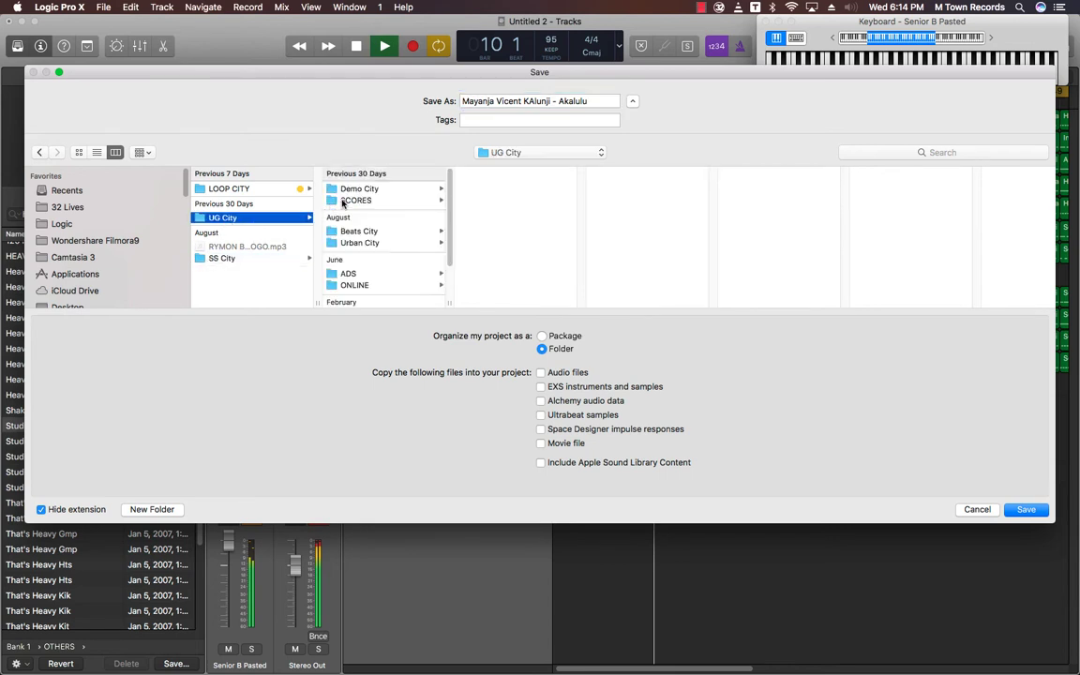
{"action": "left_click", "coordinate": [369, 244]}
{"action": "left_click", "coordinate": [480, 218]}
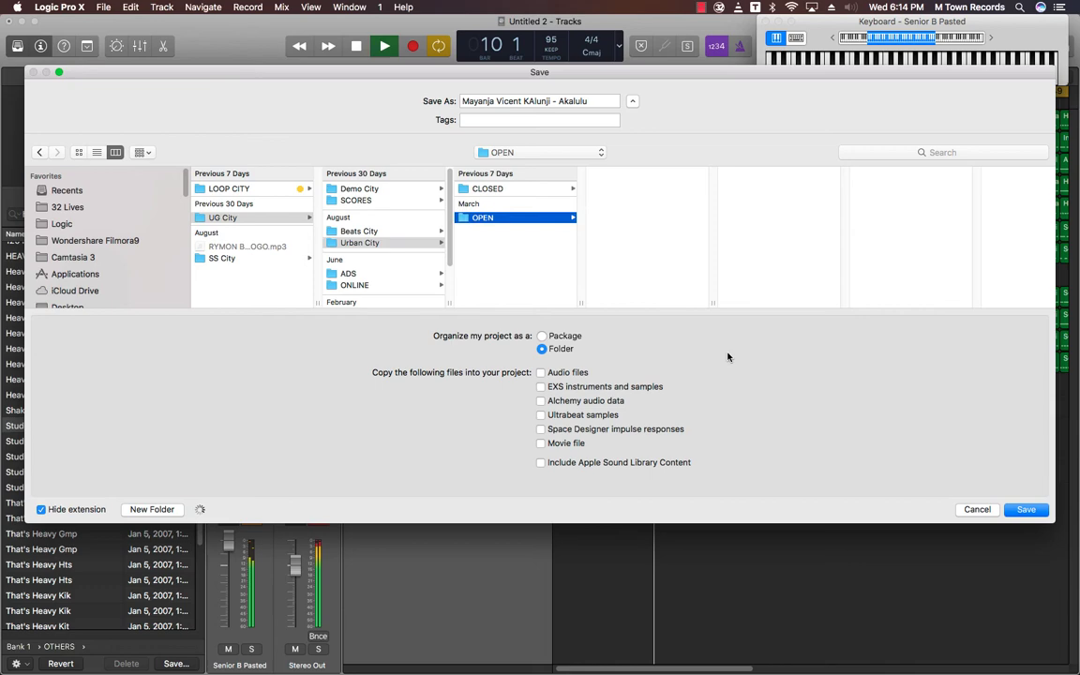
{"action": "left_click", "coordinate": [1029, 509]}
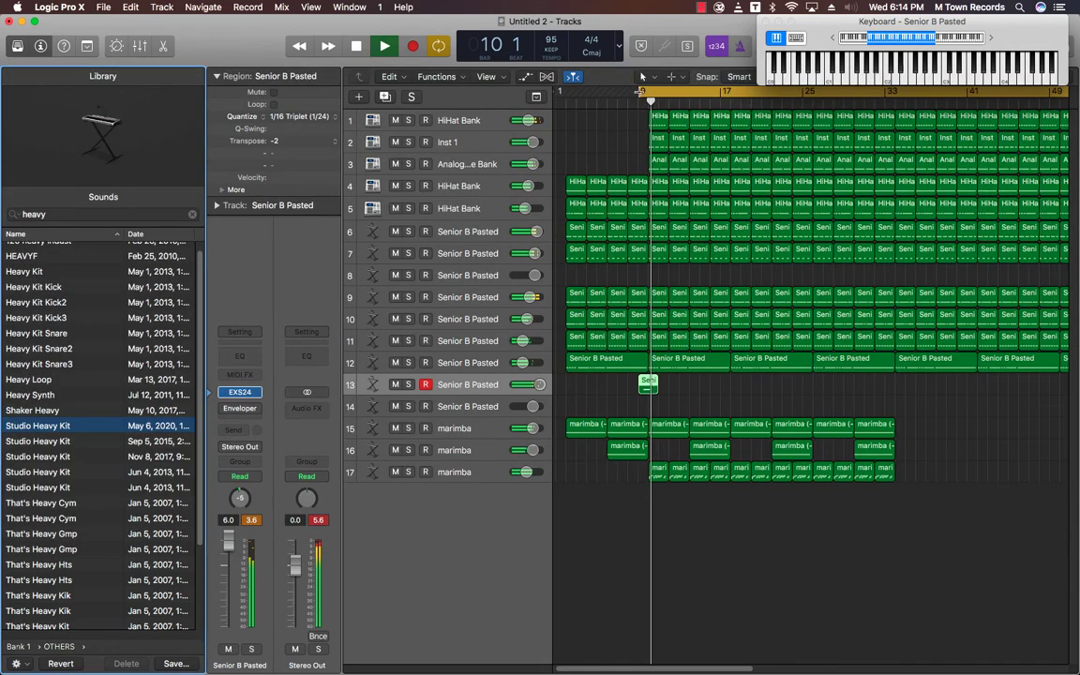
Extend the start of the cycle range back to bar 2 and duplicate marimba track 16.
{"action": "left_click_drag", "start_coordinate": [640, 91], "coordinate": [566, 91]}
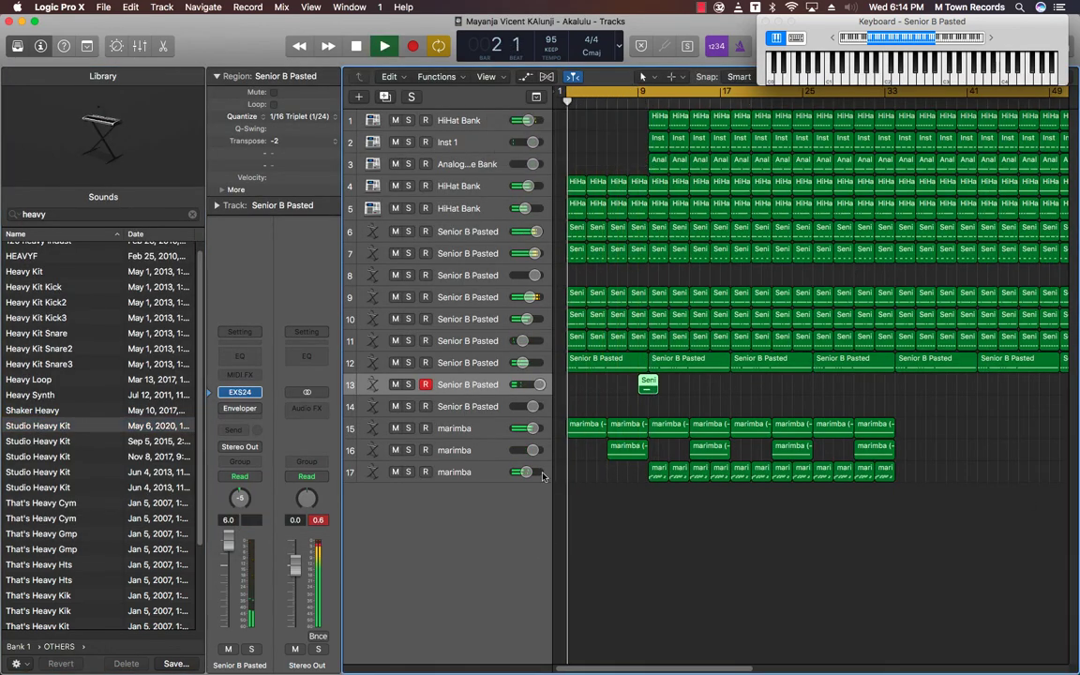
{"action": "left_click", "coordinate": [488, 451]}
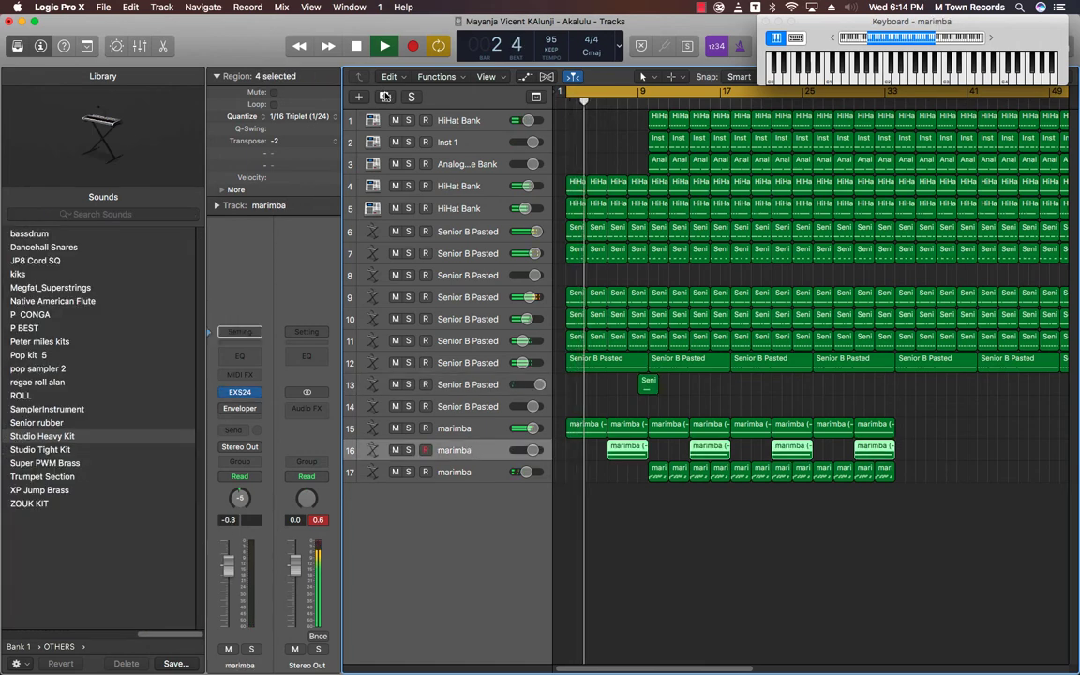
{"action": "left_click", "coordinate": [384, 96]}
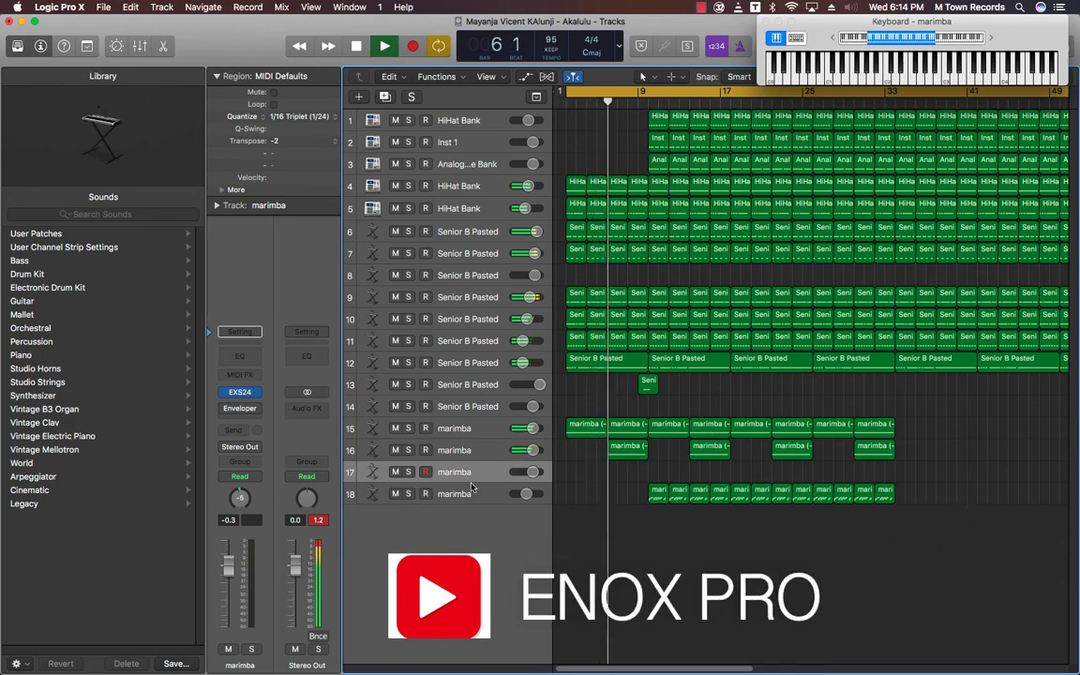
Search the sound library for "chine" and load the first Chinese Erhu Violin sound on track 17.
{"action": "left_click", "coordinate": [240, 391]}
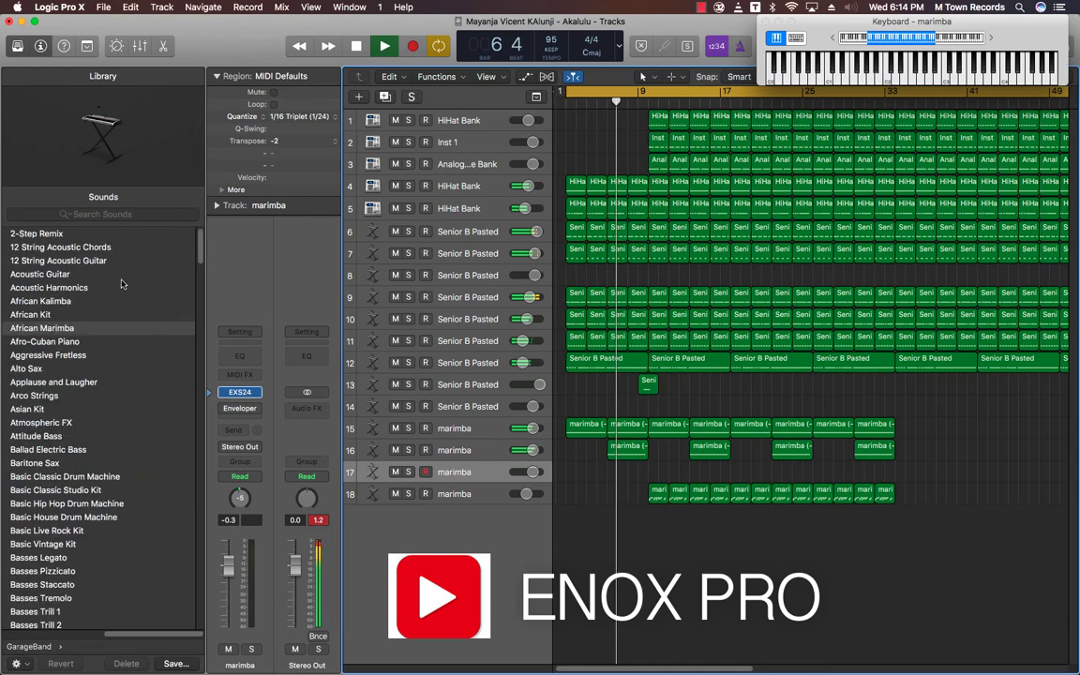
{"action": "key", "text": "super+f"}
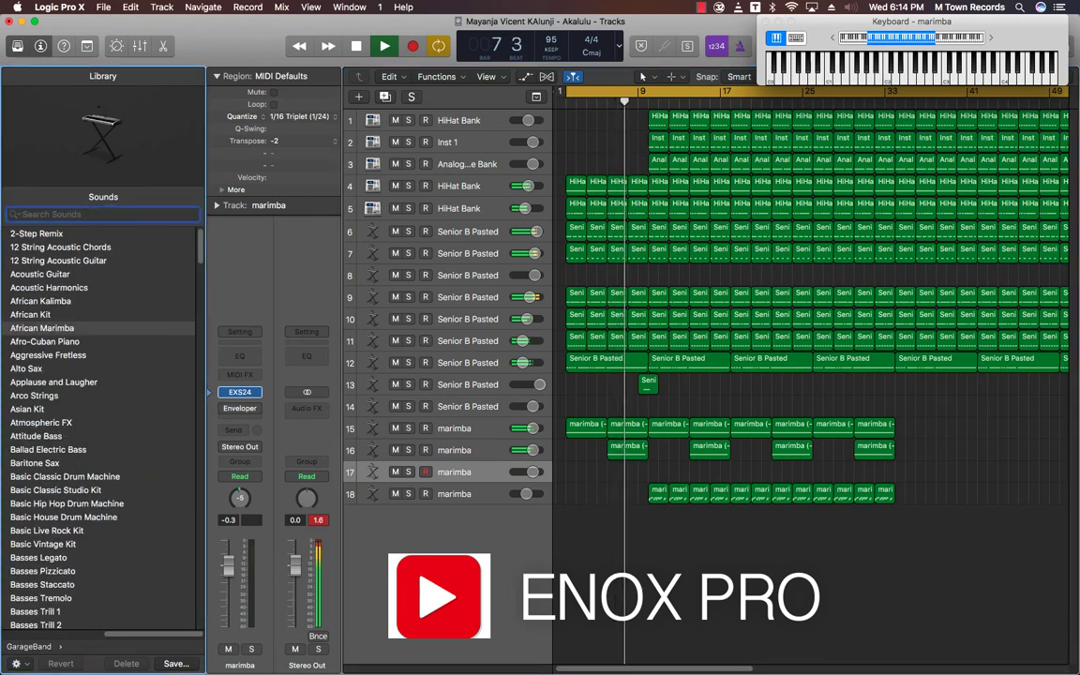
{"action": "type", "text": "chi"}
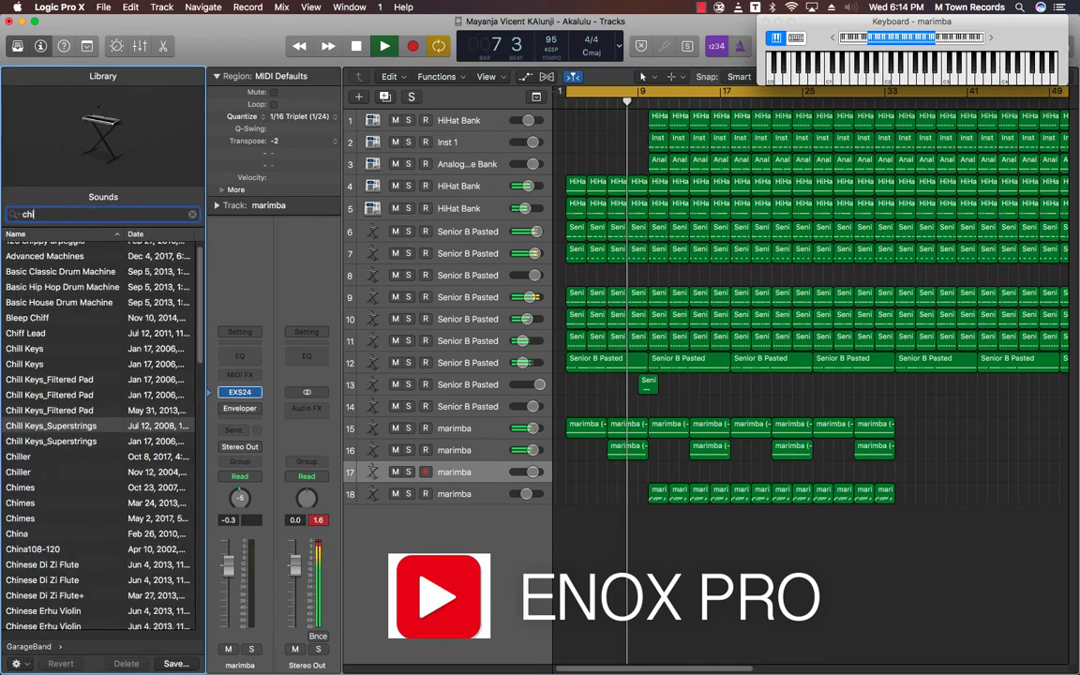
{"action": "type", "text": "ne"}
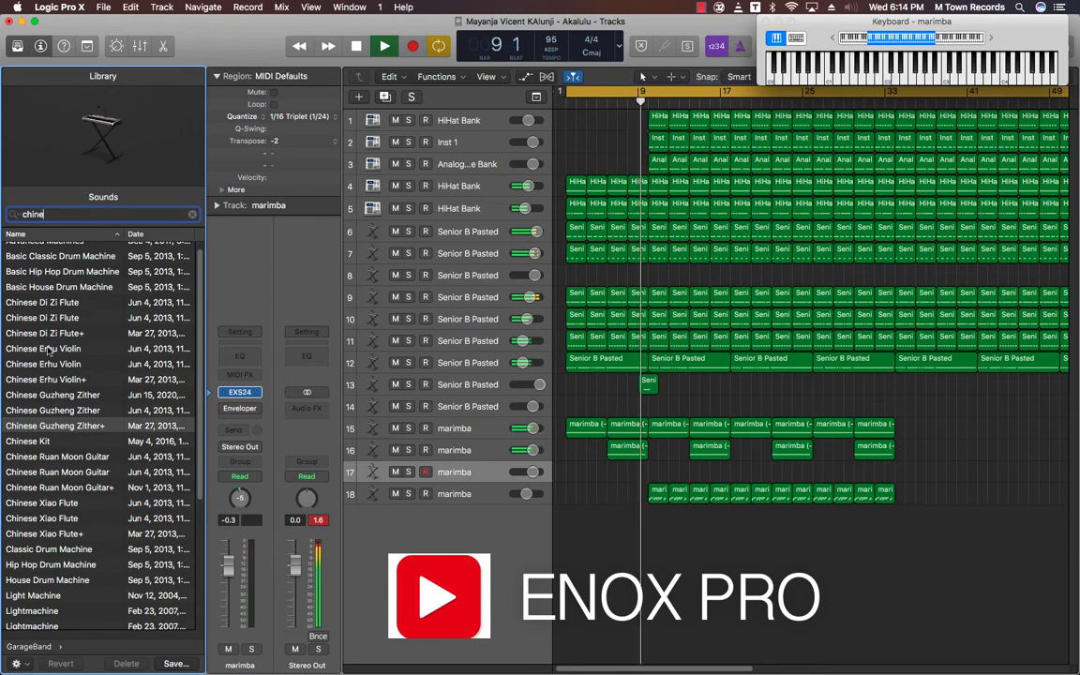
{"action": "left_click", "coordinate": [49, 349]}
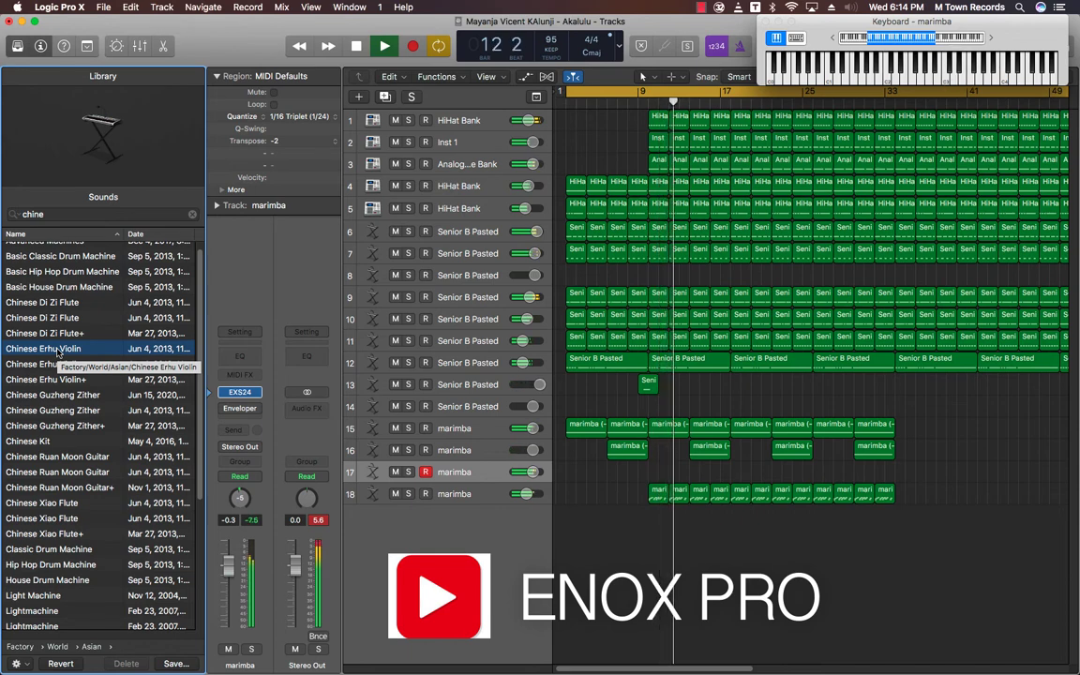
{"action": "key", "text": "space"}
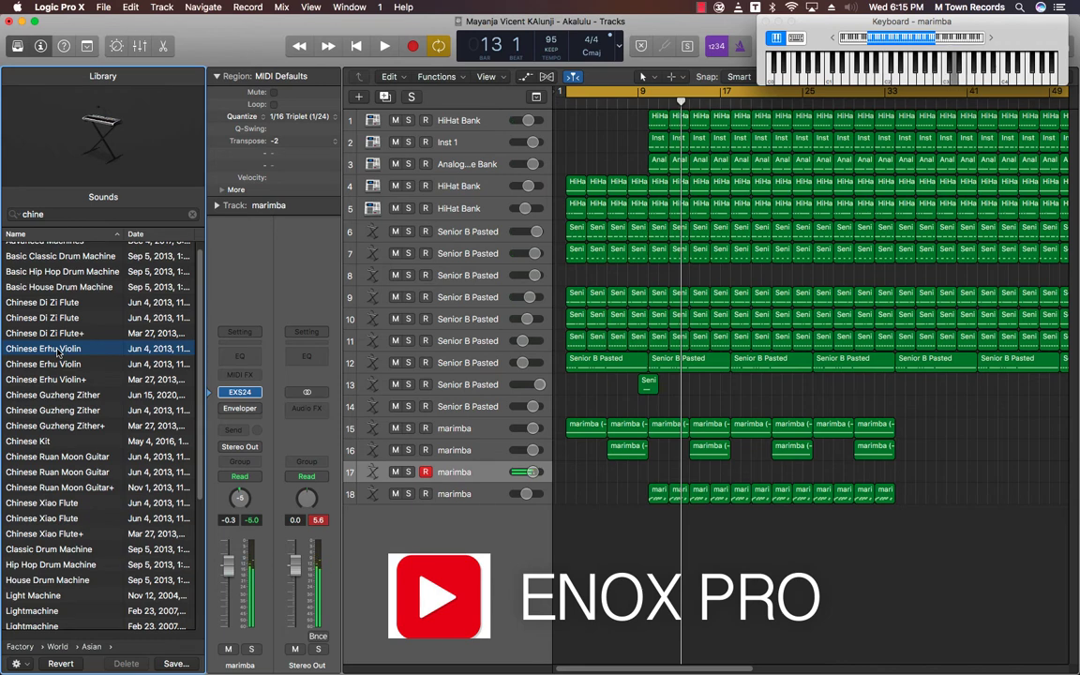
Replace the Enveloper on track 17 with a SilverVerb reverb set to 86% dry and 43% wet.
{"action": "left_click", "coordinate": [255, 410]}
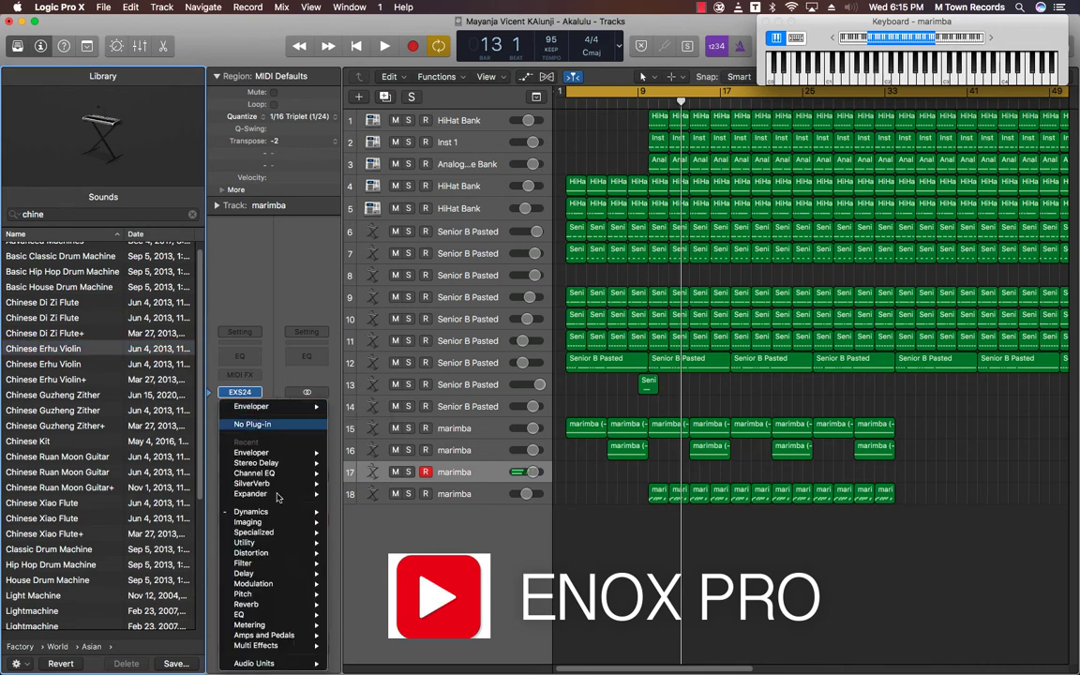
{"action": "mouse_move", "coordinate": [289, 605]}
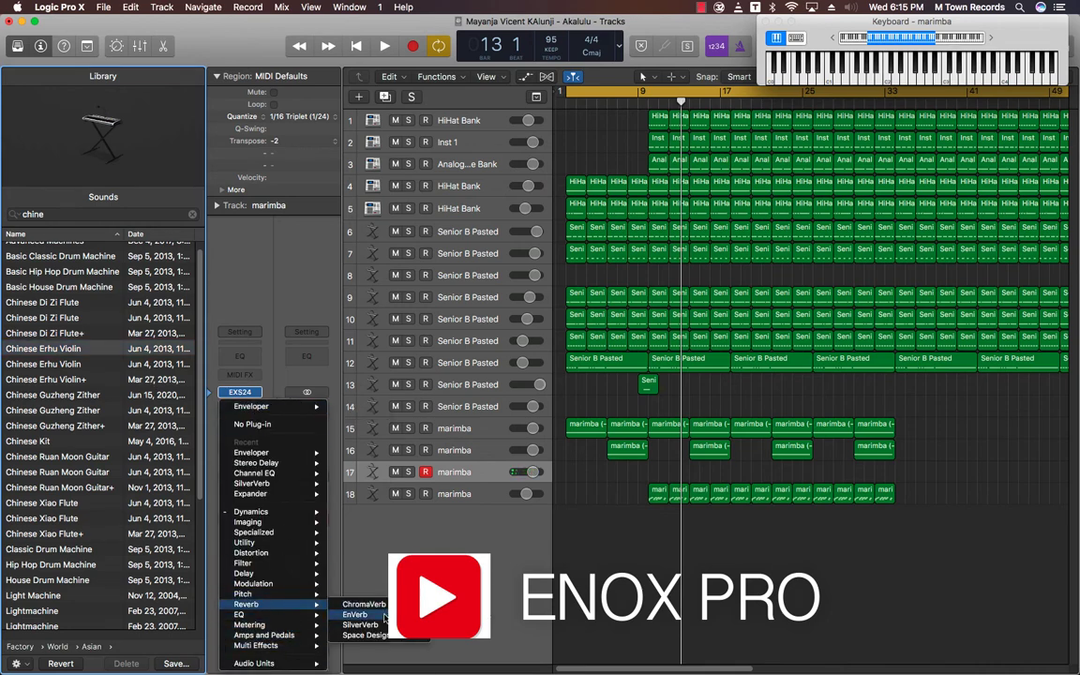
{"action": "left_click", "coordinate": [361, 625]}
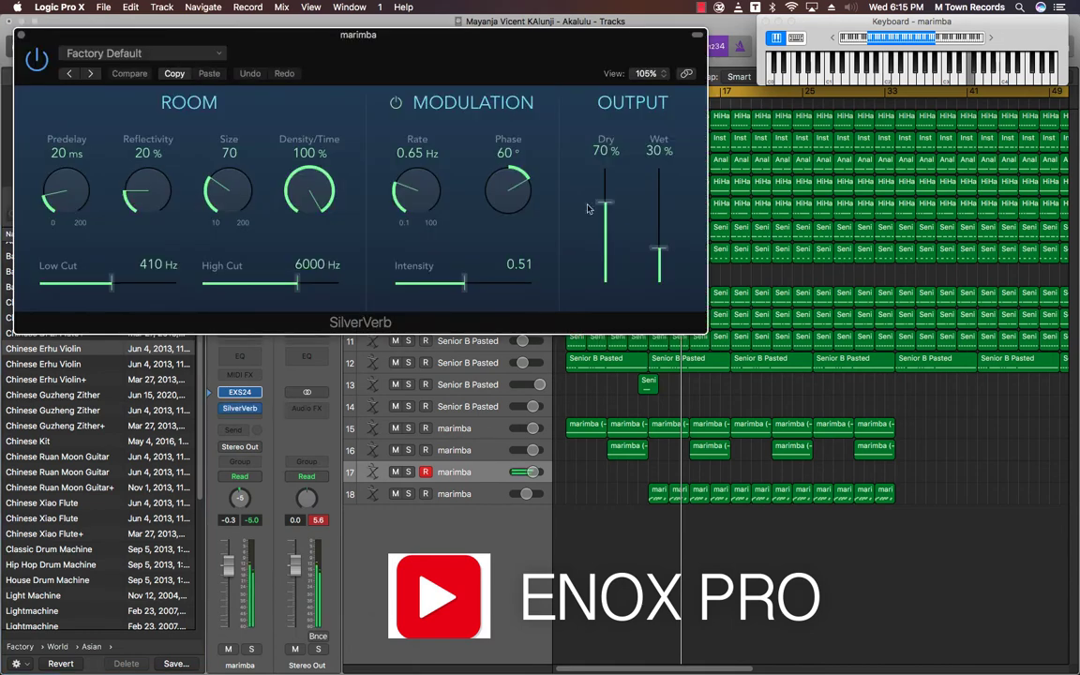
{"action": "left_click_drag", "start_coordinate": [659, 251], "coordinate": [629, 222]}
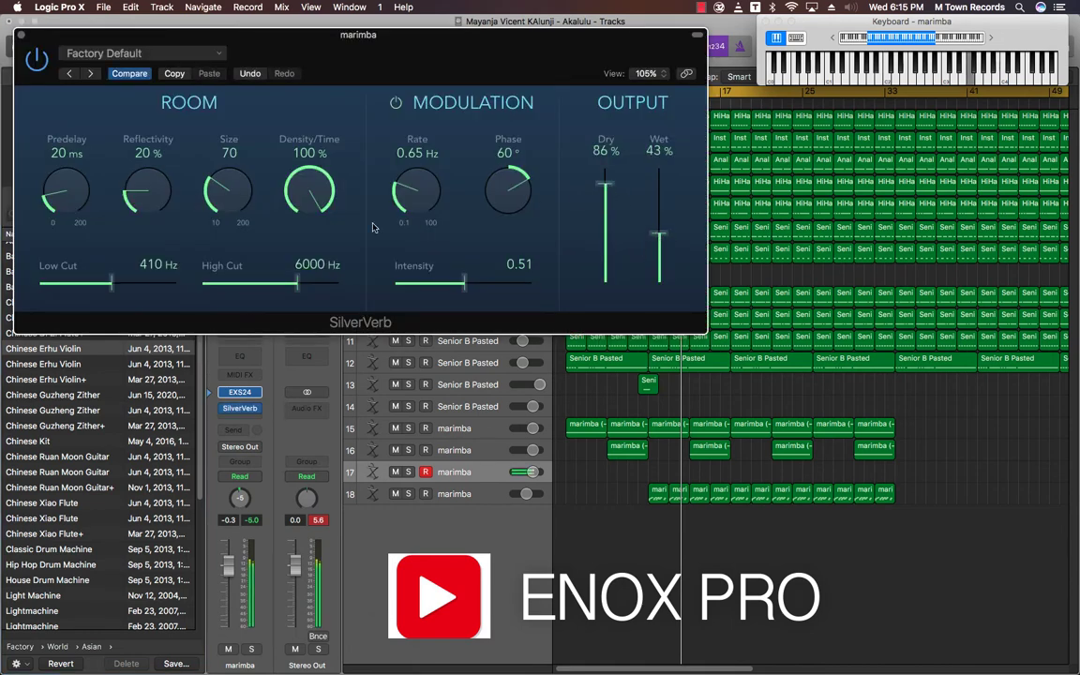
{"action": "left_click", "coordinate": [22, 35]}
Capture the played Erhu part as a recording on track 17, split it at bar 10 keeping crossing notes, and delete the remainder.
{"action": "key", "text": "space"}
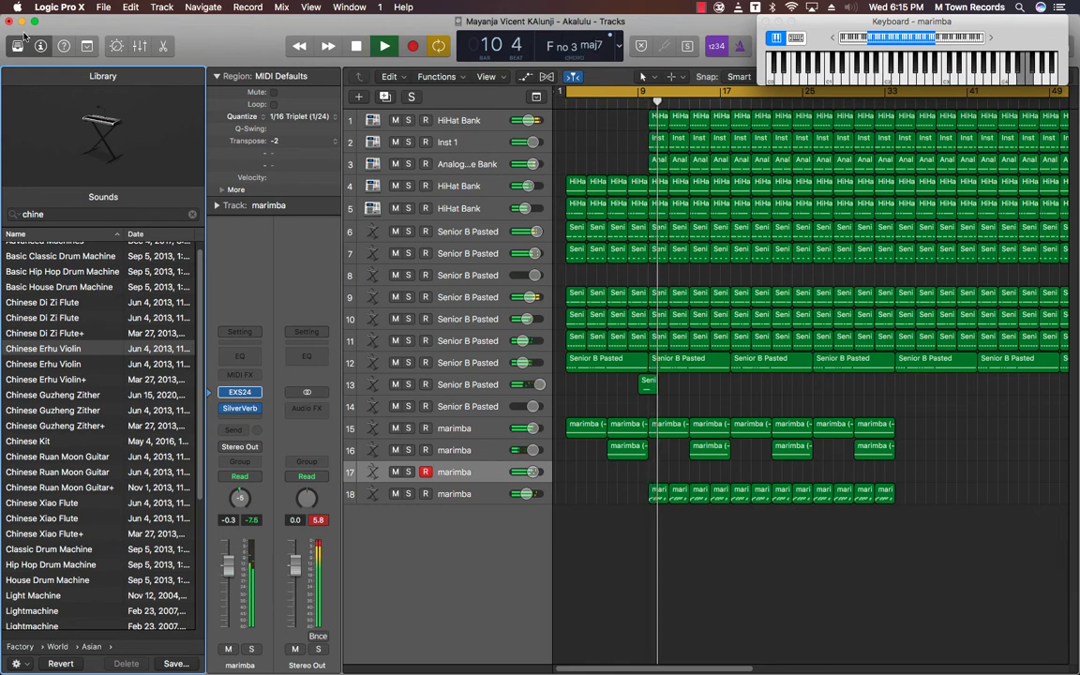
{"action": "key", "text": "shift+r"}
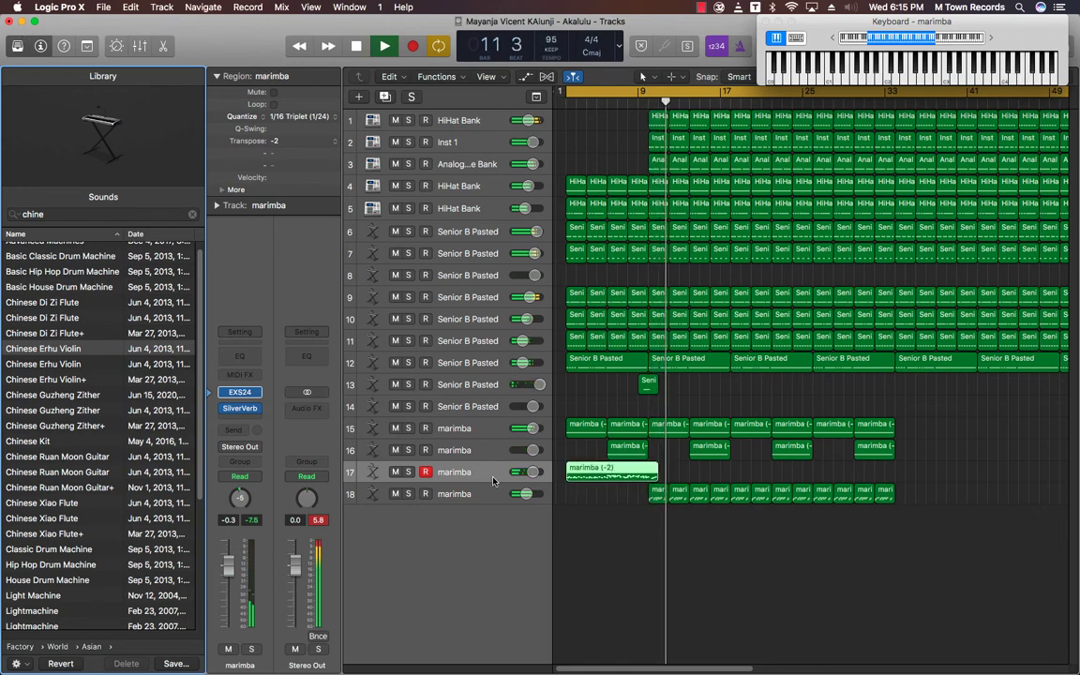
{"action": "left_click", "coordinate": [653, 475]}
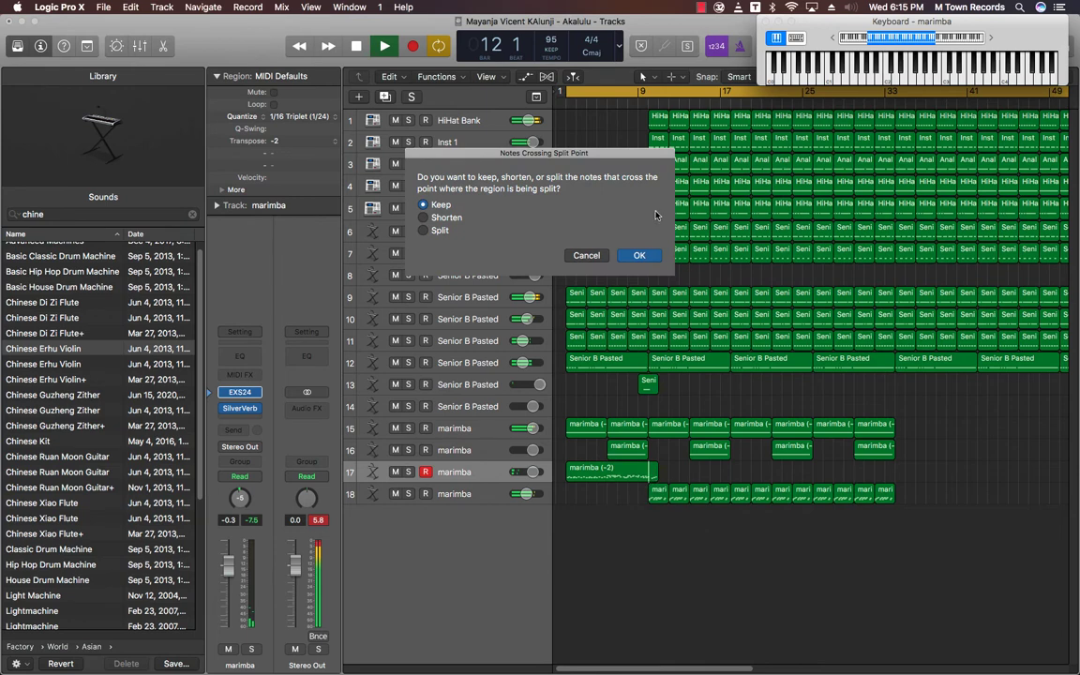
{"action": "left_click", "coordinate": [639, 257]}
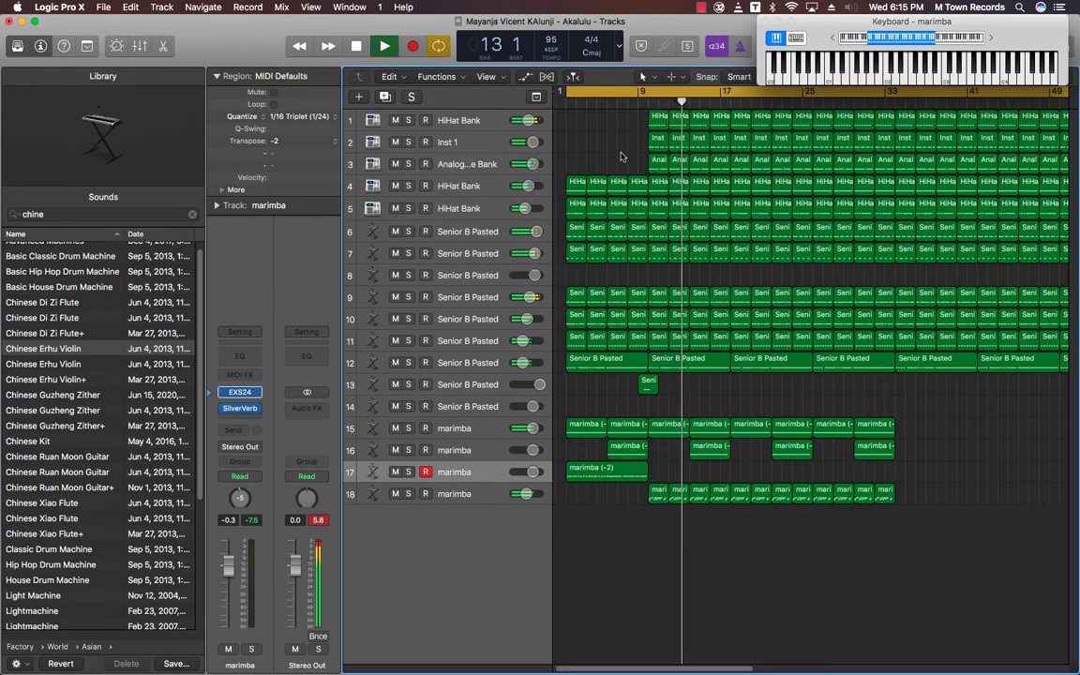
{"action": "key", "text": "space"}
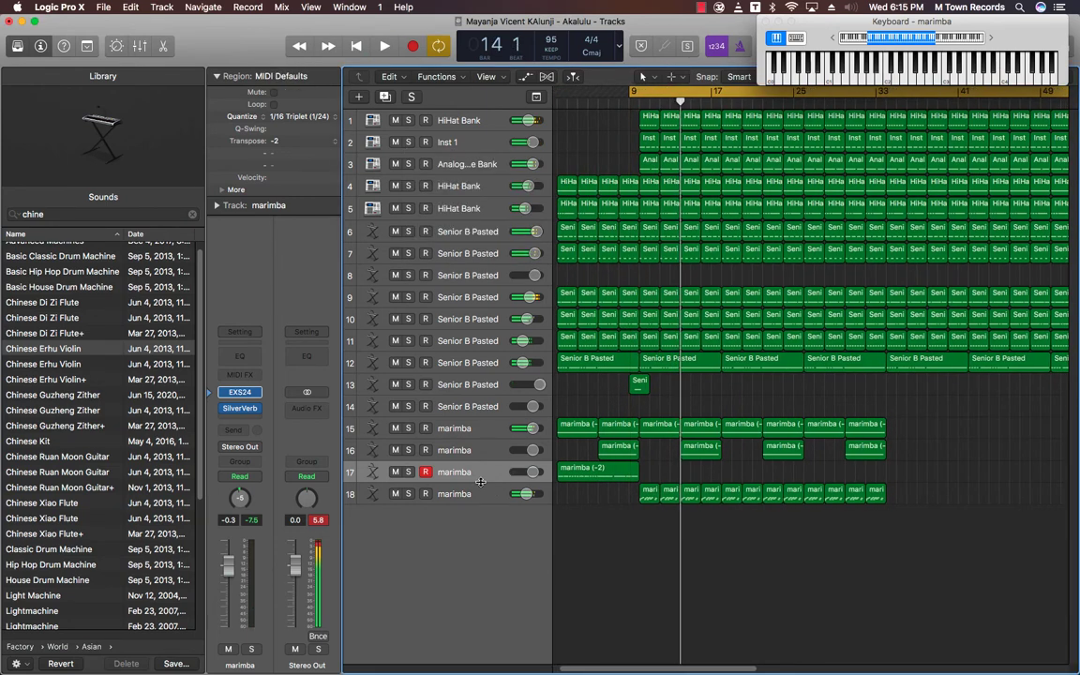
Duplicate track 17, search the sound library for "finger" and load Fingerstyle Bass on the copy at 1.7 dB, auditioning it with the beat.
{"action": "left_click", "coordinate": [480, 466]}
{"action": "key", "text": "super+d"}
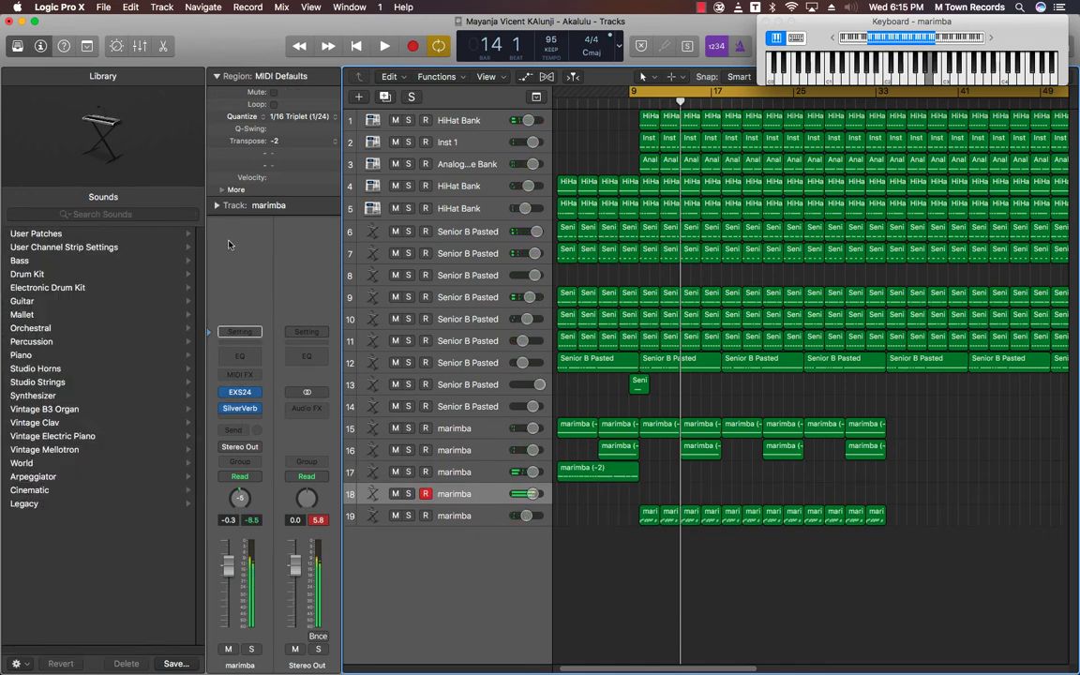
{"action": "left_click", "coordinate": [136, 216]}
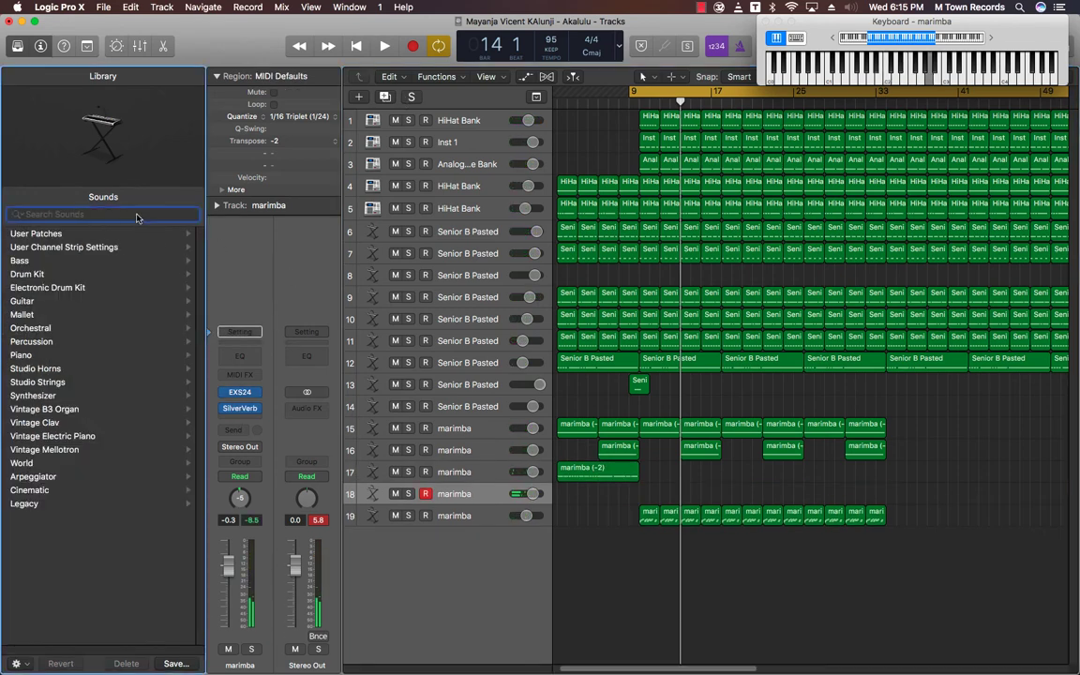
{"action": "type", "text": "f"}
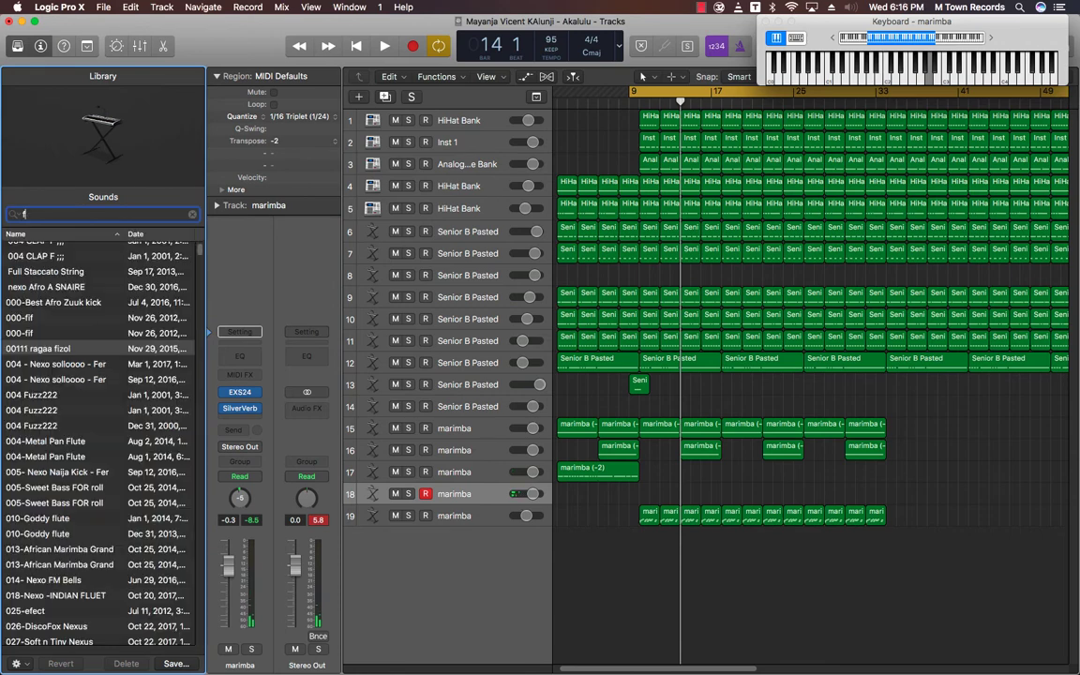
{"action": "type", "text": "inger"}
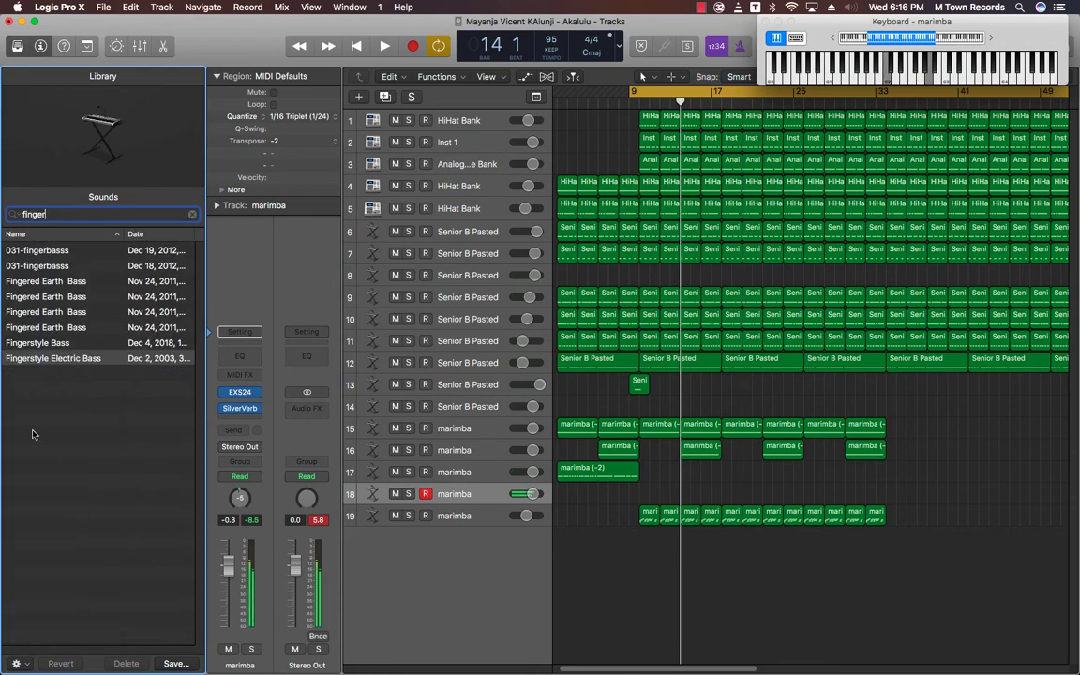
{"action": "left_click", "coordinate": [54, 344]}
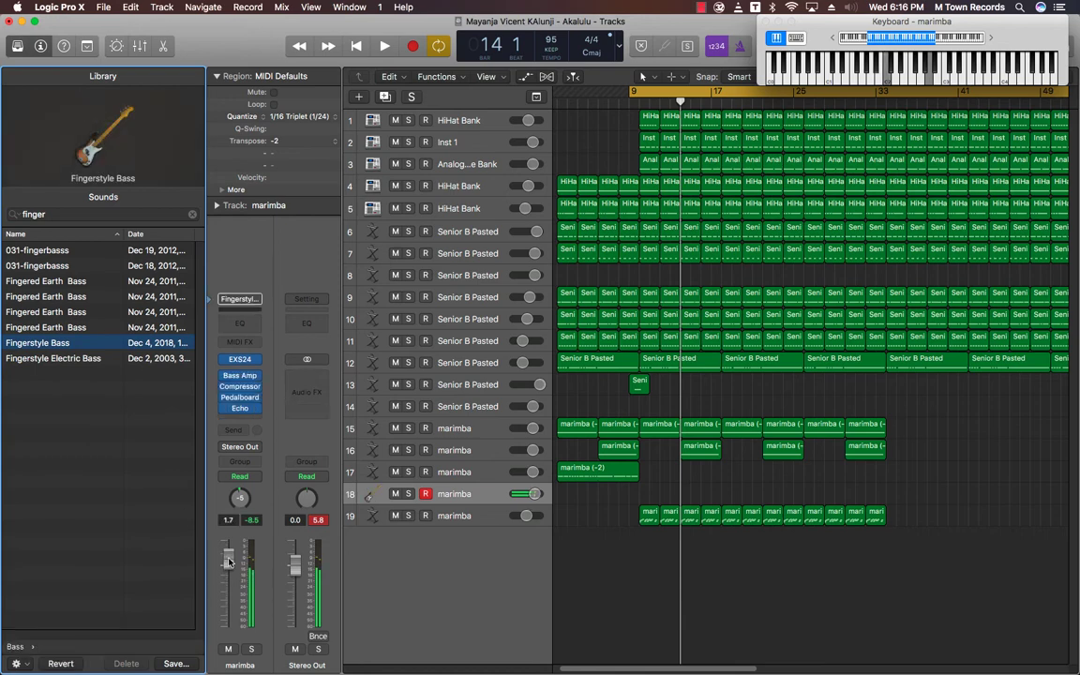
{"action": "key", "text": "space"}
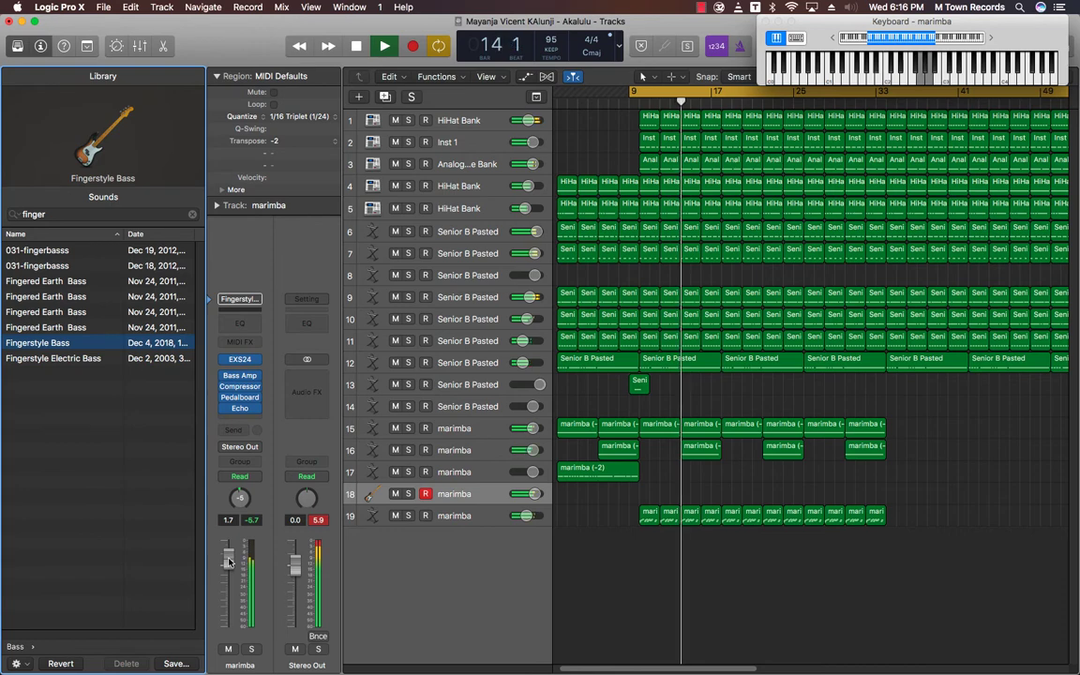
{"action": "key", "text": "space"}
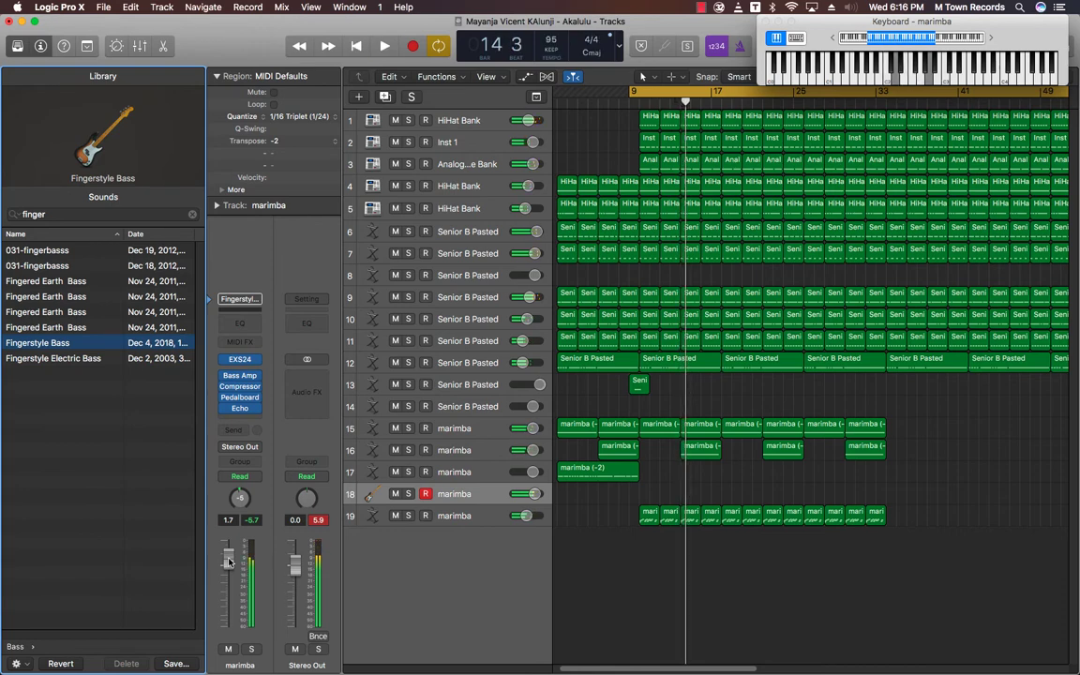
Duplicate the Fingerstyle Bass track 18 and search the sound library for "ess", "es dru" and "ess drum".
{"action": "left_click", "coordinate": [388, 100]}
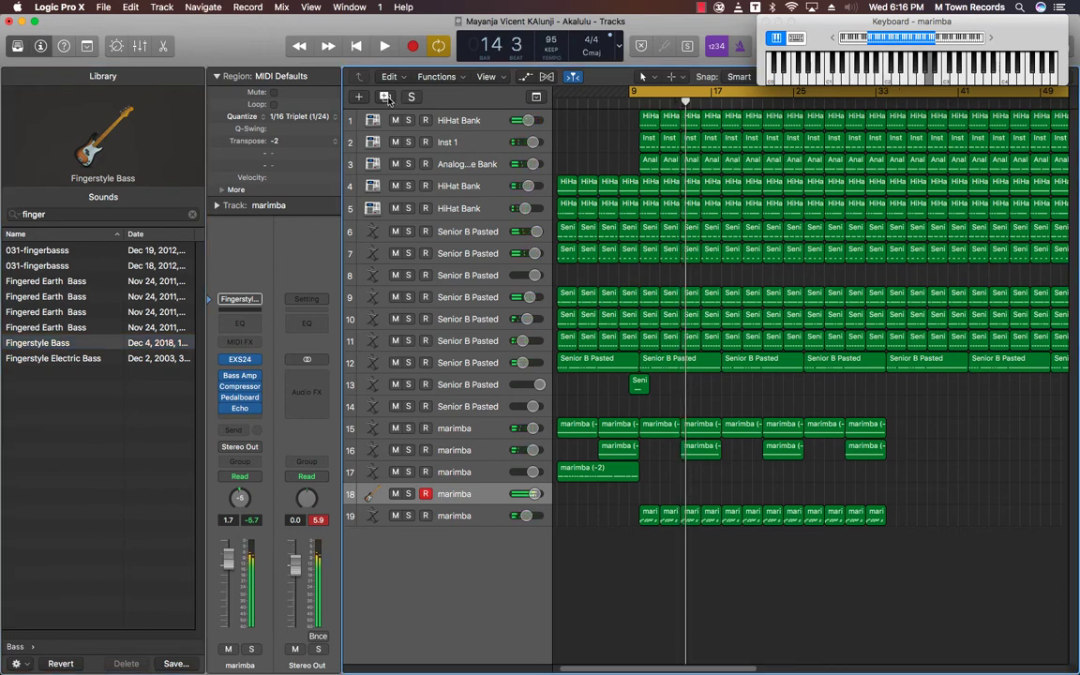
{"action": "key", "text": "super+d"}
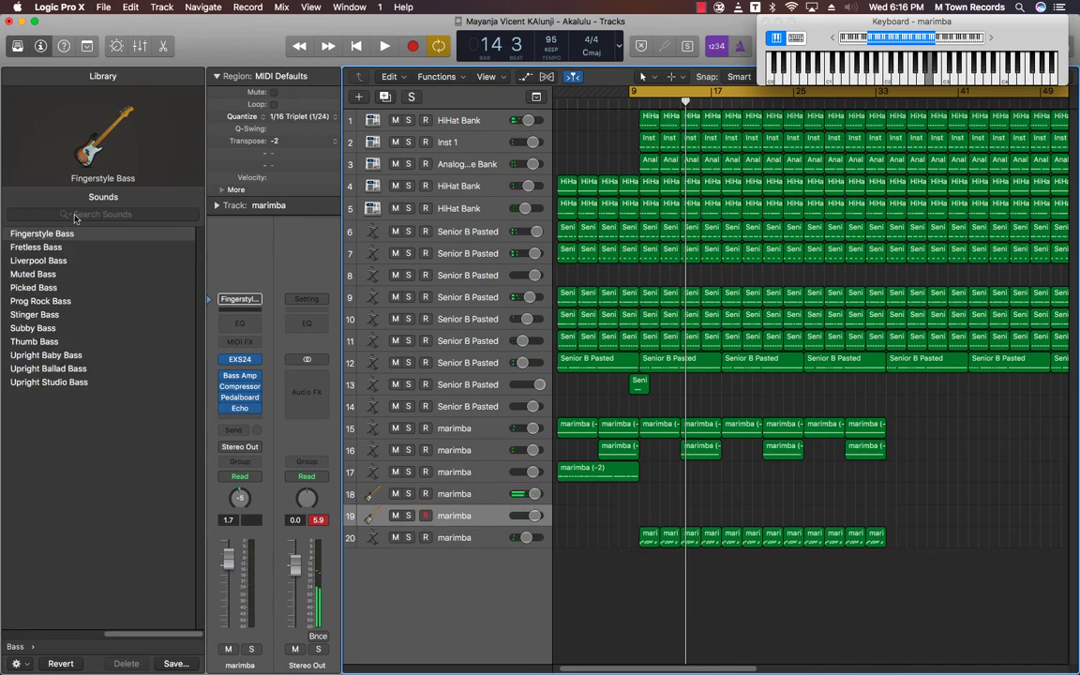
{"action": "left_click", "coordinate": [75, 214]}
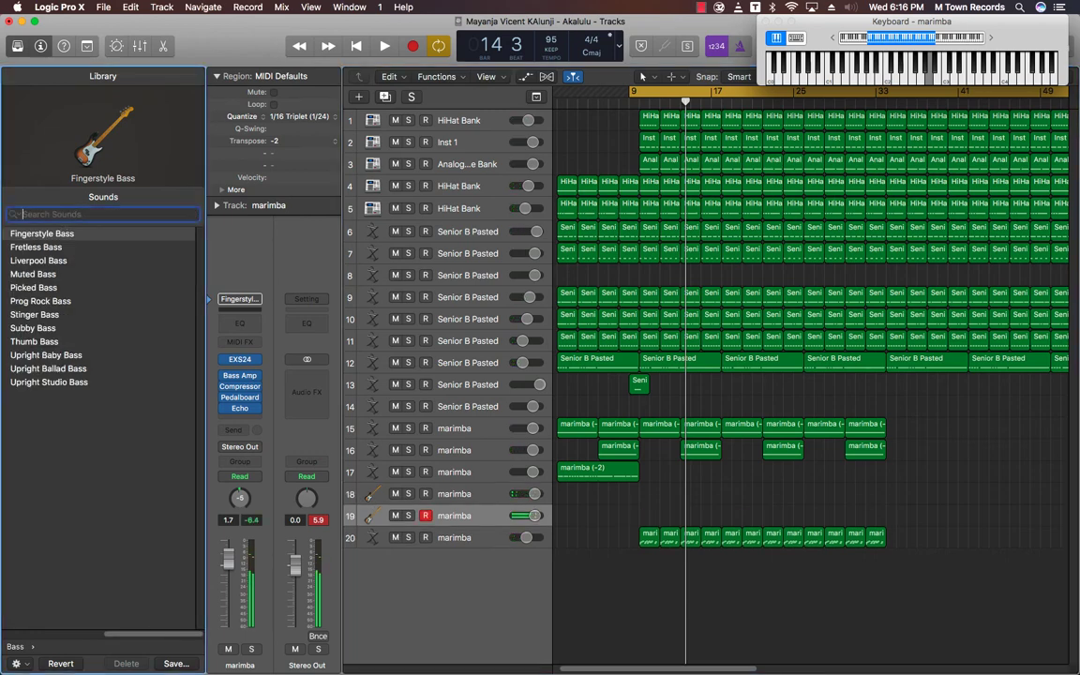
{"action": "type", "text": "ess"}
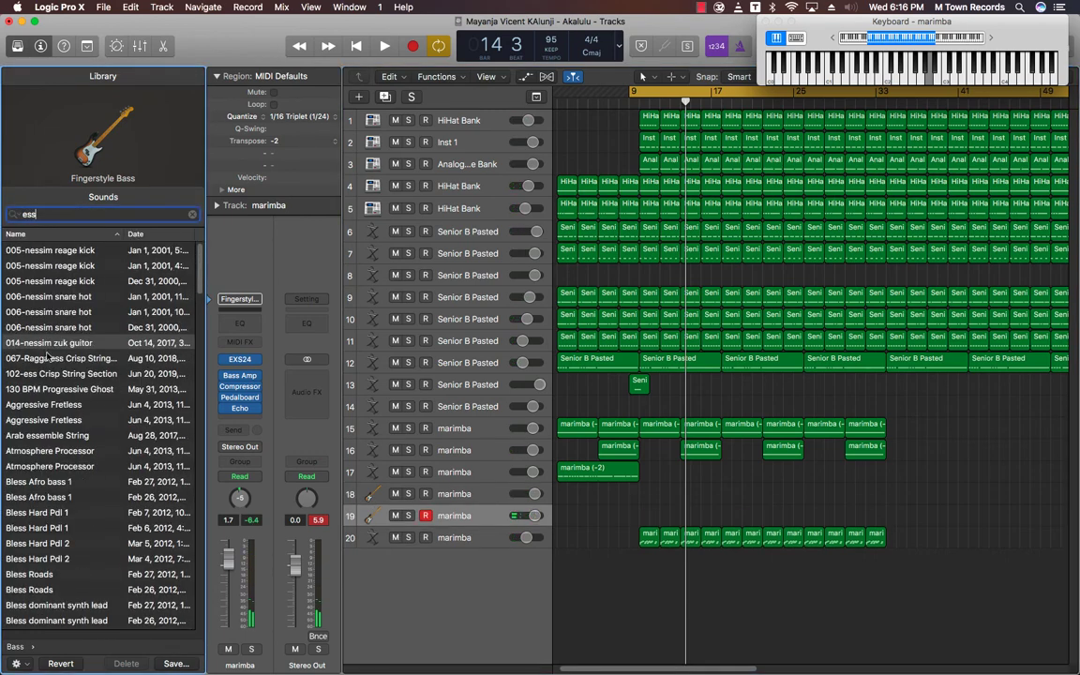
{"action": "scroll", "coordinate": [58, 366], "scroll_direction": "down", "scroll_amount": 15}
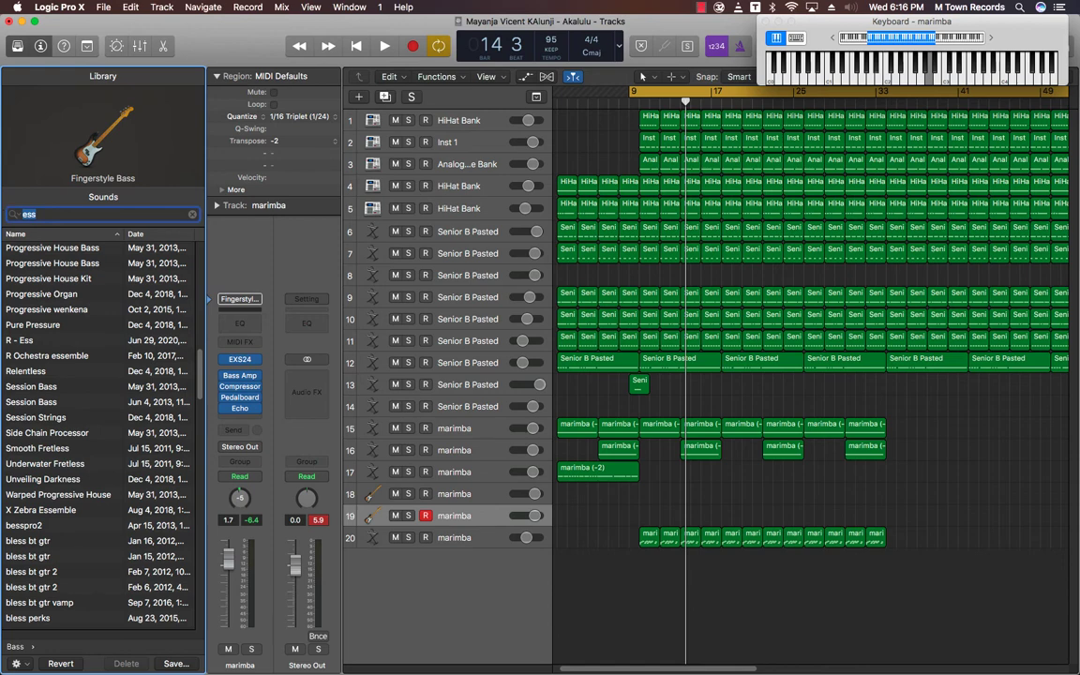
{"action": "type", "text": "es dru"}
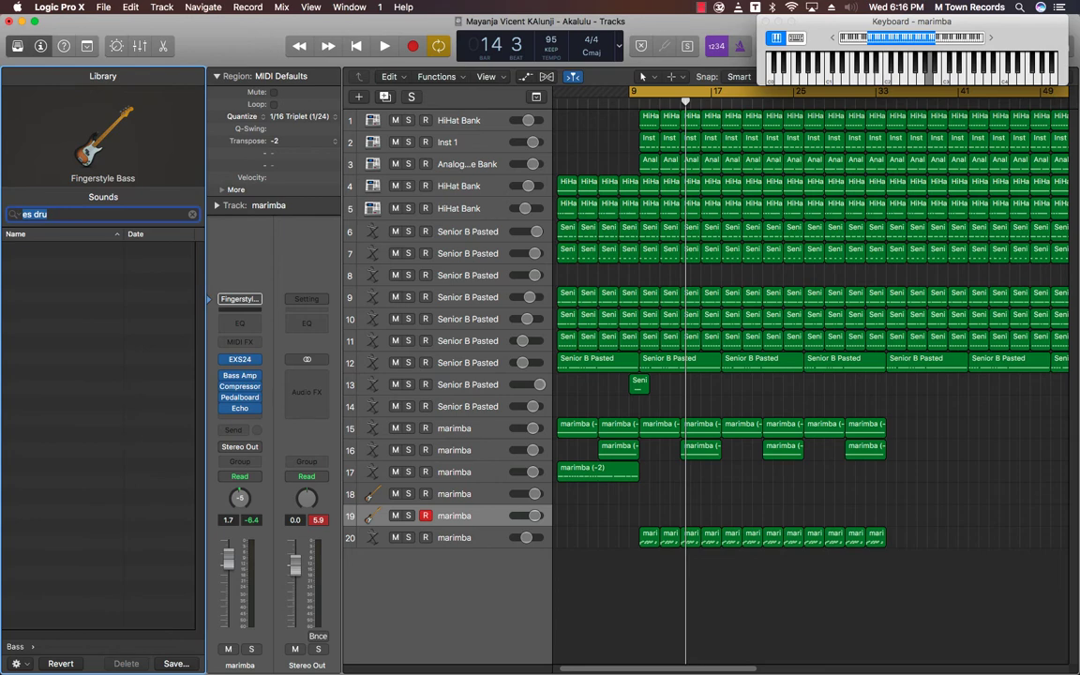
{"action": "type", "text": "ess d"}
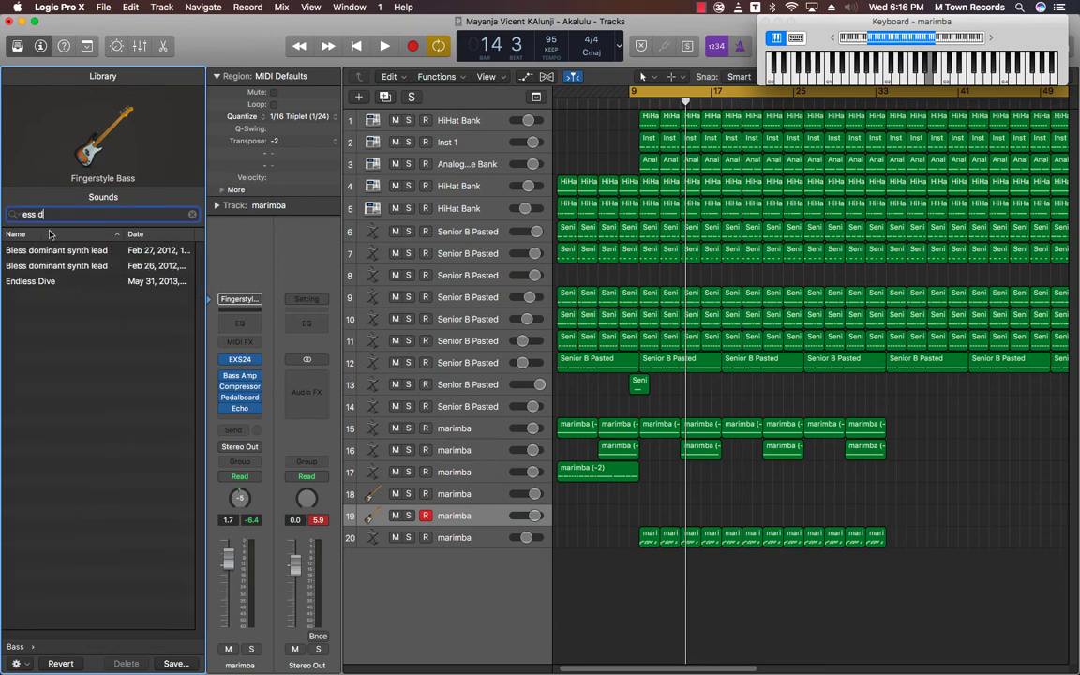
{"action": "type", "text": "rum"}
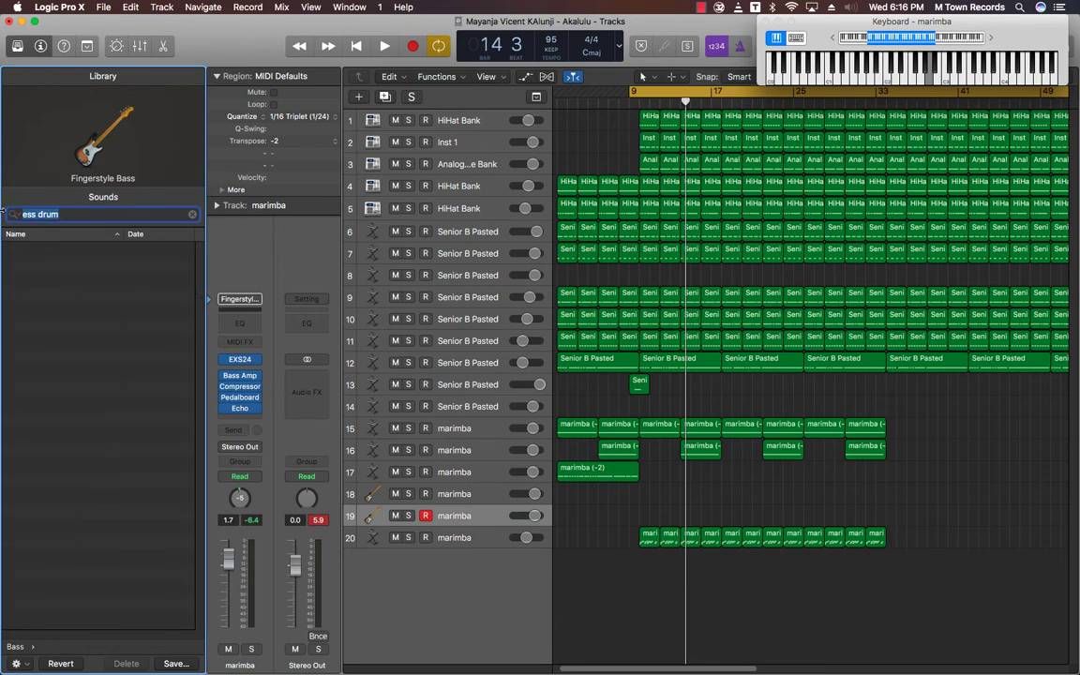
Search the sound library for "drummer" and load an es2 drummer sound on track 19.
{"action": "type", "text": "d"}
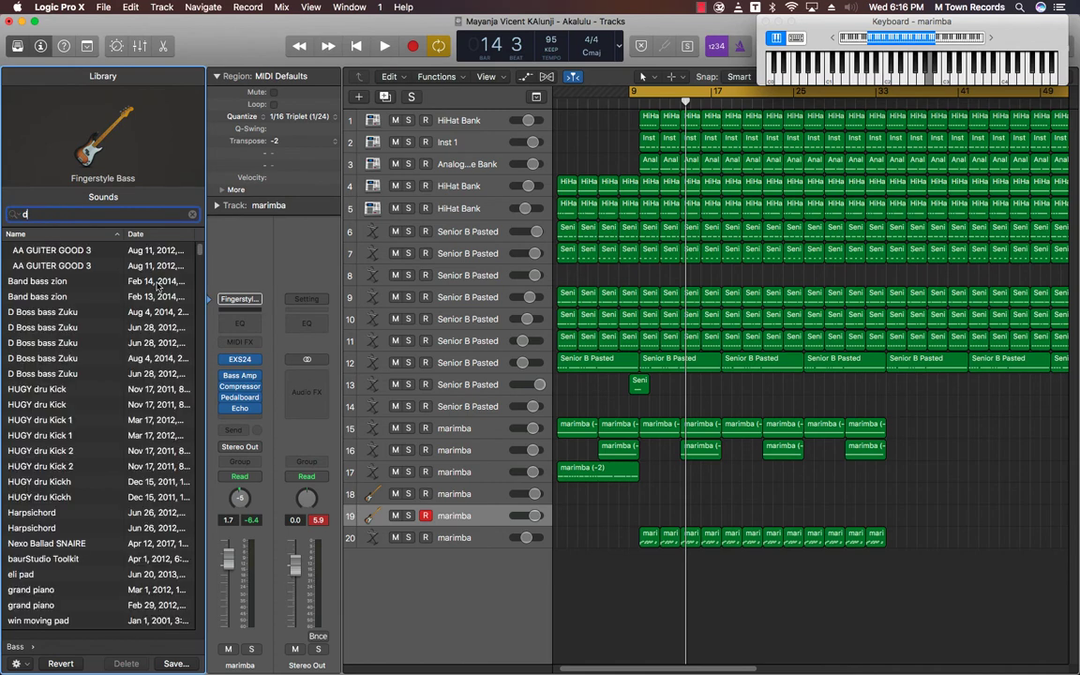
{"action": "type", "text": "rumme"}
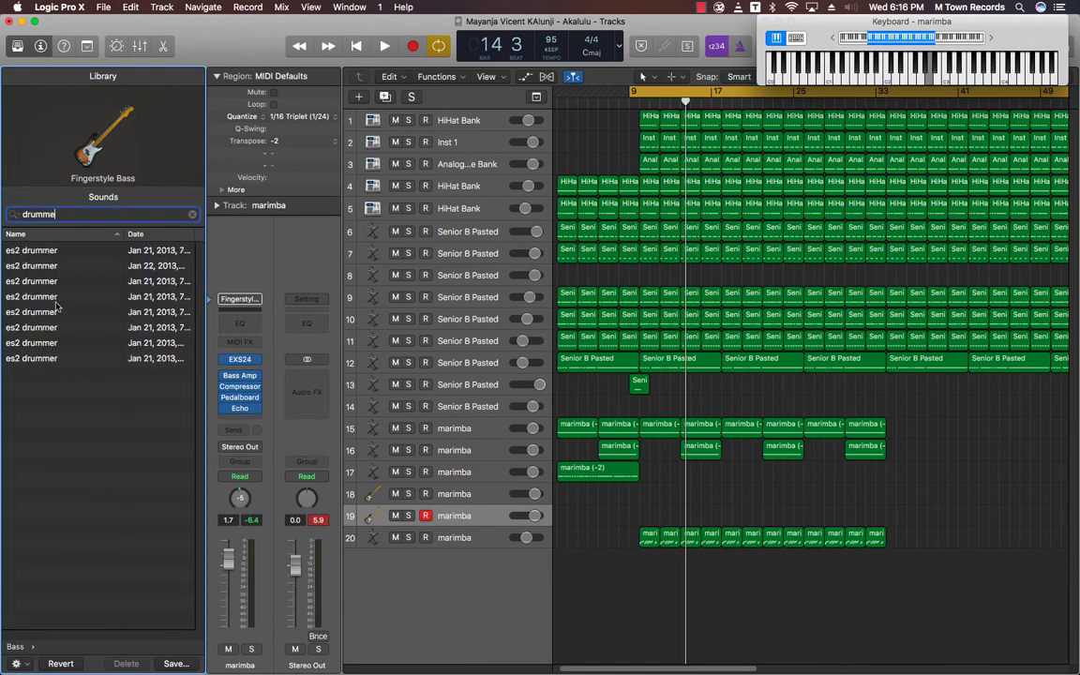
{"action": "type", "text": "r"}
{"action": "left_click", "coordinate": [31, 296]}
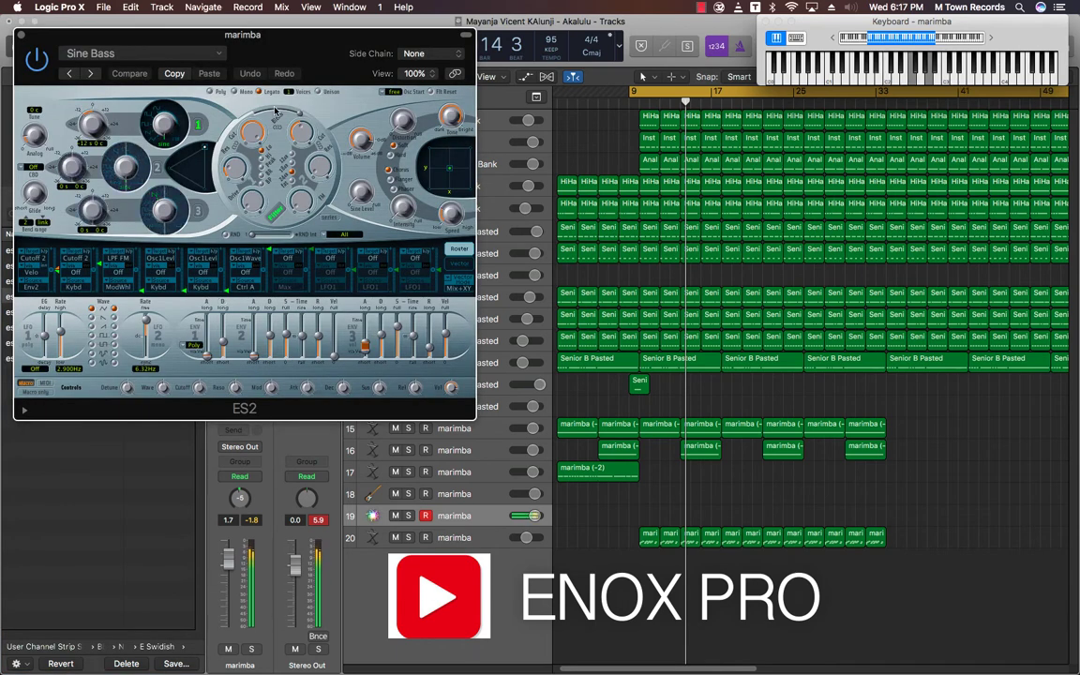
Check the ES2's 03 Synth Bass presets, keep Sine Bass, and lower track 19's volume to -3.0 dB.
{"action": "left_click", "coordinate": [155, 54]}
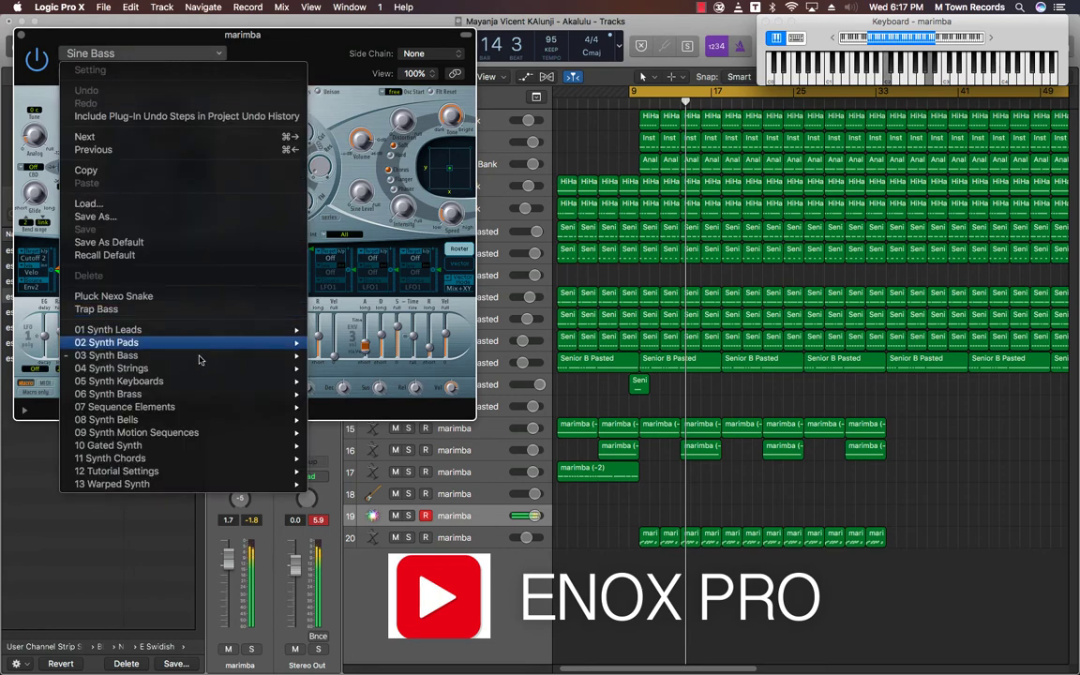
{"action": "mouse_move", "coordinate": [187, 357]}
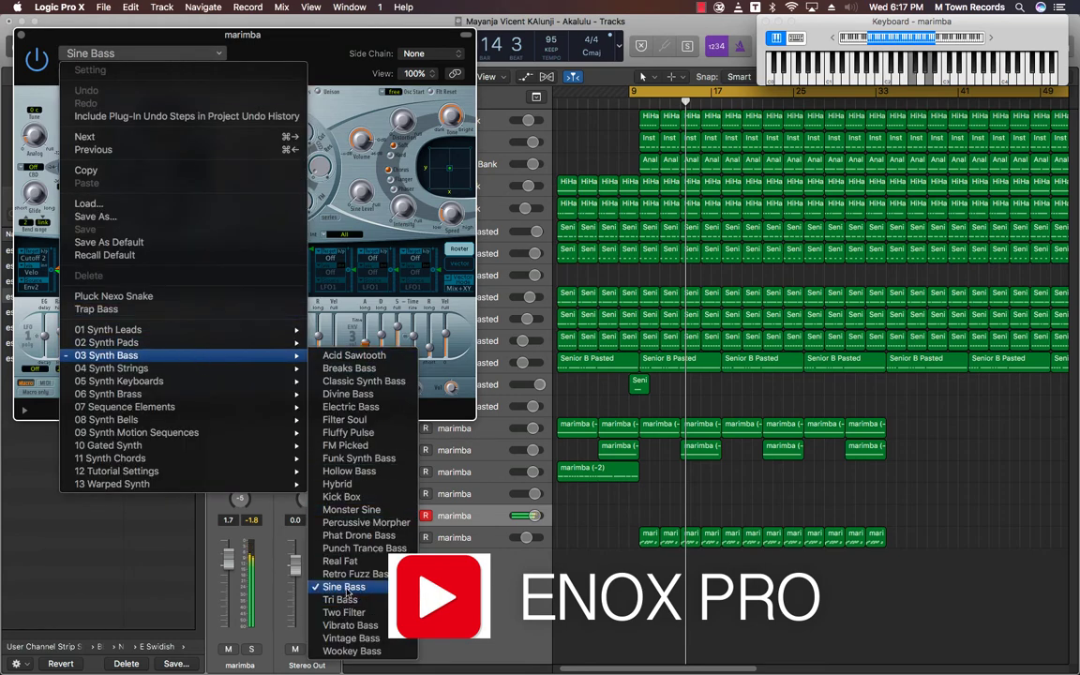
{"action": "left_click", "coordinate": [701, 432]}
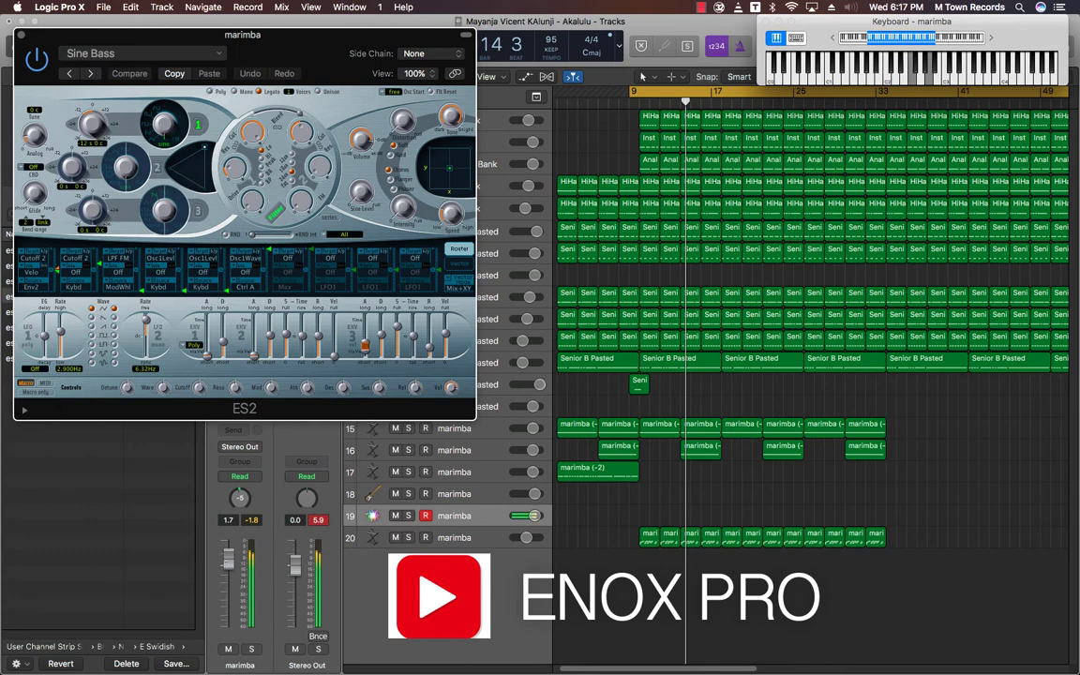
{"action": "left_click_drag", "start_coordinate": [229, 581], "coordinate": [229, 596]}
Capture the bass line played over the beat on track 19, split it at bar 10, and copy the bar 10 region to bar 18.
{"action": "key", "text": "space"}
{"action": "key", "text": "space"}
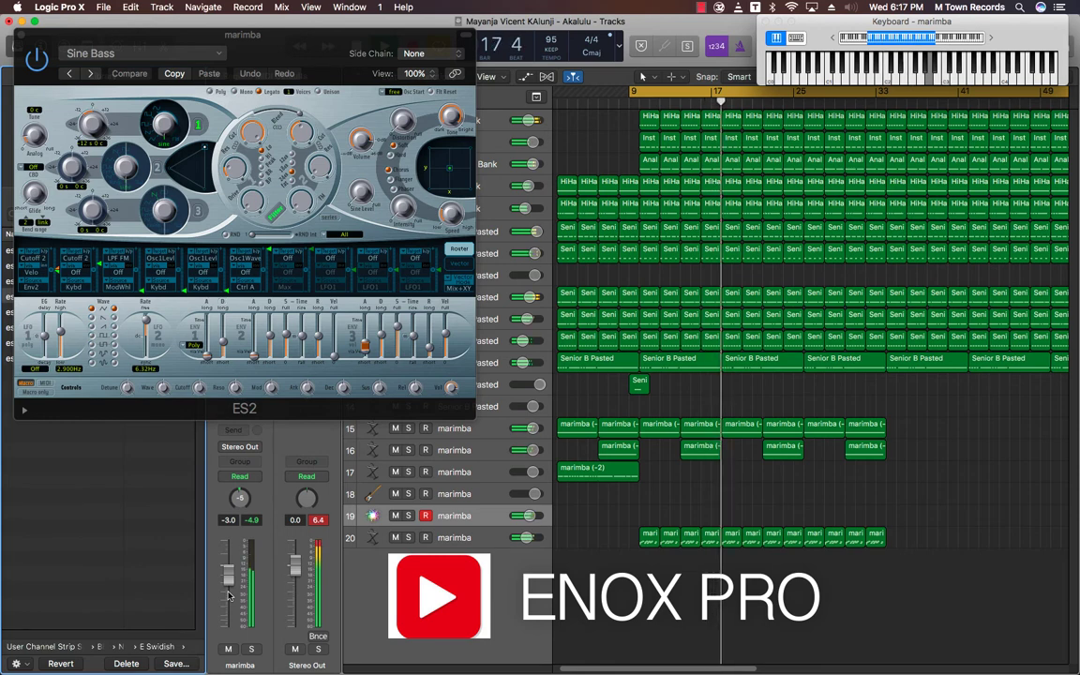
{"action": "key", "text": "shift+r"}
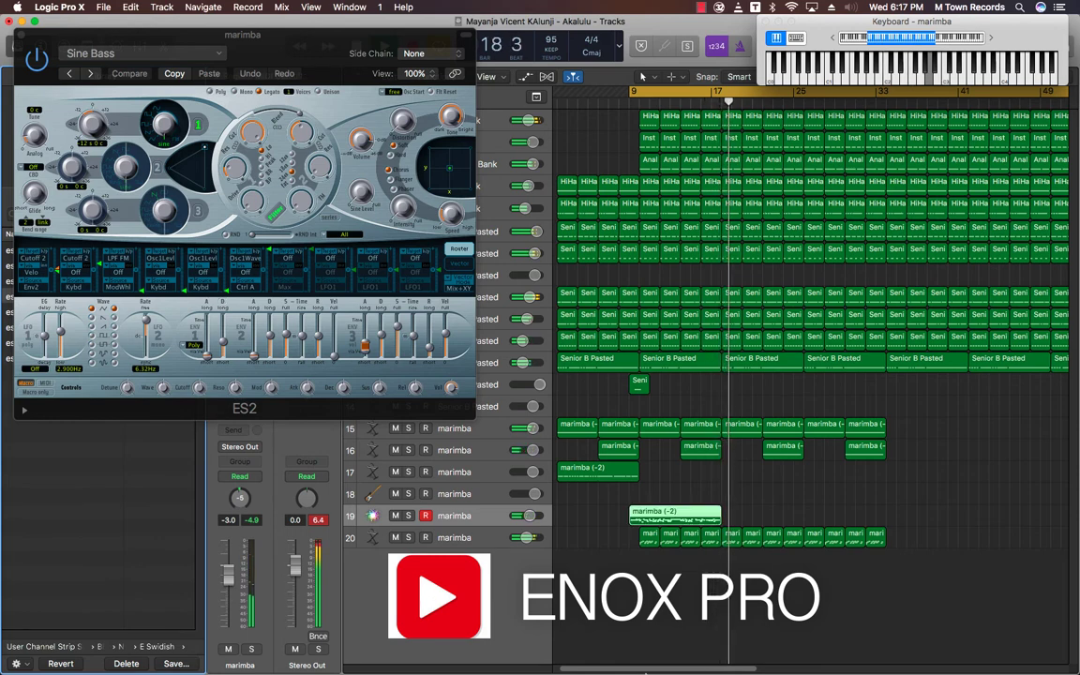
{"action": "left_click_drag", "start_coordinate": [636, 513], "coordinate": [750, 518]}
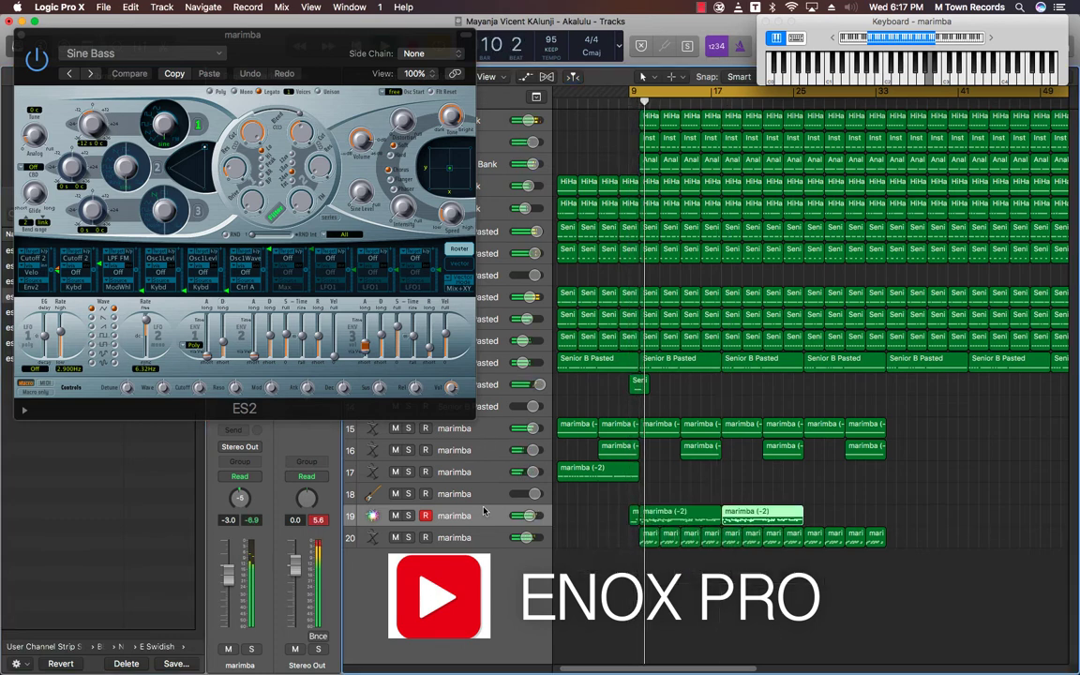
Rename track 19 as "Bass" and move it below the last marimba track.
{"action": "double_click", "coordinate": [460, 515]}
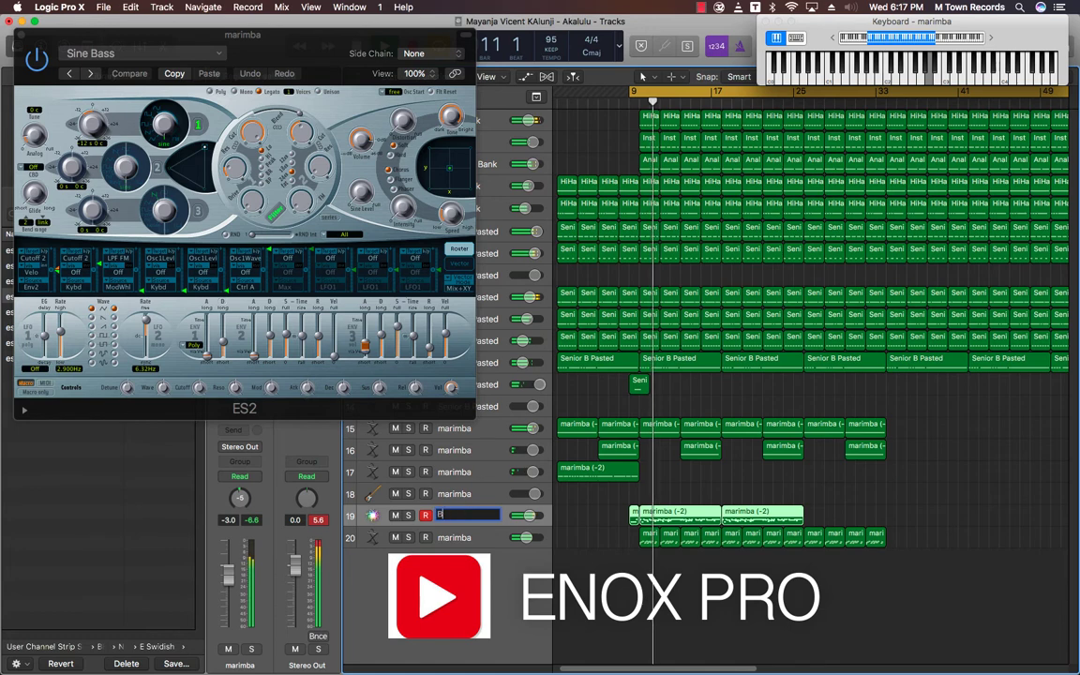
{"action": "type", "text": "Bass"}
{"action": "key", "text": "Return"}
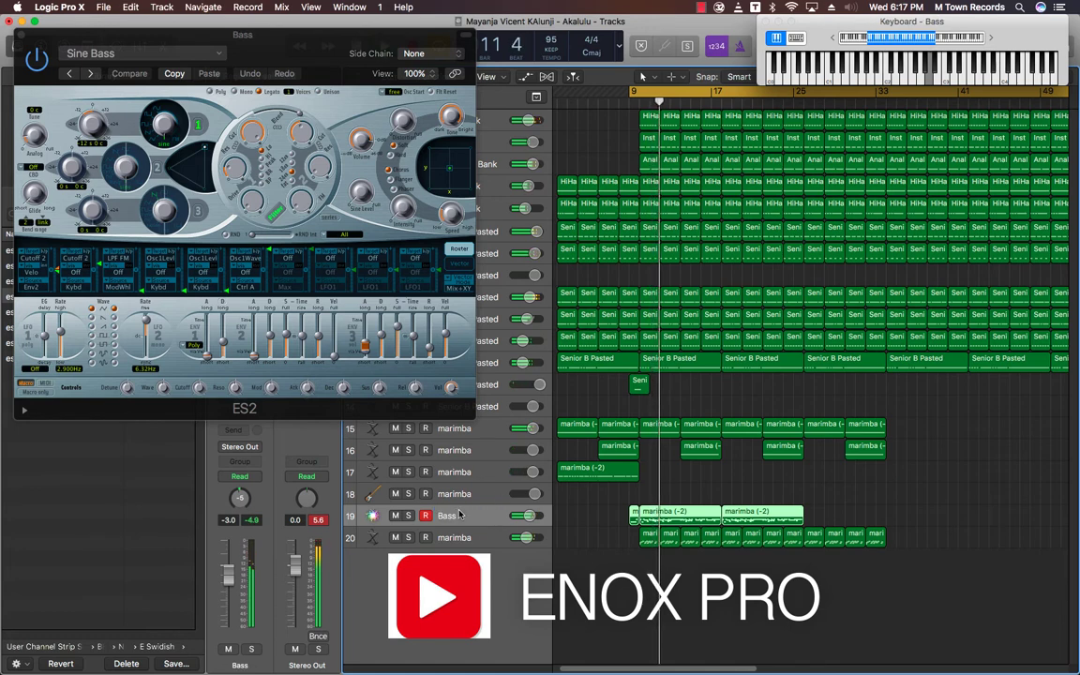
{"action": "left_click_drag", "start_coordinate": [456, 523], "coordinate": [455, 540]}
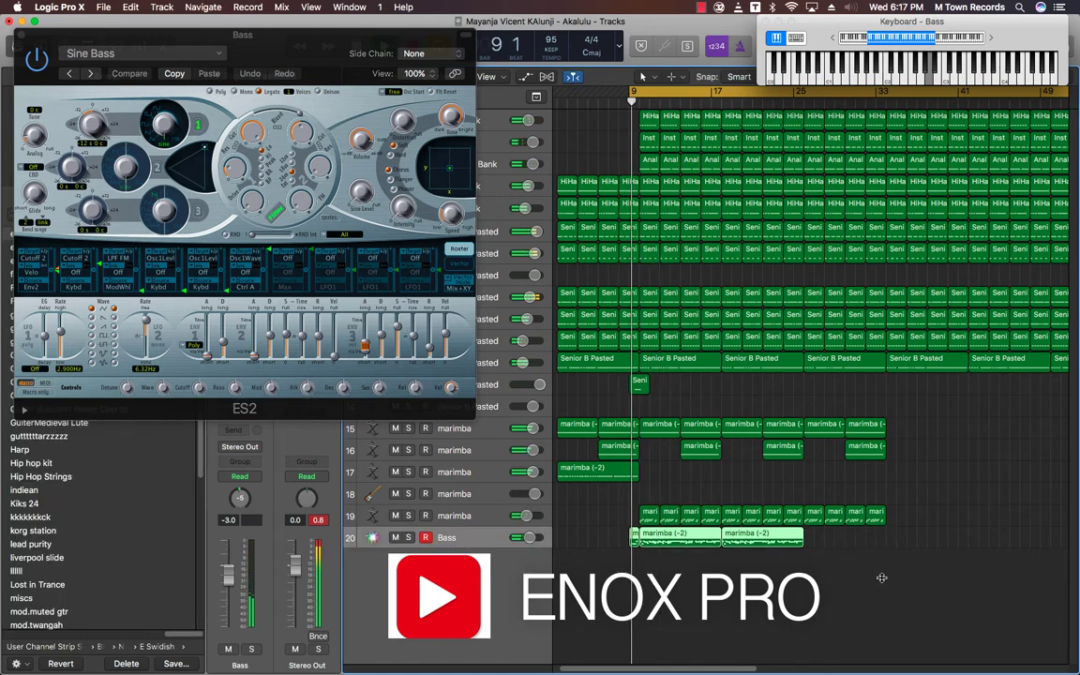
Lower the Bass track's volume to -4.4 dB, copy its last region to bar 26, and close the ES2 window.
{"action": "left_click", "coordinate": [600, 563]}
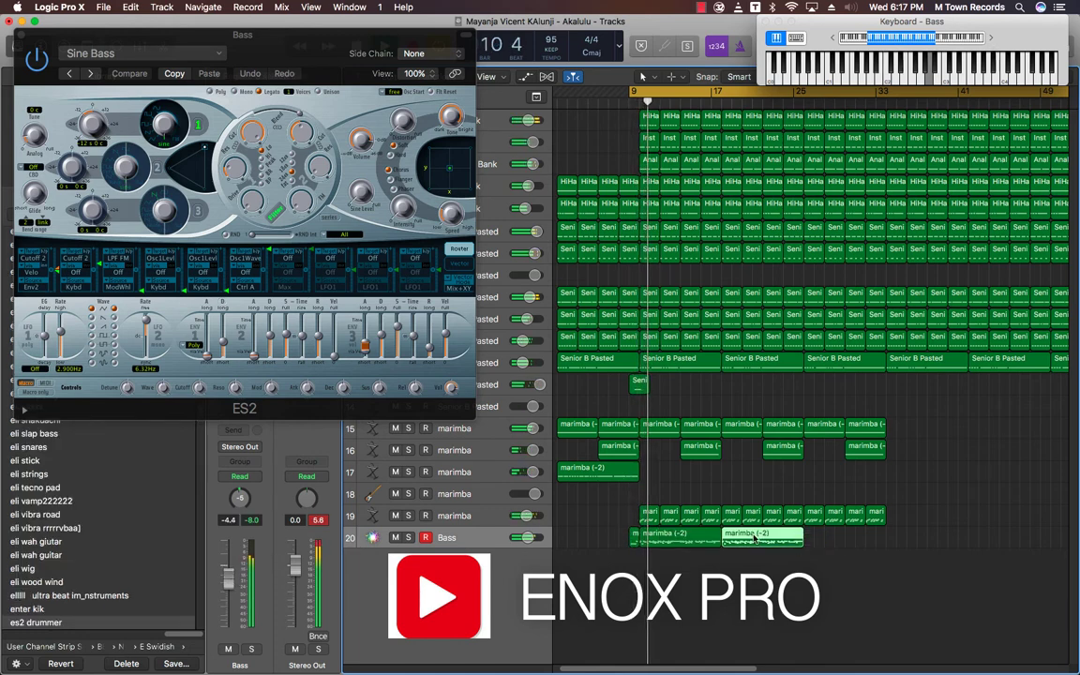
{"action": "left_click_drag", "start_coordinate": [761, 542], "coordinate": [833, 542]}
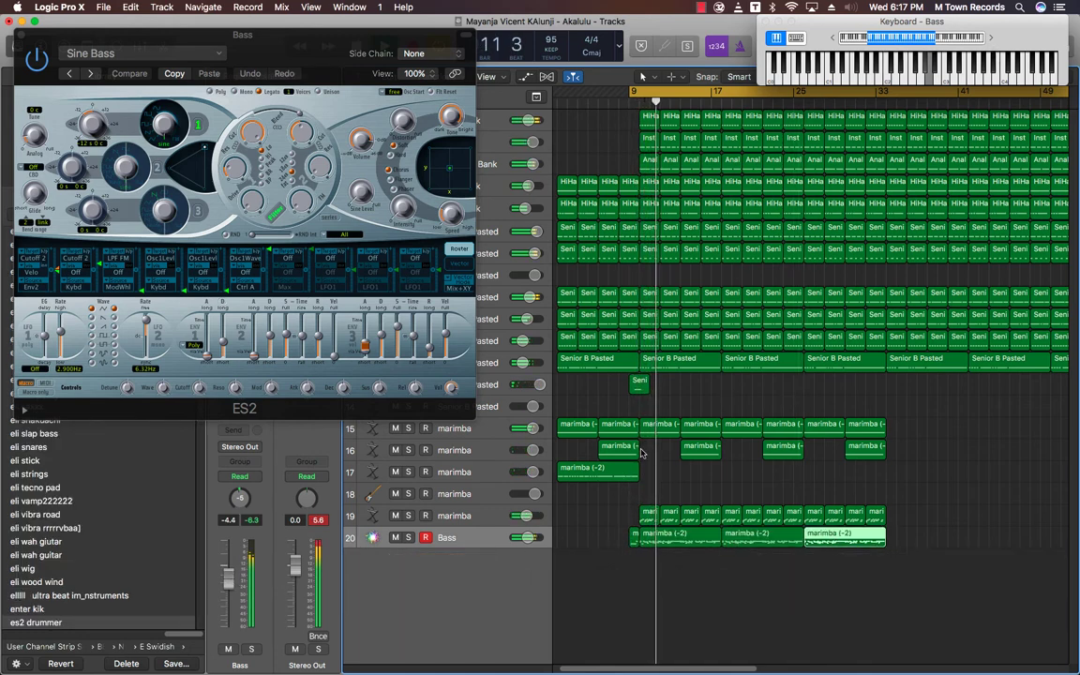
{"action": "left_click", "coordinate": [22, 36]}
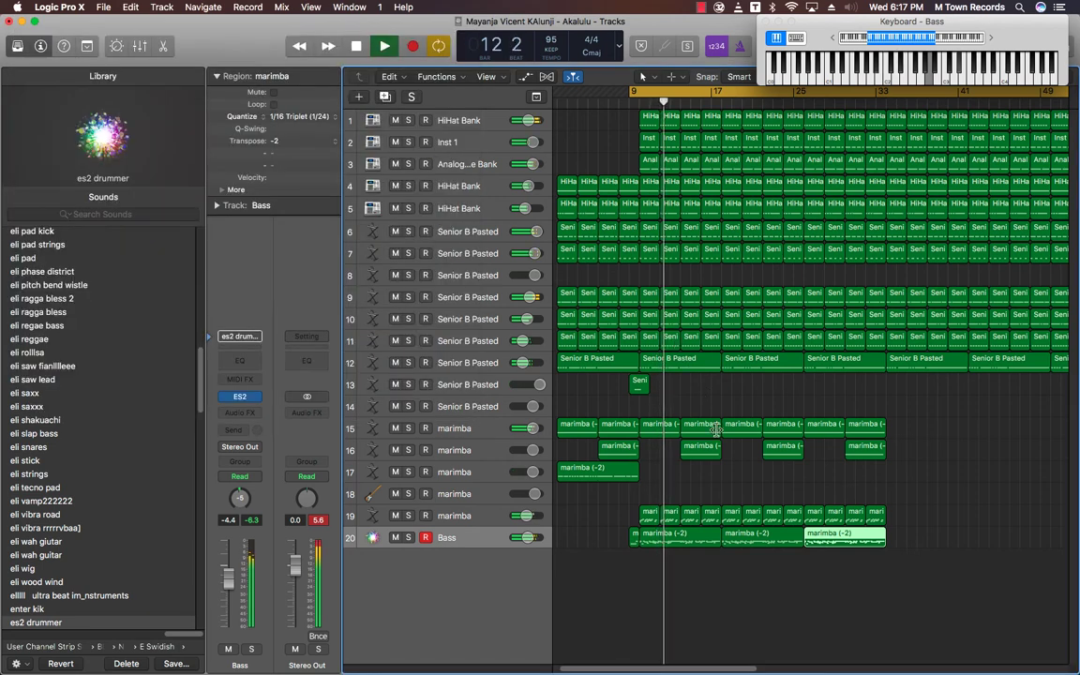
Solo tracks 5, 6, 9, 10 and 11 during playback, and raise track 9's volume to 1.5 dB.
{"action": "left_click", "coordinate": [408, 210]}
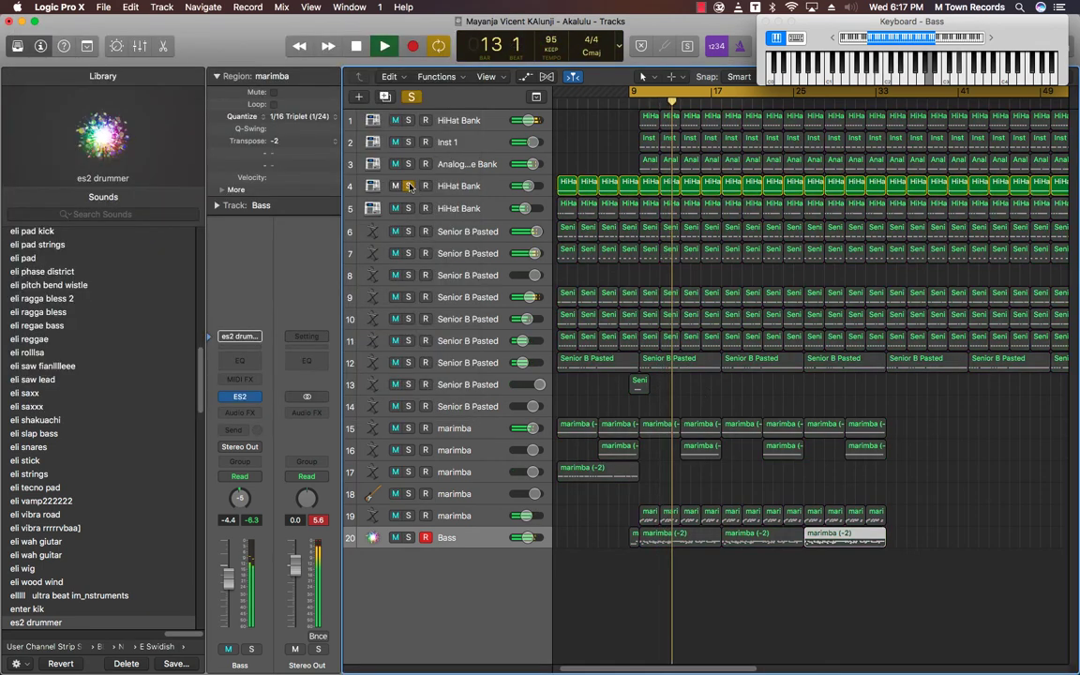
{"action": "left_click", "coordinate": [408, 186]}
{"action": "left_click", "coordinate": [408, 186]}
{"action": "left_click", "coordinate": [408, 232]}
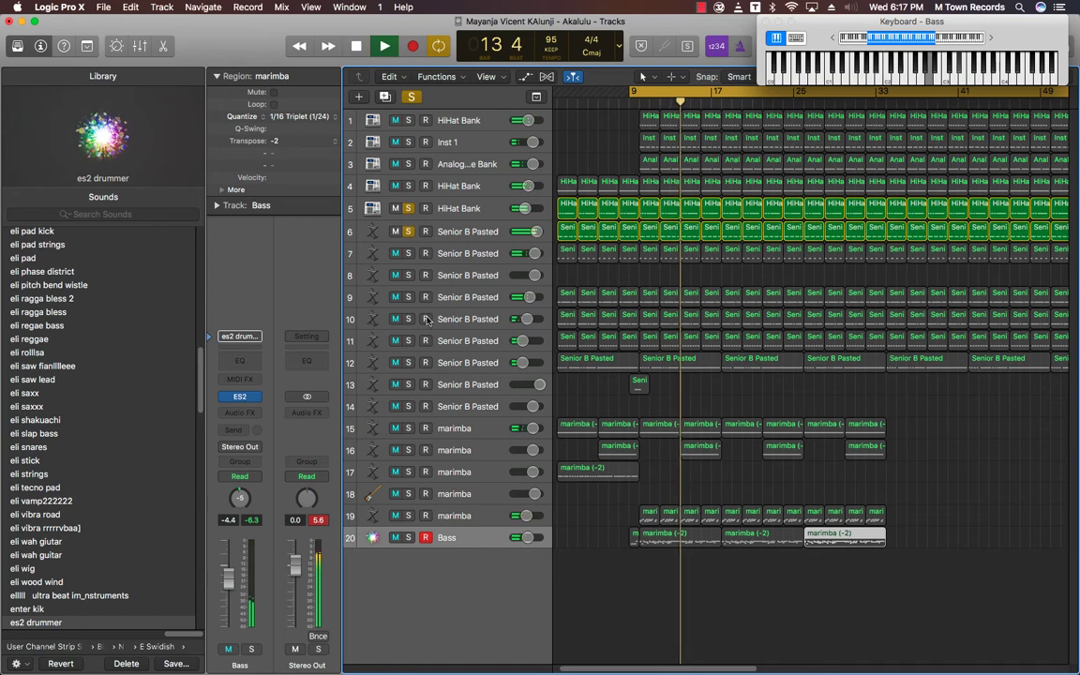
{"action": "left_click", "coordinate": [408, 319]}
{"action": "left_click", "coordinate": [408, 341]}
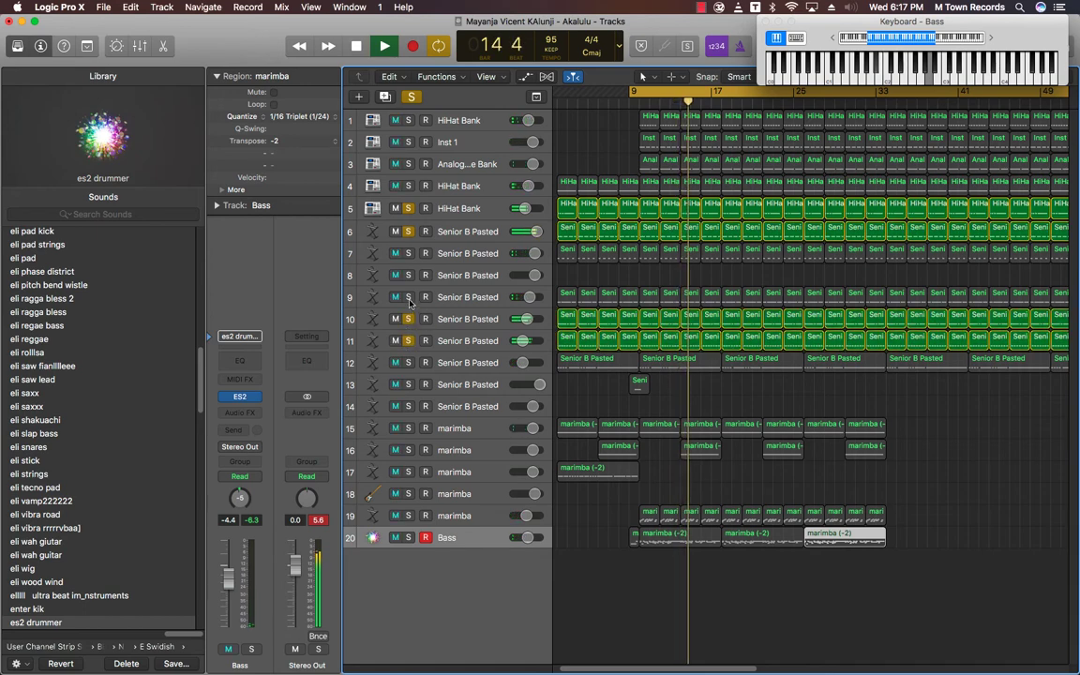
{"action": "left_click", "coordinate": [408, 297]}
{"action": "left_click", "coordinate": [476, 297]}
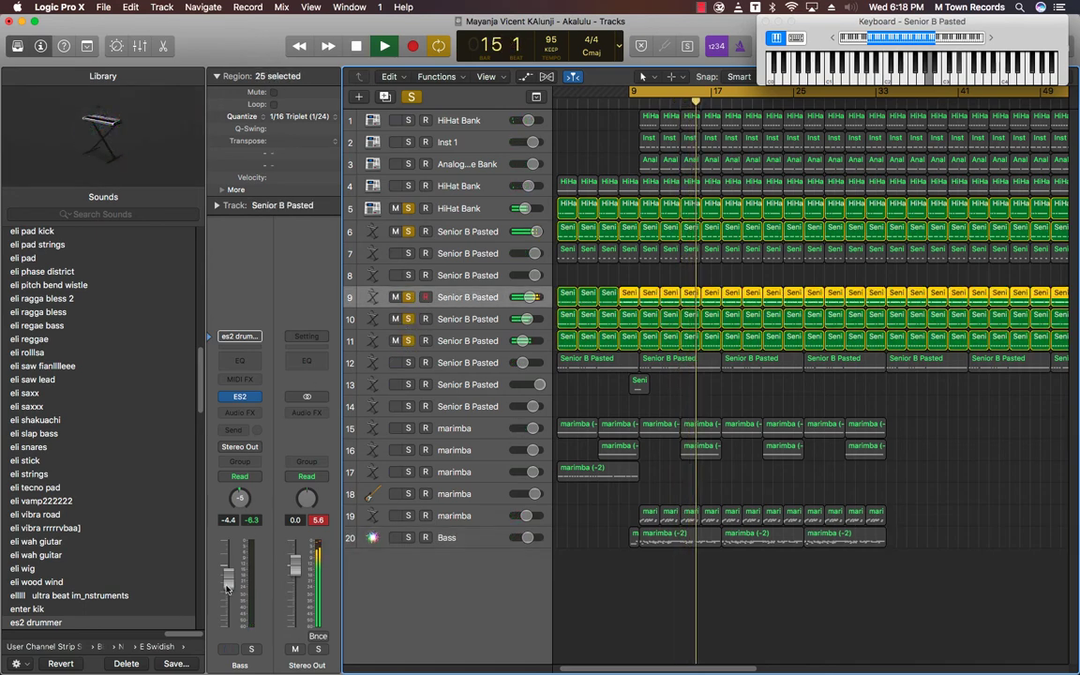
Set the tune of track 9's African Kit in EXS24 to +3, clear all solos and close the instrument window.
{"action": "left_click", "coordinate": [240, 392]}
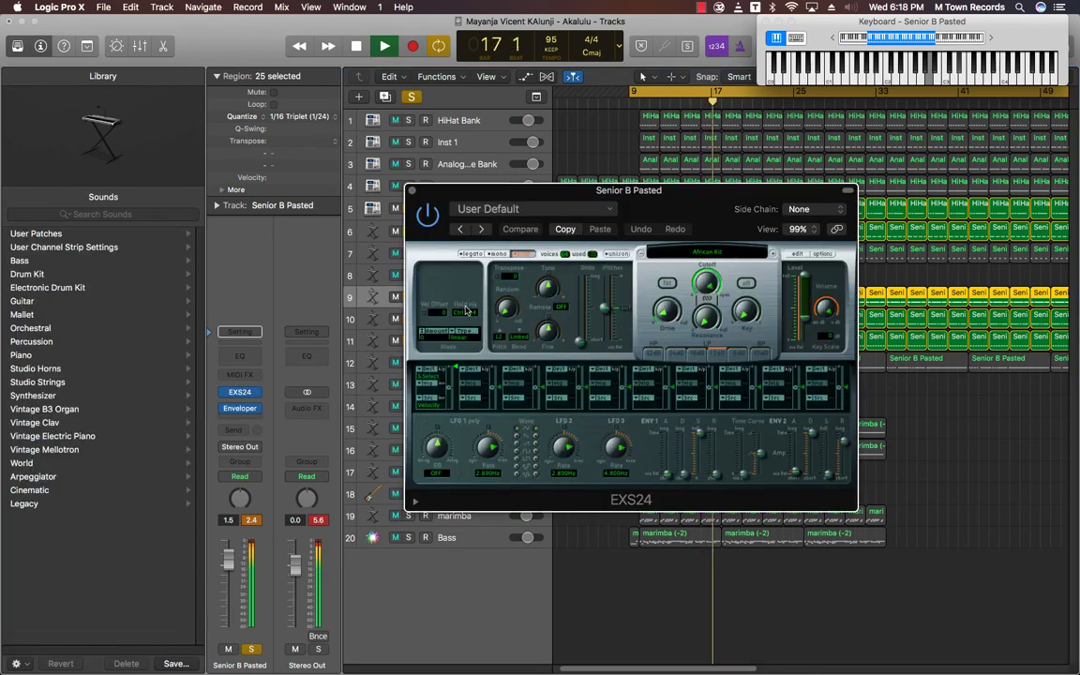
{"action": "left_click_drag", "start_coordinate": [549, 290], "coordinate": [537, 298]}
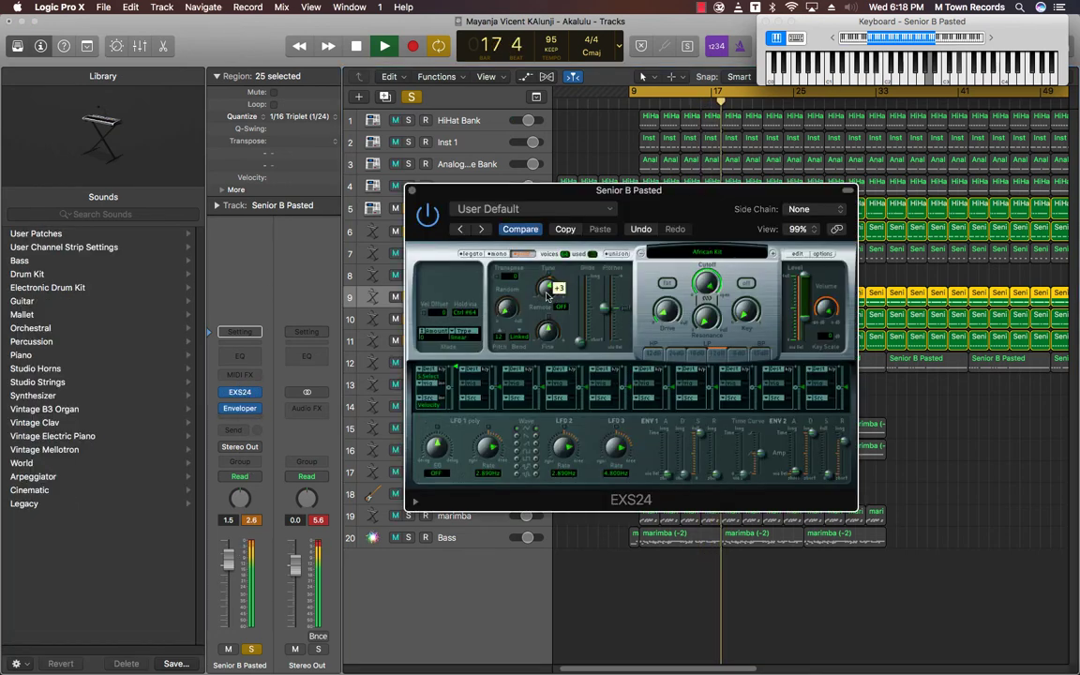
{"action": "left_click", "coordinate": [454, 182]}
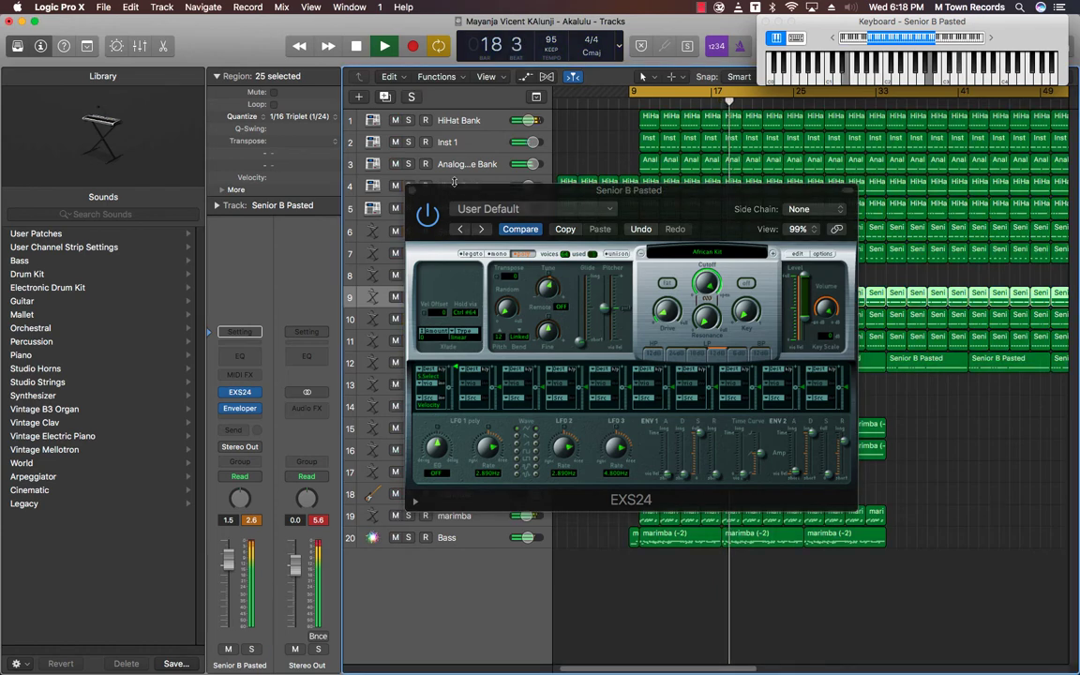
{"action": "left_click", "coordinate": [413, 193]}
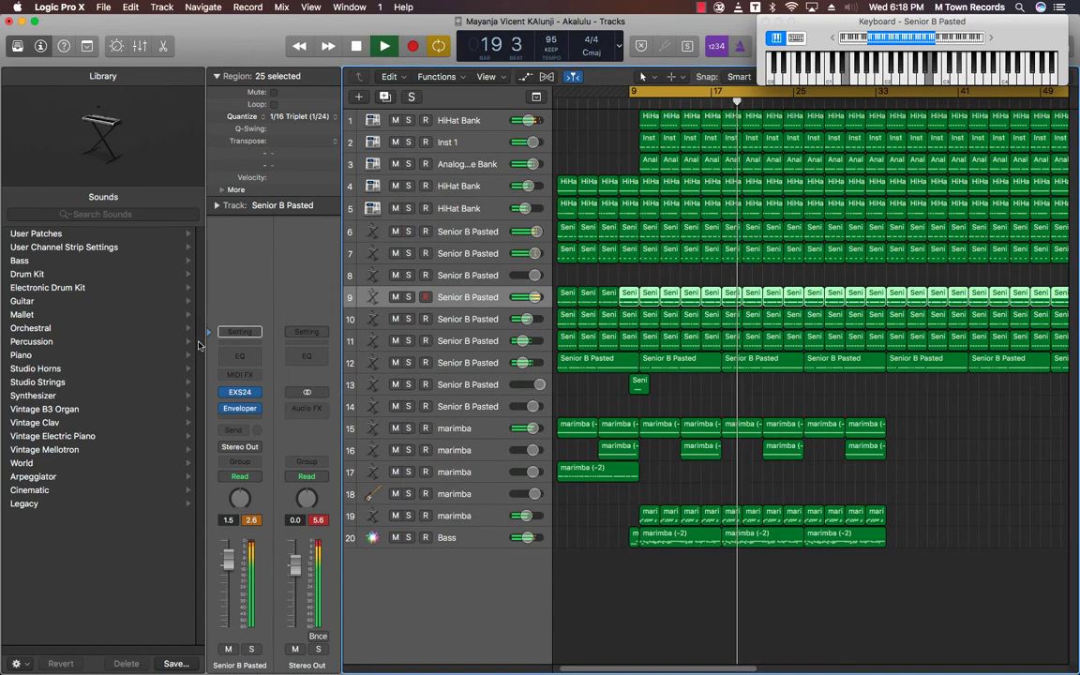
Add a stereo SilverVerb to track 9 with 83% dry and 7% wet output, and close its window.
{"action": "left_click", "coordinate": [256, 419]}
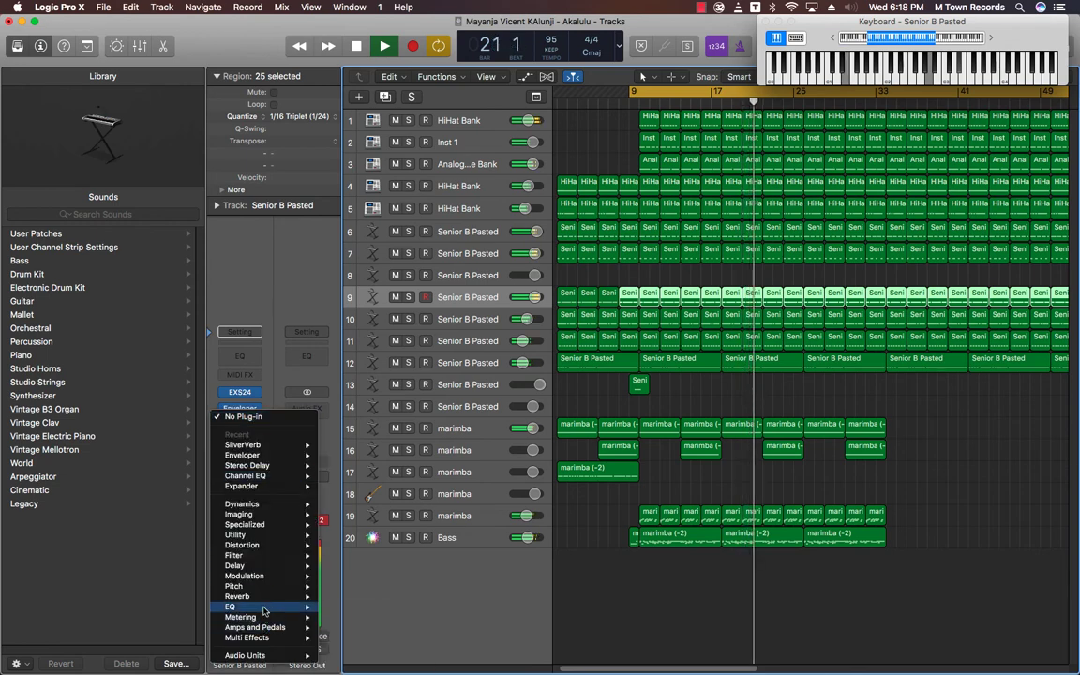
{"action": "mouse_move", "coordinate": [281, 596]}
{"action": "mouse_move", "coordinate": [412, 618]}
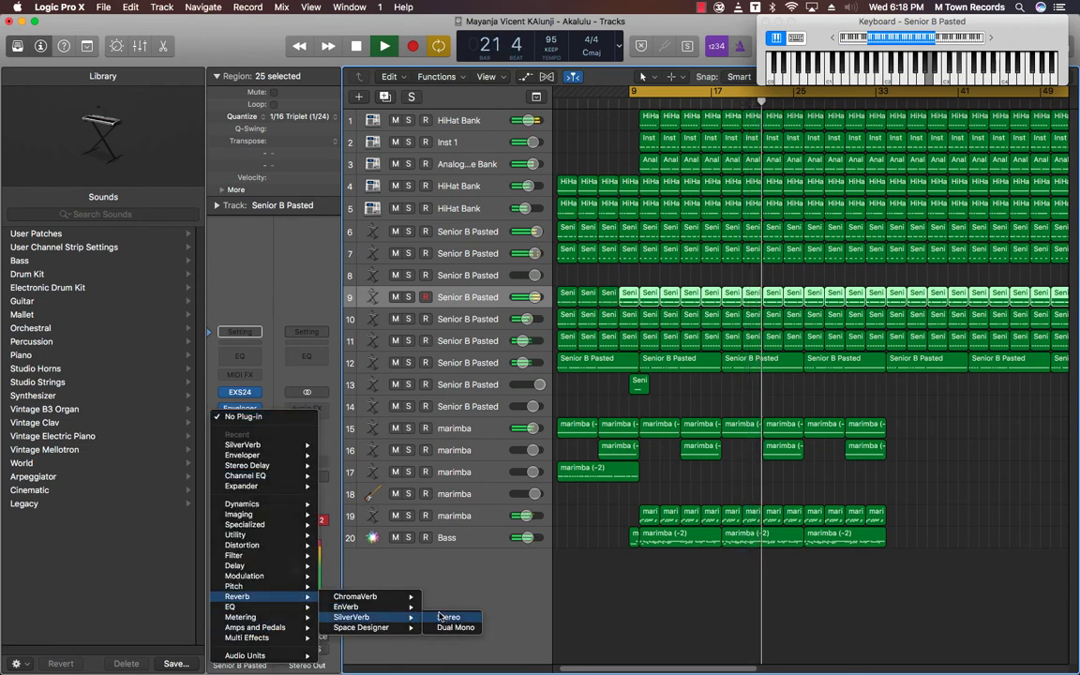
{"action": "left_click", "coordinate": [448, 617]}
{"action": "left_click_drag", "start_coordinate": [660, 246], "coordinate": [661, 269]}
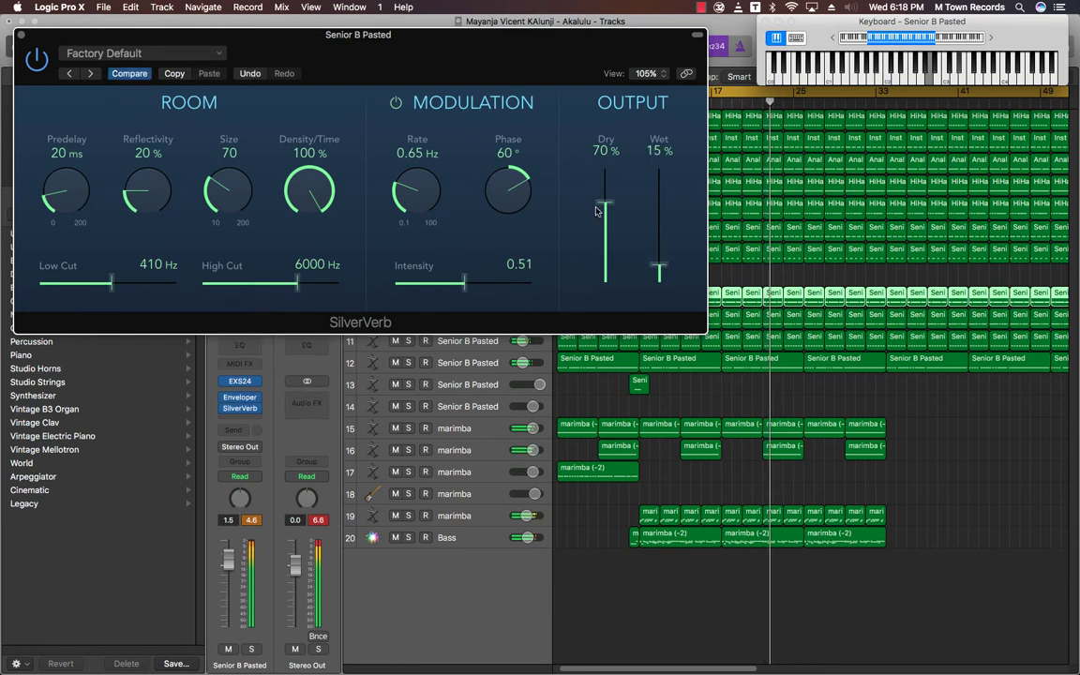
{"action": "left_click_drag", "start_coordinate": [597, 211], "coordinate": [616, 201]}
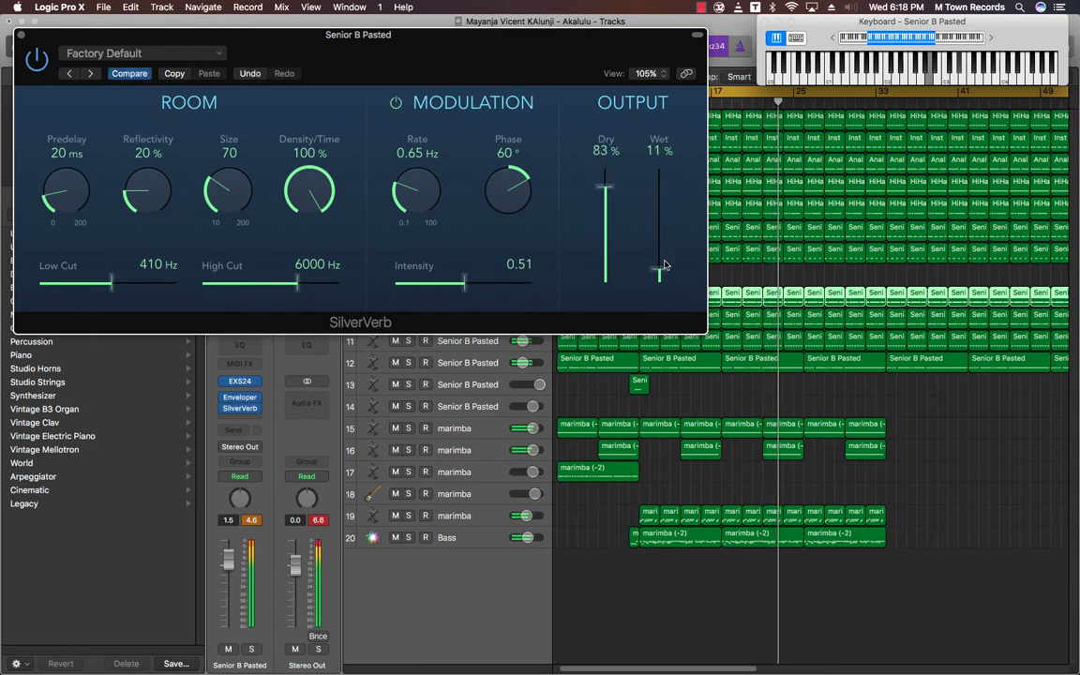
{"action": "left_click_drag", "start_coordinate": [664, 266], "coordinate": [661, 275]}
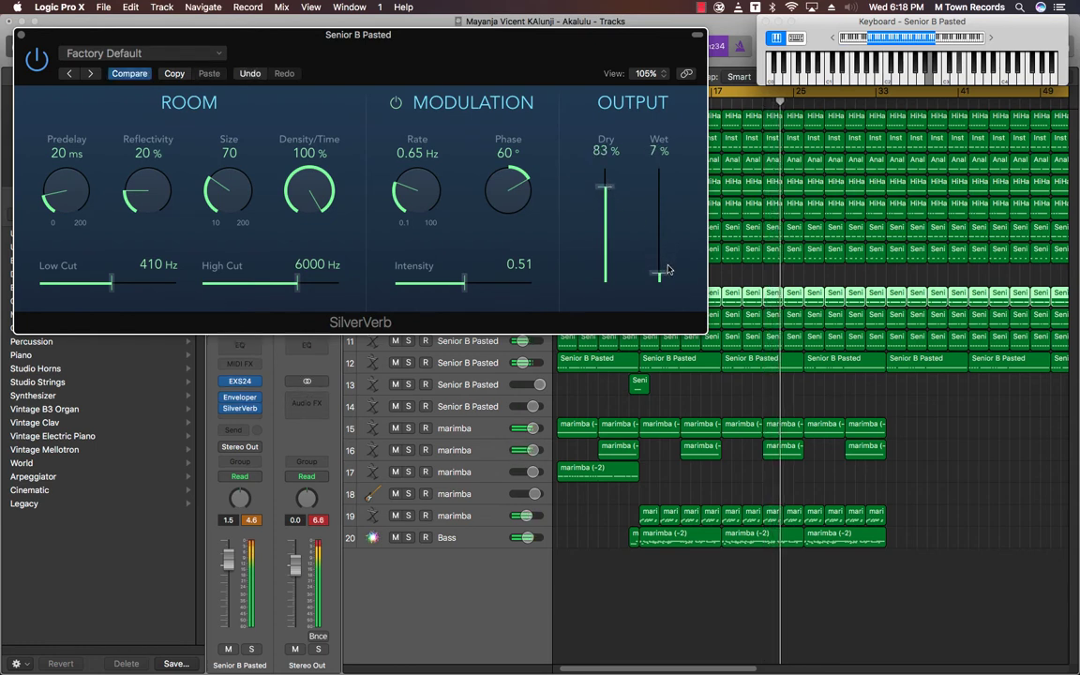
{"action": "left_click", "coordinate": [20, 35]}
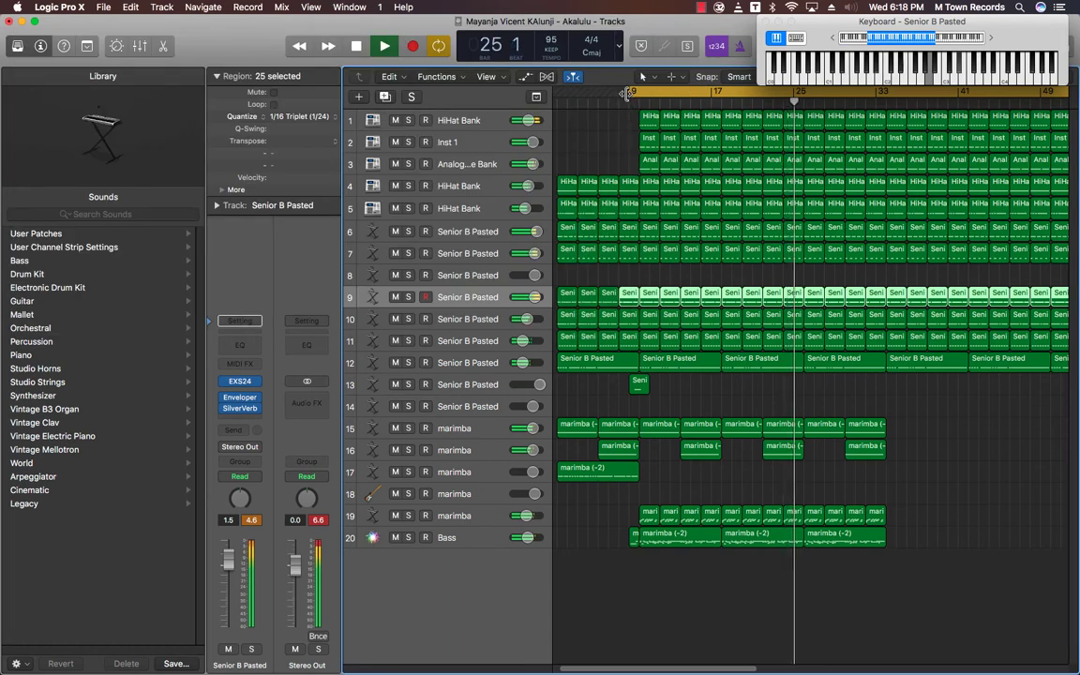
Copy the marimba and bass regions from bars 10 to 33 on tracks 15, 16, 19 and 20 to bar 34.
{"action": "key", "text": "super+a"}
{"action": "key", "text": "Return"}
{"action": "left_click", "coordinate": [991, 507]}
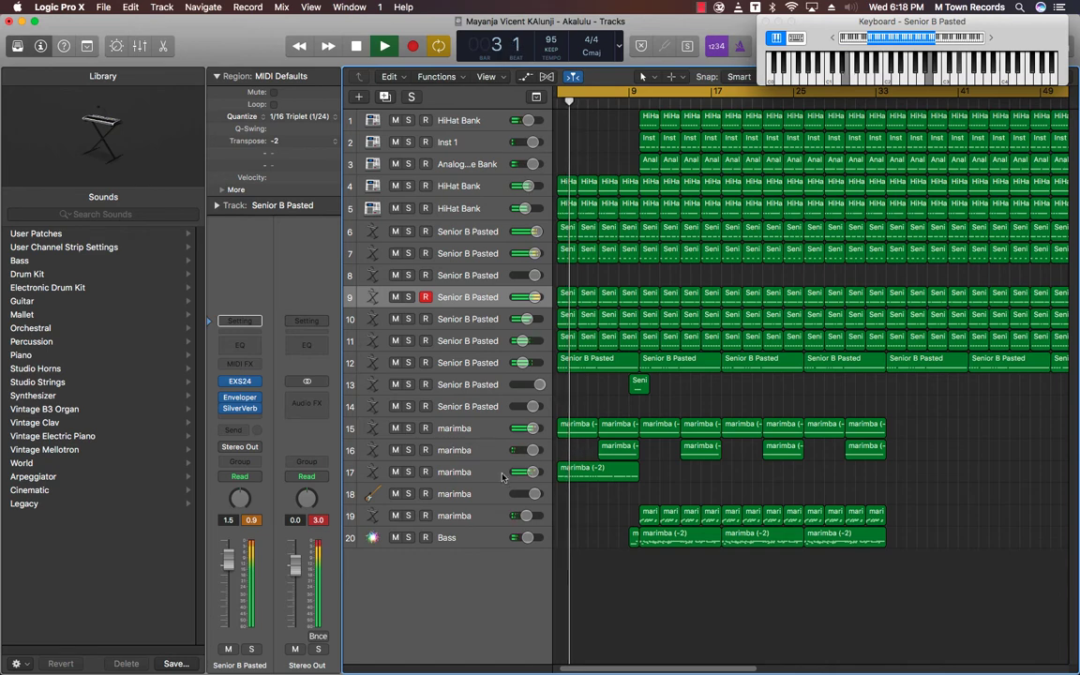
{"action": "left_click_drag", "start_coordinate": [959, 421], "coordinate": [846, 528]}
{"action": "left_click_drag", "start_coordinate": [889, 419], "coordinate": [651, 569]}
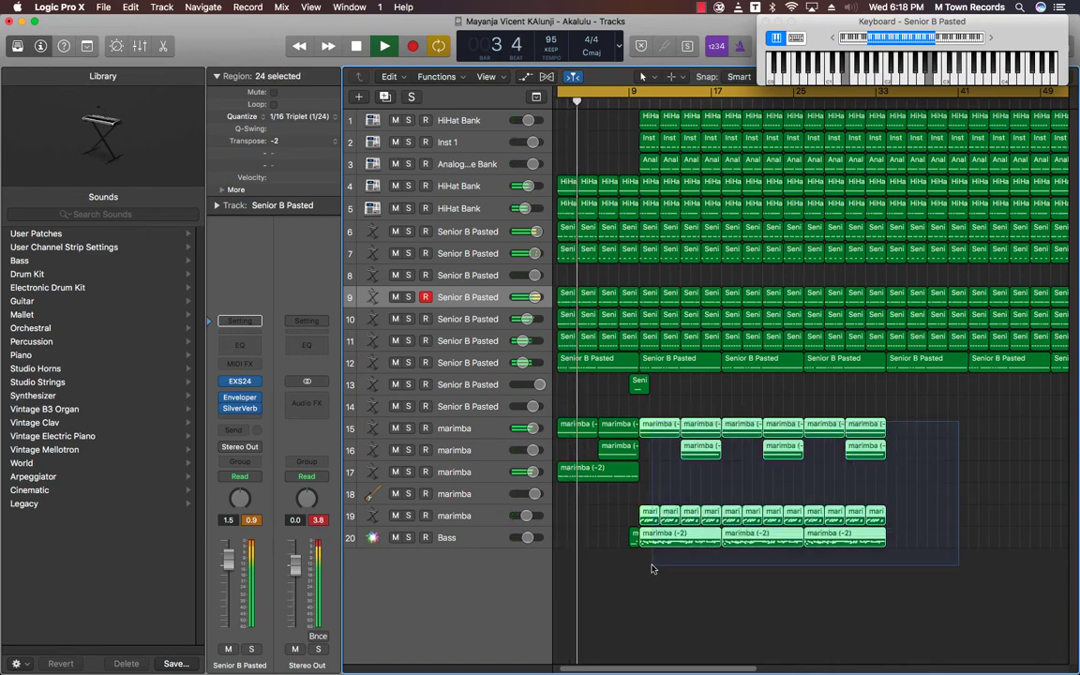
{"action": "left_click_drag", "start_coordinate": [781, 544], "coordinate": [858, 544]}
{"action": "key", "text": "super+Left"}
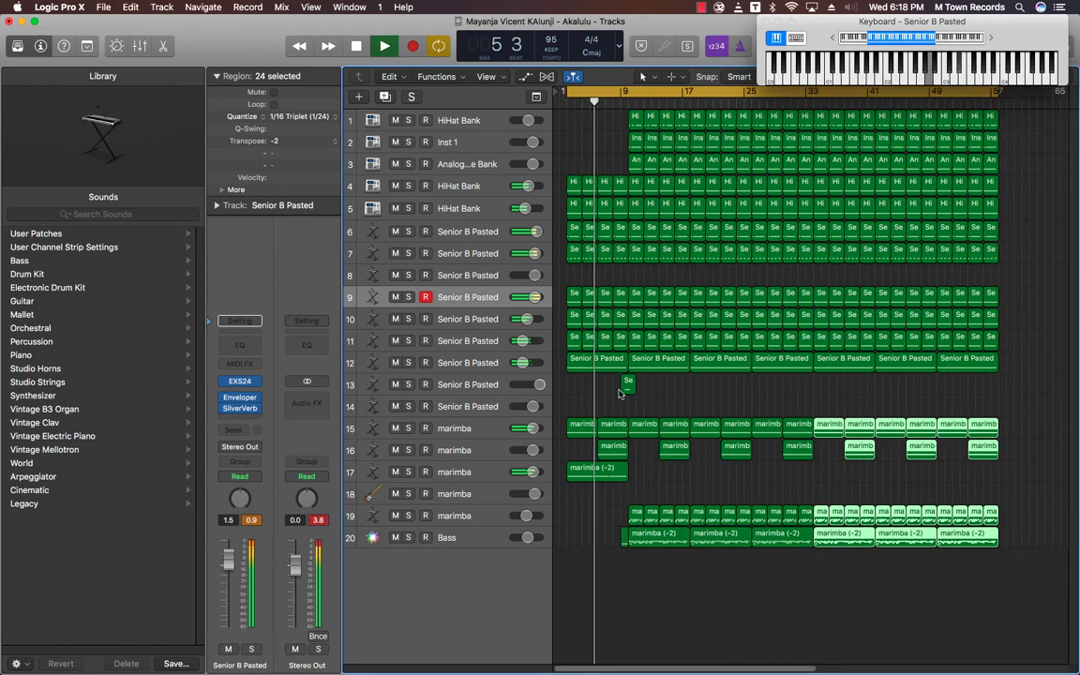
Copy the single region at bar 9 on track 13 to bars 25, 41 and 57.
{"action": "left_click", "coordinate": [582, 441]}
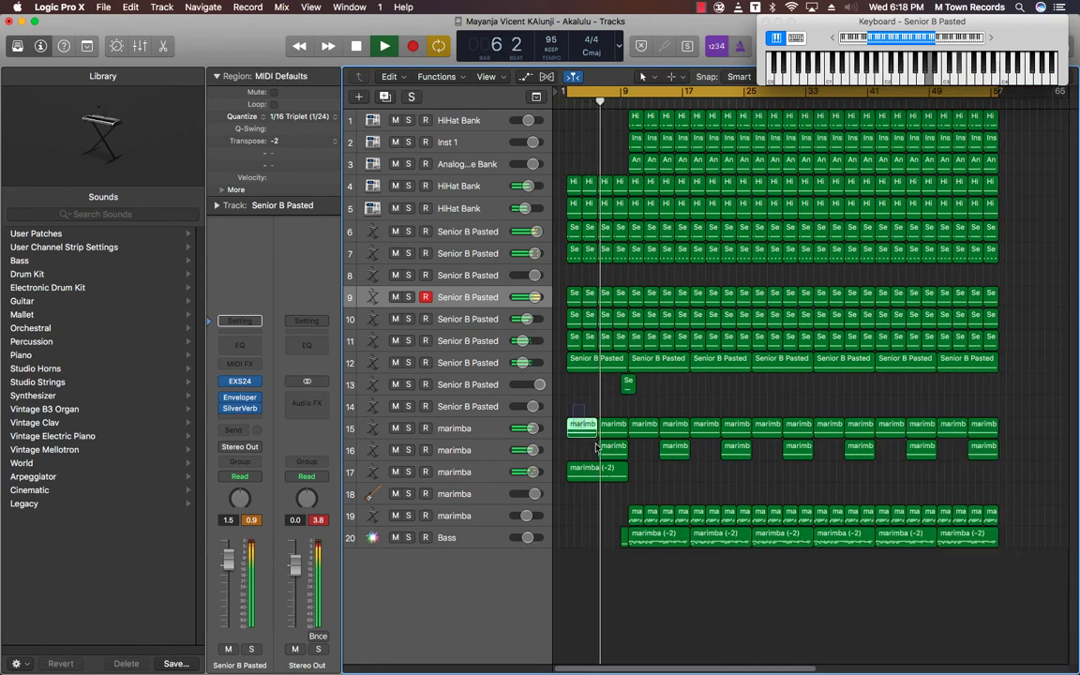
{"action": "key", "text": "super+a"}
{"action": "scroll", "coordinate": [586, 422], "scroll_direction": "right", "scroll_amount": 1}
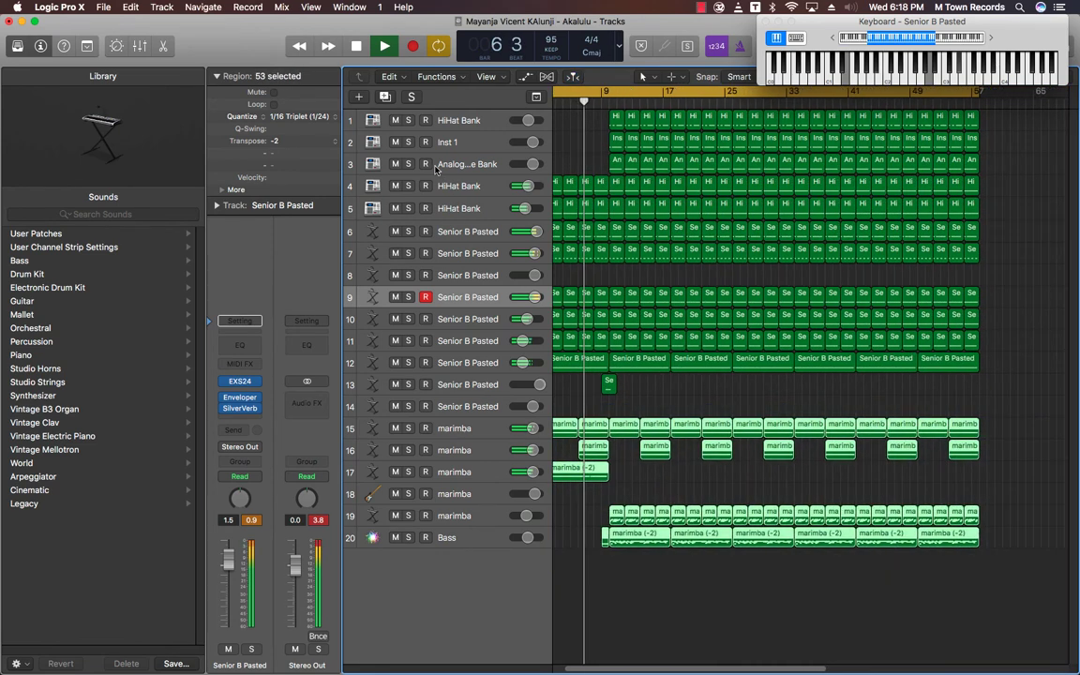
{"action": "left_click", "coordinate": [582, 394]}
{"action": "left_click_drag", "start_coordinate": [609, 383], "coordinate": [742, 389]}
{"action": "left_click_drag", "start_coordinate": [741, 384], "coordinate": [979, 386]}
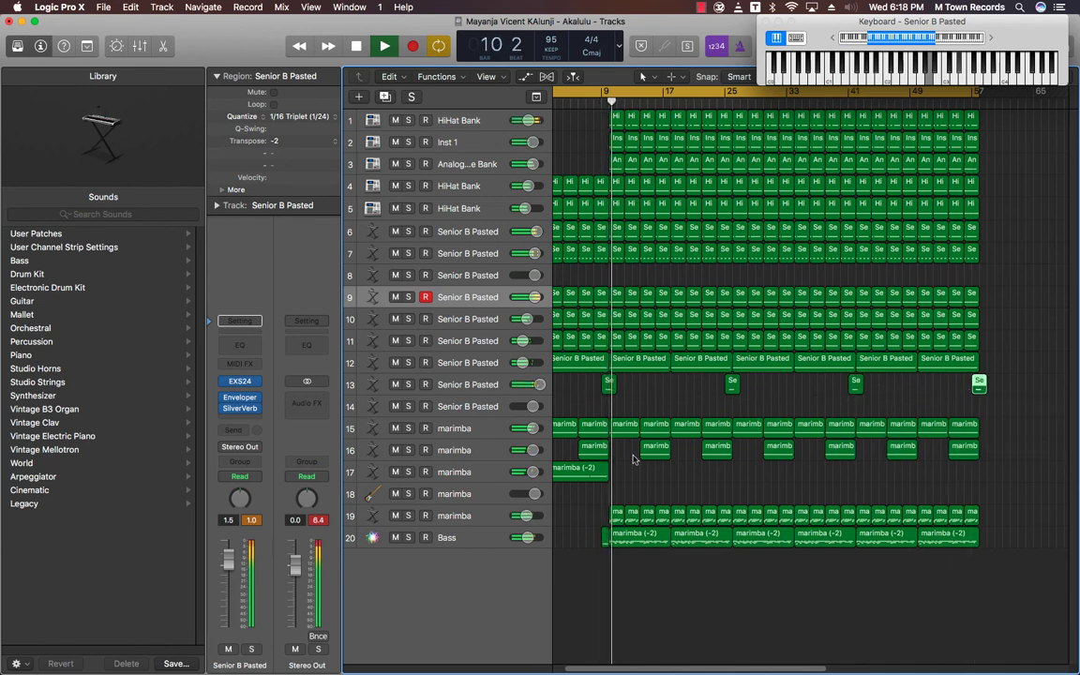
Search the sound library for "vibra" and load RED VIBRA on track 18.
{"action": "left_click", "coordinate": [480, 494]}
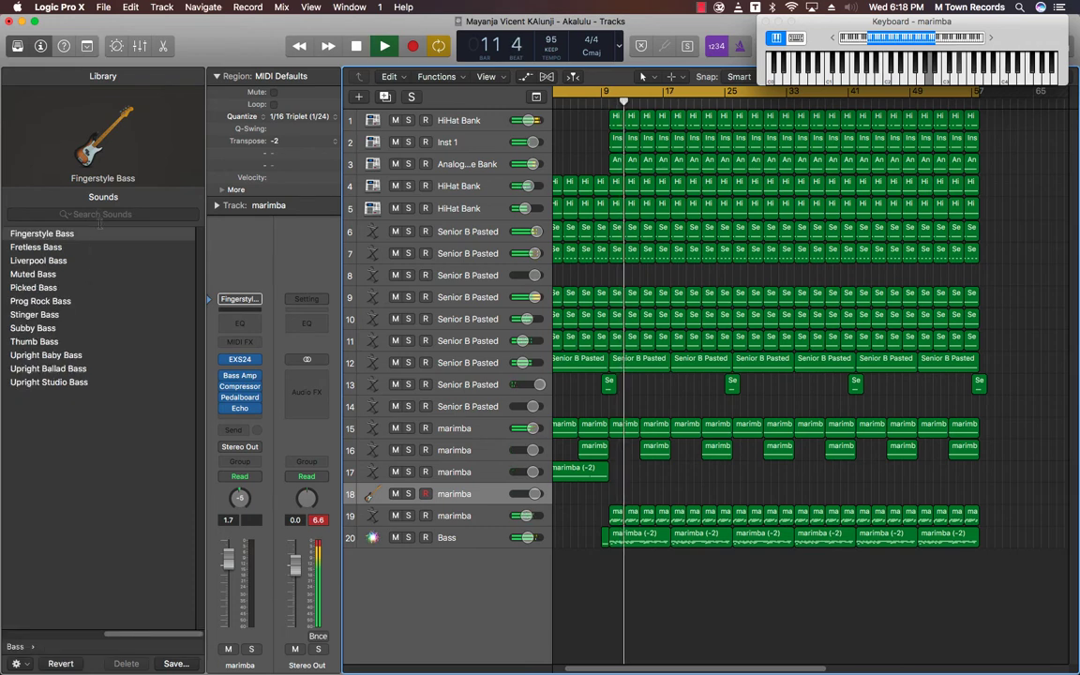
{"action": "scroll", "coordinate": [113, 469], "scroll_direction": "left", "scroll_amount": 5}
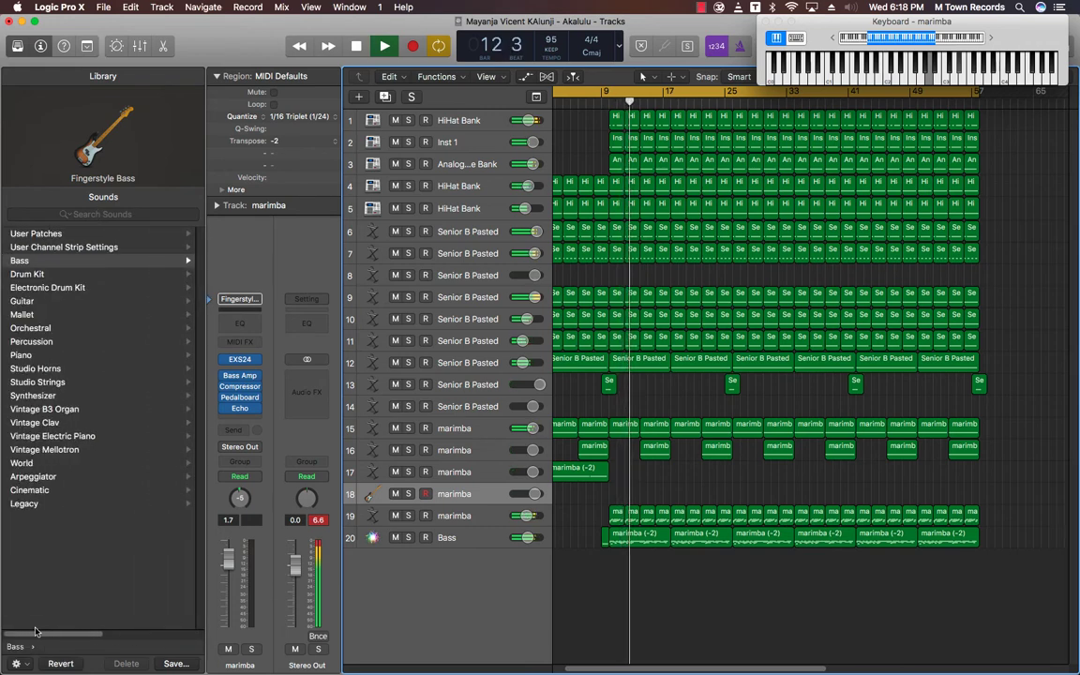
{"action": "left_click", "coordinate": [86, 213]}
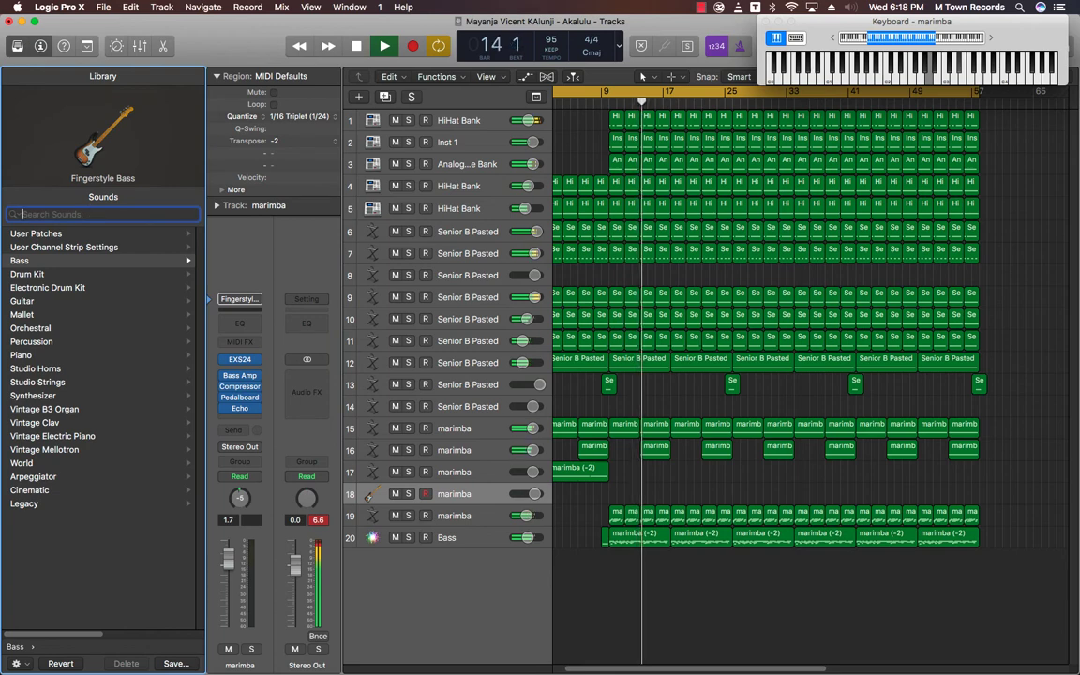
{"action": "type", "text": "vibt"}
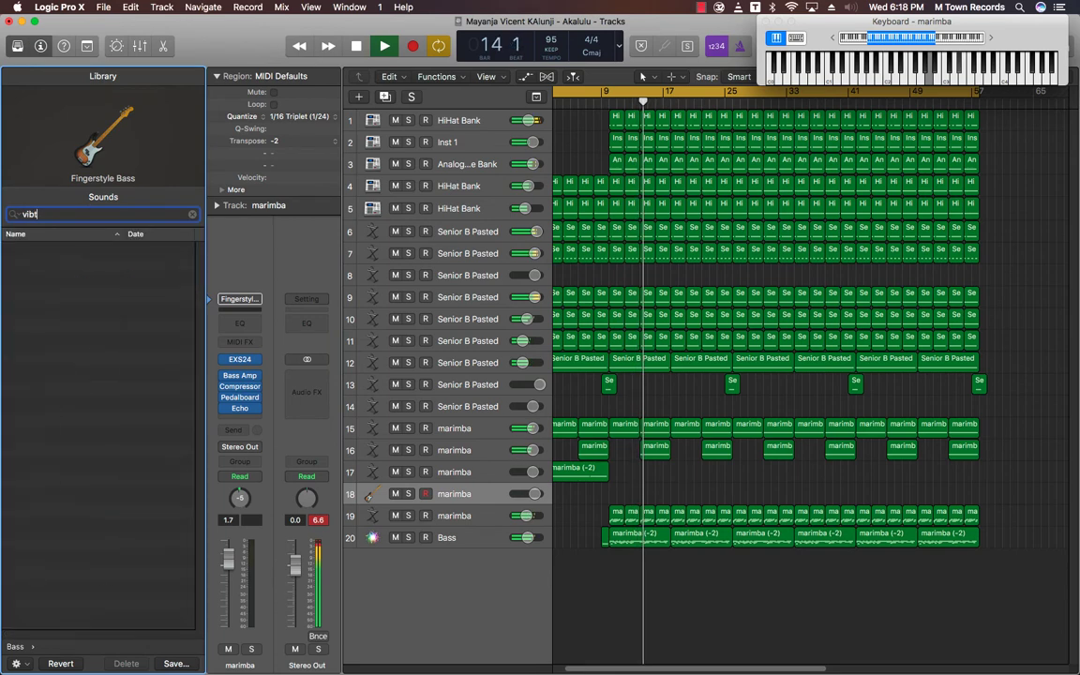
{"action": "key", "text": "BackSpace"}
{"action": "type", "text": "ra"}
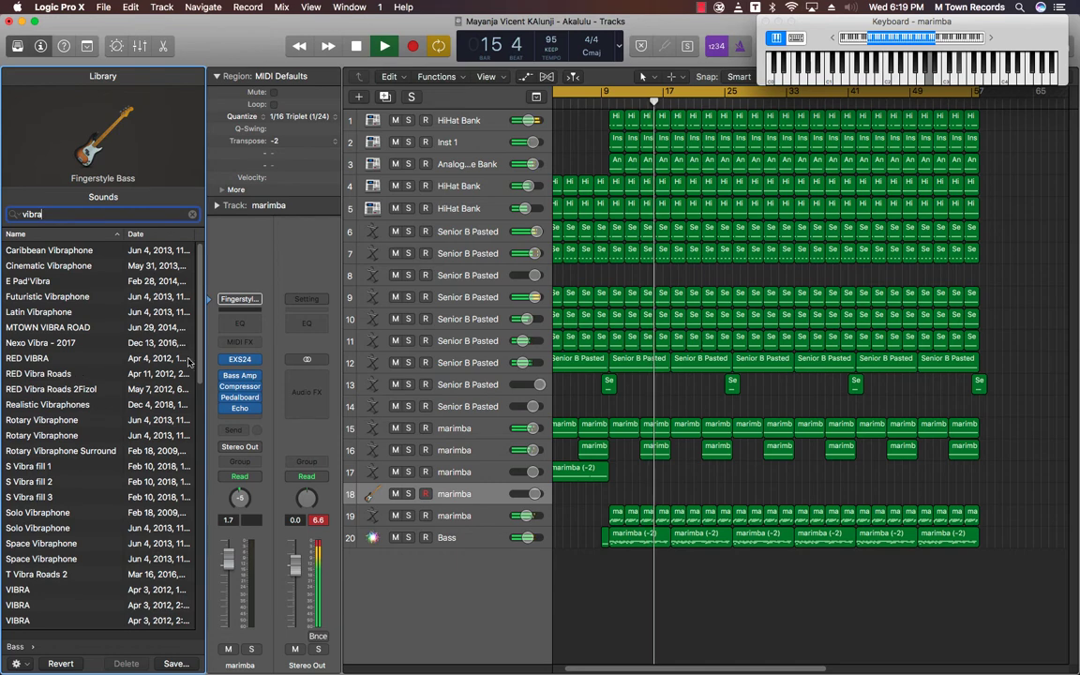
{"action": "left_click", "coordinate": [52, 361]}
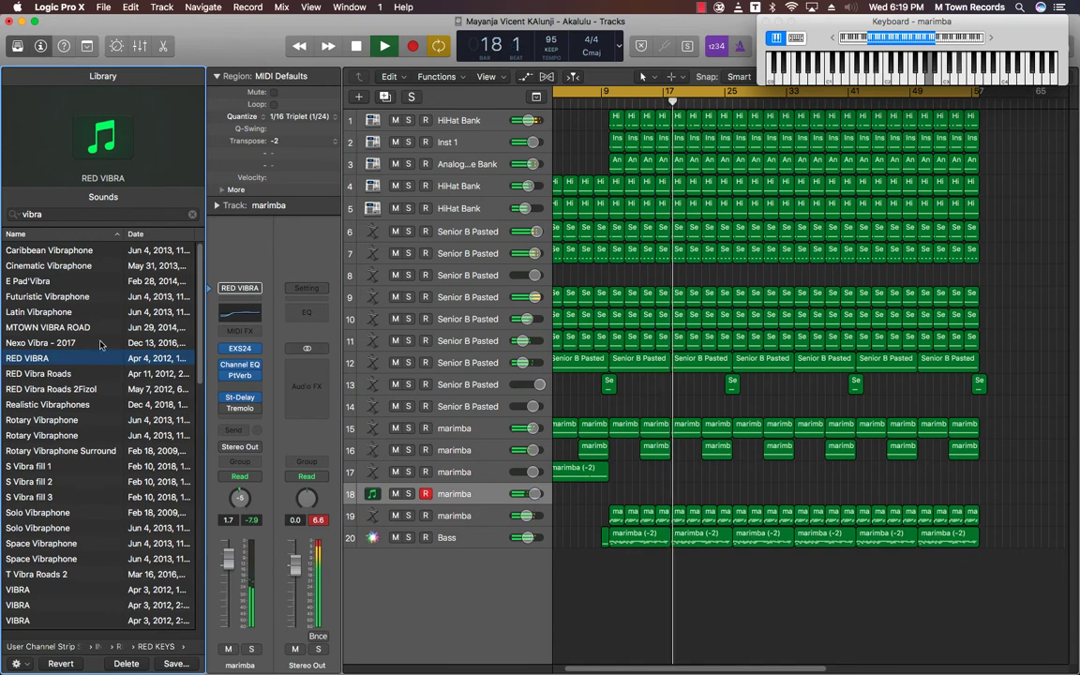
Load RED EFM 1 FM Synth22 from the RED KEYS folder on track 18, and start the cycle range at bar 9.
{"action": "left_click", "coordinate": [192, 214]}
{"action": "left_click", "coordinate": [43, 366]}
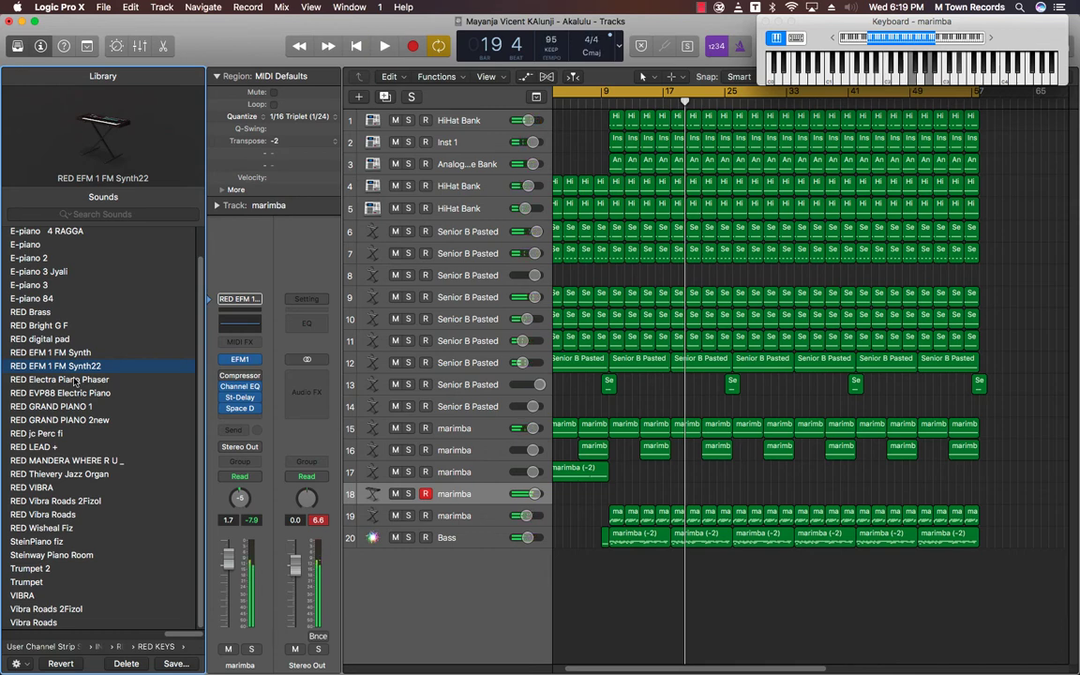
{"action": "key", "text": "Return"}
{"action": "key", "text": "space"}
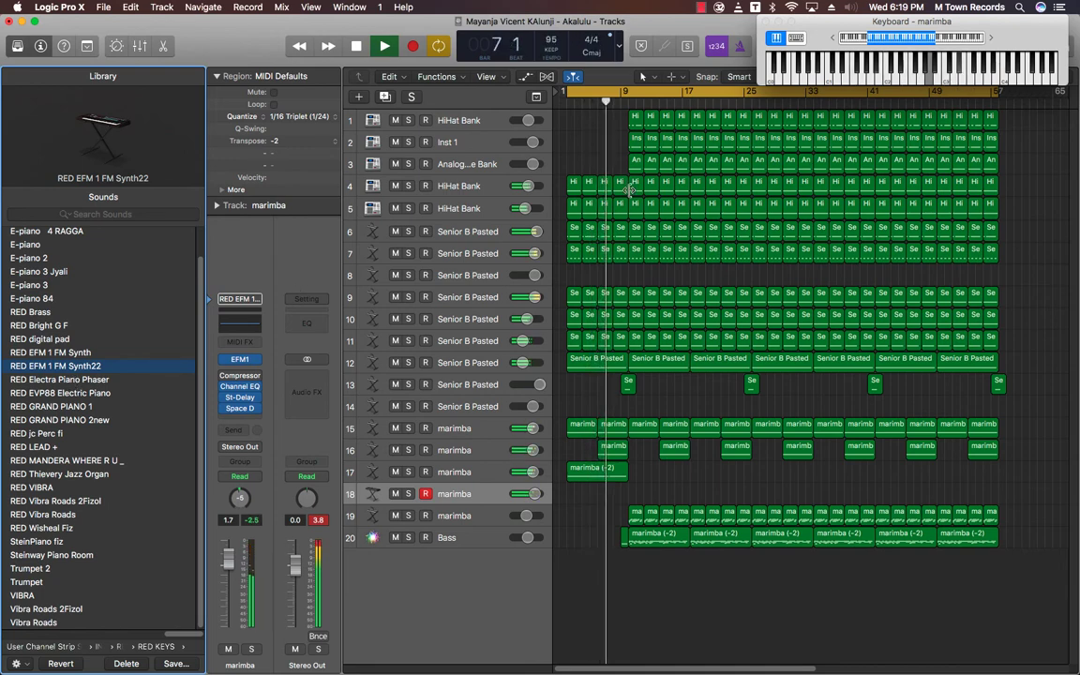
{"action": "left_click", "coordinate": [617, 86]}
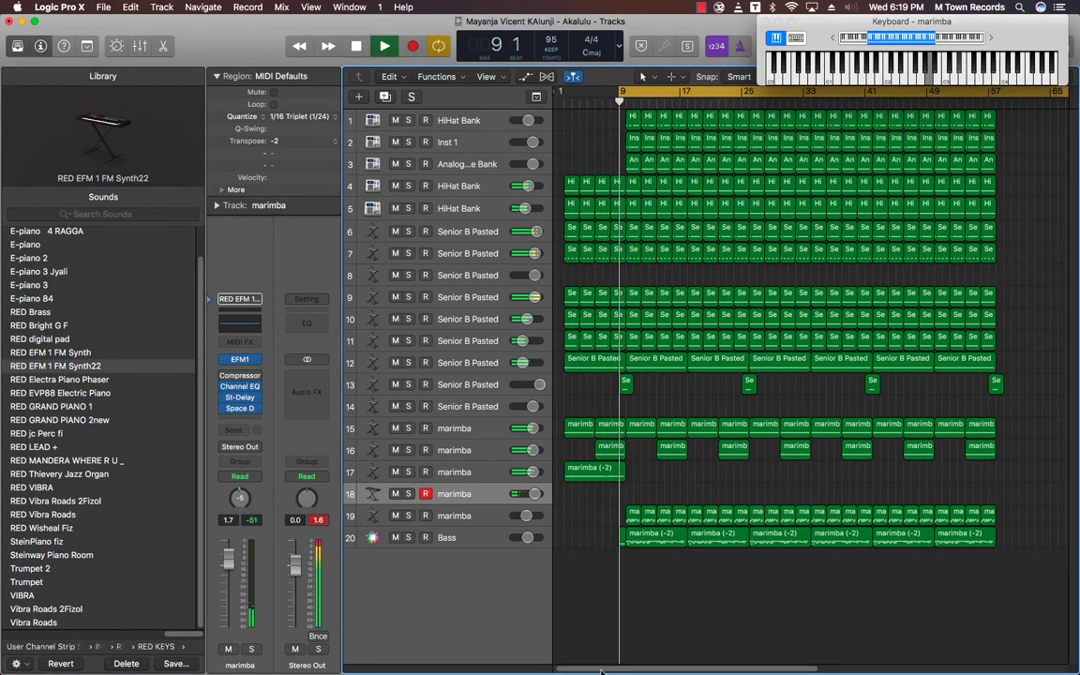
Lower track 18's volume to -2.8 dB and repeat the part captured at bar 10 with 3 copies.
{"action": "left_click_drag", "start_coordinate": [228, 561], "coordinate": [228, 583]}
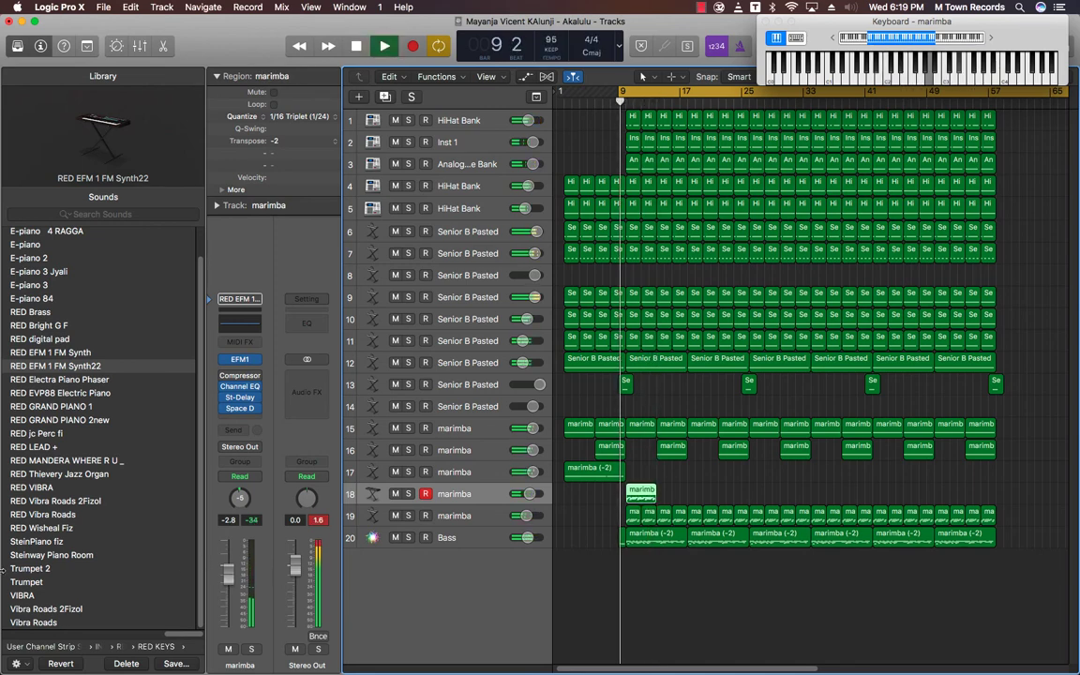
{"action": "key", "text": "super+r"}
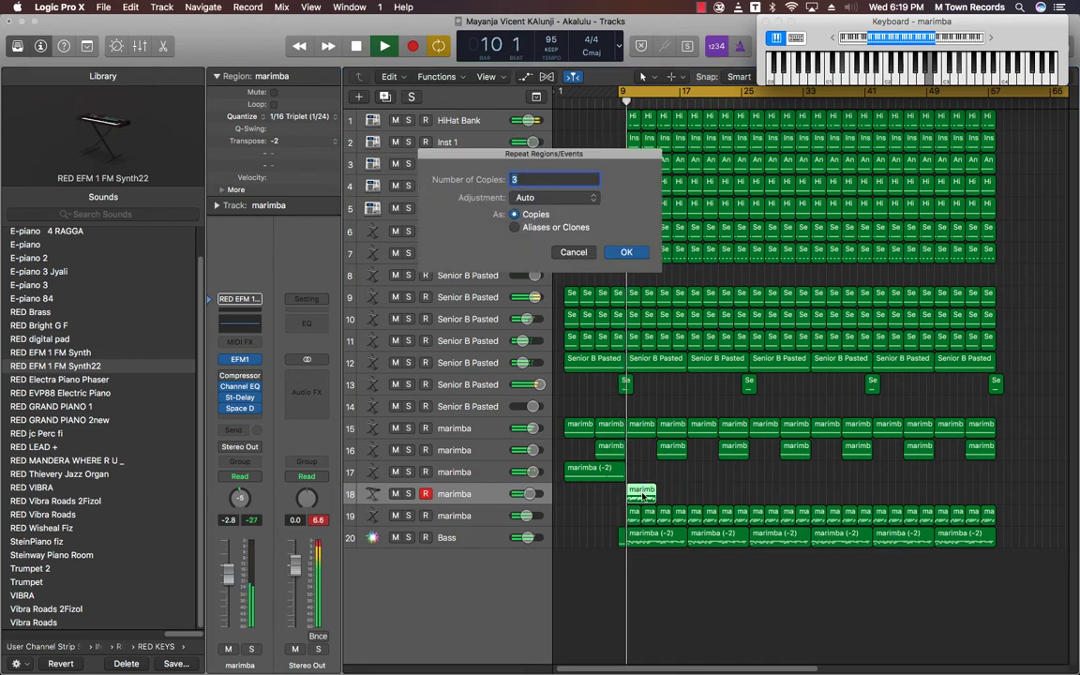
{"action": "key", "text": "Return"}
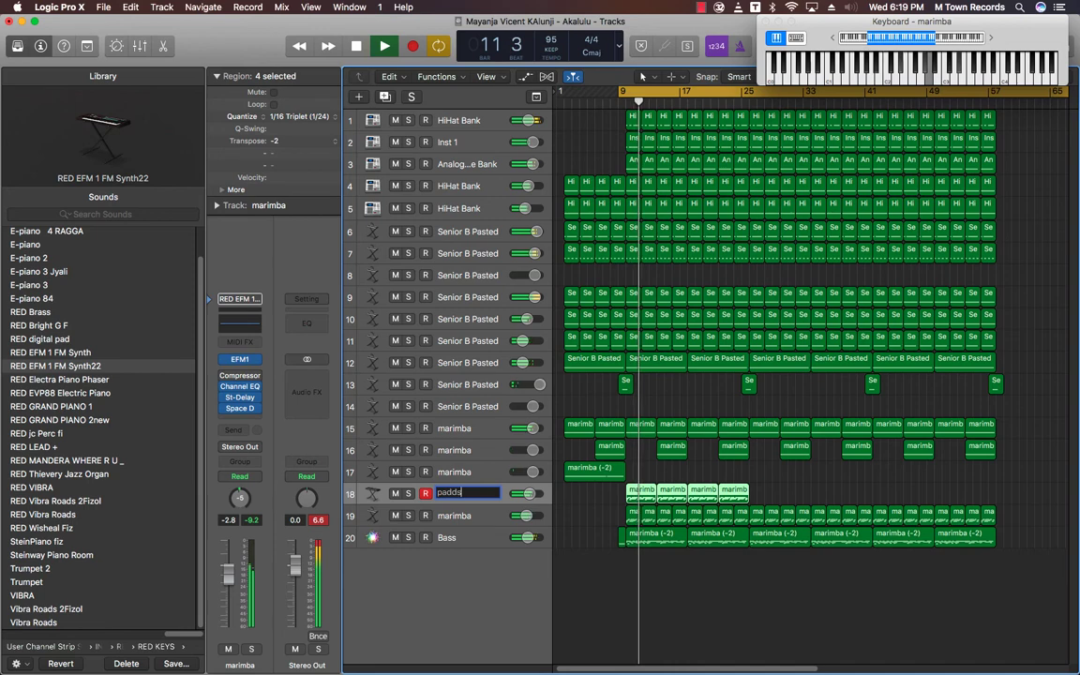
Rename track 18 as "padds" and repeat its four regions once from bar 26.
{"action": "key", "text": "Return"}
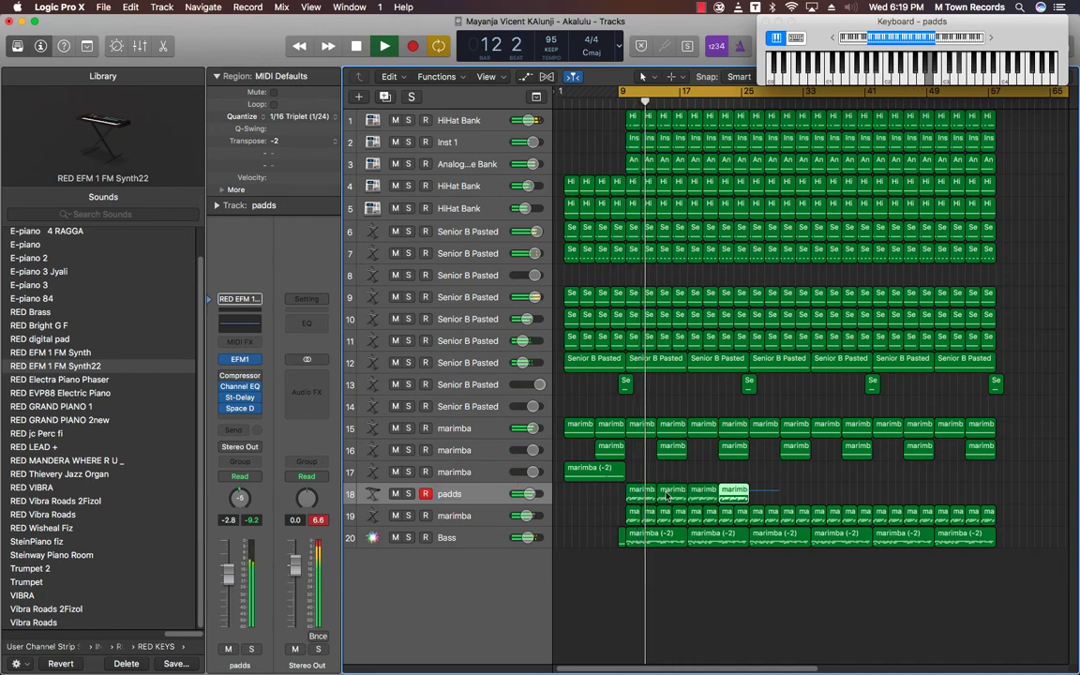
{"action": "key", "text": "super+r"}
{"action": "key", "text": "Return"}
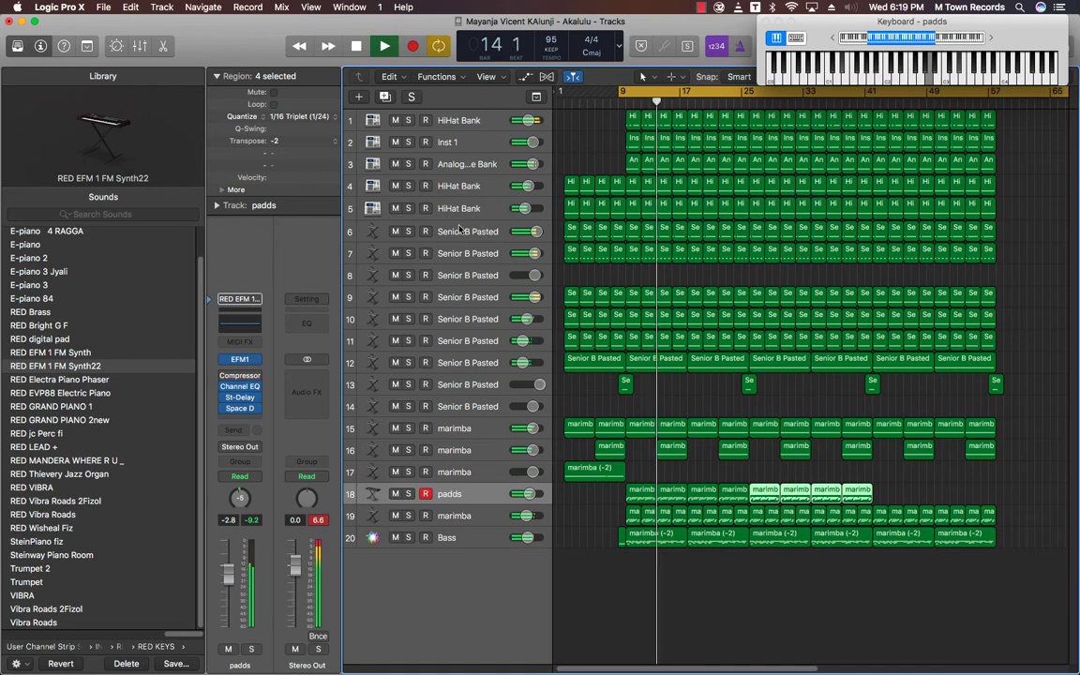
Audition tracks 6 and 7 soloed together, unsolo them, and rename track 7 as LOW RAAGA KICK.
{"action": "left_click_drag", "start_coordinate": [408, 231], "coordinate": [408, 253]}
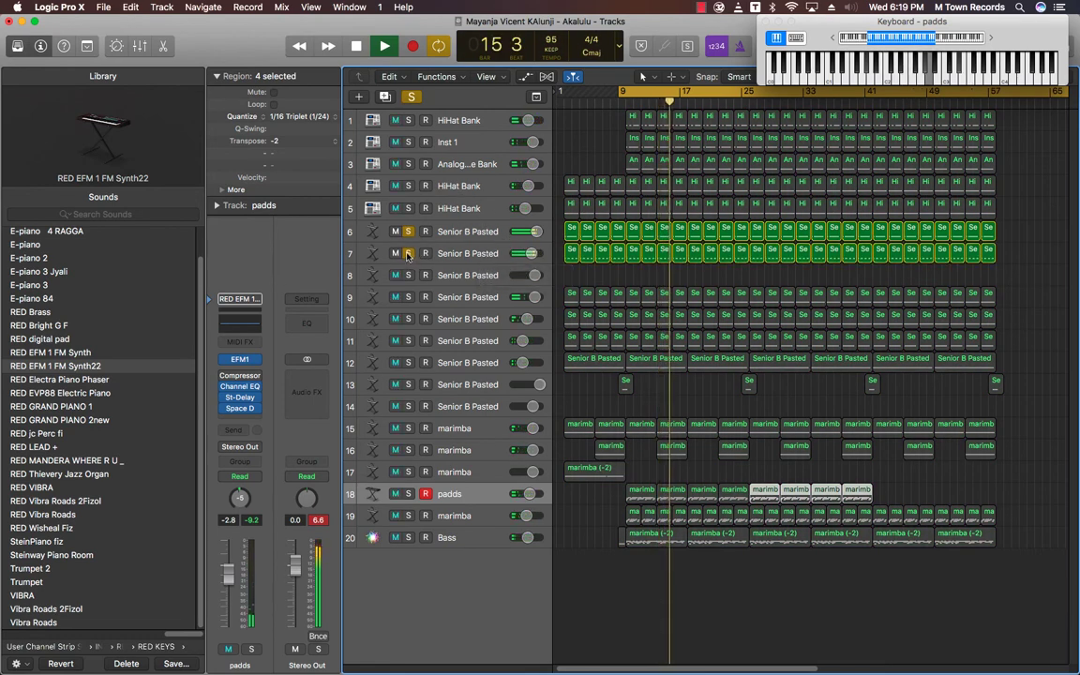
{"action": "left_click", "coordinate": [408, 254]}
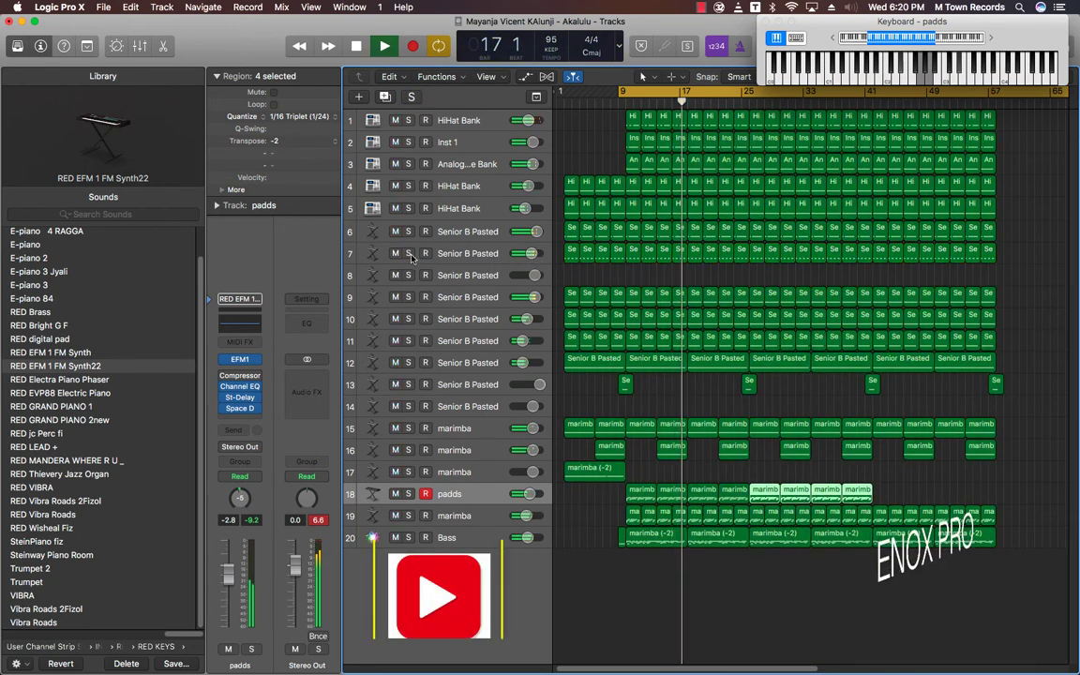
{"action": "double_click", "coordinate": [474, 253]}
{"action": "type", "text": "L"}
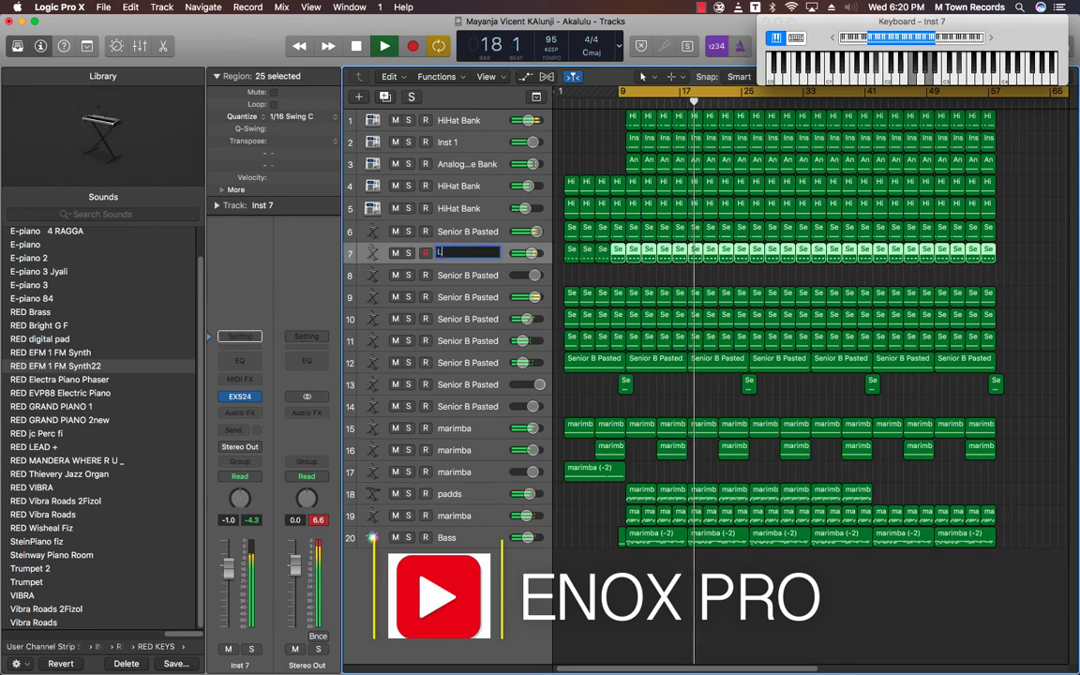
{"action": "type", "text": "OW RA"}
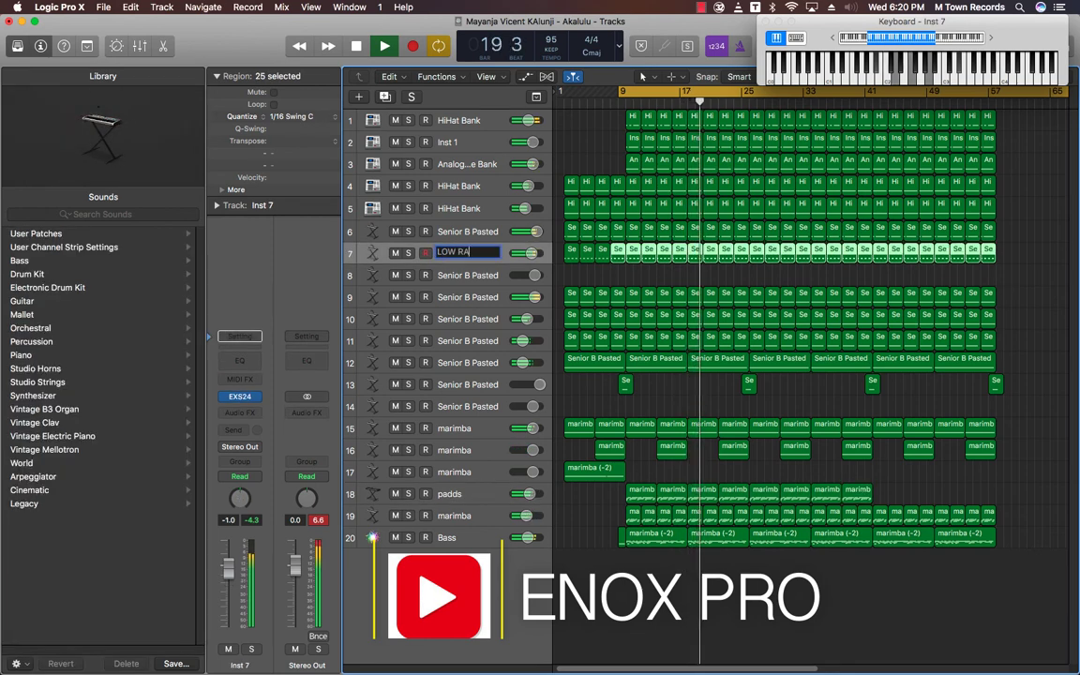
{"action": "type", "text": "AGA KICK"}
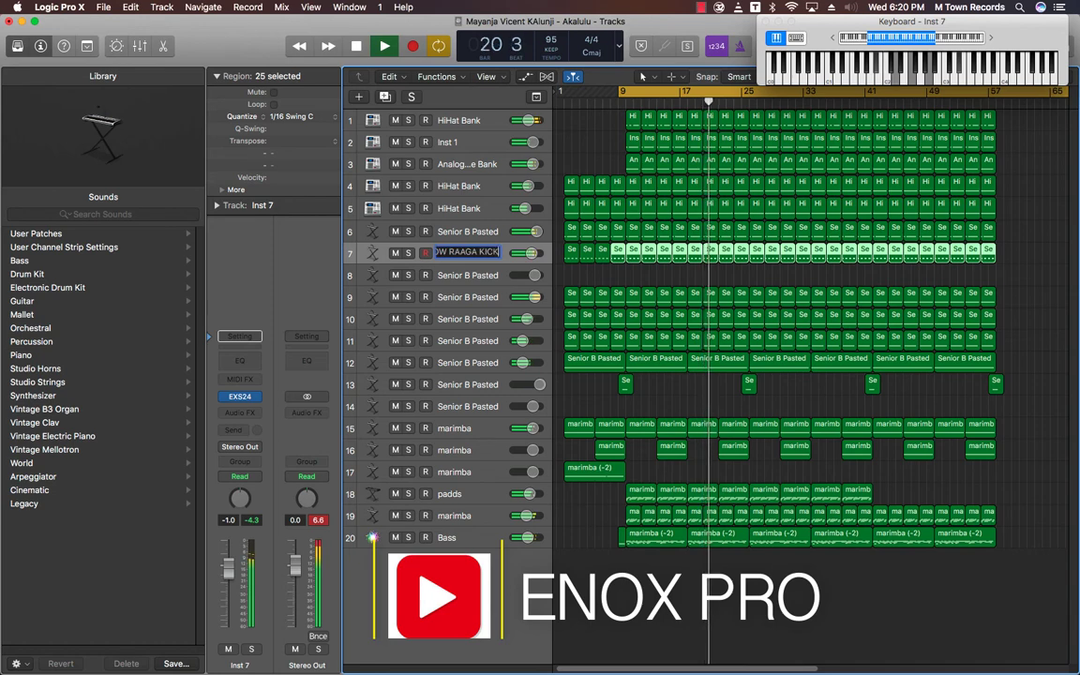
{"action": "key", "text": "Return"}
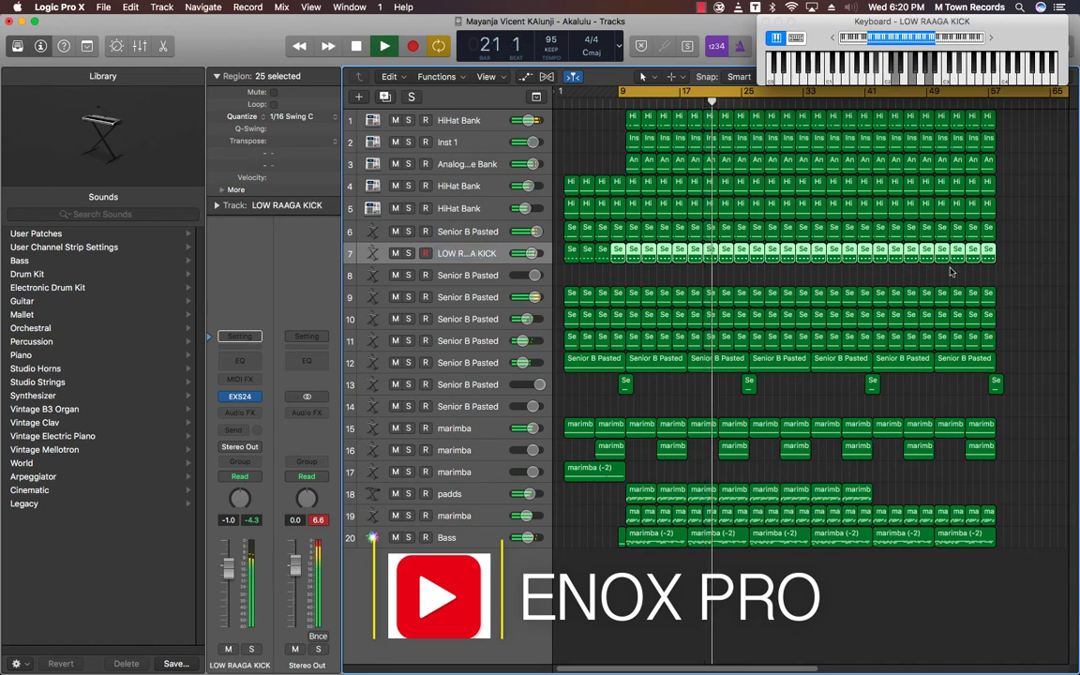
Set the cycle range to span all regions, then lower the padds volume to -9.6 dB and the LOW RAAGA KICK volume slightly.
{"action": "left_click", "coordinate": [1030, 239]}
{"action": "key", "text": "super+a"}
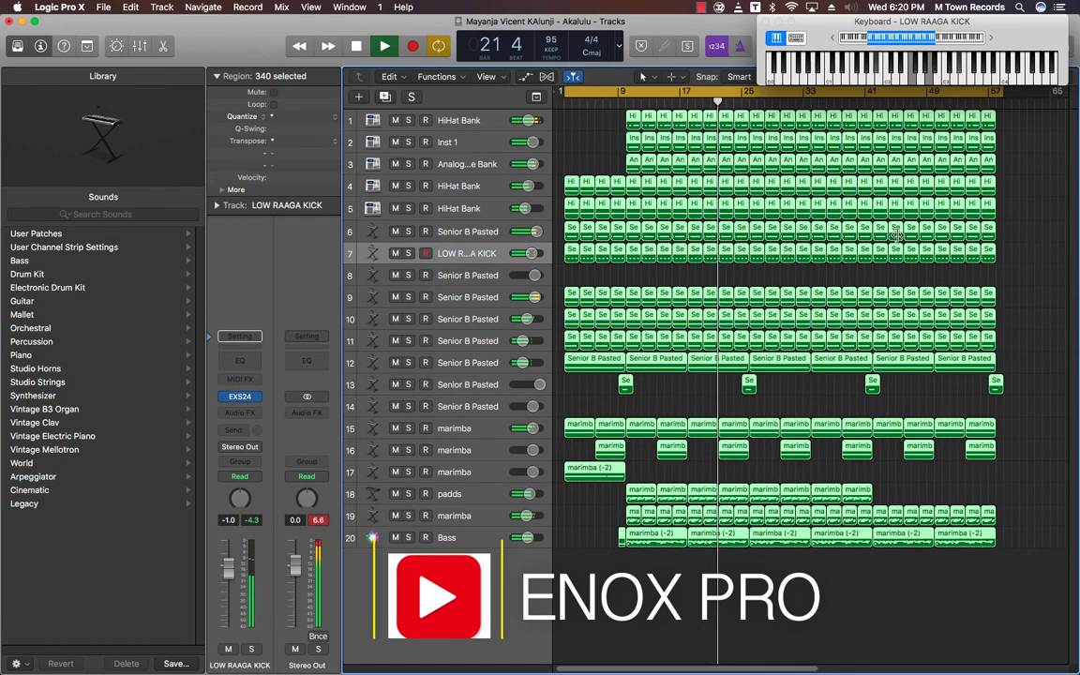
{"action": "left_click", "coordinate": [450, 493]}
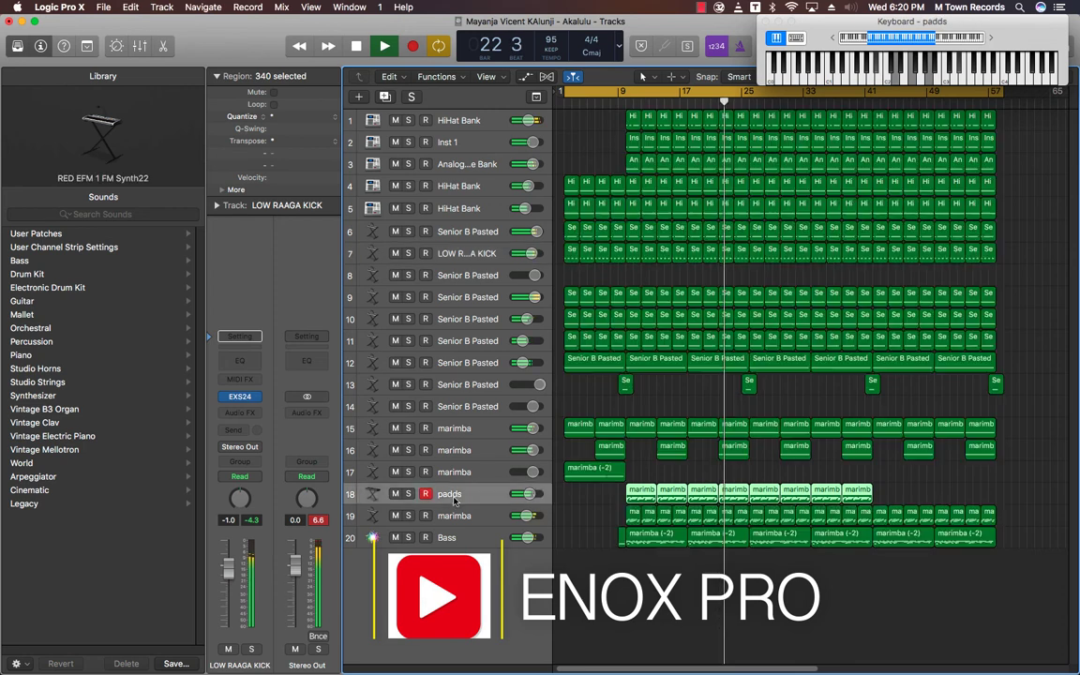
{"action": "left_click_drag", "start_coordinate": [227, 576], "coordinate": [228, 591]}
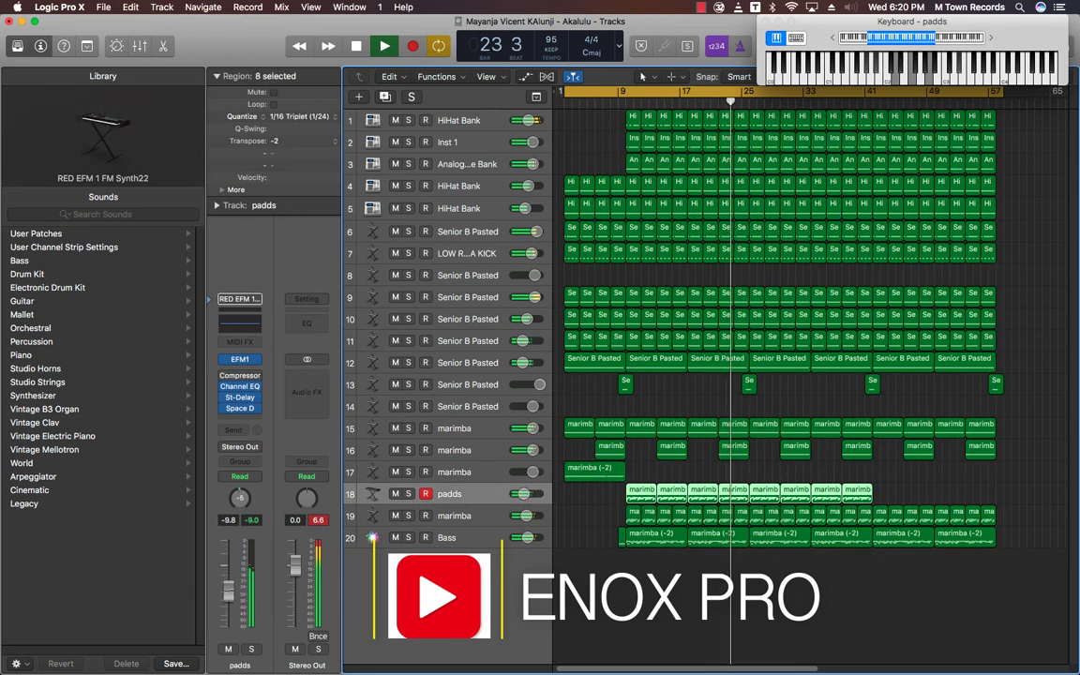
{"action": "mouse_move", "coordinate": [521, 259]}
{"action": "left_mouse_down"}
{"action": "mouse_move", "coordinate": [504, 259]}
{"action": "mouse_move", "coordinate": [527, 254]}
{"action": "left_mouse_up"}
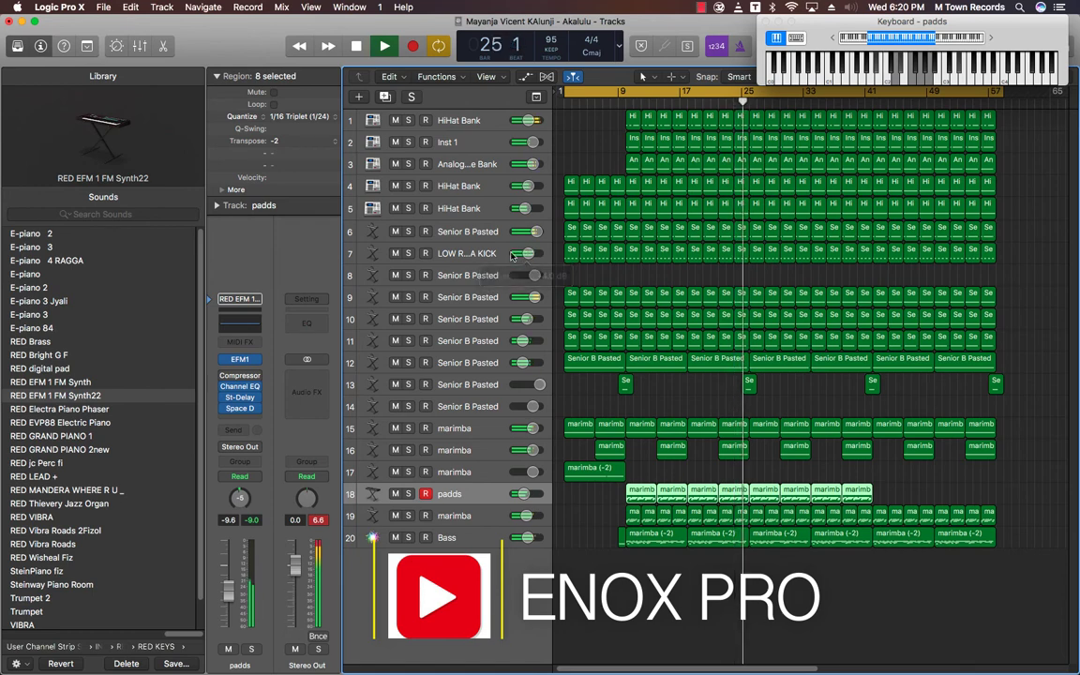
Duplicate Bass track 20 with its settings and mute all regions on the original track.
{"action": "left_click", "coordinate": [489, 538]}
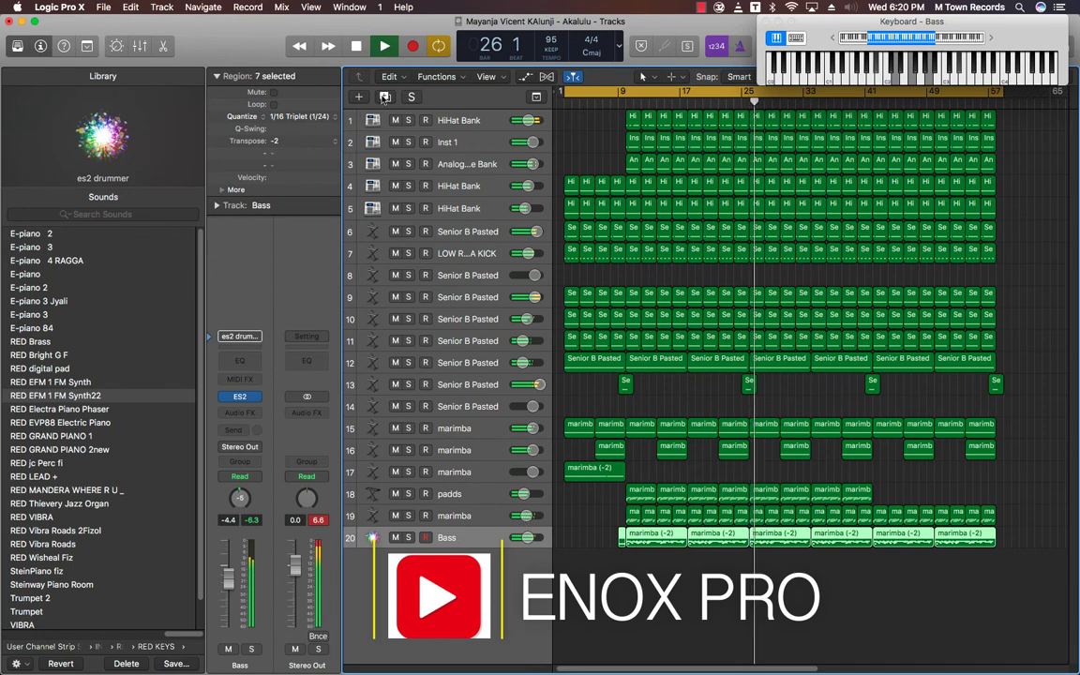
{"action": "key", "text": "super+d"}
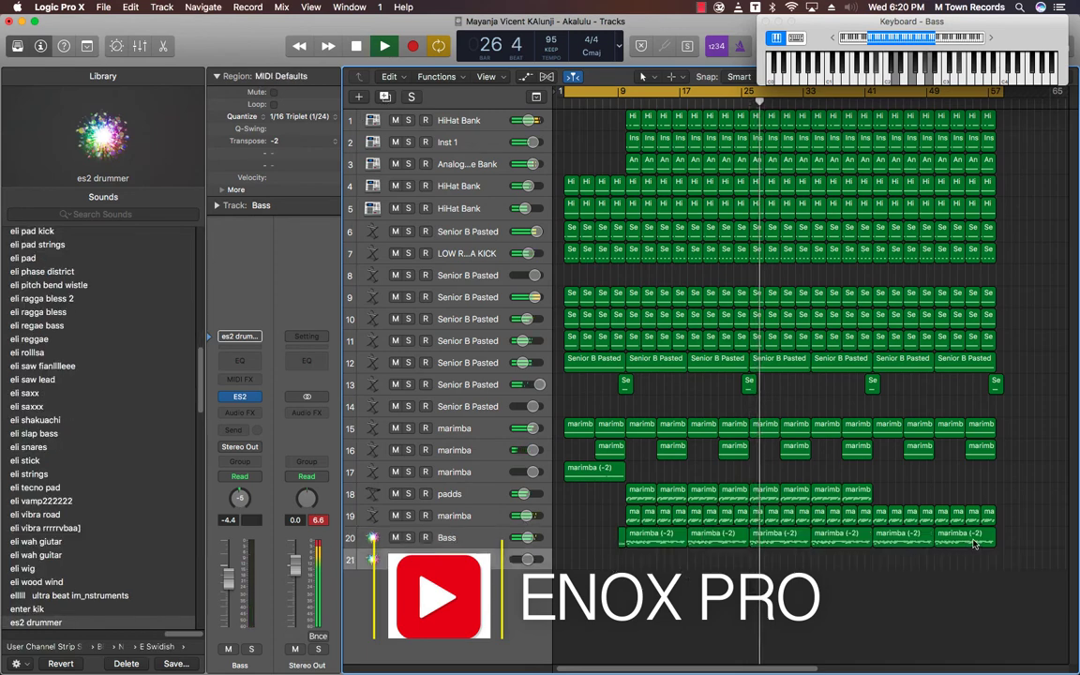
{"action": "key", "text": "ctrl+m"}
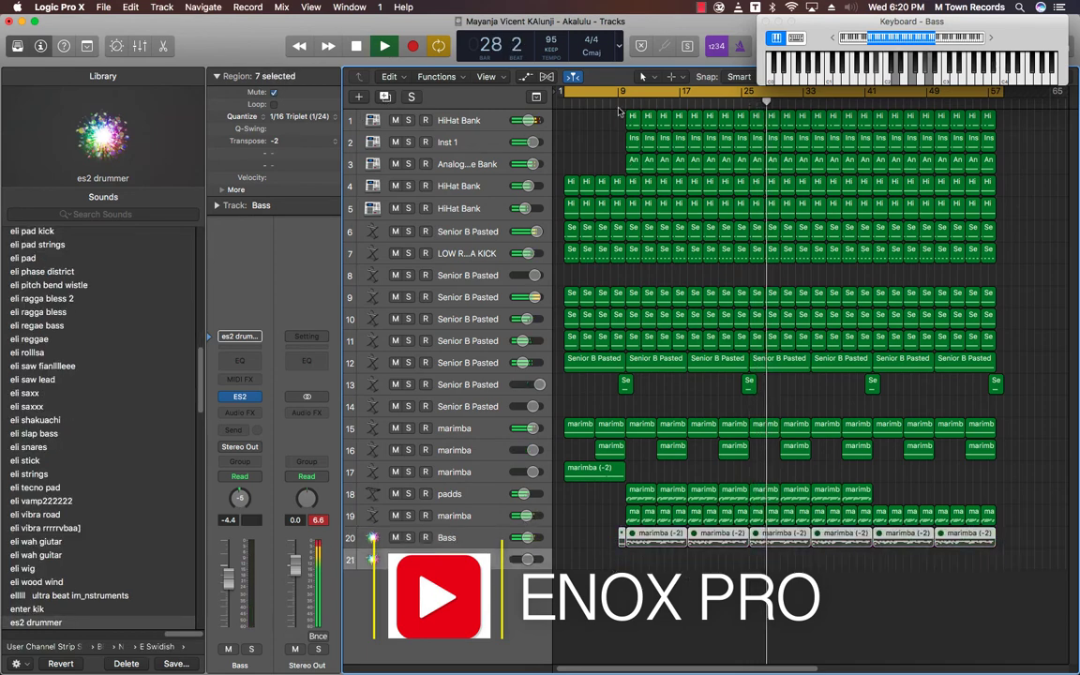
Play from the cycle start, capture the bass performance on track 21, split it at bars 10 and 14, and remove the tail.
{"action": "key", "text": "Return"}
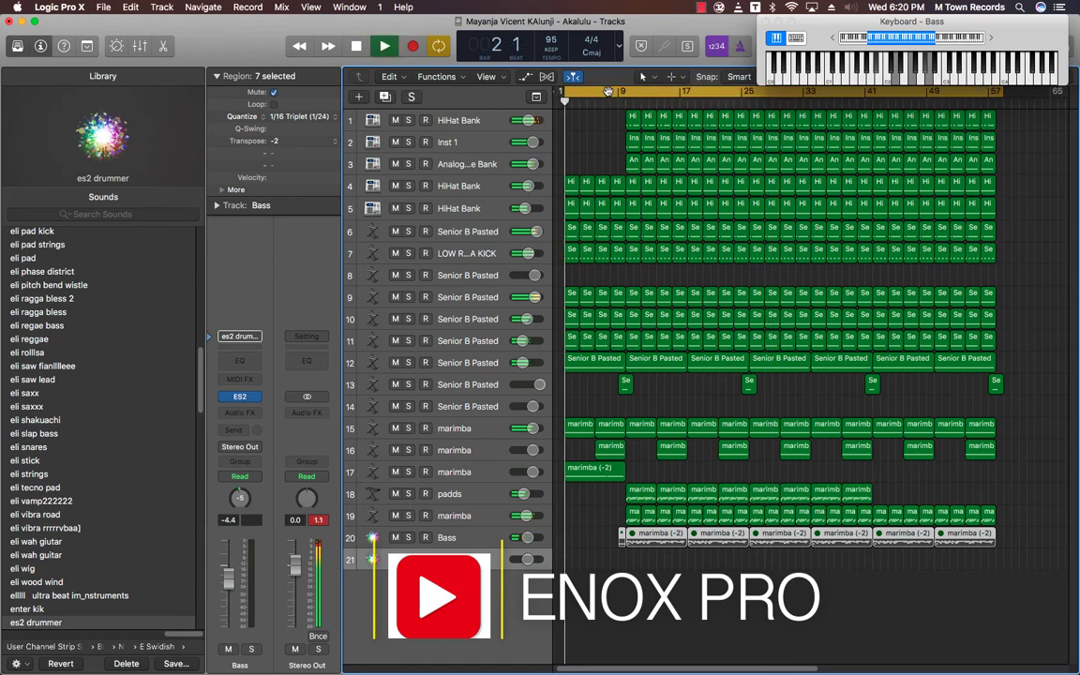
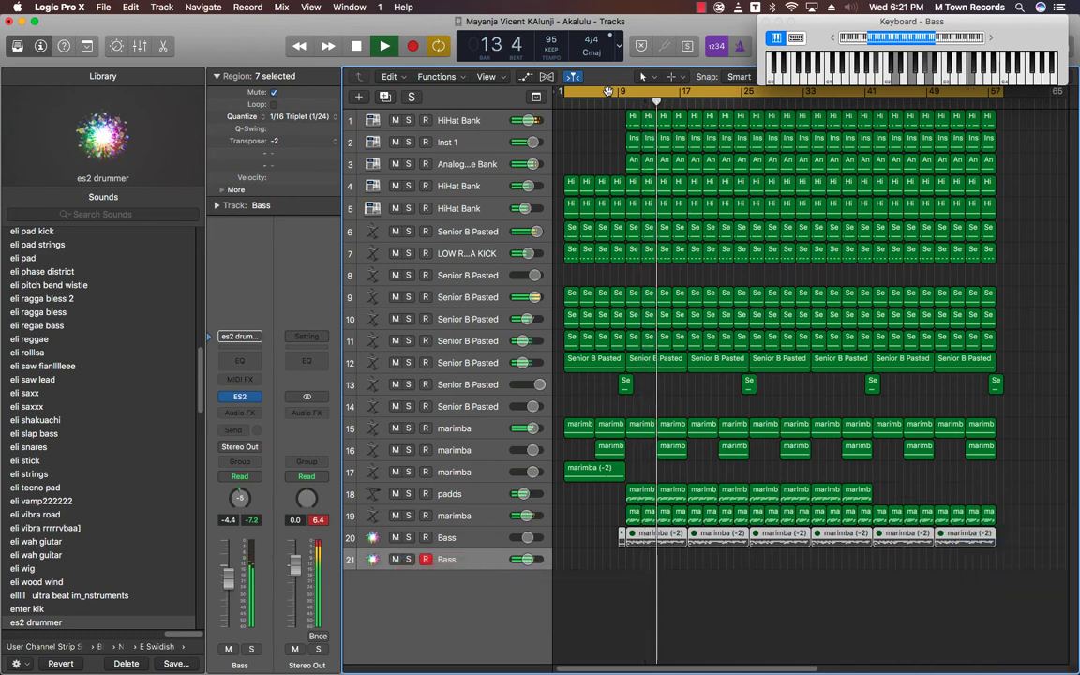
{"action": "key", "text": "shift+r"}
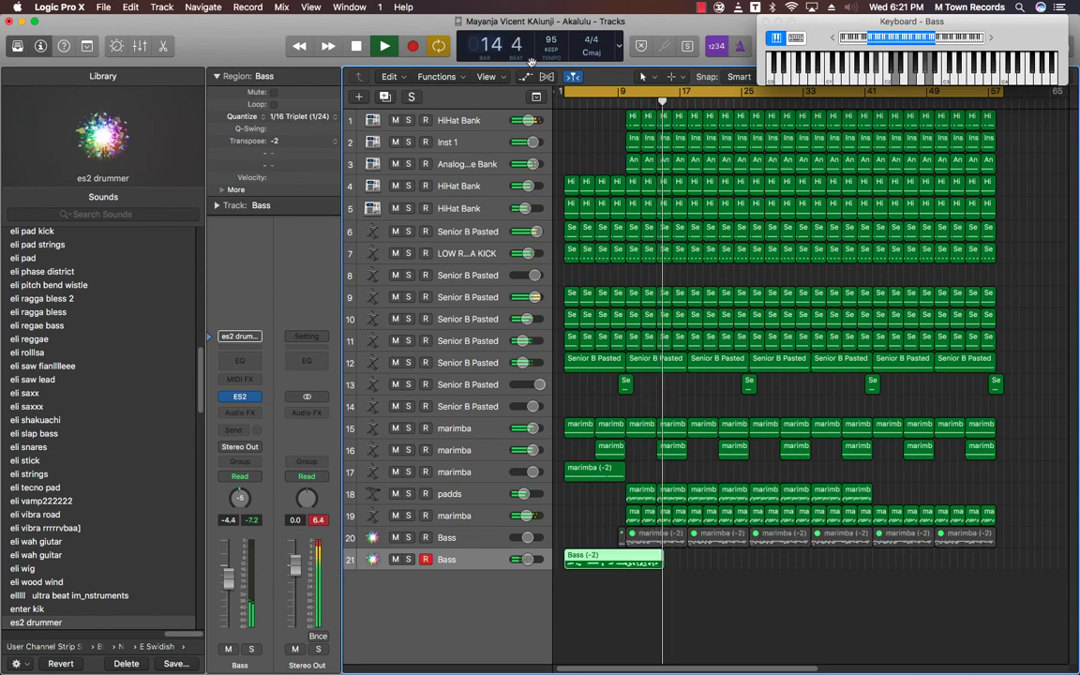
{"action": "left_click", "coordinate": [659, 557]}
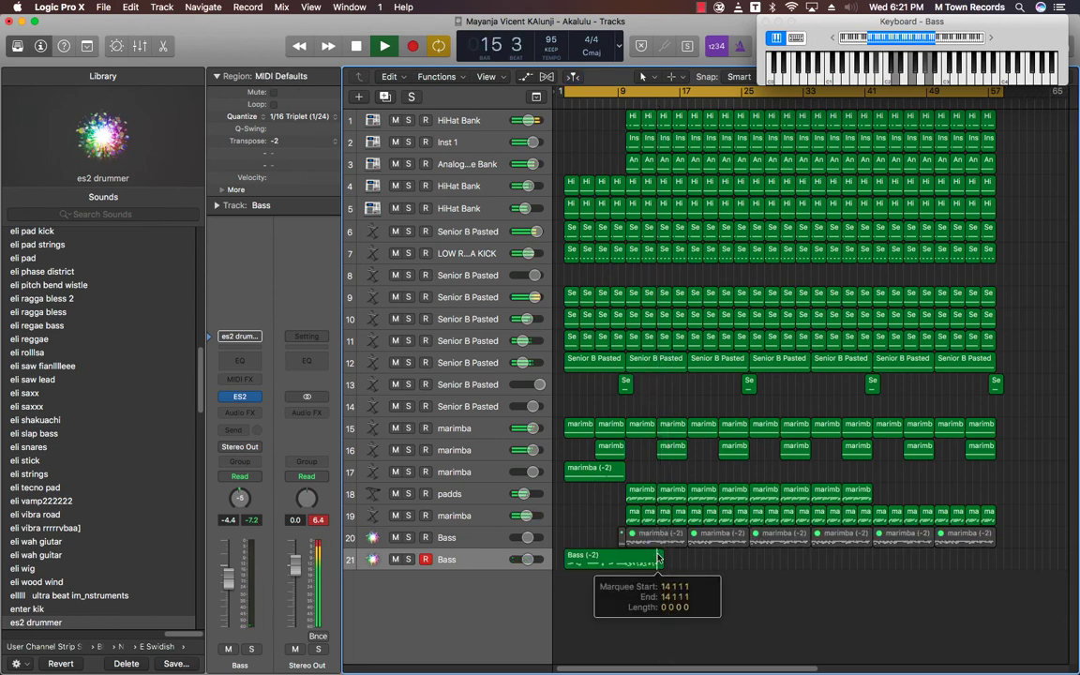
{"action": "key", "text": "super+t"}
{"action": "left_click", "coordinate": [640, 256]}
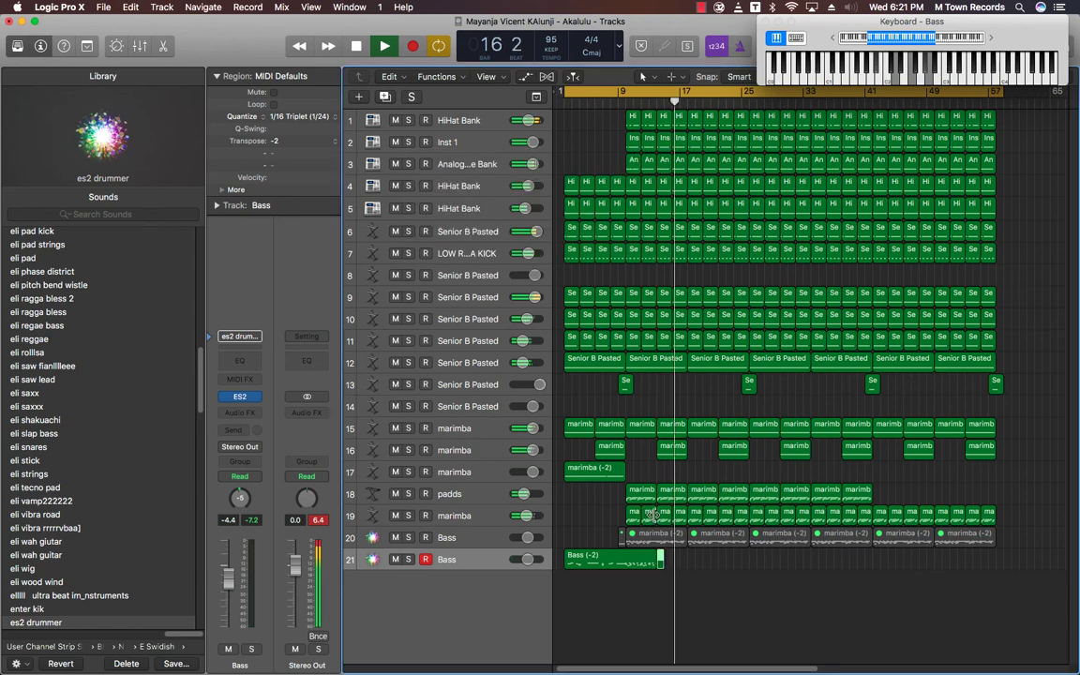
{"action": "left_click", "coordinate": [635, 563]}
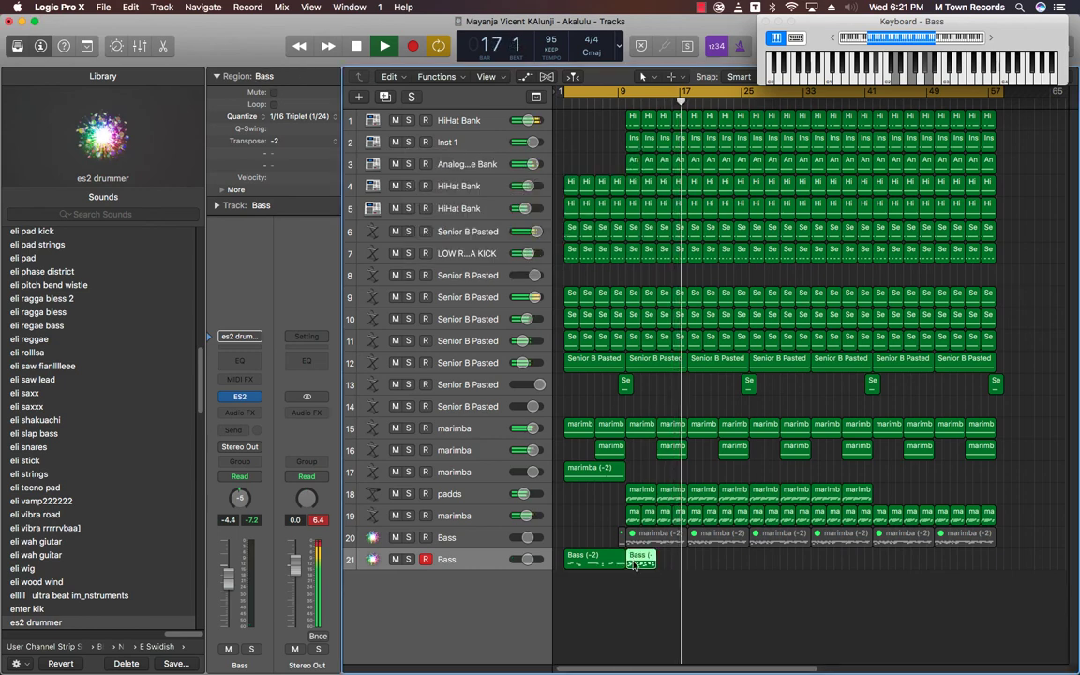
Repeat the bar 10 bass region with 3 copies, repeat those four regions 6 times, and delete the copies extending past the other tracks.
{"action": "key", "text": "super+r"}
{"action": "key", "text": "Return"}
{"action": "left_click_drag", "start_coordinate": [774, 601], "coordinate": [623, 554]}
{"action": "key", "text": "super+r"}
{"action": "type", "text": "4"}
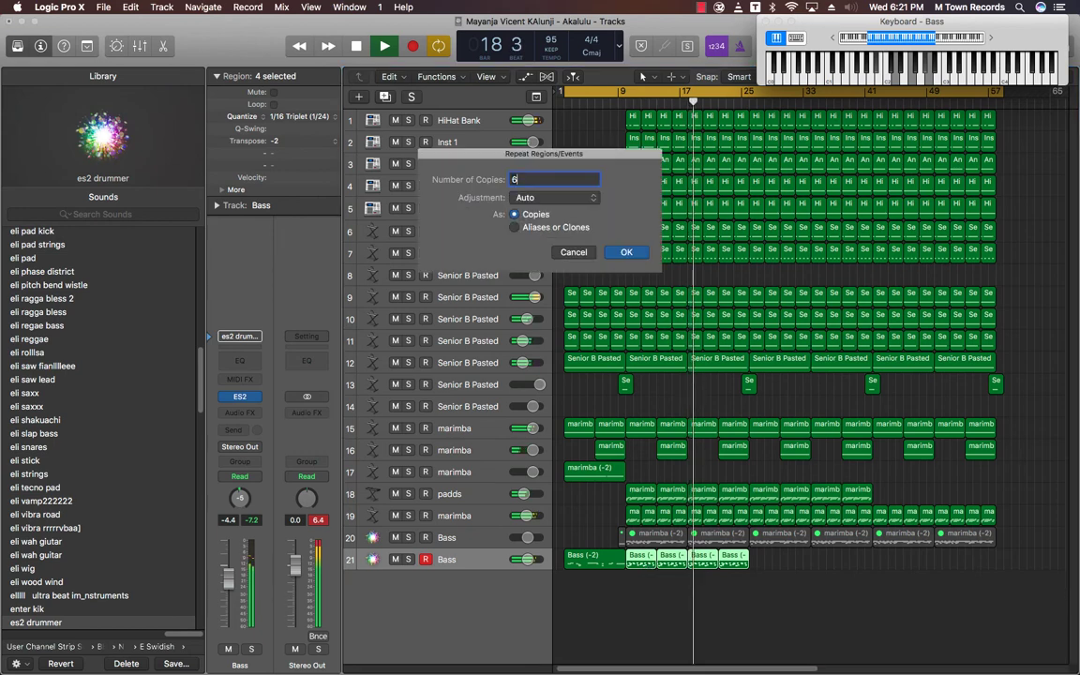
{"action": "key", "text": "Return"}
{"action": "key", "text": "super+Left"}
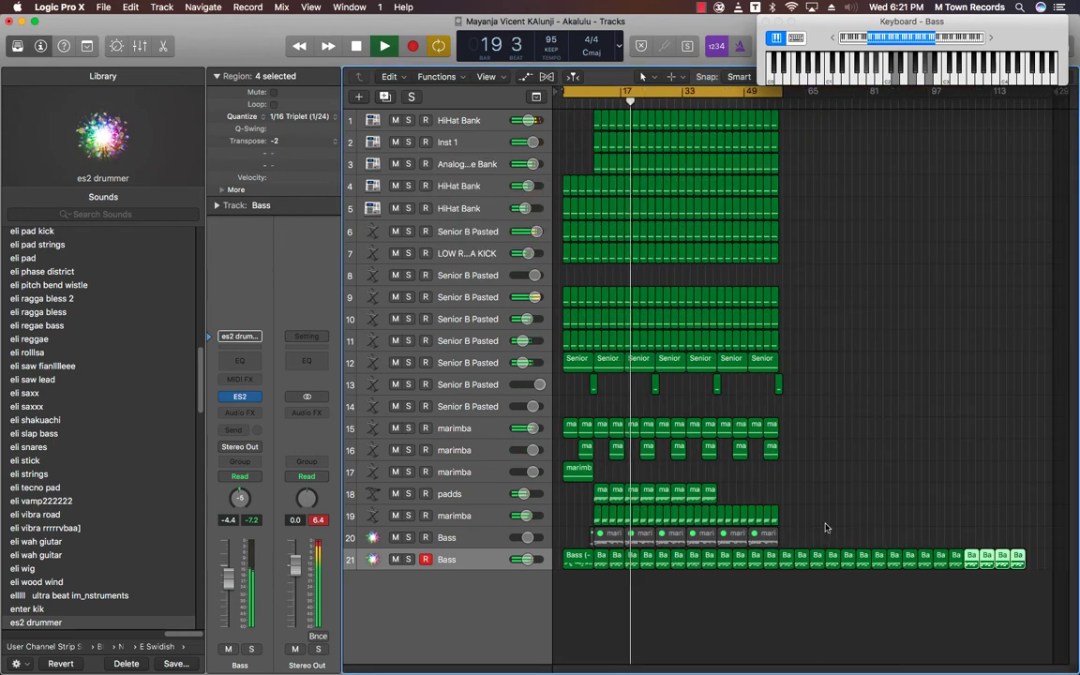
{"action": "key", "text": "Delete"}
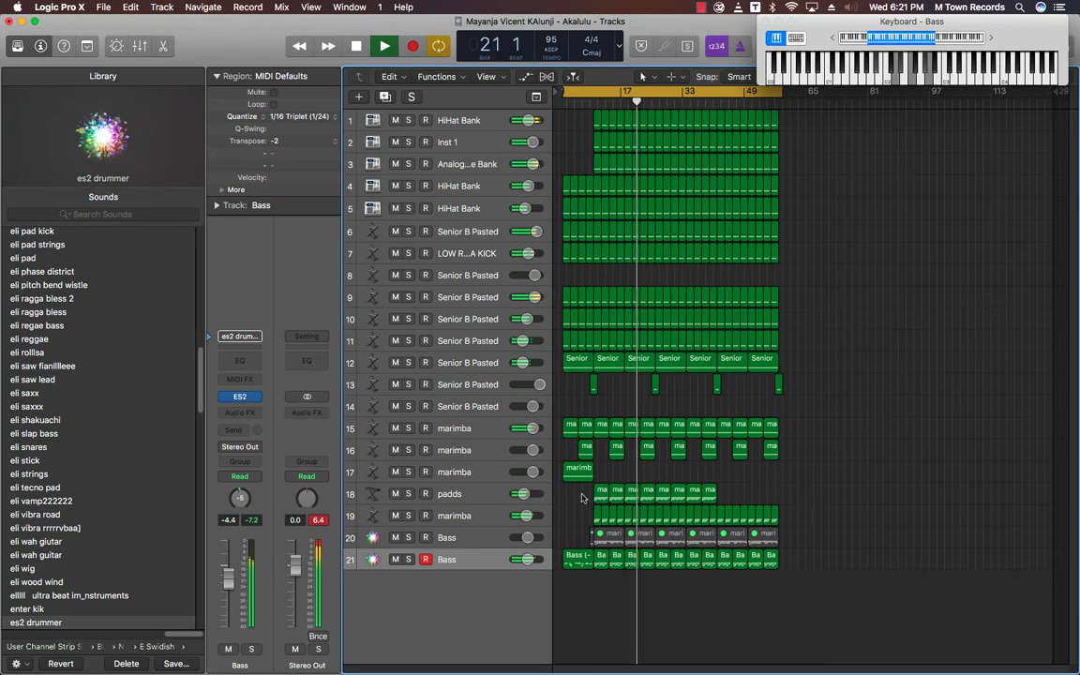
Duplicate Bass track 20 as a new empty track 21 and search the sound library for "riddle".
{"action": "left_click", "coordinate": [478, 540]}
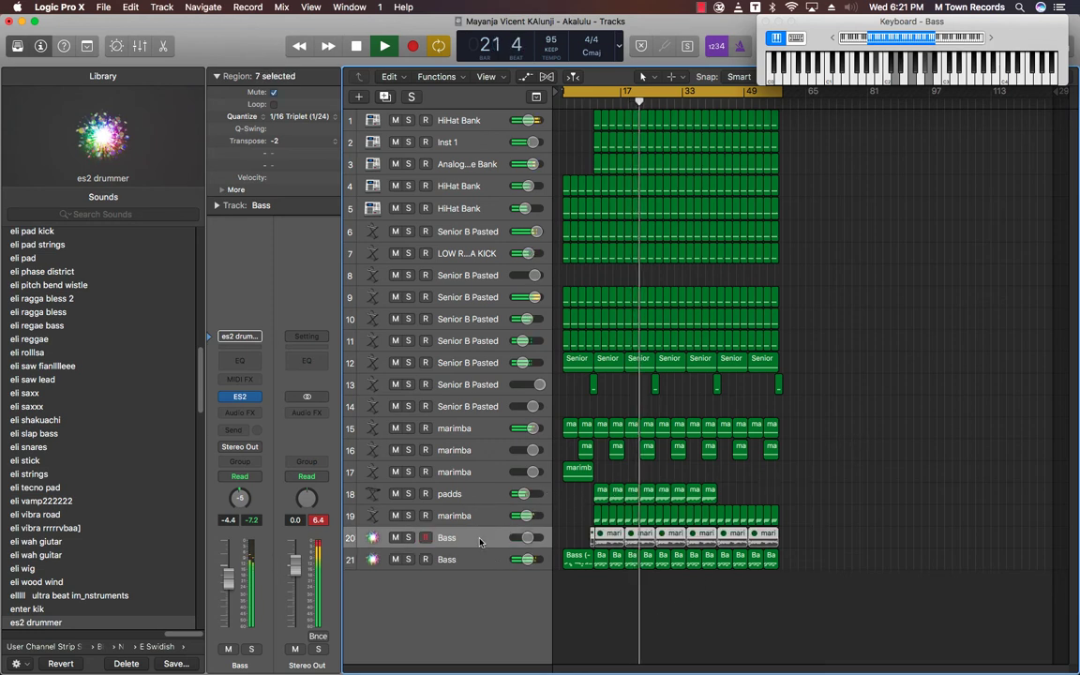
{"action": "left_click", "coordinate": [385, 97]}
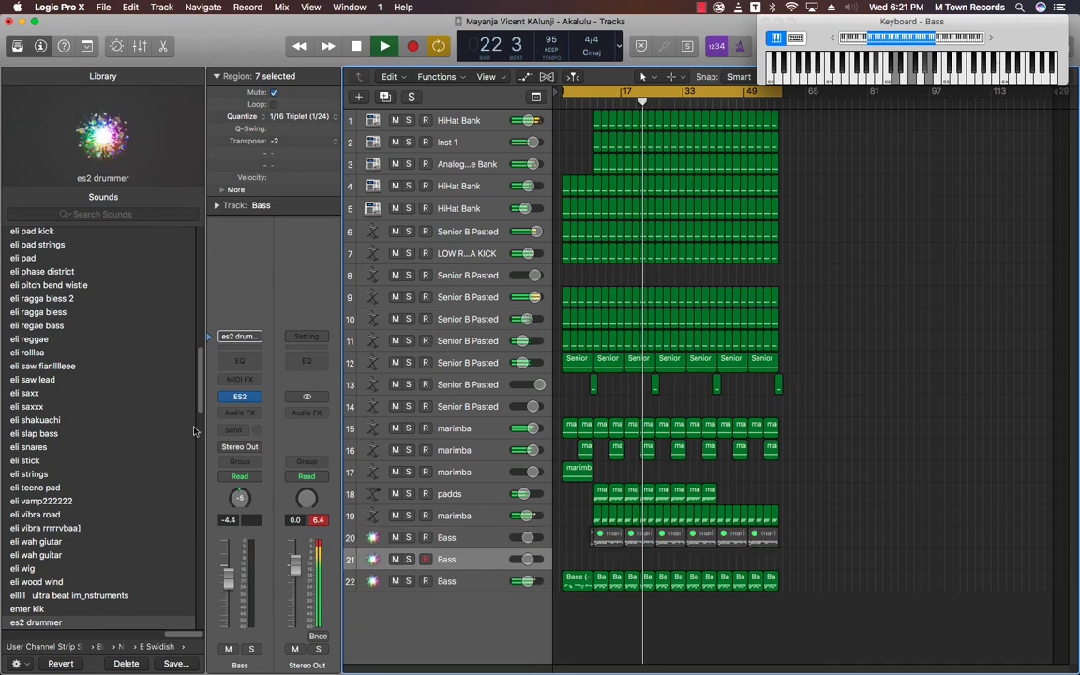
{"action": "left_click", "coordinate": [255, 399]}
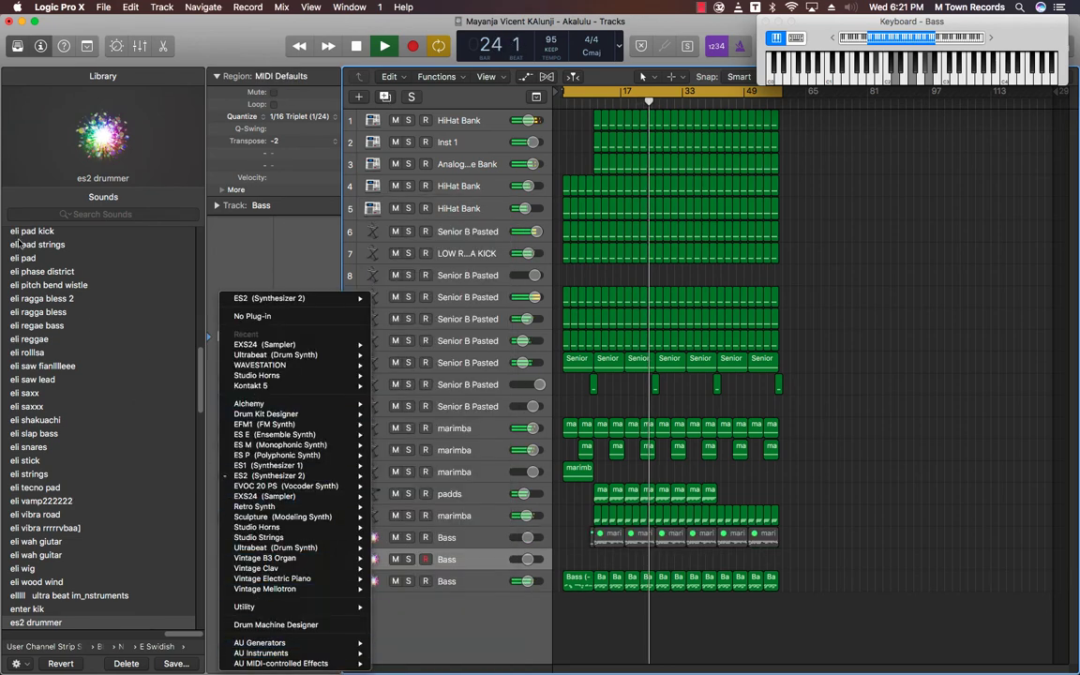
{"action": "left_click", "coordinate": [17, 242]}
{"action": "left_click", "coordinate": [94, 214]}
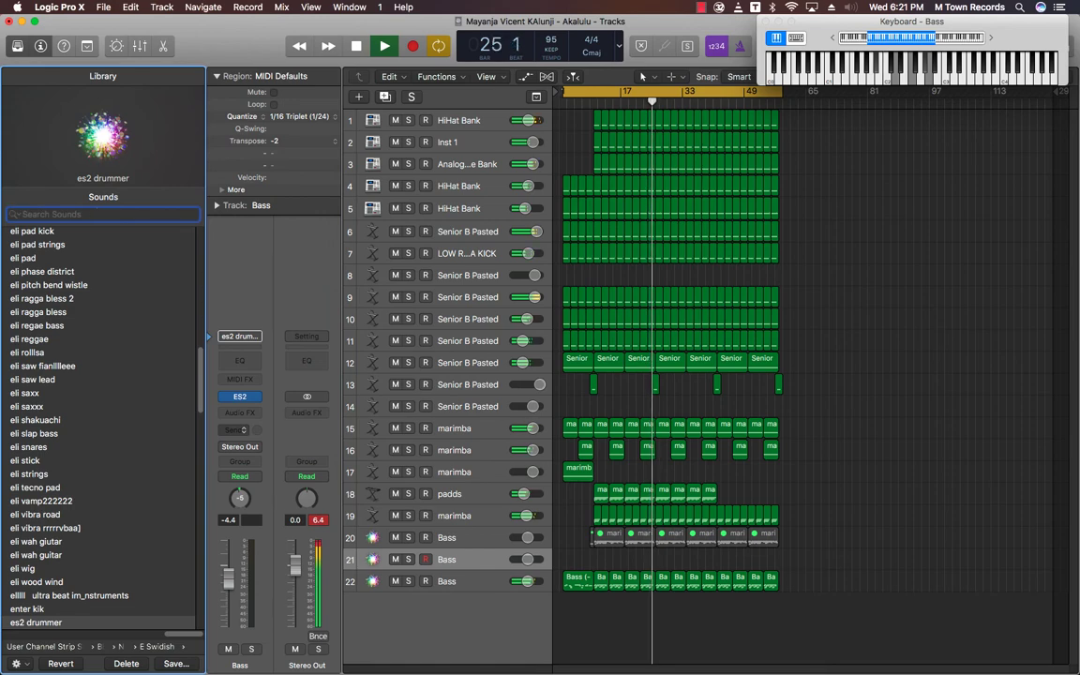
{"action": "type", "text": "riddle"}
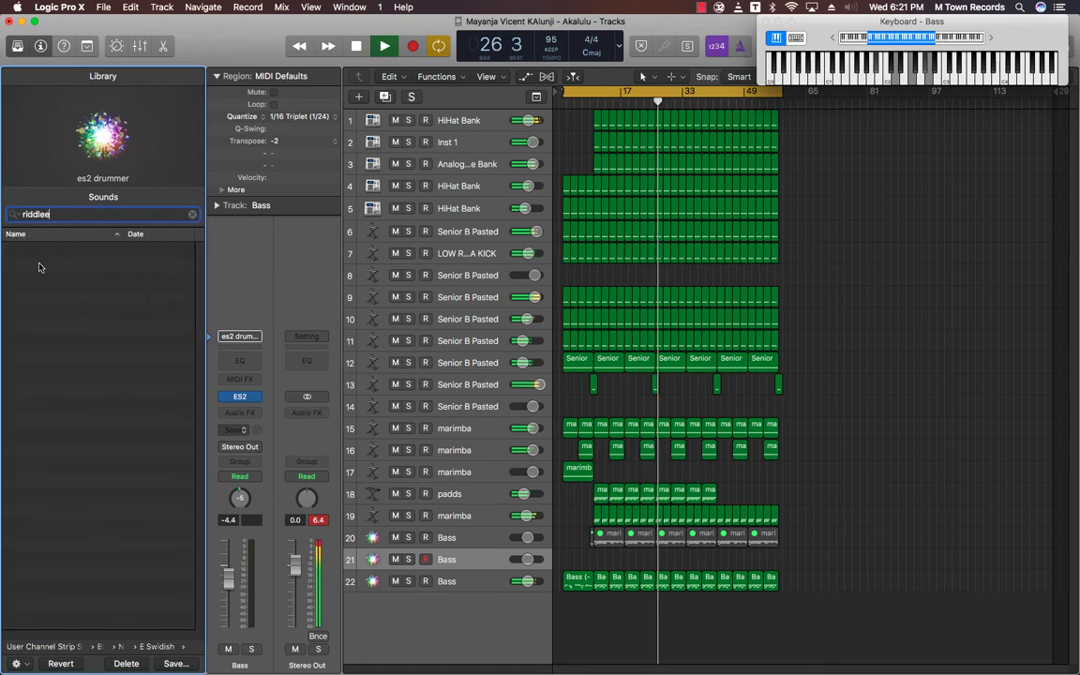
Replace the ES2 on the new track 21 with a stereo EXS24 sampler and close its plug-in window.
{"action": "left_click", "coordinate": [222, 397]}
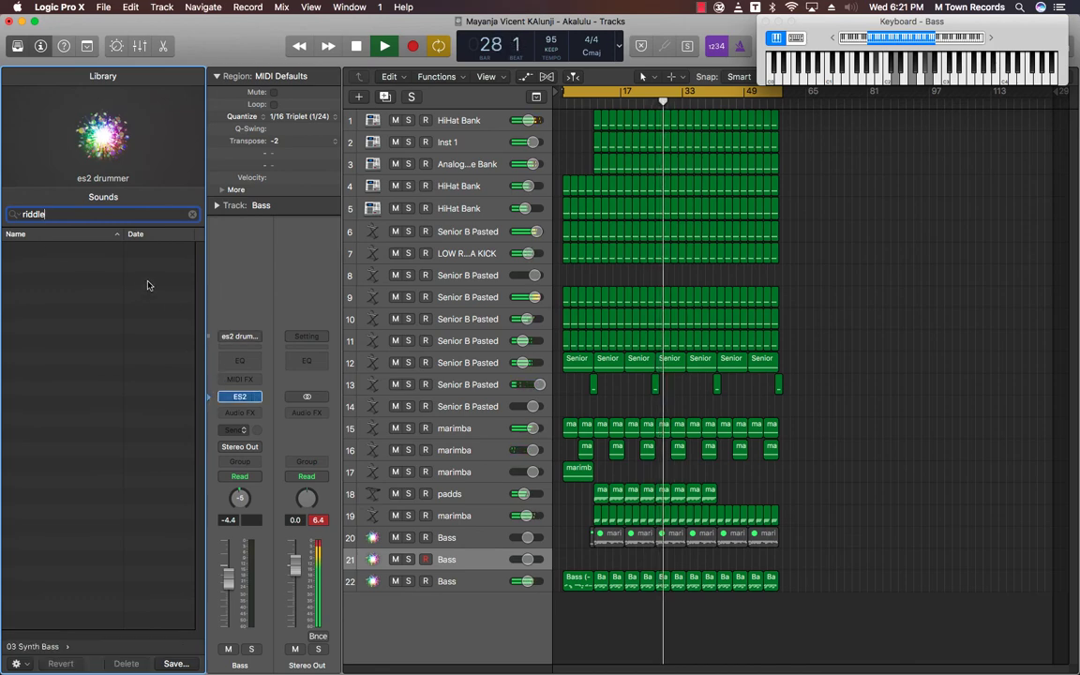
{"action": "left_click", "coordinate": [249, 397]}
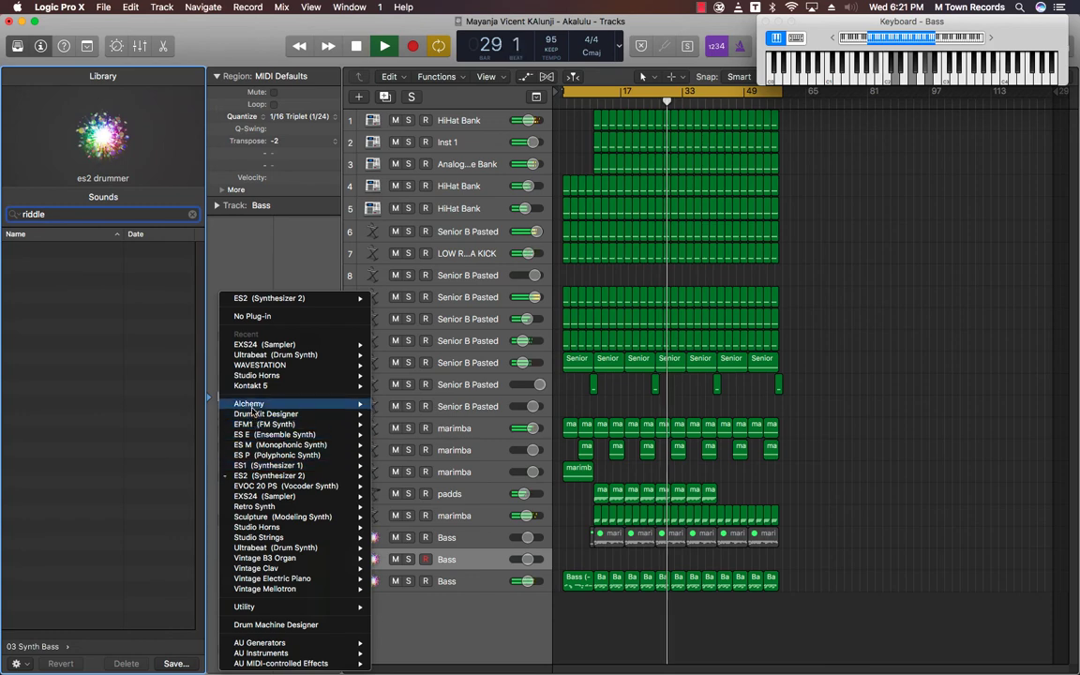
{"action": "mouse_move", "coordinate": [310, 496]}
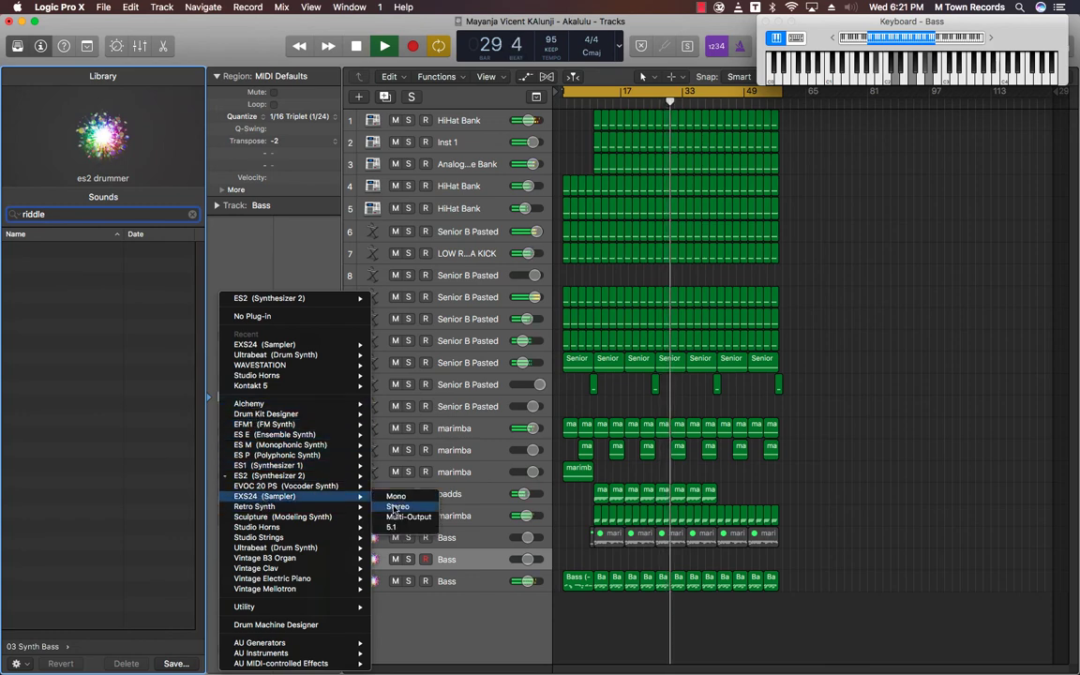
{"action": "left_click", "coordinate": [388, 507]}
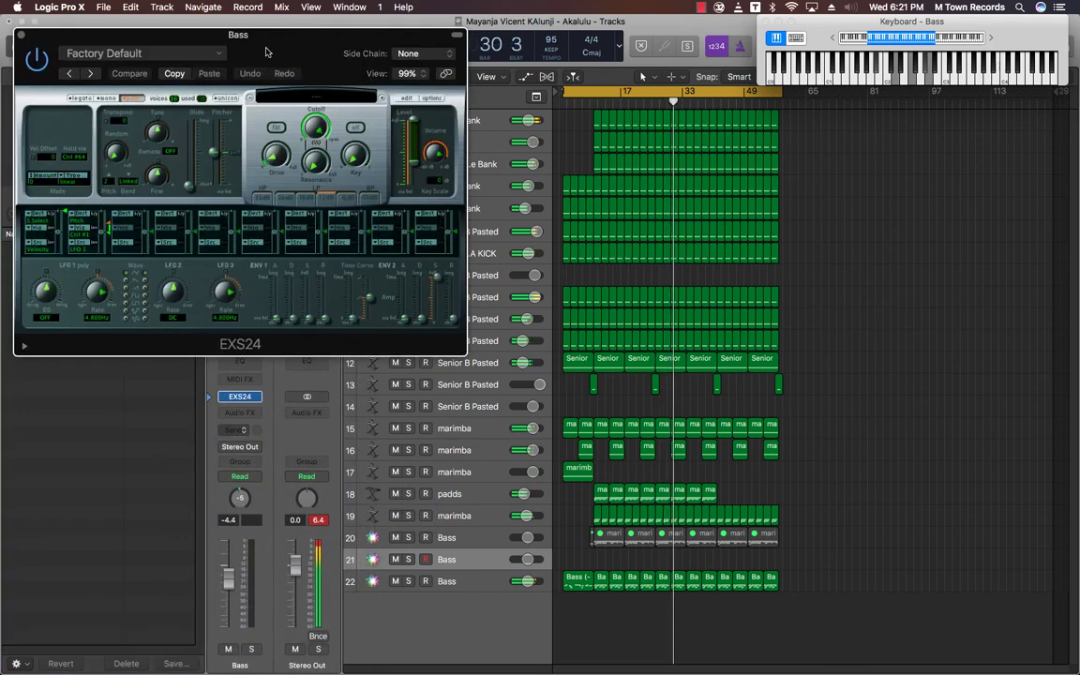
{"action": "left_click_drag", "start_coordinate": [251, 47], "coordinate": [727, 265]}
{"action": "left_click", "coordinate": [482, 253]}
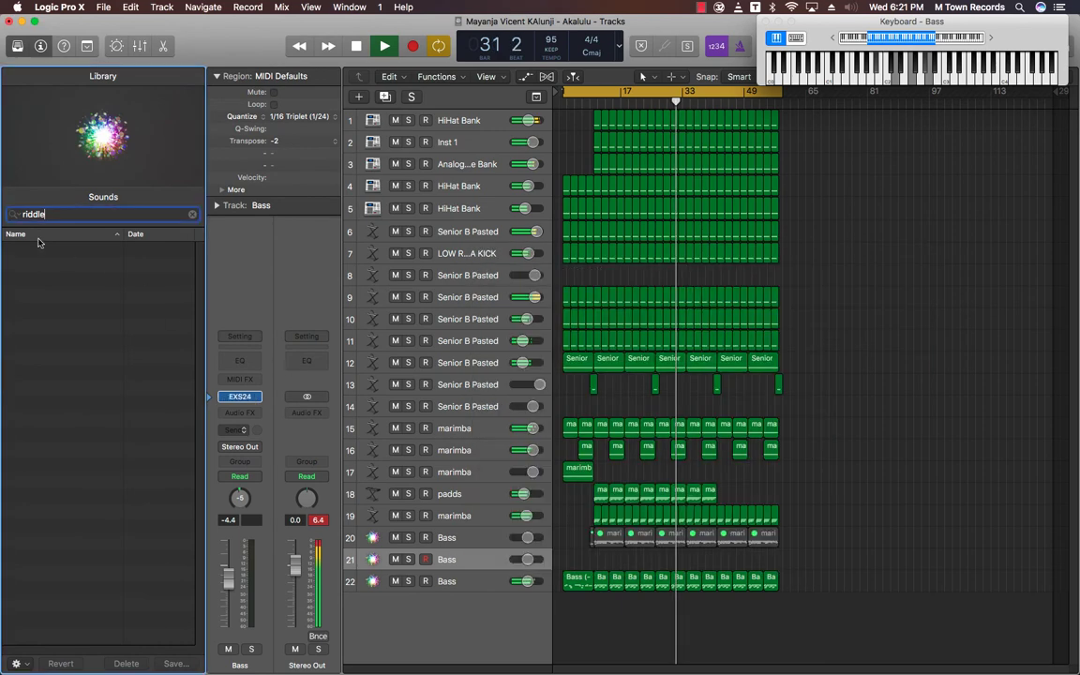
Change the sound library search to "ridle".
{"action": "left_click", "coordinate": [55, 215]}
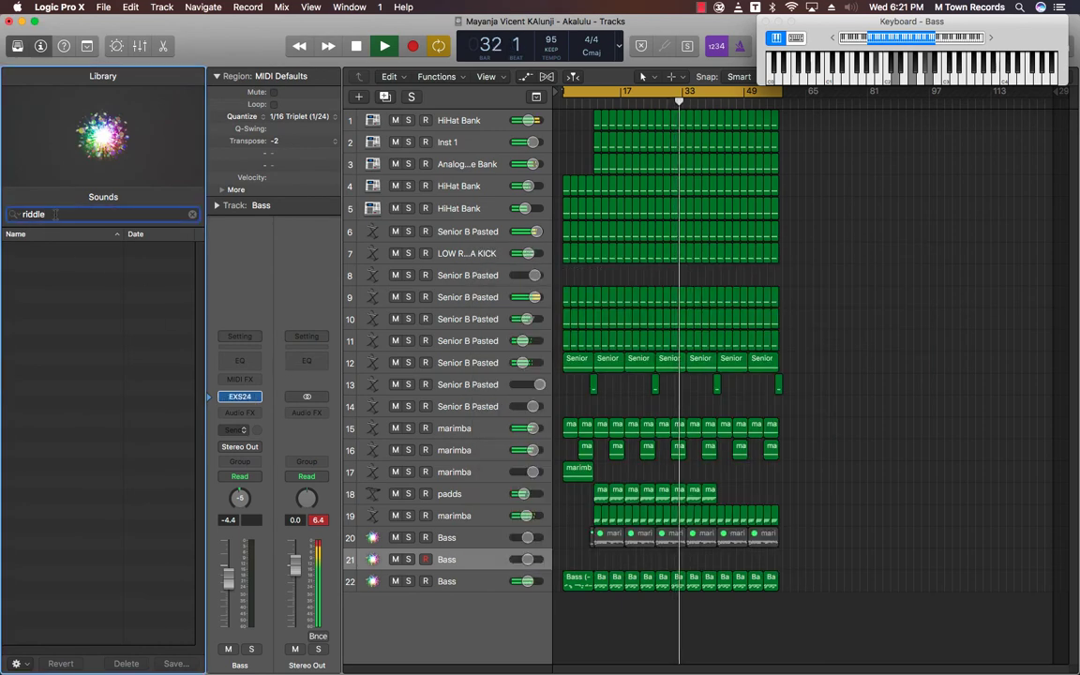
{"action": "key", "text": "BackSpace"}
{"action": "key", "text": "BackSpace"}
{"action": "key", "text": "BackSpace"}
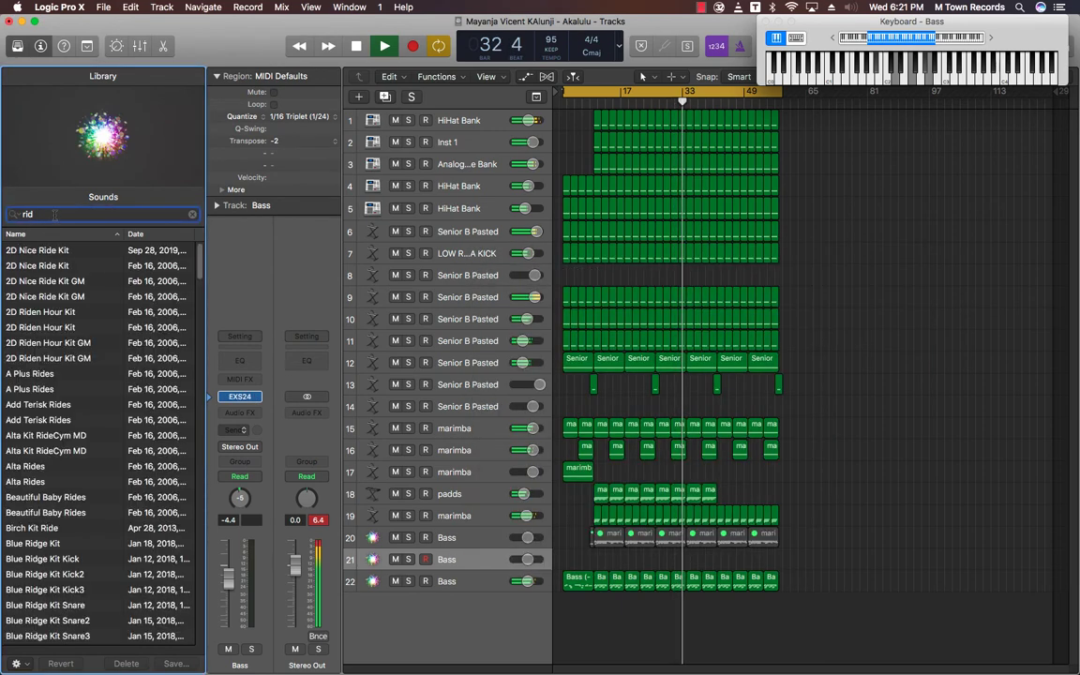
{"action": "type", "text": "le"}
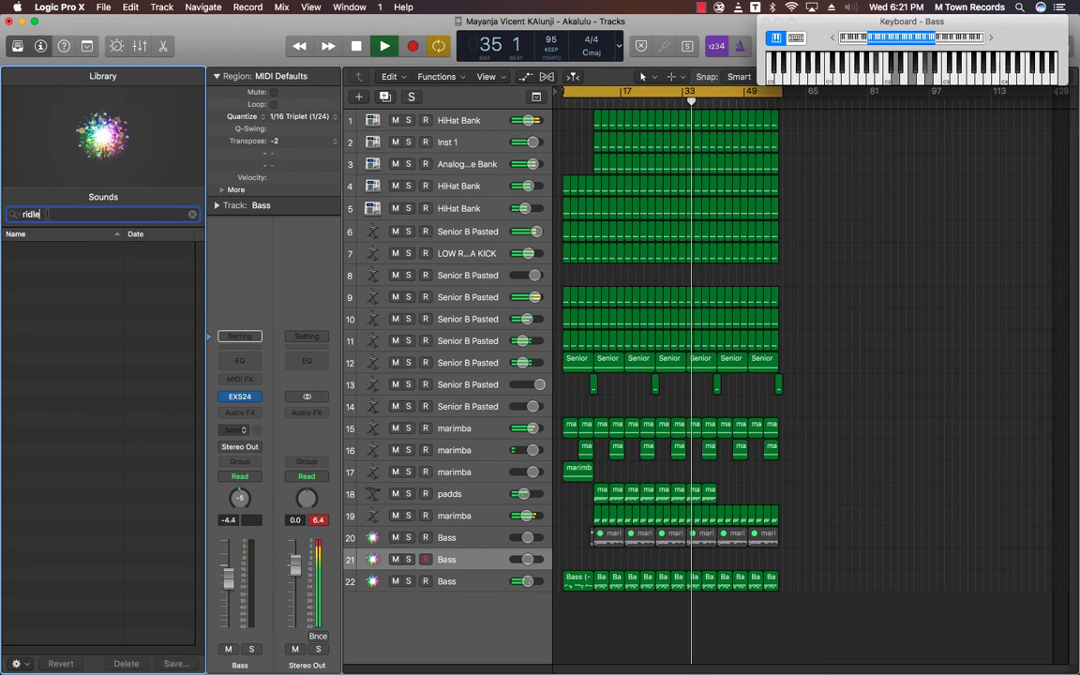
Search the sound library for "american", load a Native American Flute on track 21 and raise its volume to 6.0 dB.
{"action": "key", "text": "super+a"}
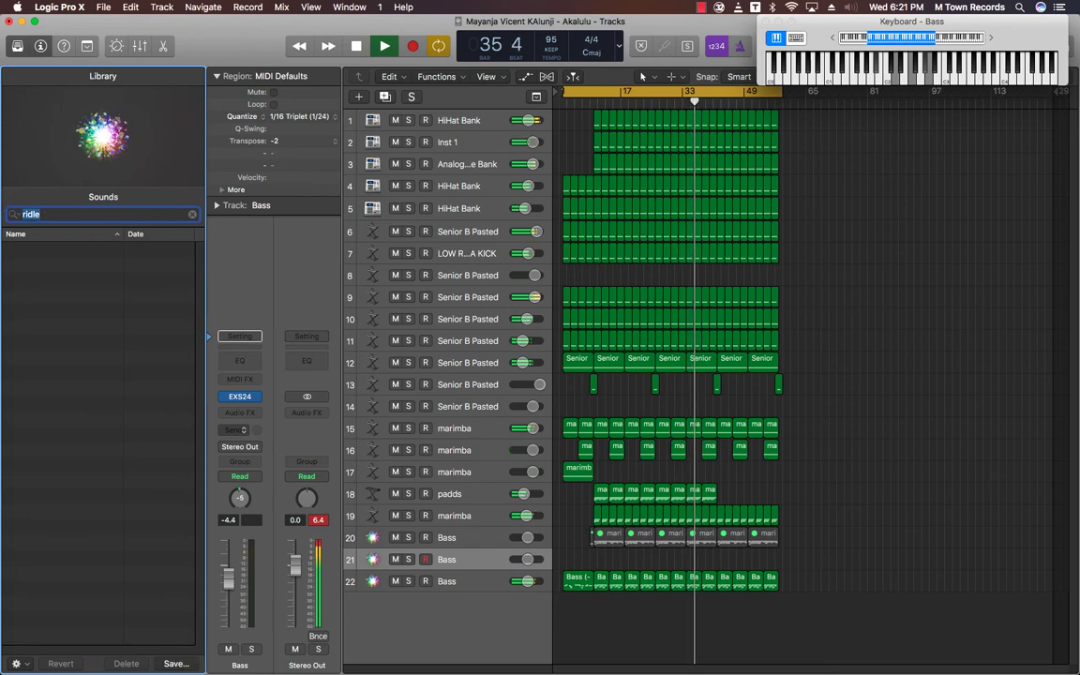
{"action": "type", "text": "america"}
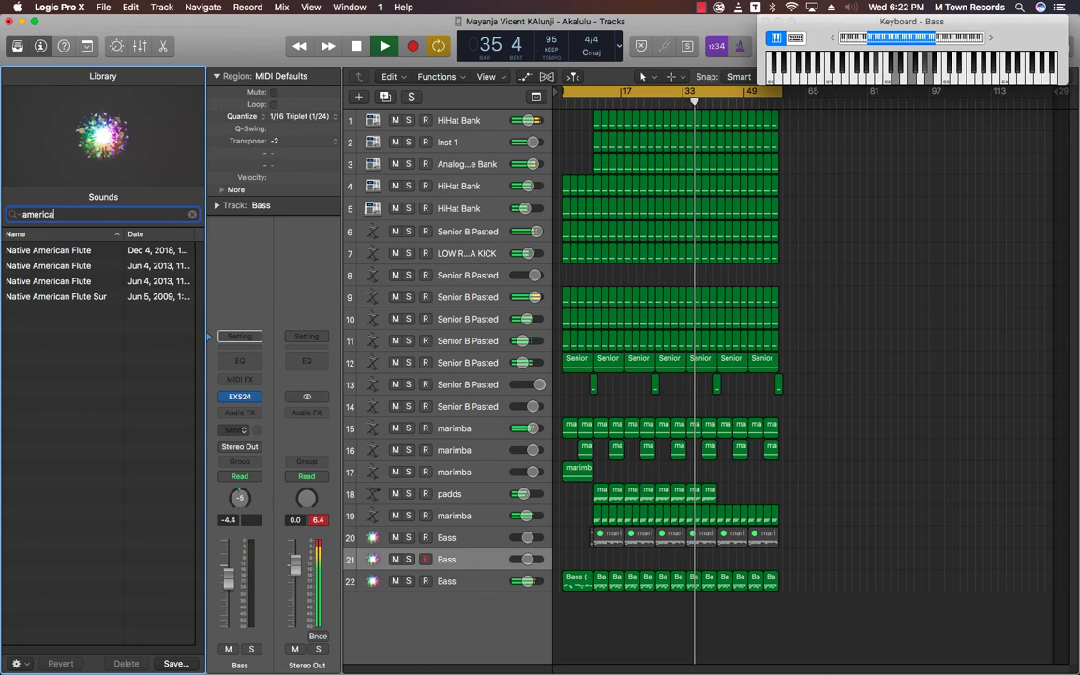
{"action": "left_click", "coordinate": [48, 280]}
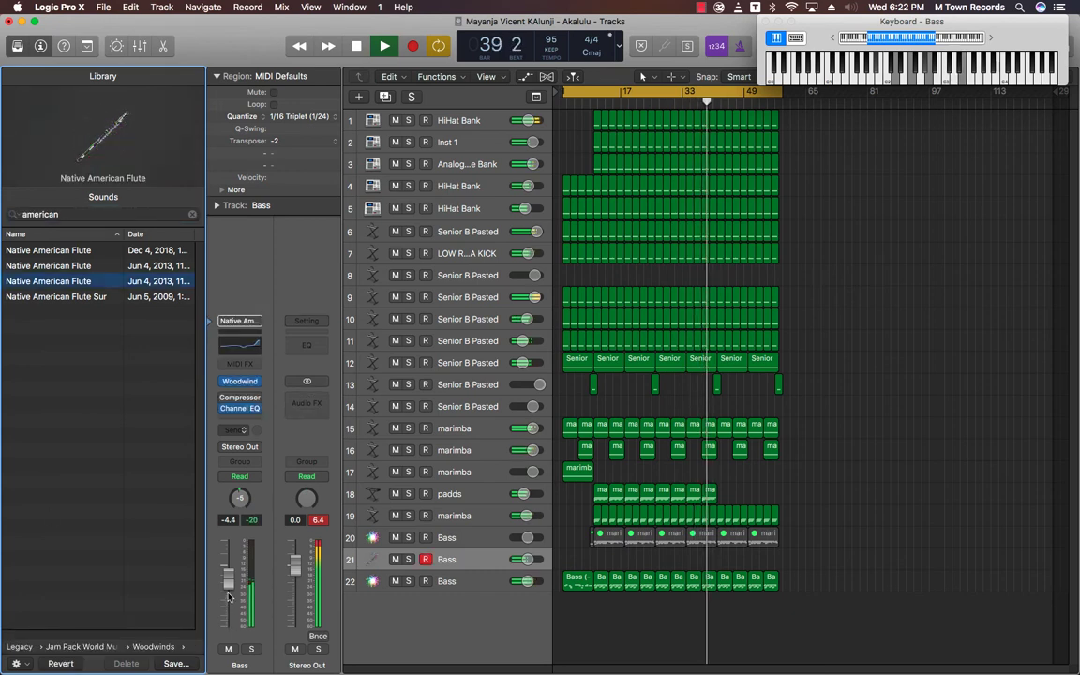
{"action": "left_click", "coordinate": [227, 528], "text": "alt"}
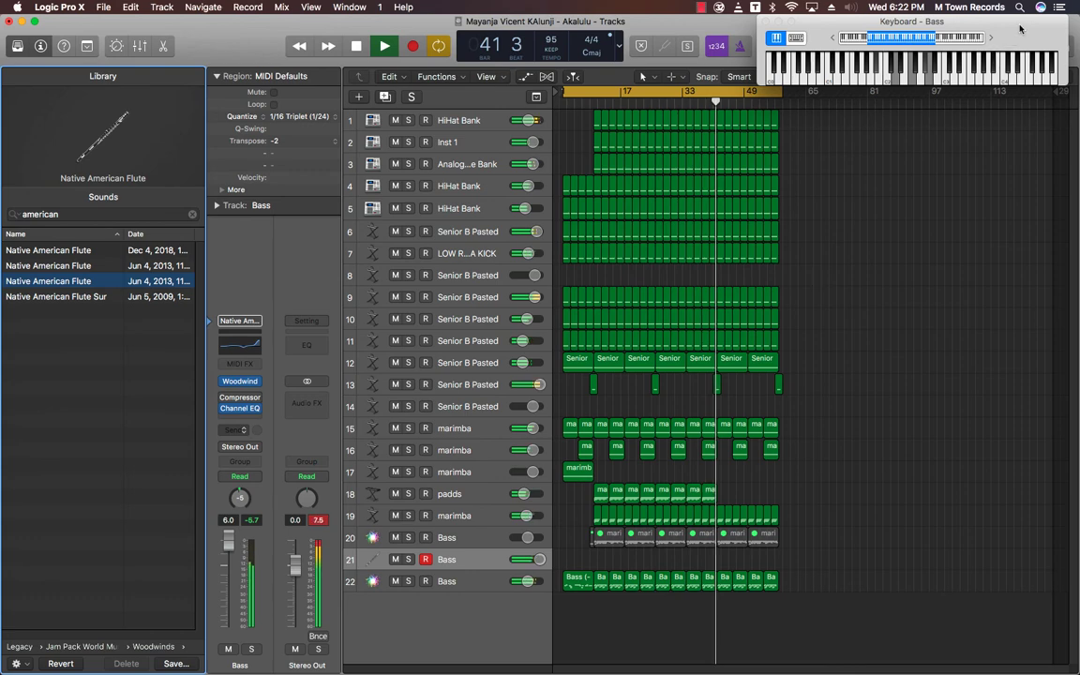
Insert a SilverVerb on the flute track with 92% dry and 39% wet, and shift the on-screen keyboard's range up one octave.
{"action": "left_click", "coordinate": [239, 419]}
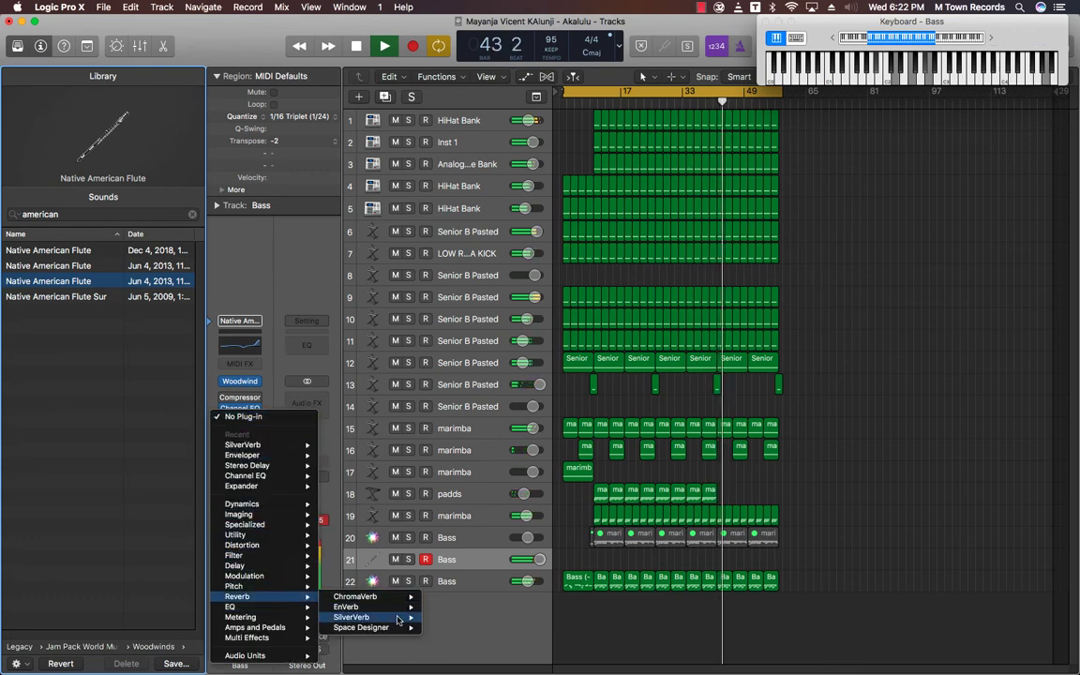
{"action": "left_click", "coordinate": [524, 406]}
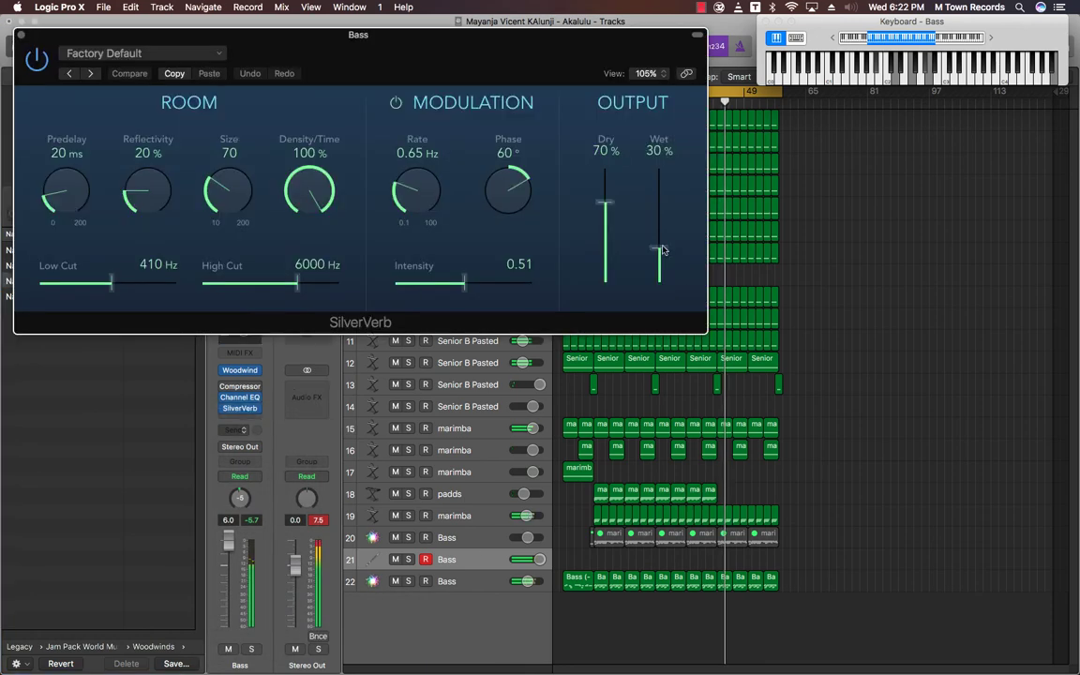
{"action": "left_click_drag", "start_coordinate": [603, 197], "coordinate": [606, 178]}
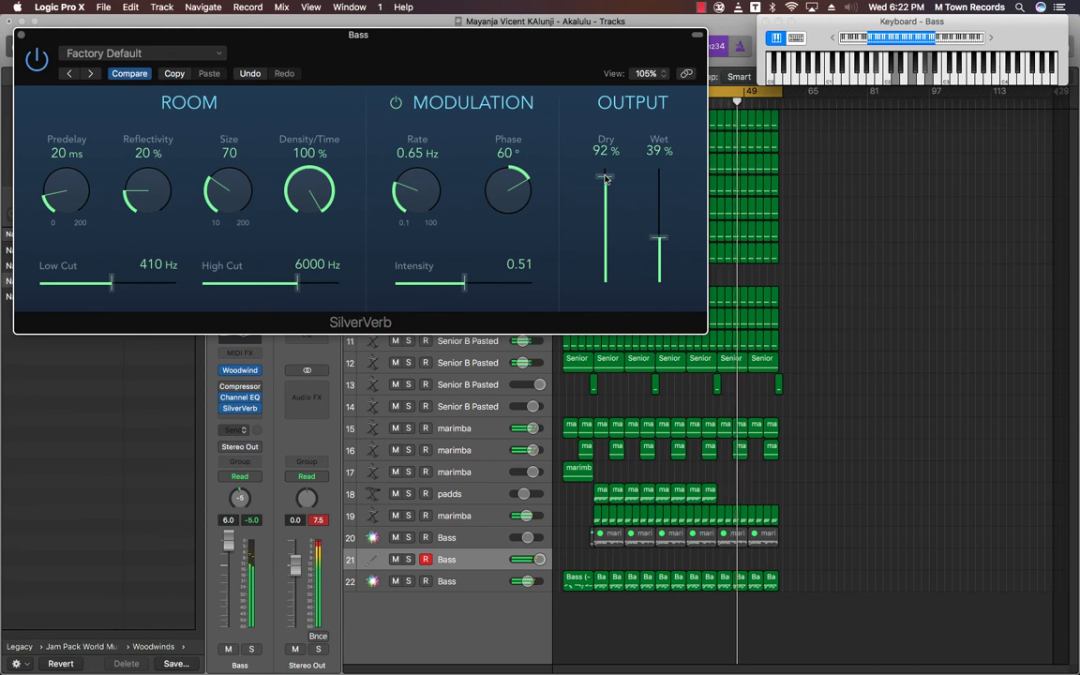
{"action": "left_click", "coordinate": [992, 39]}
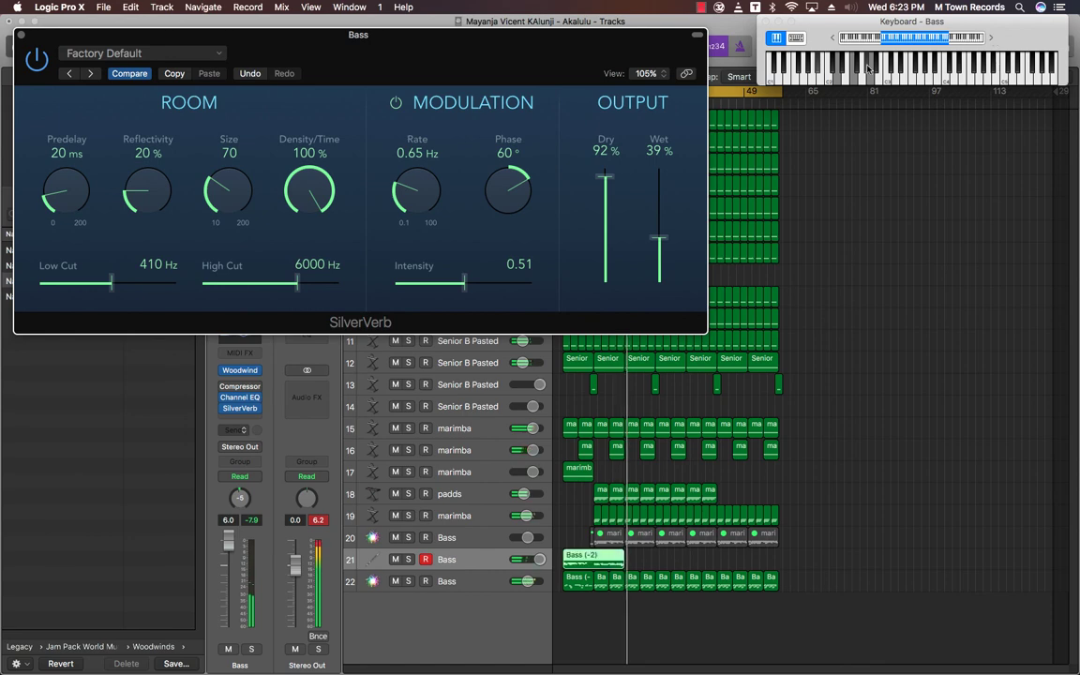
{"action": "left_click", "coordinate": [21, 34]}
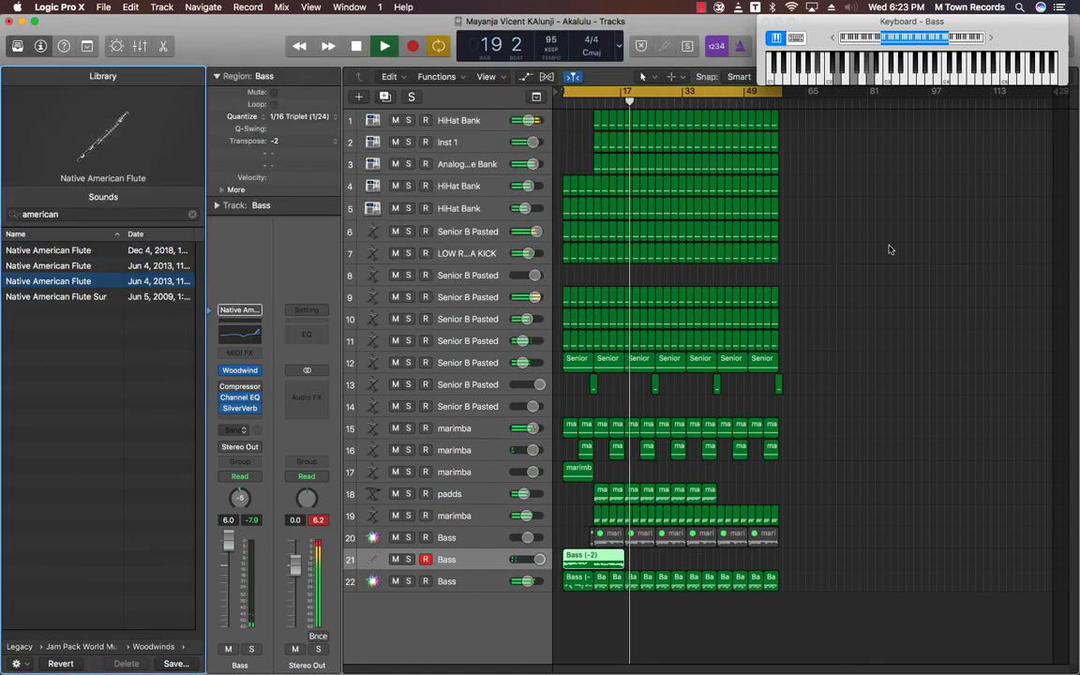
Delete the bar 25 region on Bass track 22 and copy track 13's bar 25 region to bar 29.
{"action": "key", "text": "super+Right"}
{"action": "key", "text": "super+Up"}
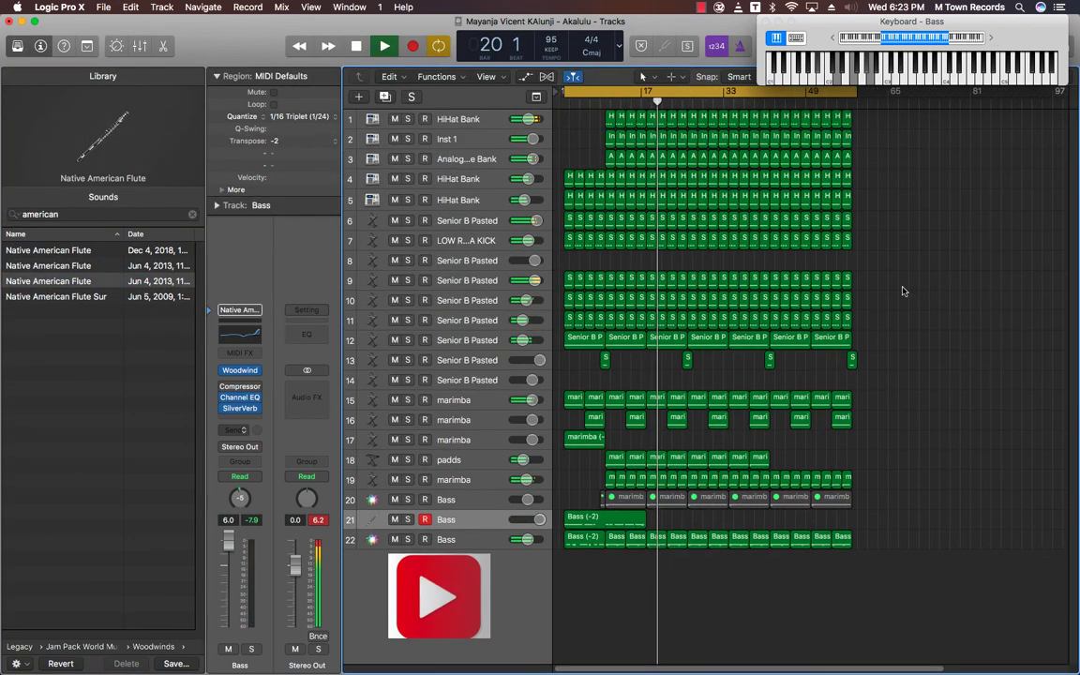
{"action": "key", "text": "super+Right"}
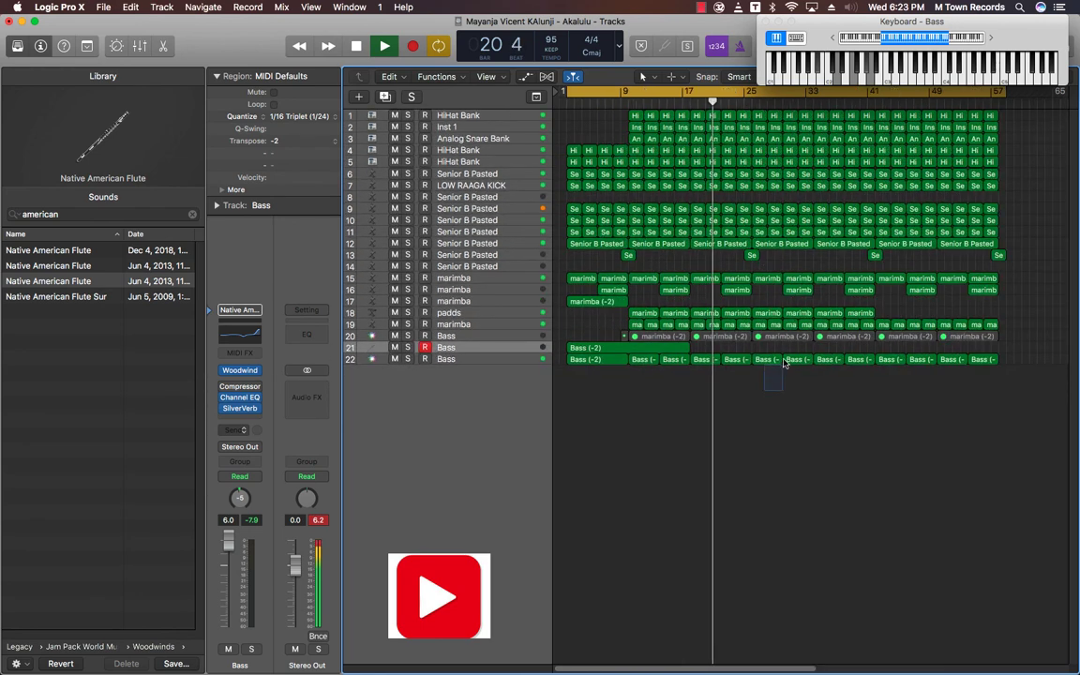
{"action": "left_click", "coordinate": [767, 359]}
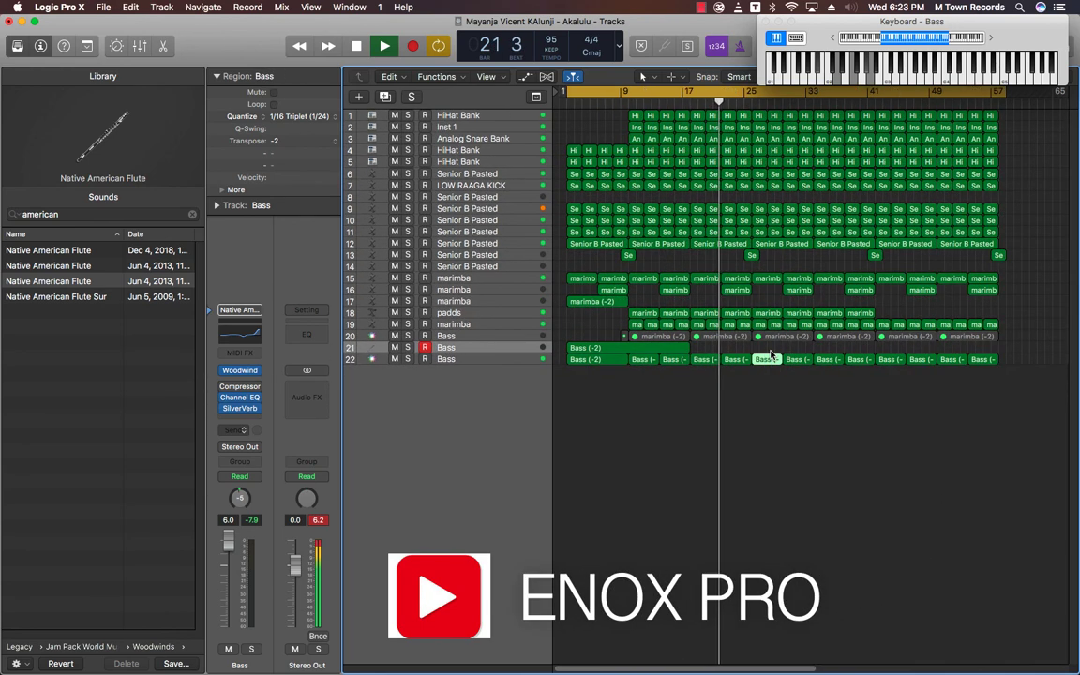
{"action": "key", "text": "Delete"}
{"action": "mouse_move", "coordinate": [752, 255]}
{"action": "left_mouse_down"}
{"action": "mouse_move", "coordinate": [786, 259]}
{"action": "mouse_move", "coordinate": [754, 255]}
{"action": "left_mouse_up"}
Duplicate flute track 21 as a new empty track 22 and search the sound library for "brass".
{"action": "left_click", "coordinate": [628, 348]}
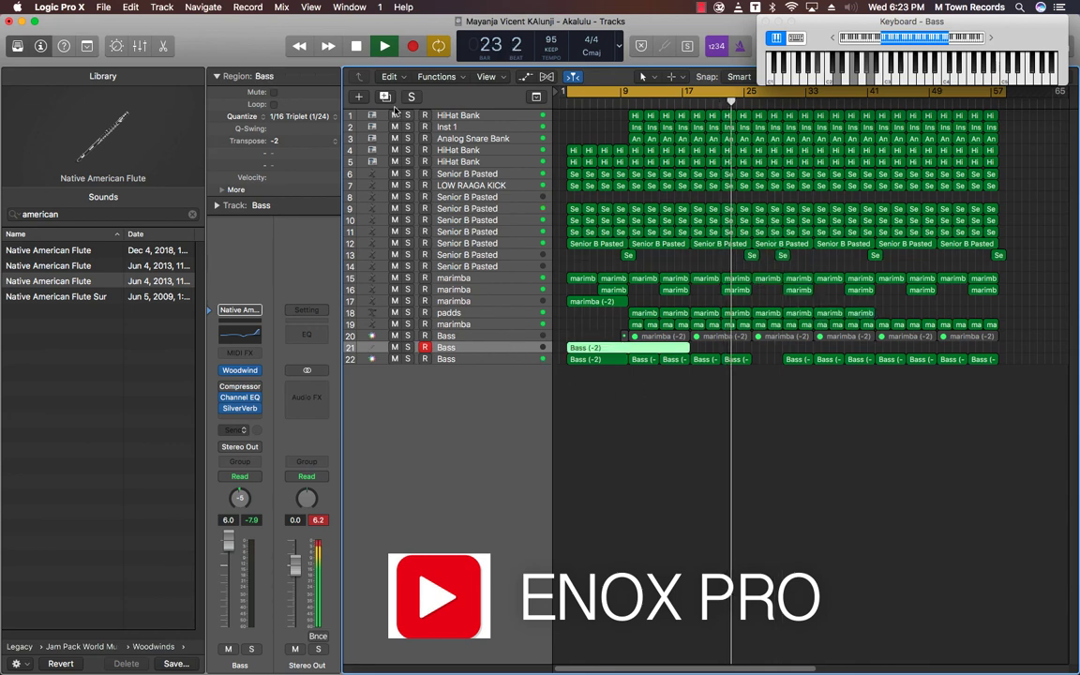
{"action": "left_click", "coordinate": [385, 97]}
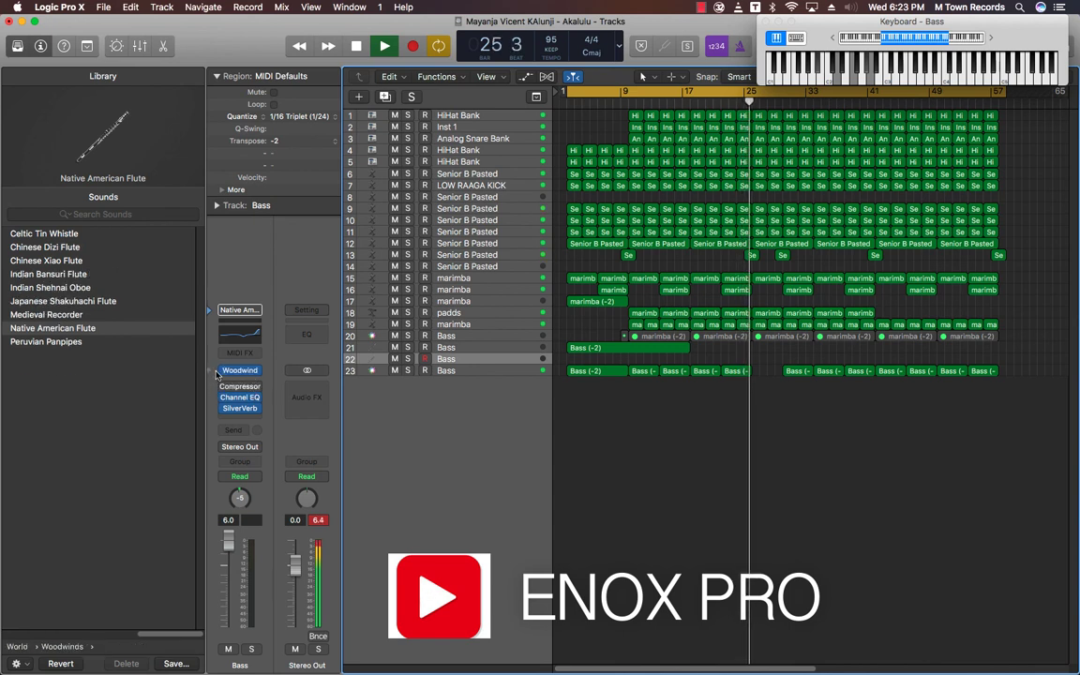
{"action": "left_click", "coordinate": [247, 372]}
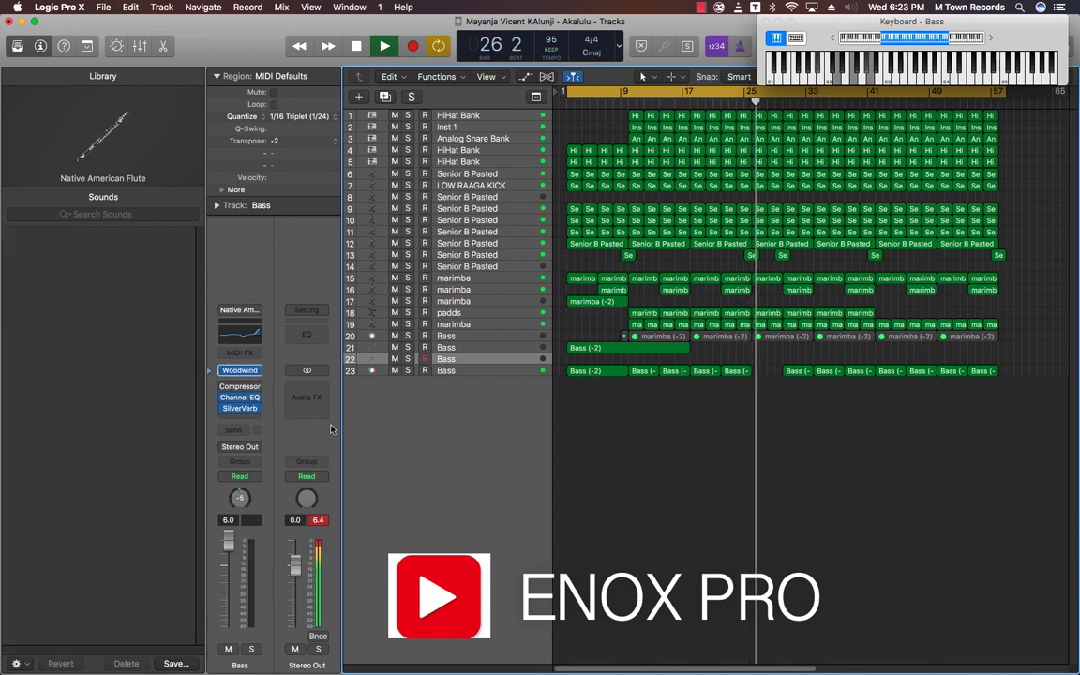
{"action": "left_click", "coordinate": [110, 216]}
{"action": "type", "text": "brass"}
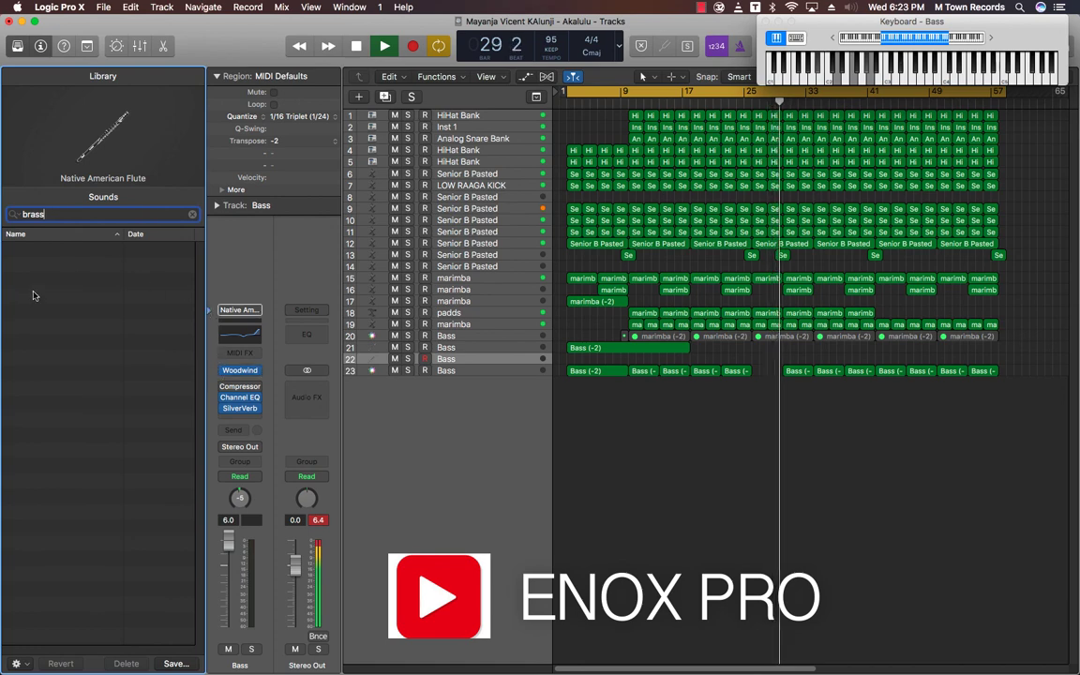
{"action": "key", "text": "Return"}
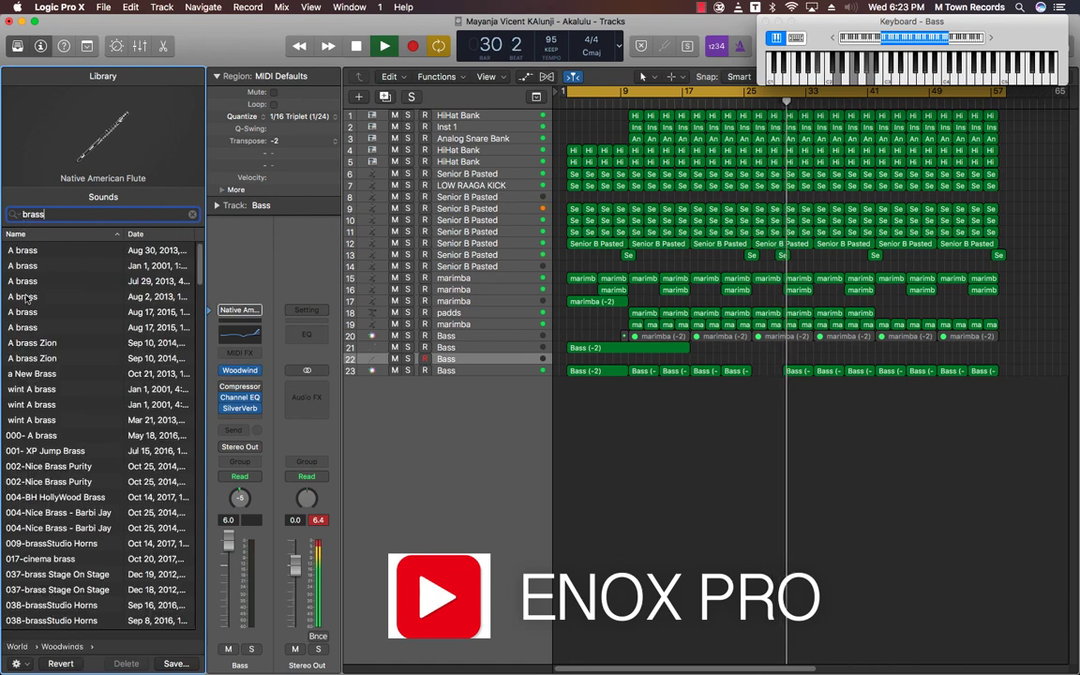
Load the "A brass" preset dated Aug 2, 2013 on track 22 and hide the sound library.
{"action": "key", "text": "Down"}
{"action": "key", "text": "Down"}
{"action": "key", "text": "Down"}
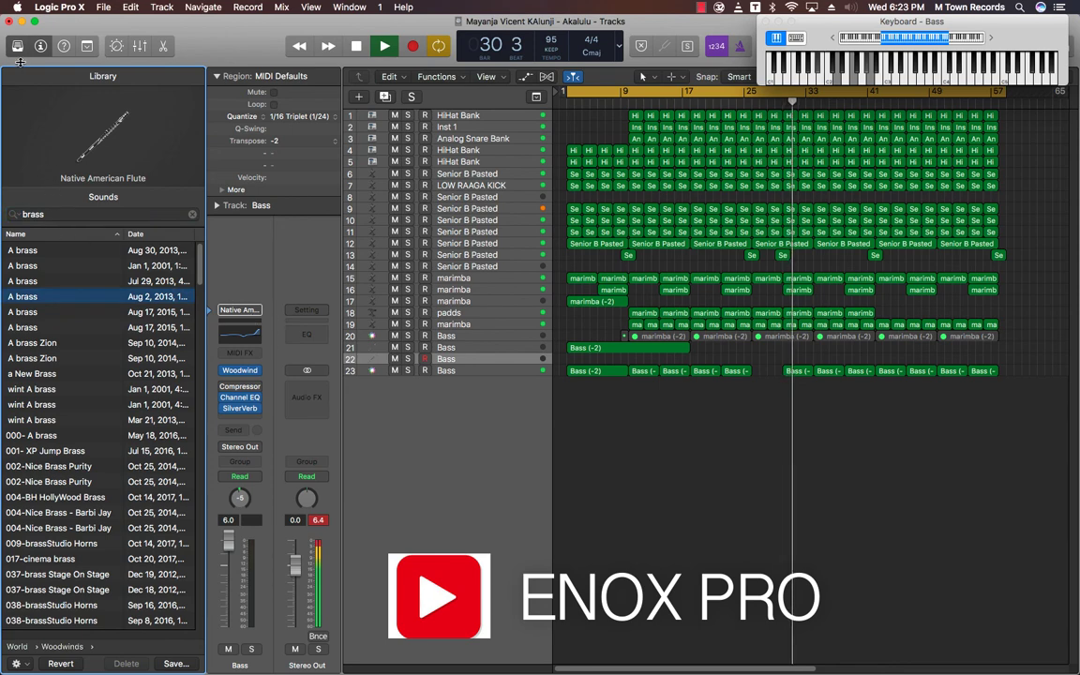
{"action": "key", "text": "y"}
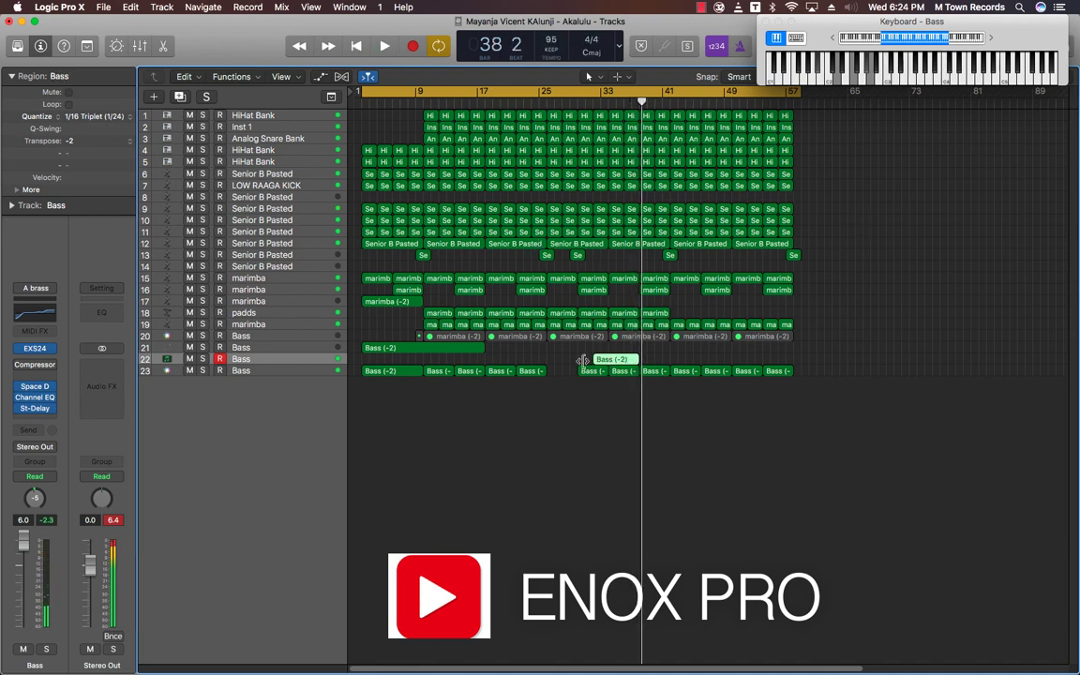
Deselect the brass region on track 22 and play the arrangement from the start.
{"action": "key", "text": "Return"}
{"action": "left_click", "coordinate": [469, 415]}
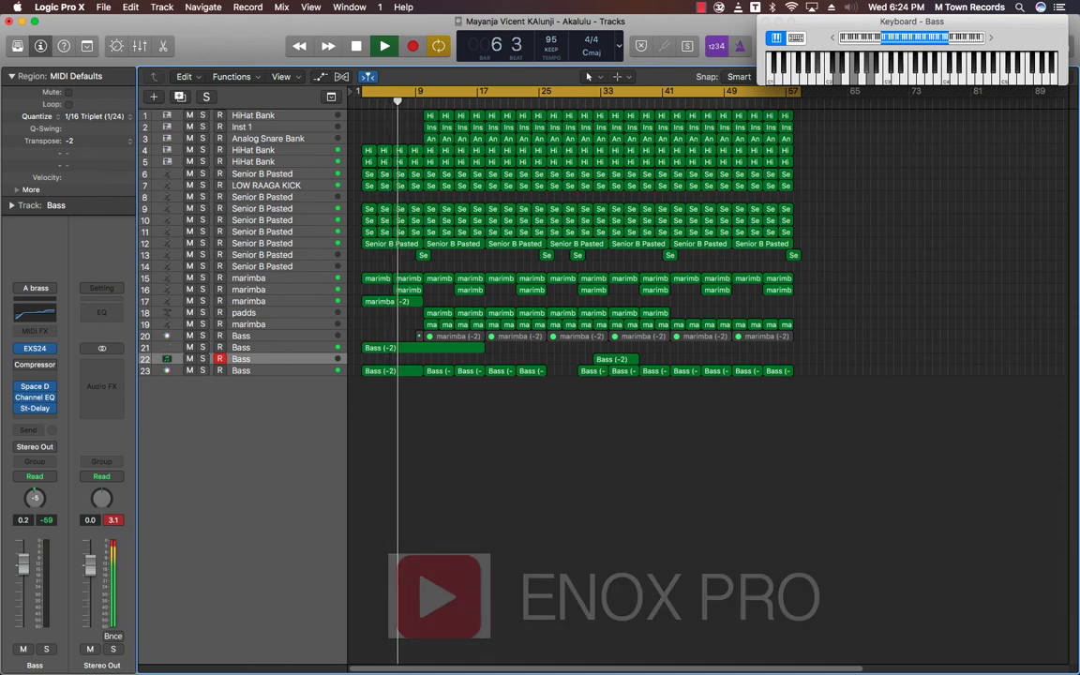
{"action": "key", "text": "super+alt+2"}
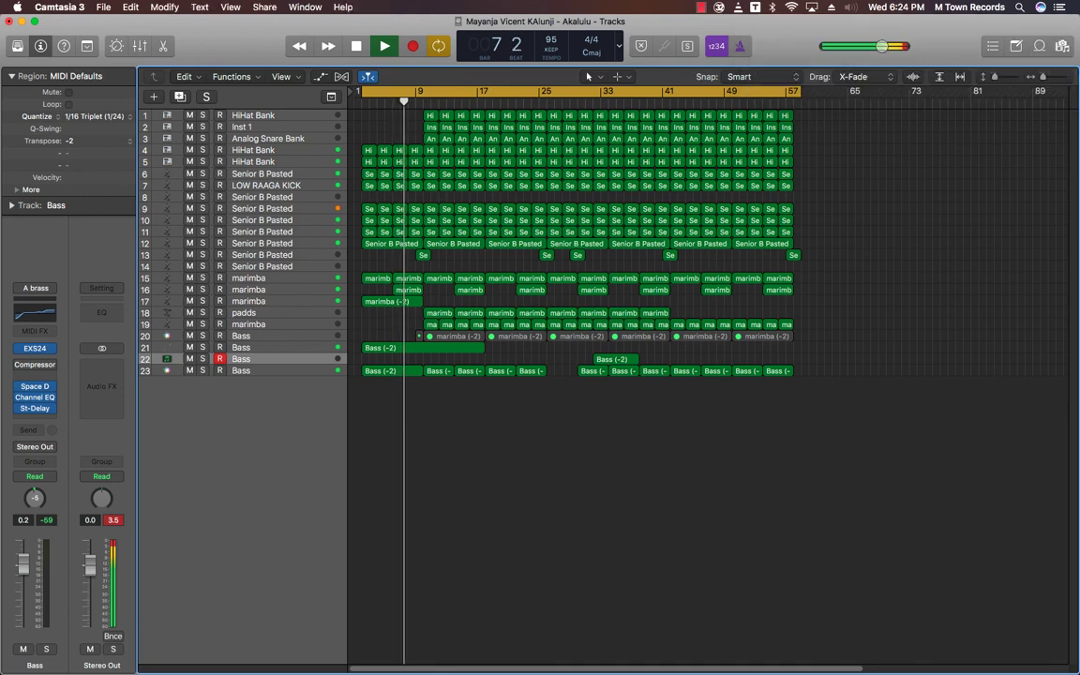